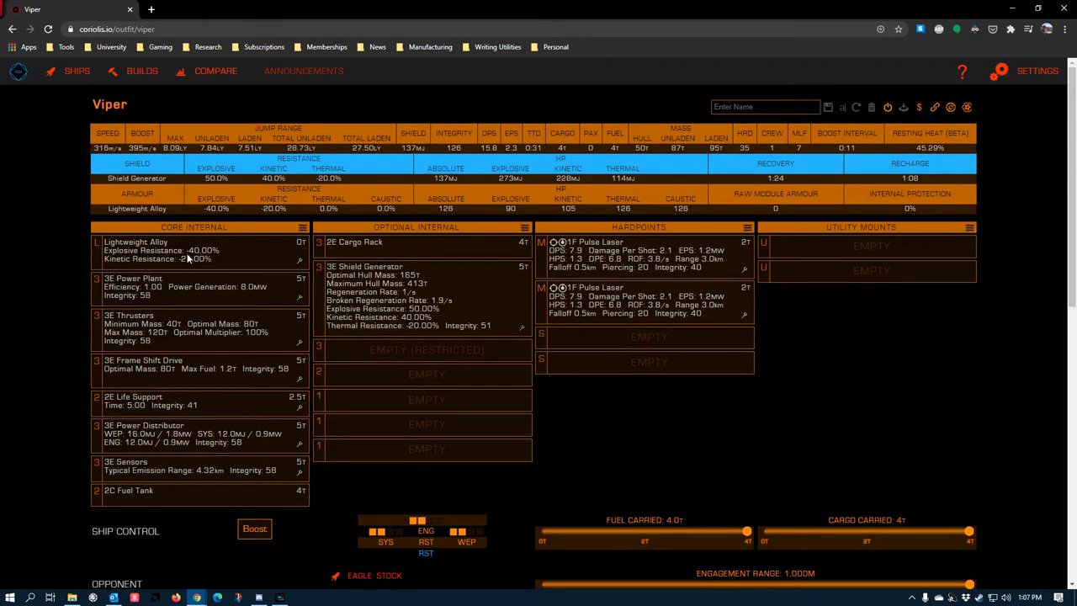
# Step: Browse the Viper's alternative thruster grades (3A–3E, 2A–2E, Enhanced Performance) from its stock 3E slot
pyautogui.scroll(-2, 181, 233)
pyautogui.click(179, 222)
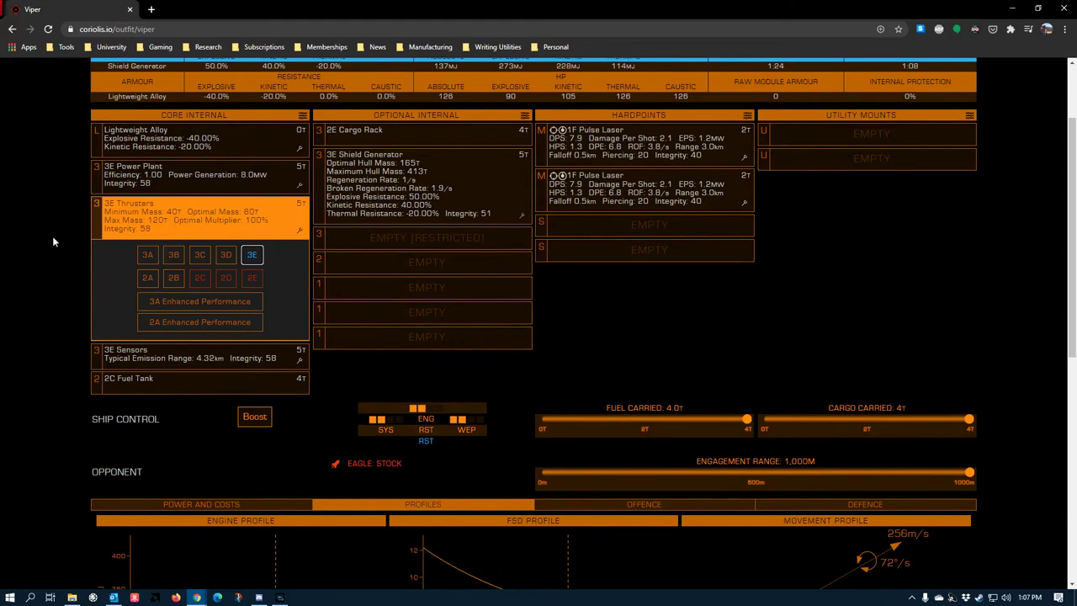
pyautogui.click(44, 330)
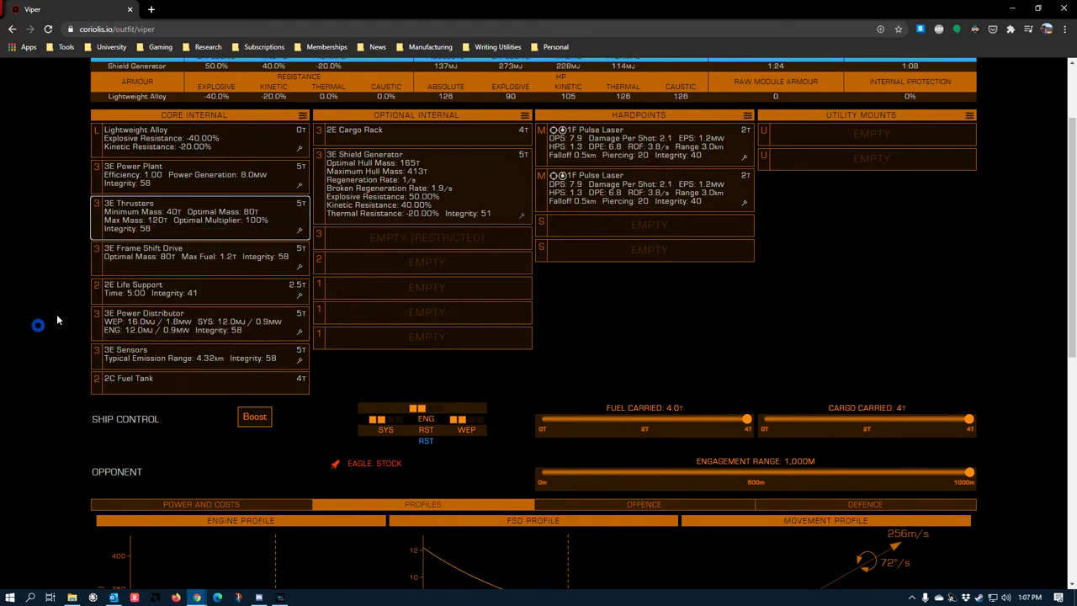
pyautogui.scroll(-3, 55, 321)
pyautogui.scroll(4, 168, 396)
pyautogui.scroll(1, 180, 407)
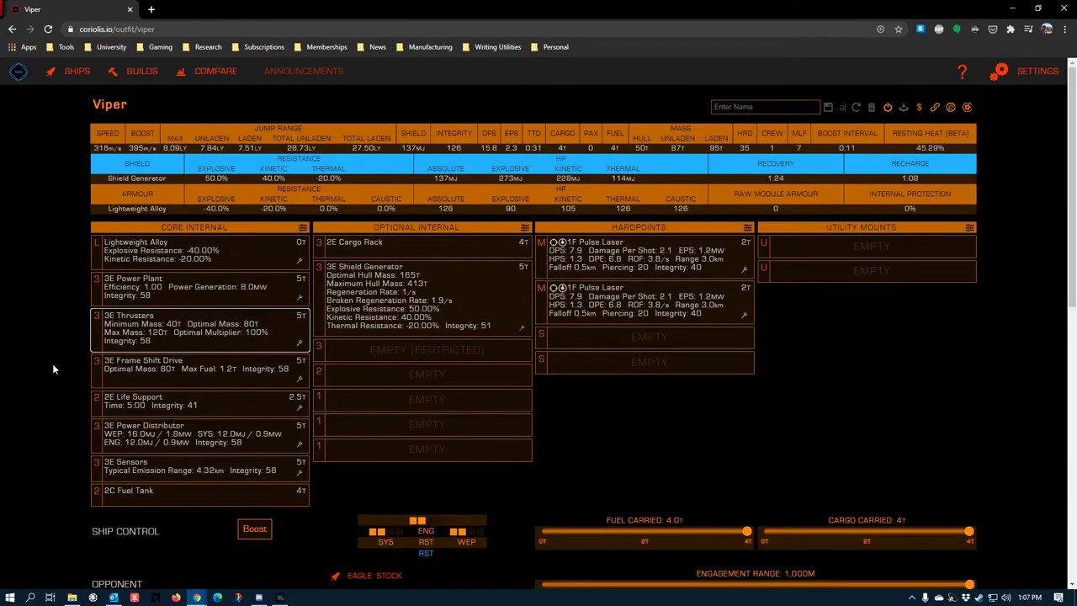
pyautogui.scroll(-1, 52, 361)
pyautogui.scroll(-4, 48, 348)
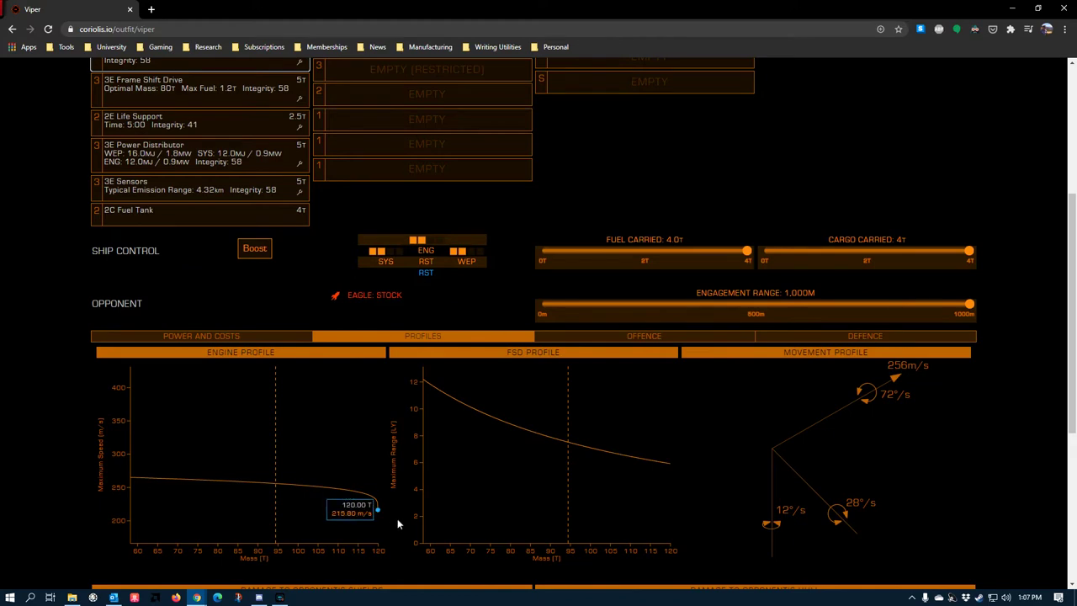
pyautogui.scroll(5, 237, 429)
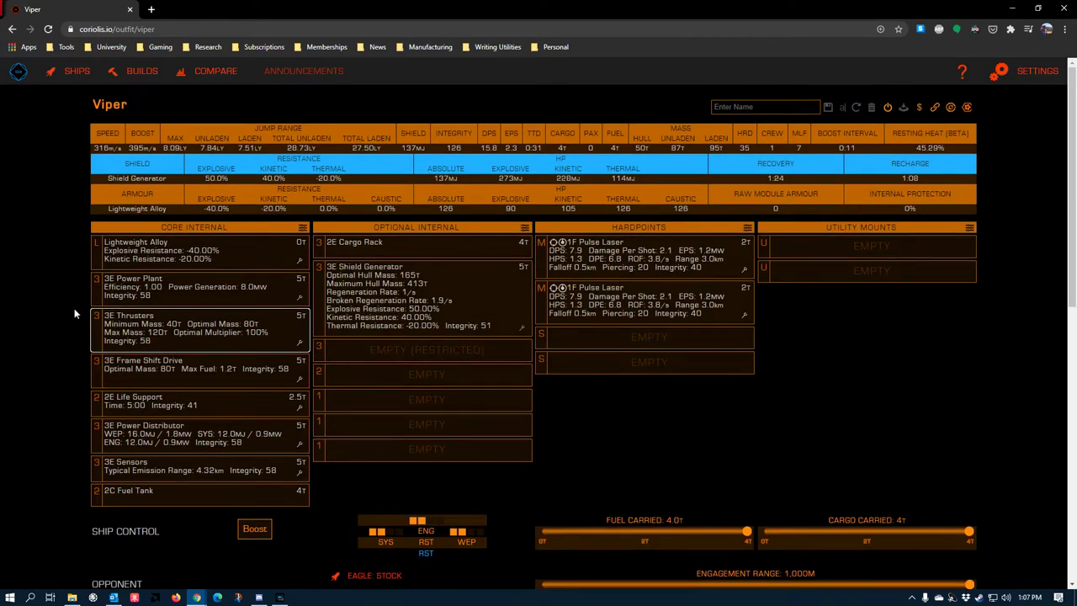
pyautogui.click(131, 342)
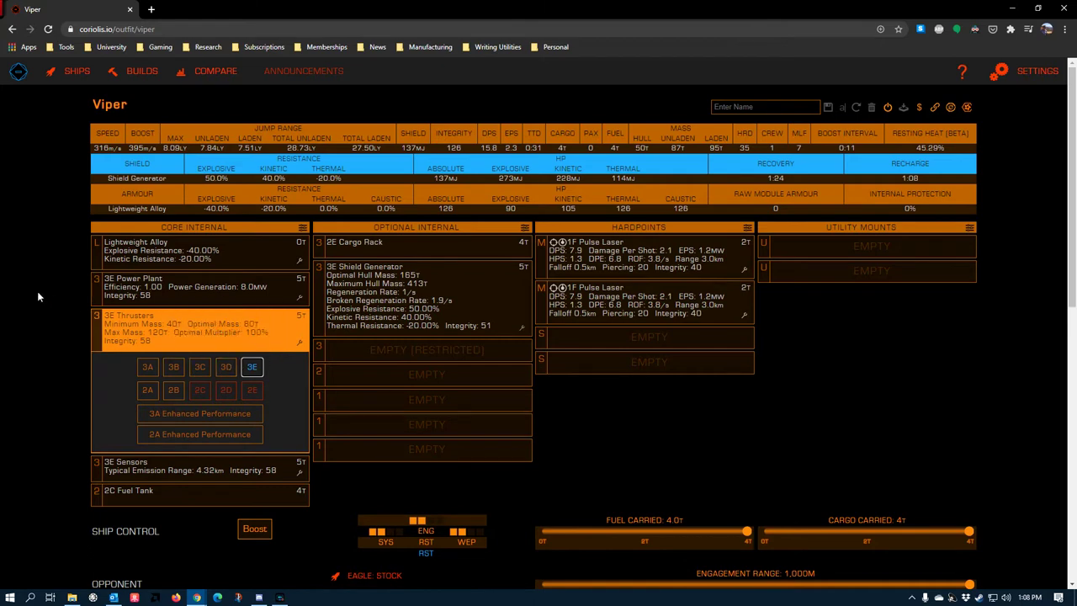
pyautogui.click(224, 367)
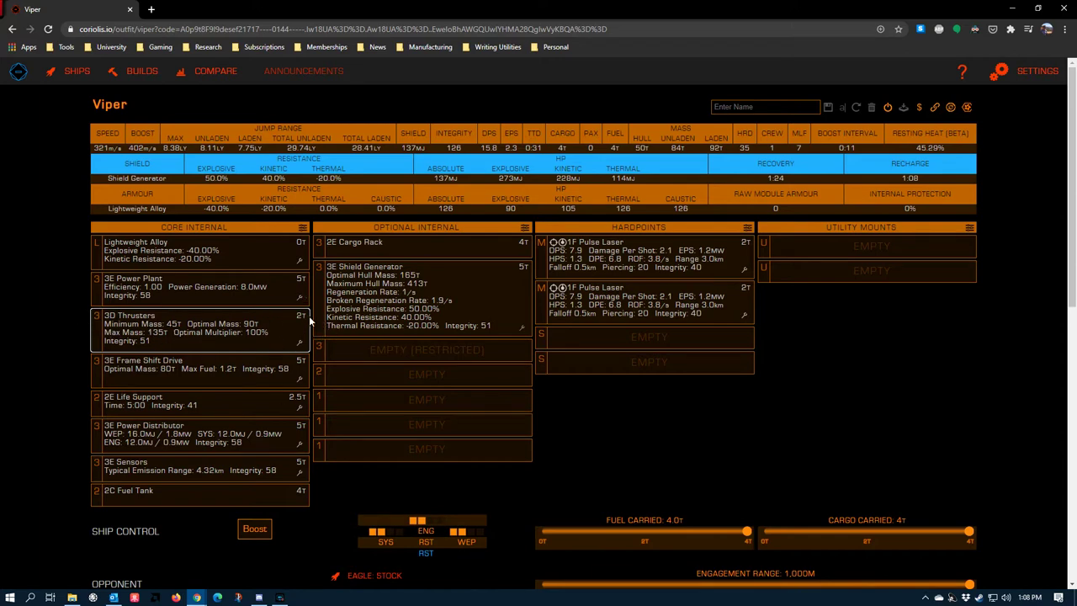
pyautogui.click(282, 327)
pyautogui.click(253, 374)
pyautogui.click(227, 330)
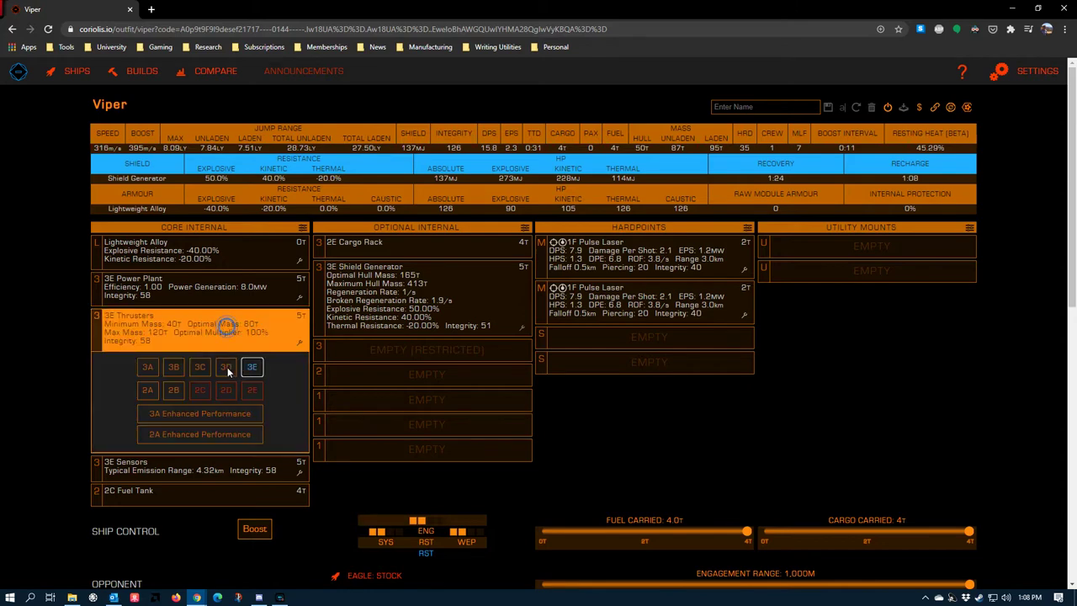
pyautogui.click(228, 365)
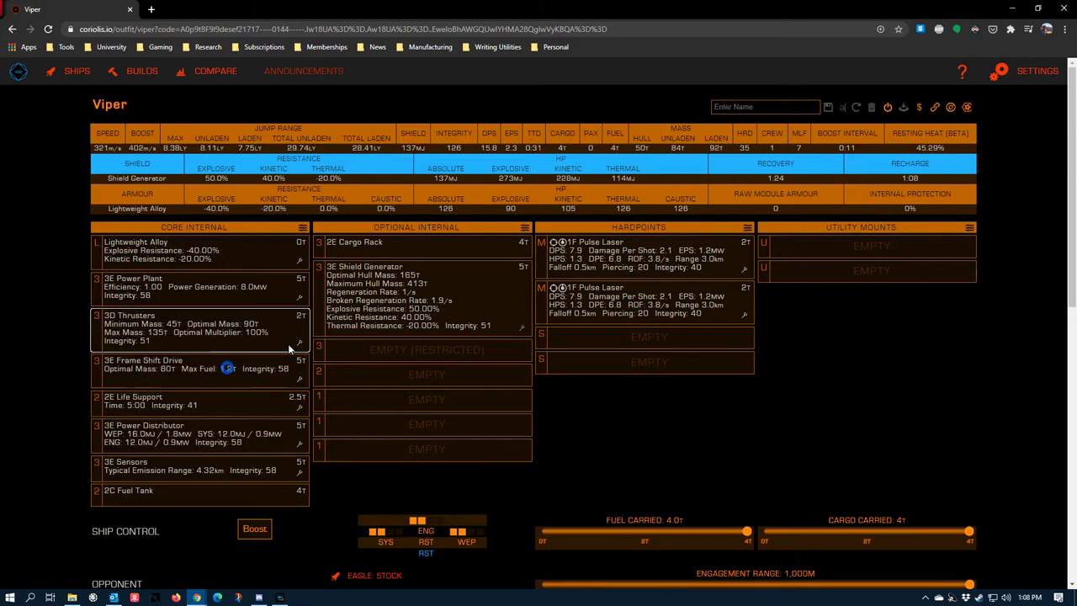
pyautogui.click(202, 331)
pyautogui.click(251, 366)
pyautogui.click(229, 328)
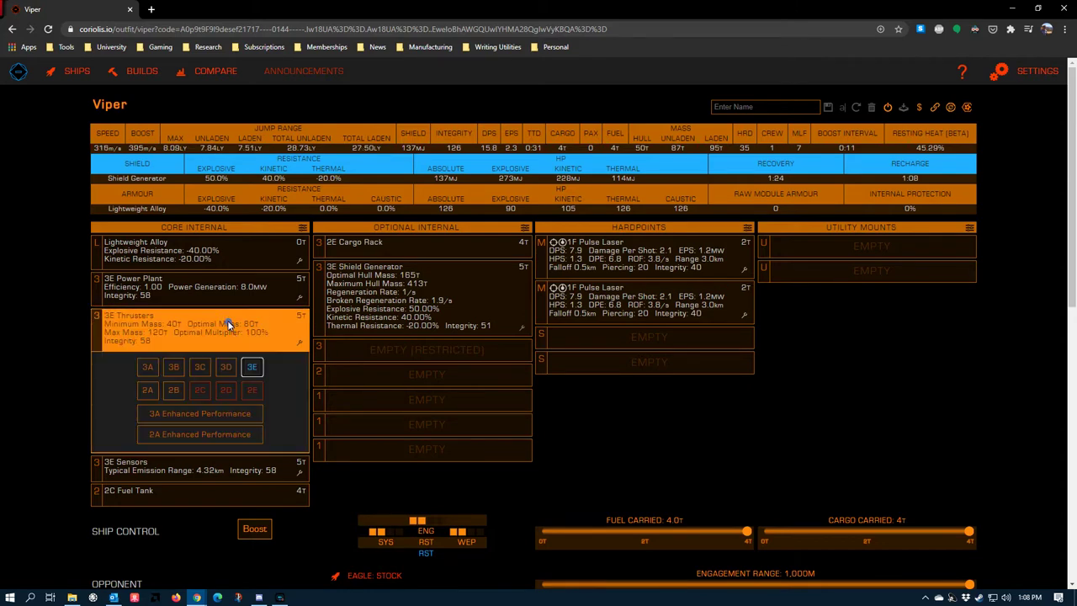
pyautogui.click(229, 366)
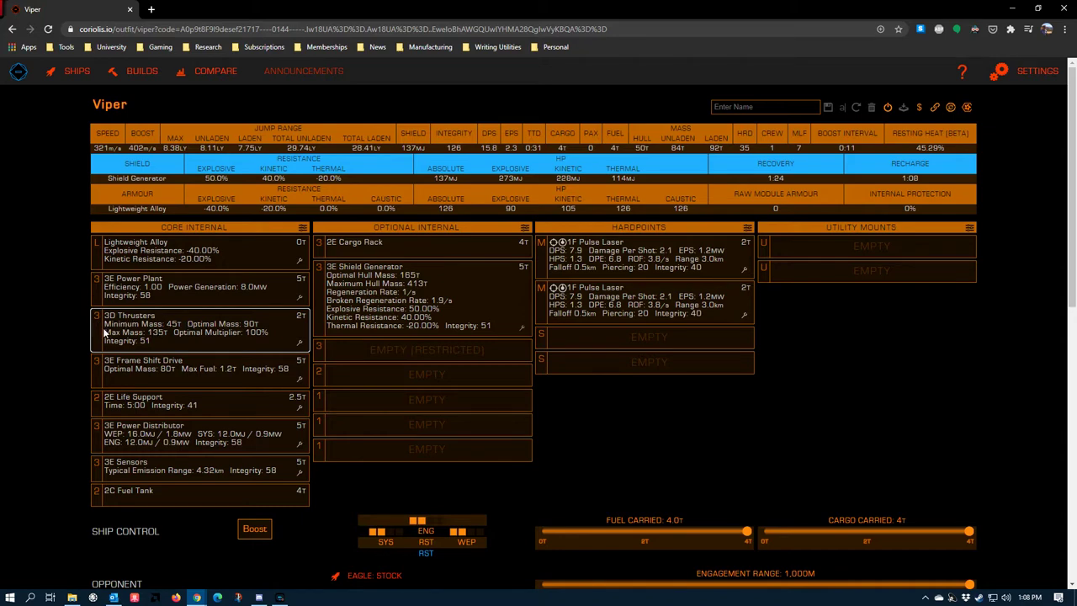
# Step: Review the Profiles charts and bring up the class choices for the Viper's 3D thrusters
pyautogui.scroll(-2, 186, 353)
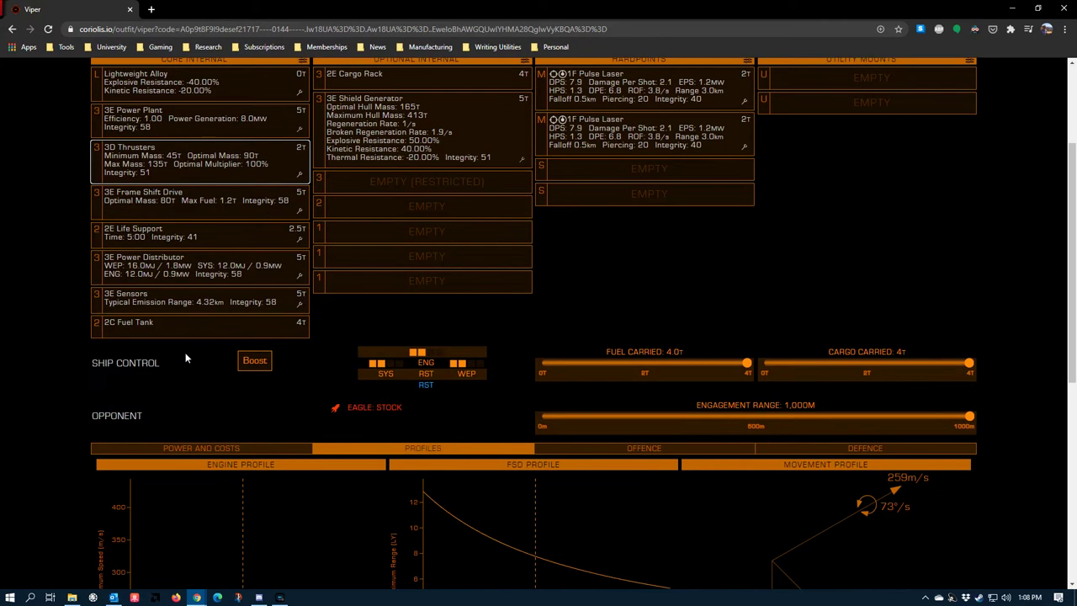
pyautogui.scroll(-1, 160, 421)
pyautogui.scroll(3, 157, 360)
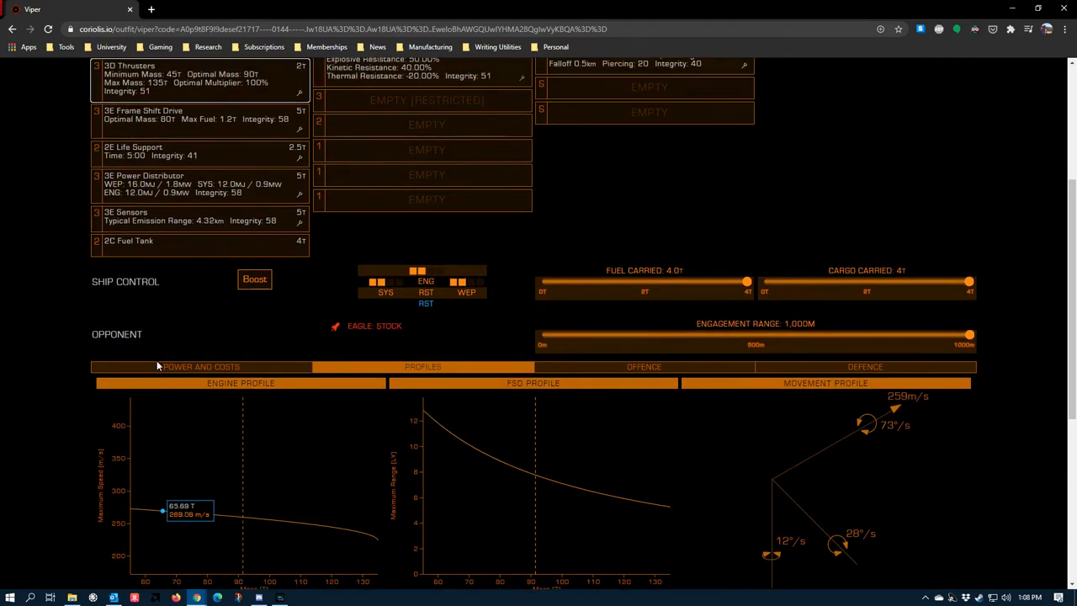
pyautogui.scroll(-3, 146, 301)
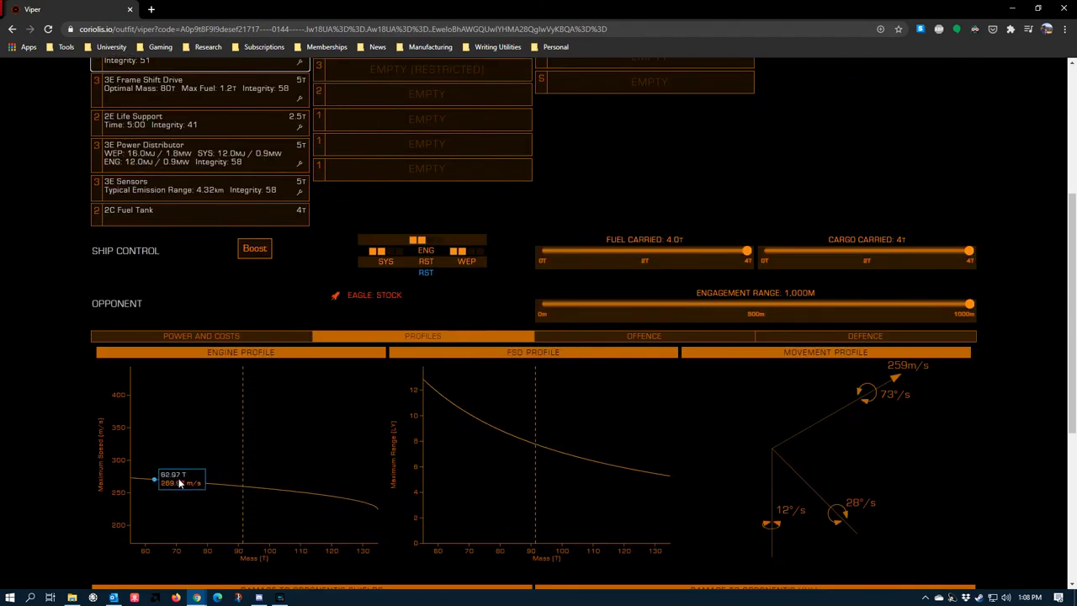
pyautogui.scroll(1, 133, 468)
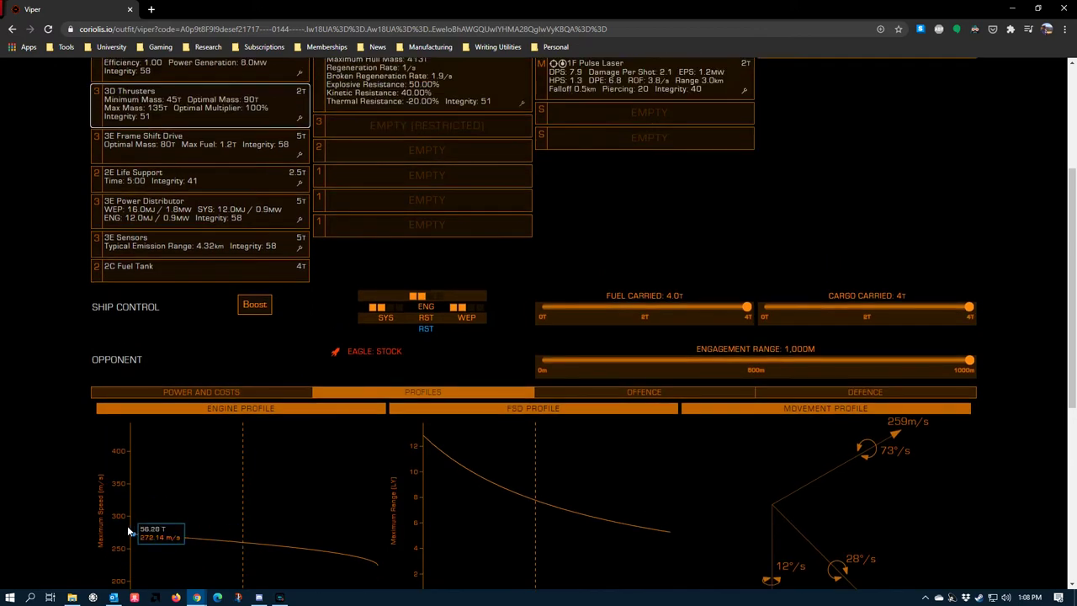
pyautogui.scroll(3, 224, 390)
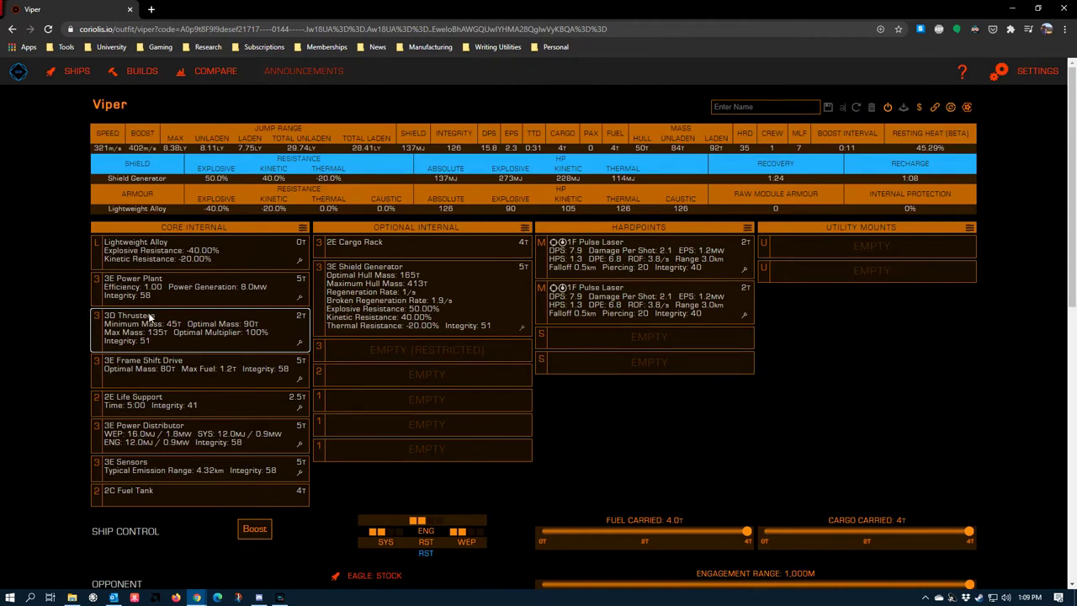
pyautogui.click(193, 344)
pyautogui.scroll(-3, 76, 387)
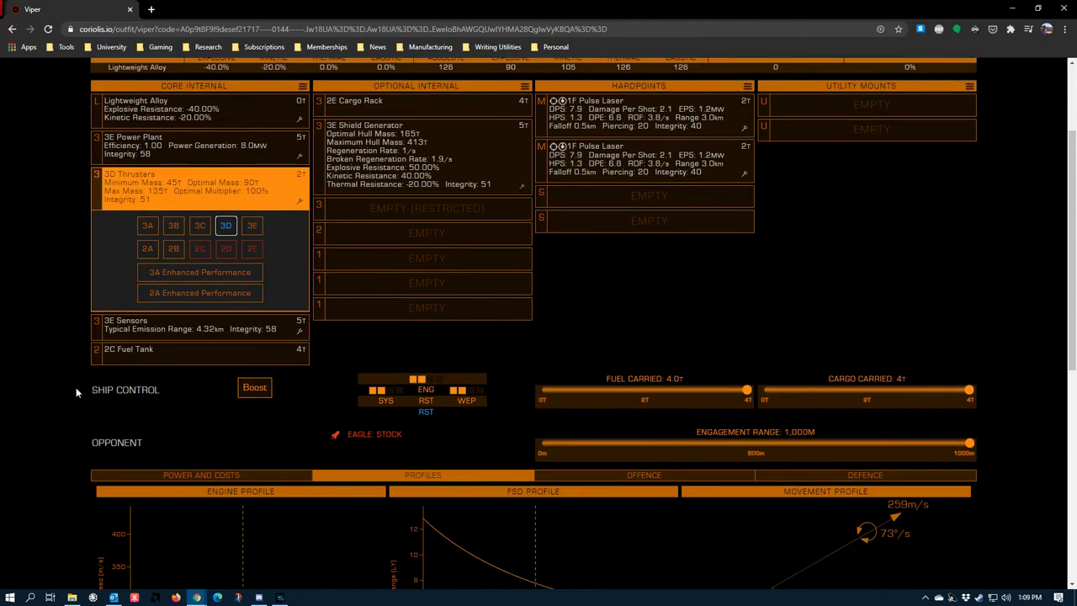
pyautogui.scroll(1, 87, 139)
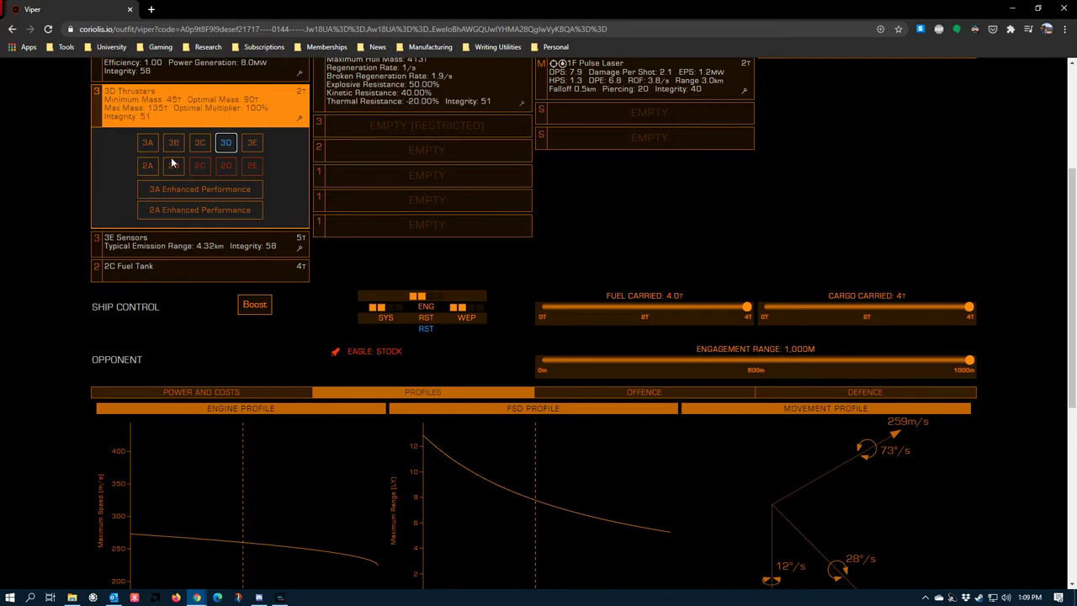
# Step: Upgrade the Viper's thrusters from 3D to 3C and check the engine profile
pyautogui.scroll(-1, 276, 236)
pyautogui.scroll(1, 285, 399)
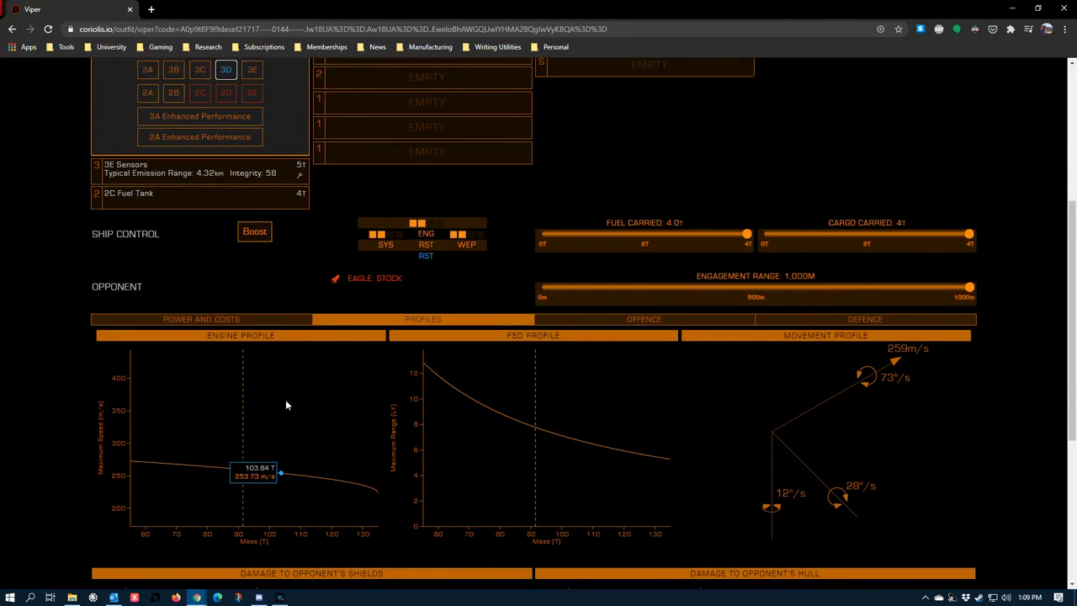
pyautogui.scroll(-1, 252, 487)
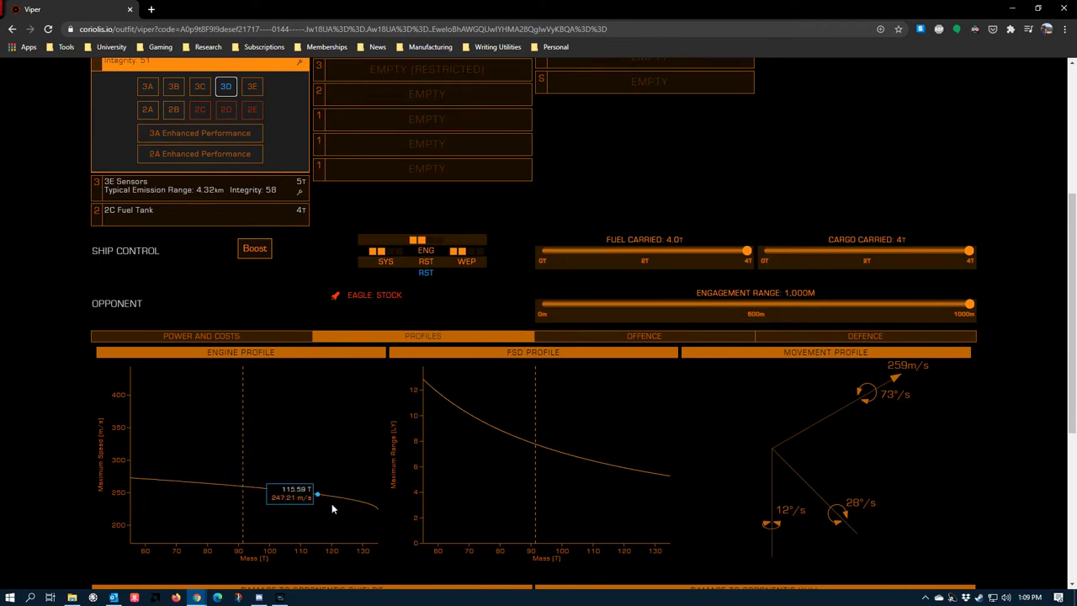
pyautogui.scroll(3, 199, 343)
pyautogui.scroll(-2, 186, 276)
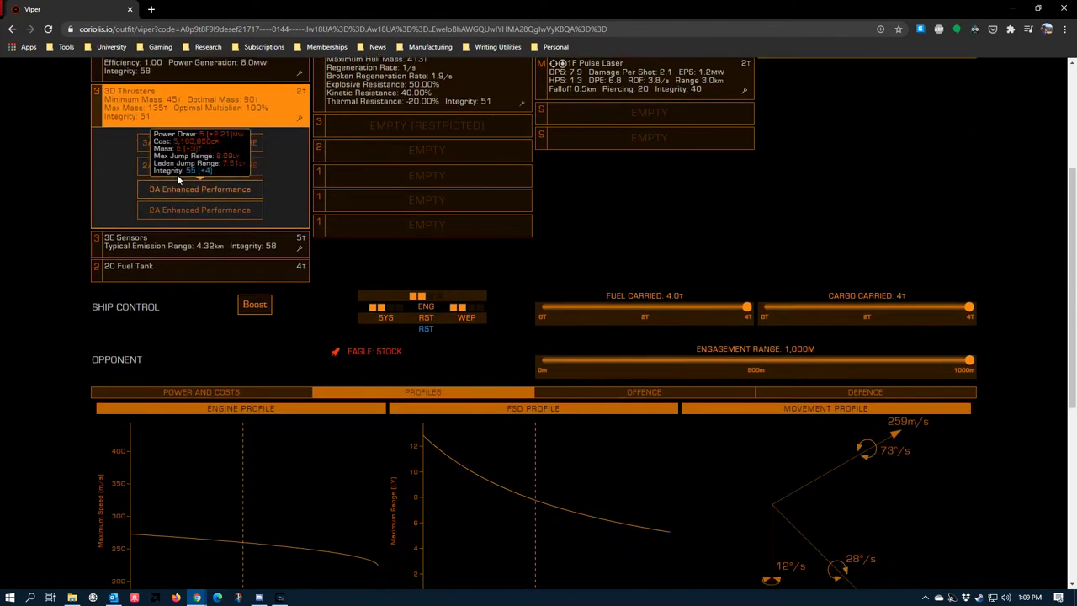
pyautogui.click(197, 143)
pyautogui.scroll(-1, 243, 432)
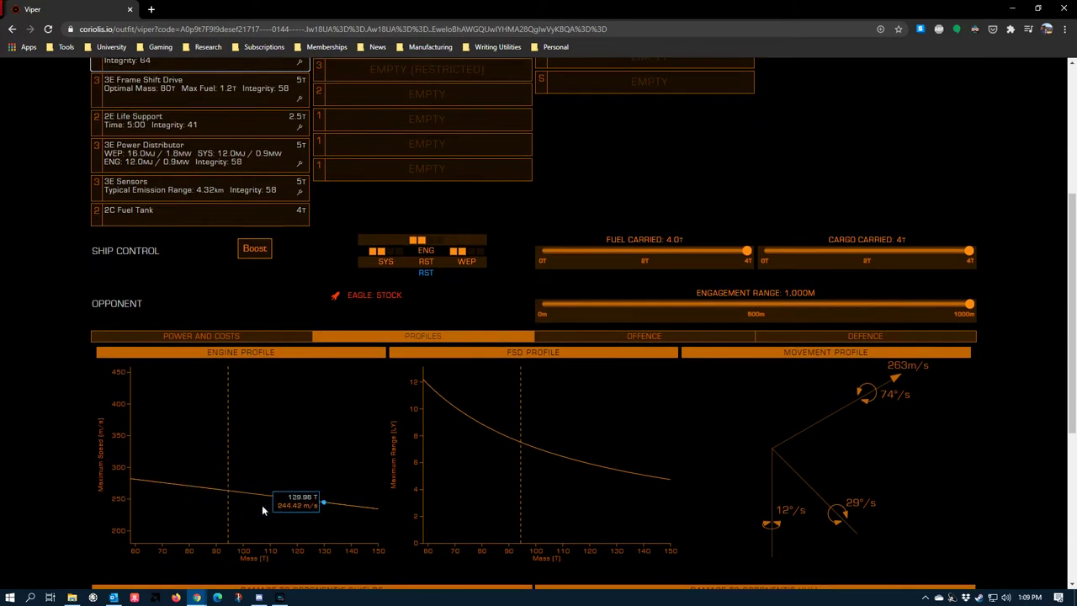
# Step: Replace the 3C thrusters with 3B and review the engine profile chart
pyautogui.scroll(1, 124, 336)
pyautogui.scroll(1, 112, 175)
pyautogui.click(116, 165)
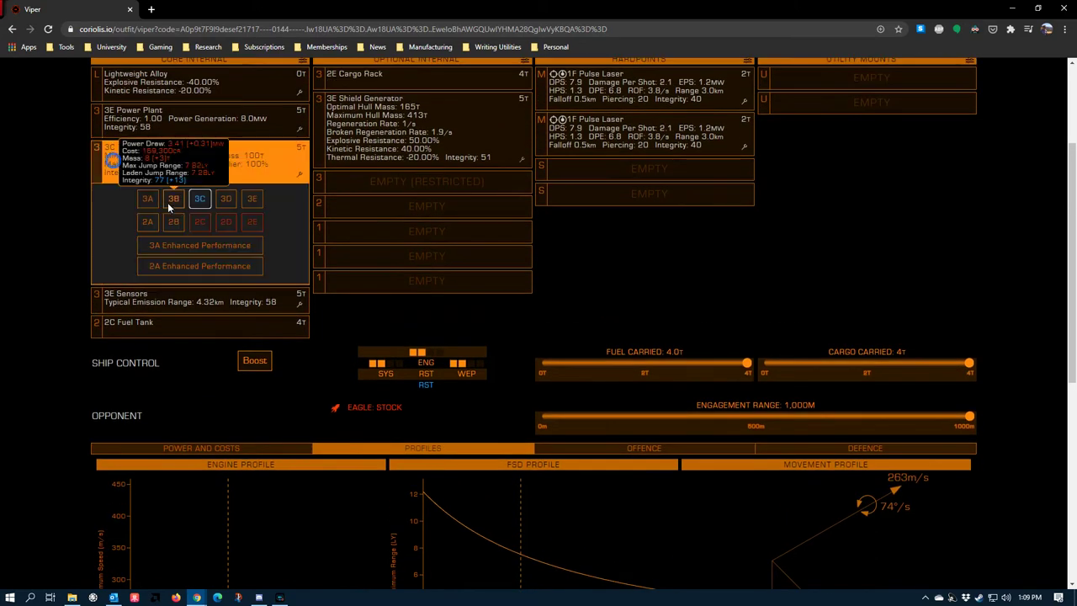
pyautogui.click(168, 200)
pyautogui.scroll(-3, 203, 326)
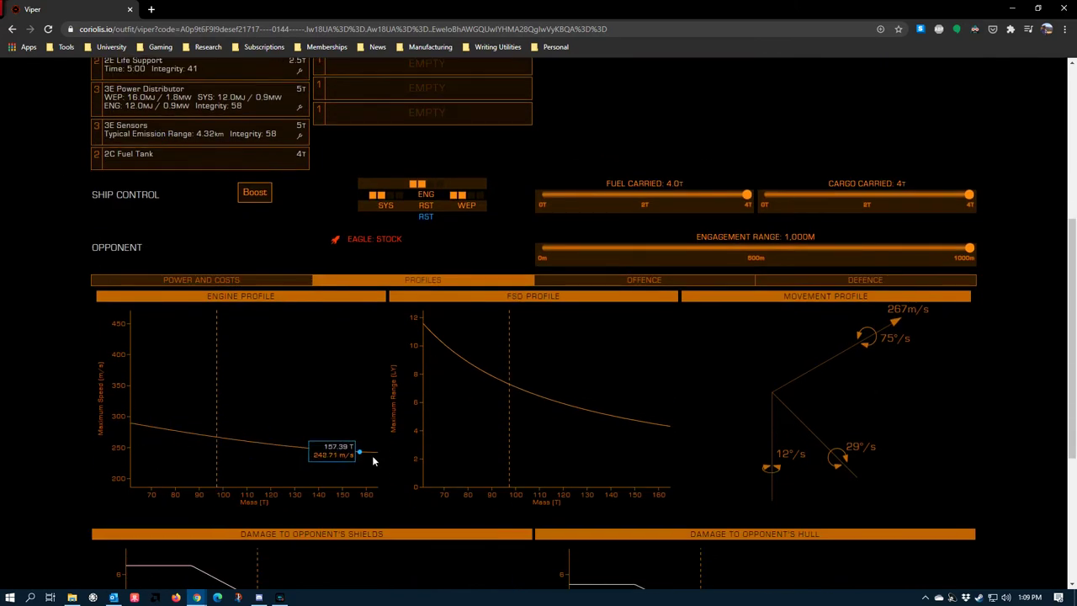
pyautogui.scroll(2, 115, 305)
# Step: Fit 3A thrusters, raising speed to 340 m/s and boost to 424 m/s
pyautogui.click(141, 120)
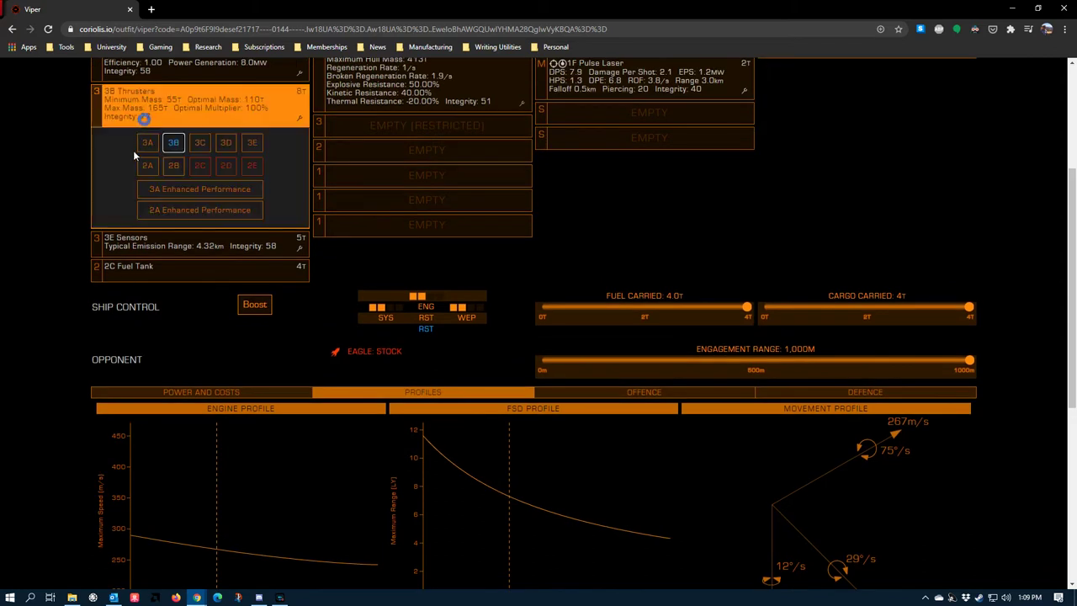
pyautogui.click(146, 150)
pyautogui.scroll(-2, 149, 425)
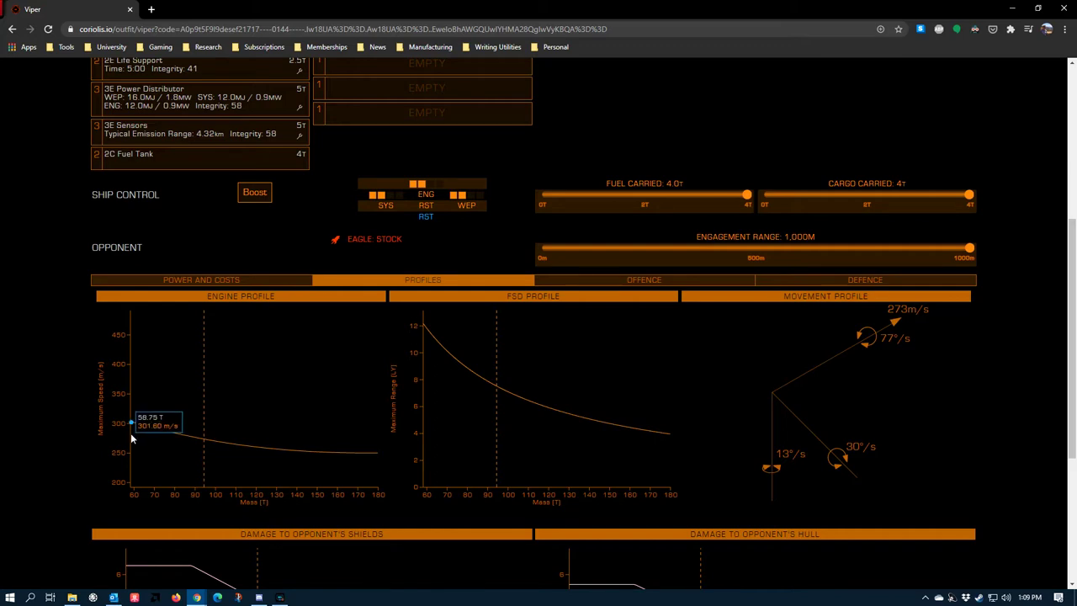
pyautogui.scroll(4, 57, 444)
pyautogui.scroll(-3, 75, 442)
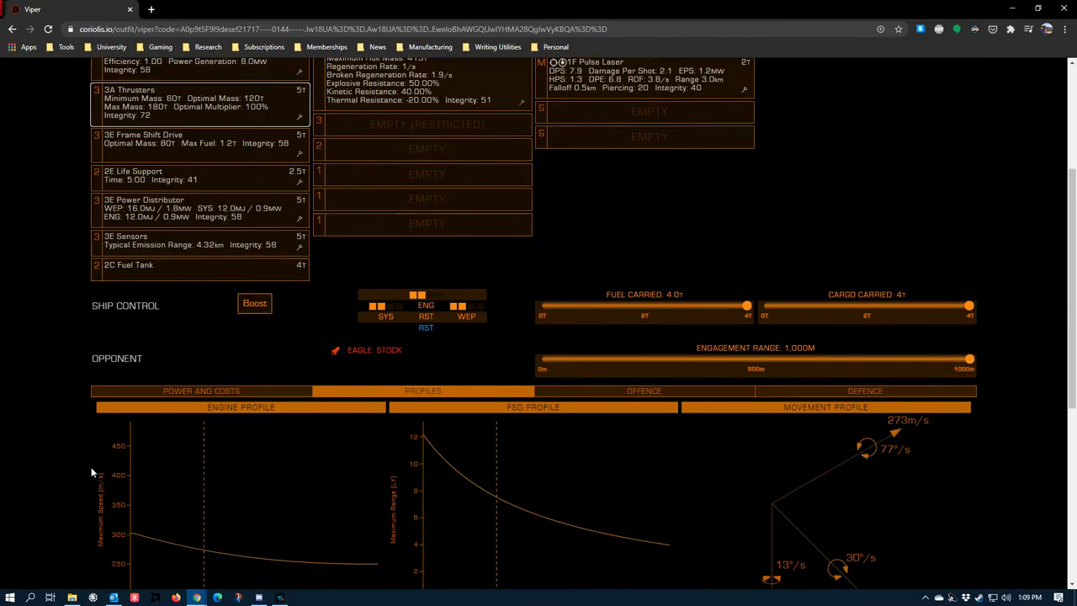
pyautogui.scroll(4, 126, 480)
# Step: Cycle the Viper's thrusters through 3D, 3C and 3B before returning to 3A
pyautogui.scroll(1, 252, 268)
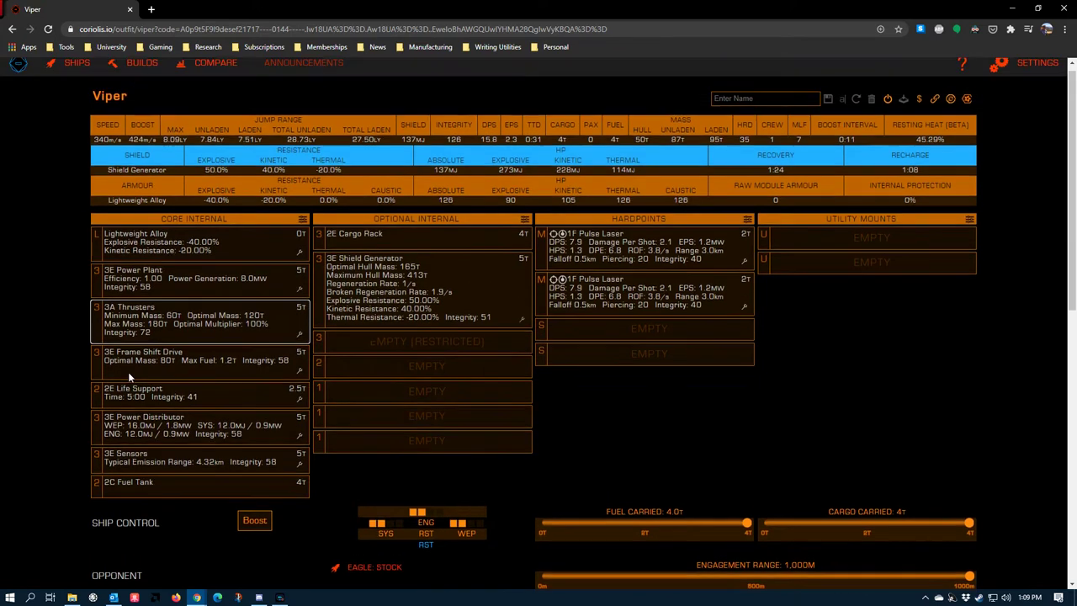
pyautogui.click(136, 326)
pyautogui.click(225, 366)
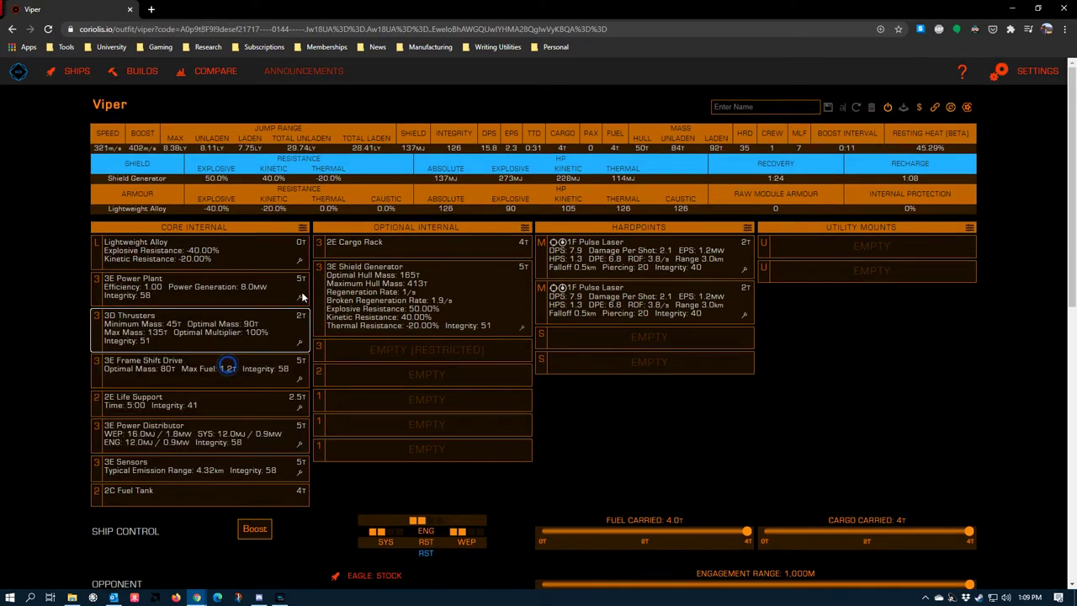
pyautogui.click(202, 334)
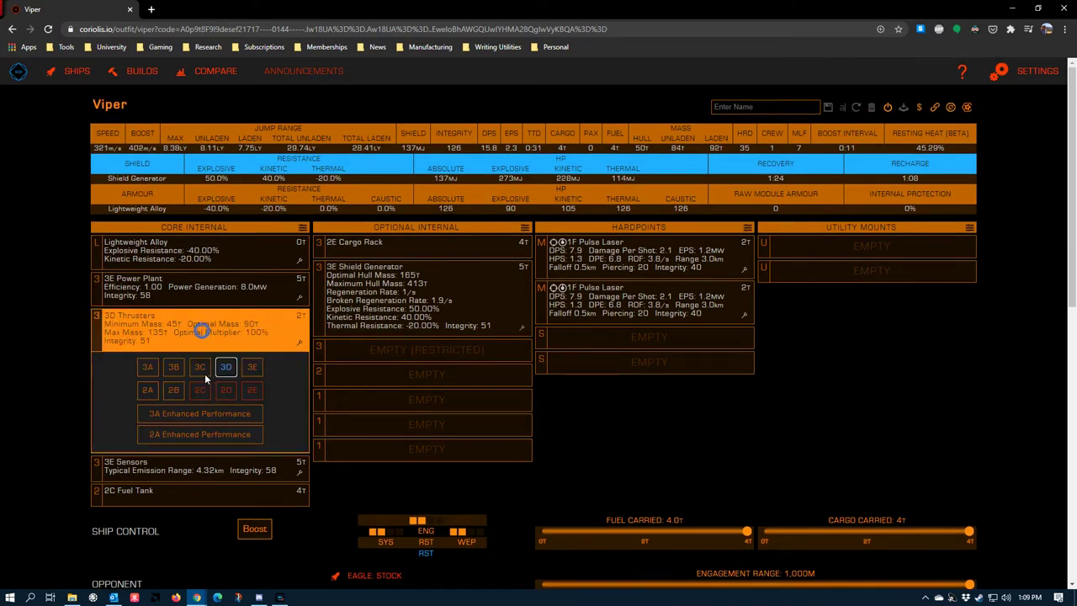
pyautogui.click(202, 372)
pyautogui.click(200, 330)
pyautogui.click(175, 368)
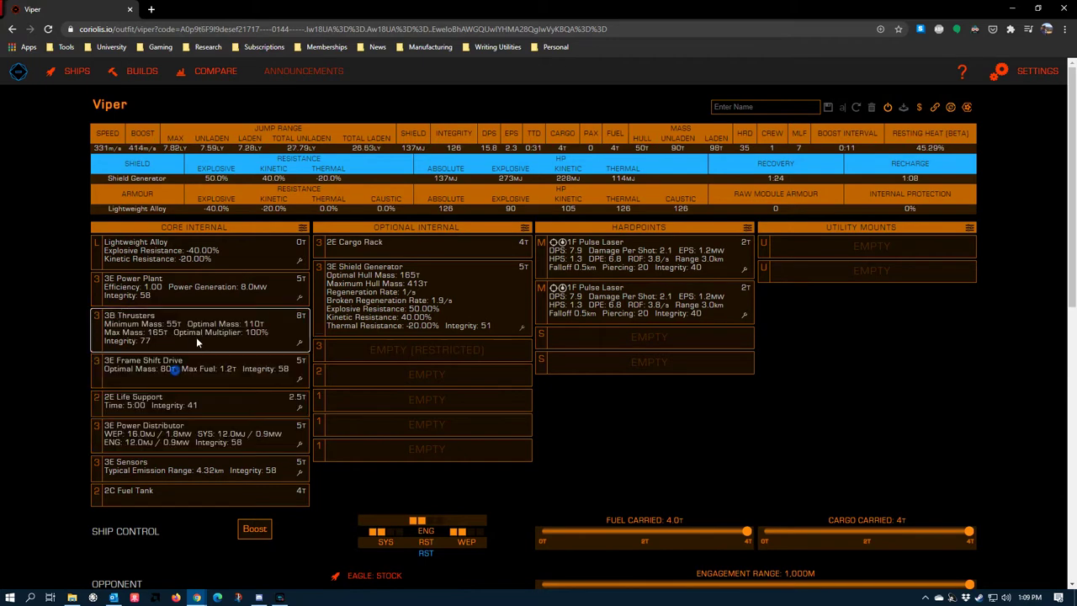
pyautogui.click(196, 336)
pyautogui.click(143, 370)
# Step: Try 3B and 3D thrusters again, then settle on 3A at 340 m/s speed and 424 m/s boost
pyautogui.click(227, 327)
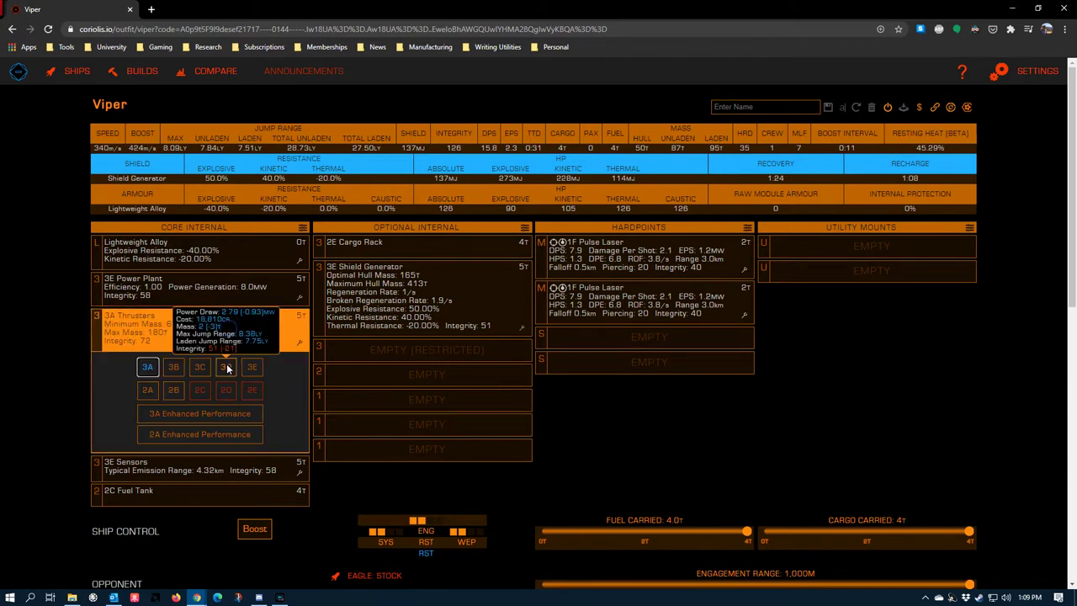
pyautogui.click(54, 350)
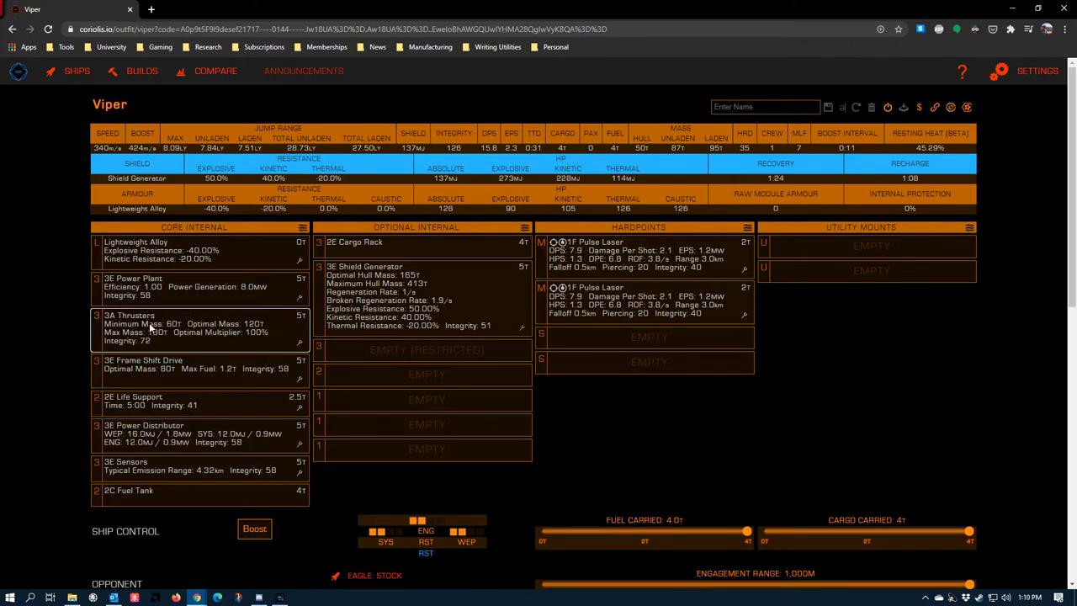
pyautogui.click(212, 333)
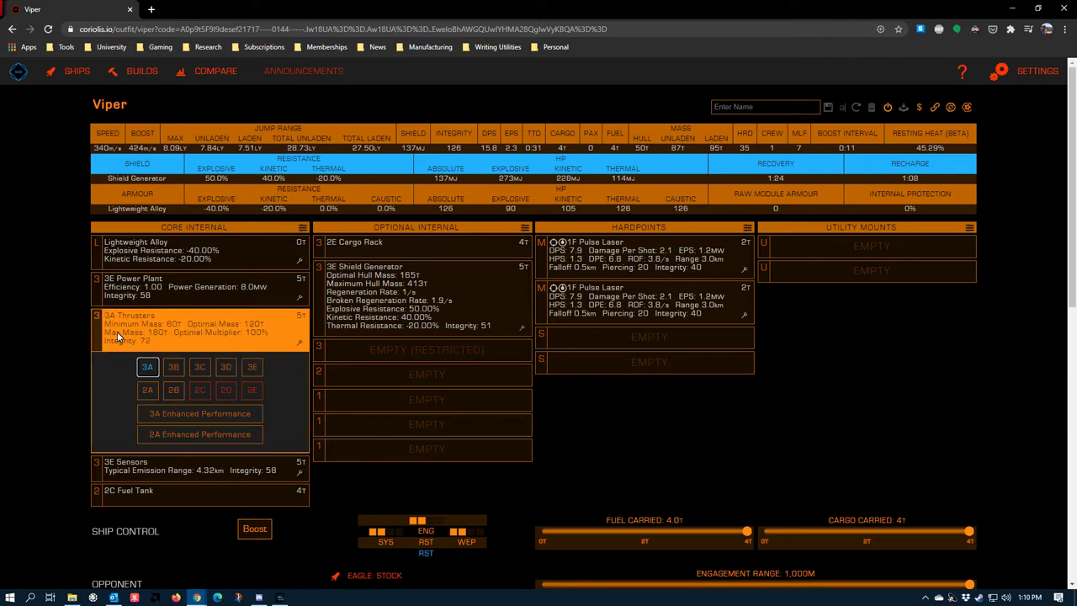
pyautogui.click(174, 368)
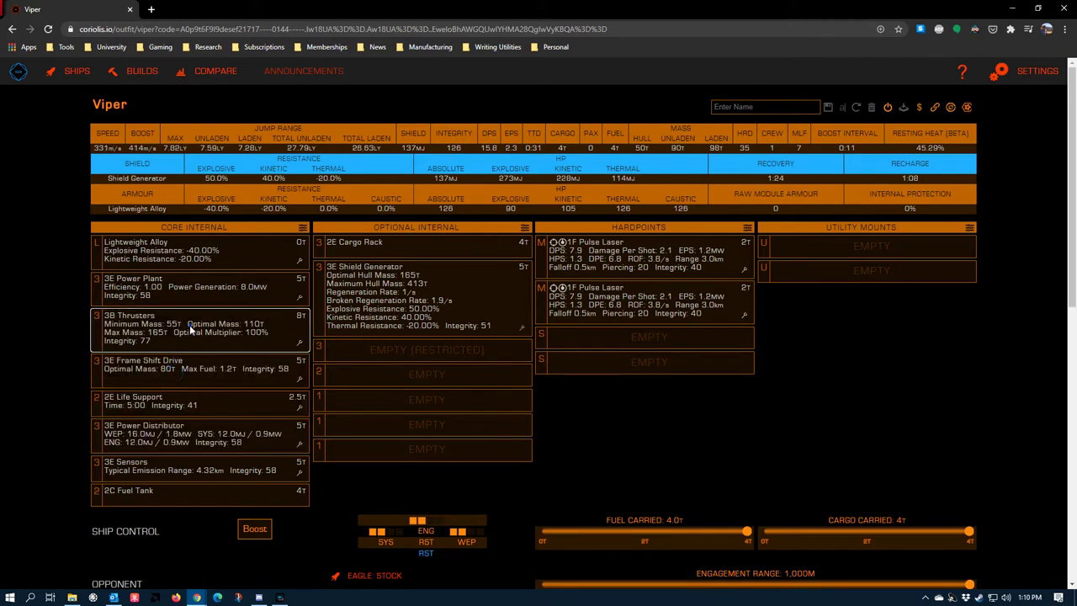
pyautogui.click(189, 325)
pyautogui.click(186, 370)
pyautogui.click(228, 344)
pyautogui.click(228, 369)
pyautogui.click(186, 328)
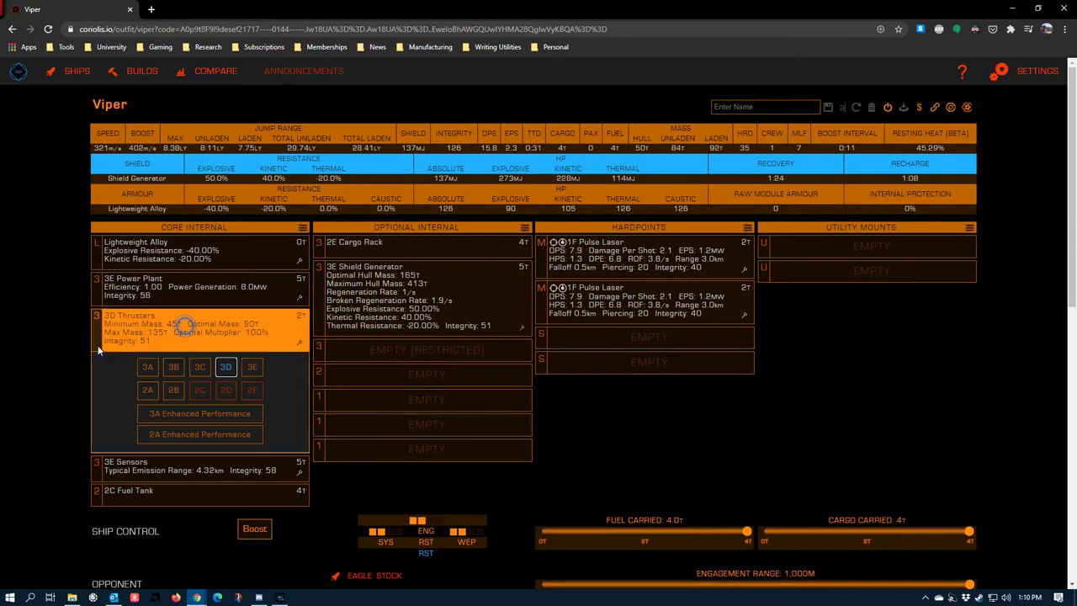
pyautogui.click(147, 368)
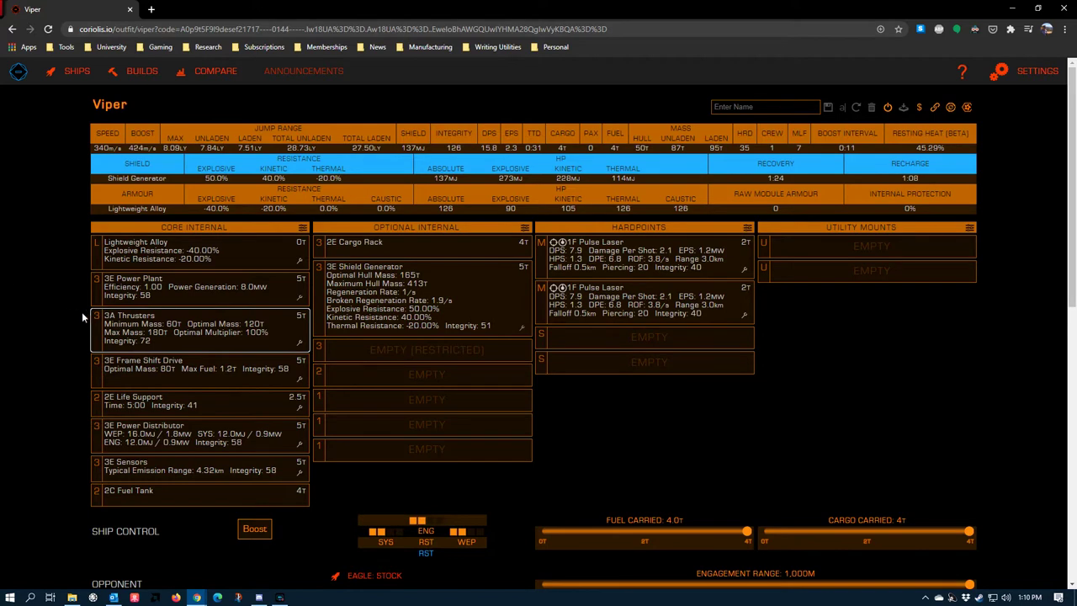
pyautogui.scroll(-1, 68, 277)
pyautogui.click(130, 269)
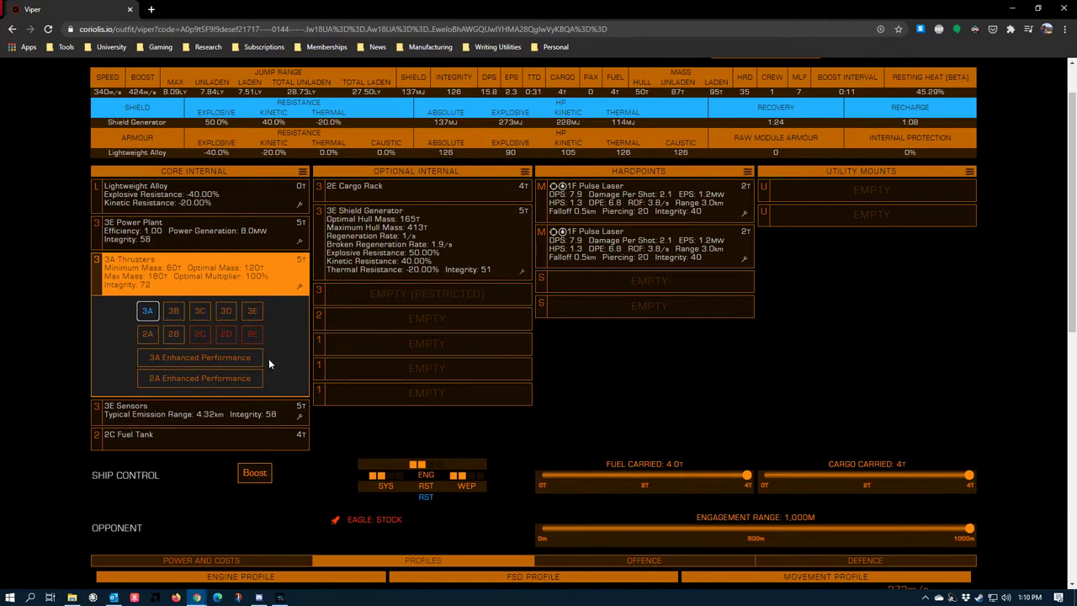
# Step: Fit 3A Enhanced Performance thrusters and check the Engine Profile chart
pyautogui.moveTo(205, 355)
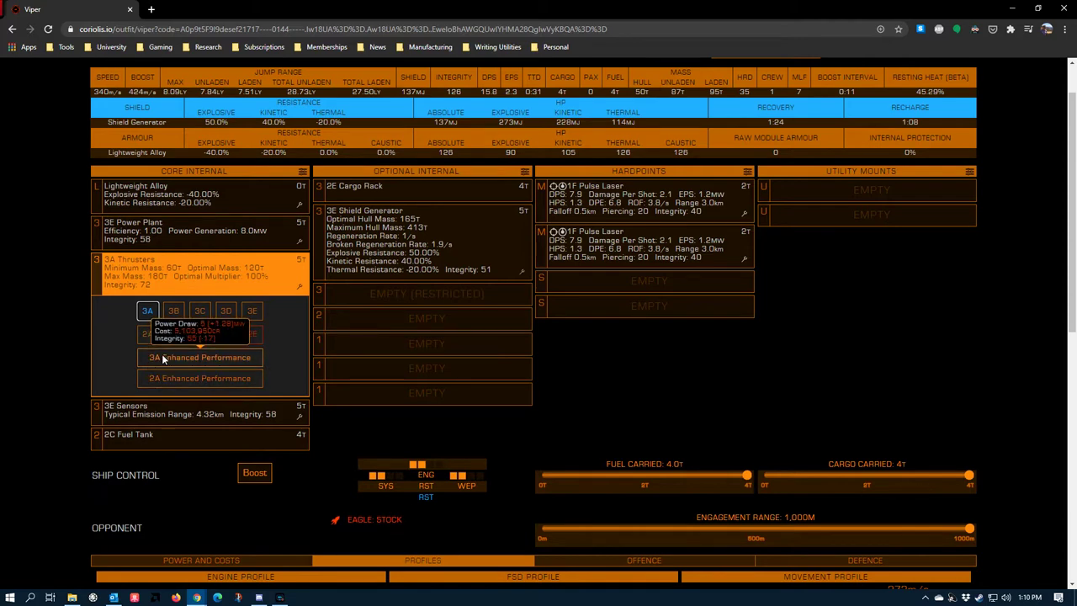
pyautogui.moveTo(165, 370)
pyautogui.click(44, 354)
pyautogui.scroll(-4, 37, 362)
pyautogui.scroll(4, 74, 298)
pyautogui.click(105, 278)
pyautogui.scroll(-2, 30, 358)
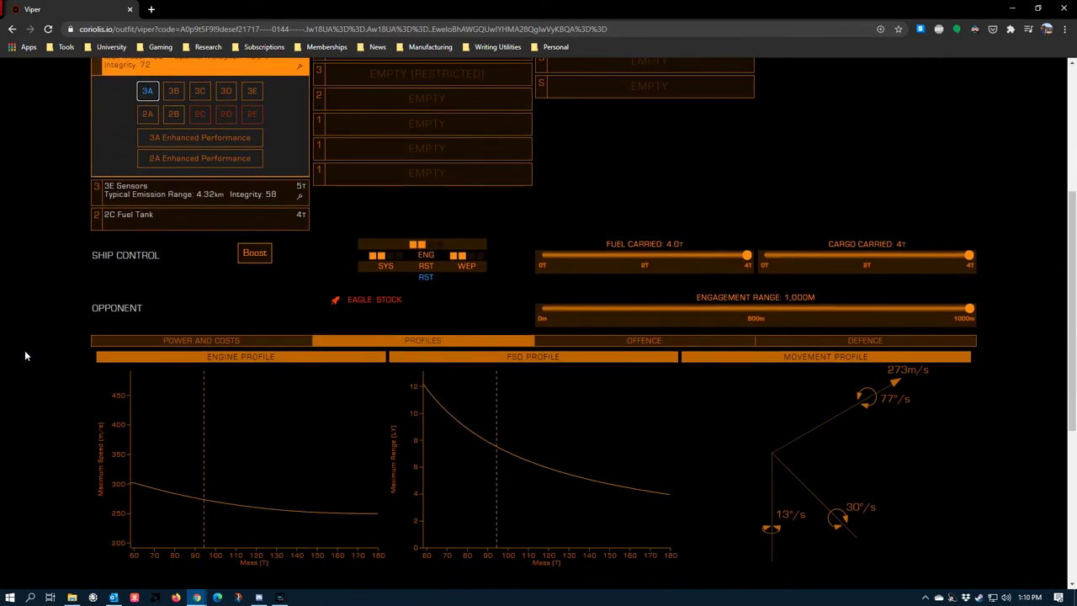
pyautogui.scroll(-1, 25, 355)
pyautogui.click(150, 137)
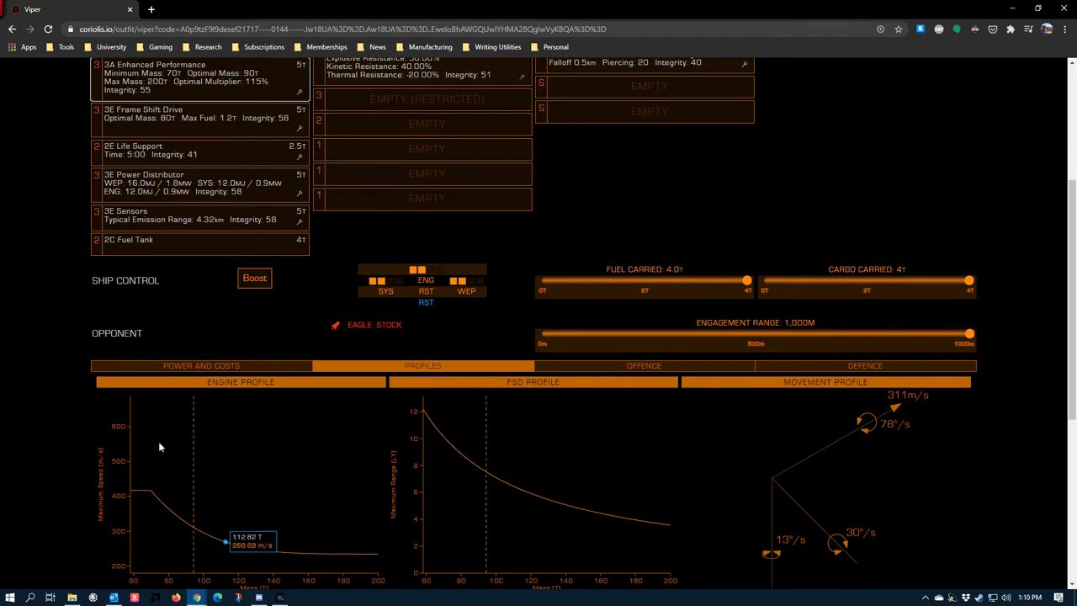
pyautogui.scroll(3, 119, 295)
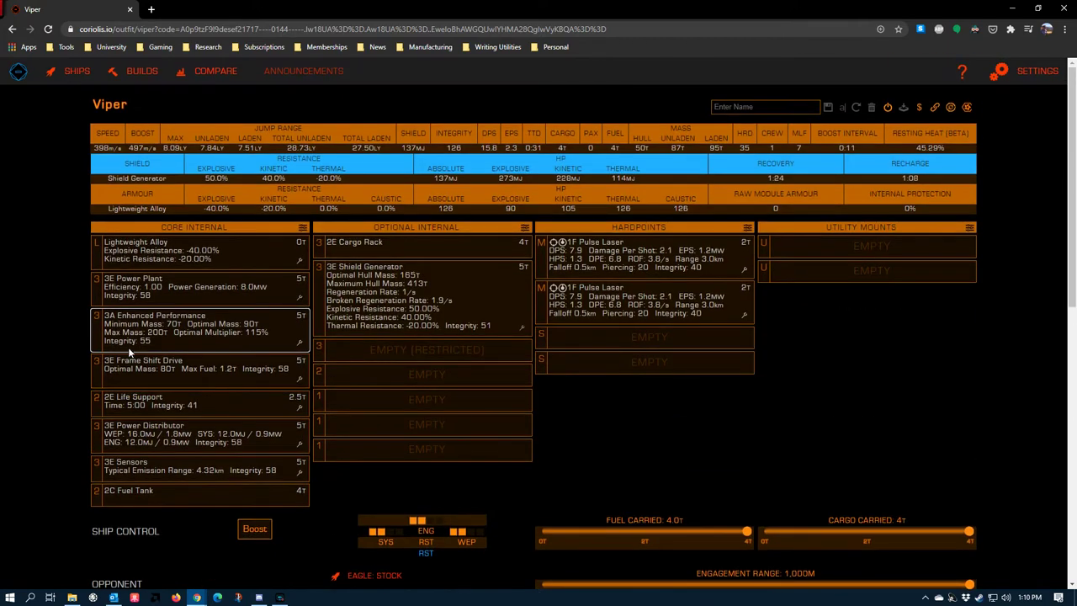
pyautogui.scroll(-4, 93, 329)
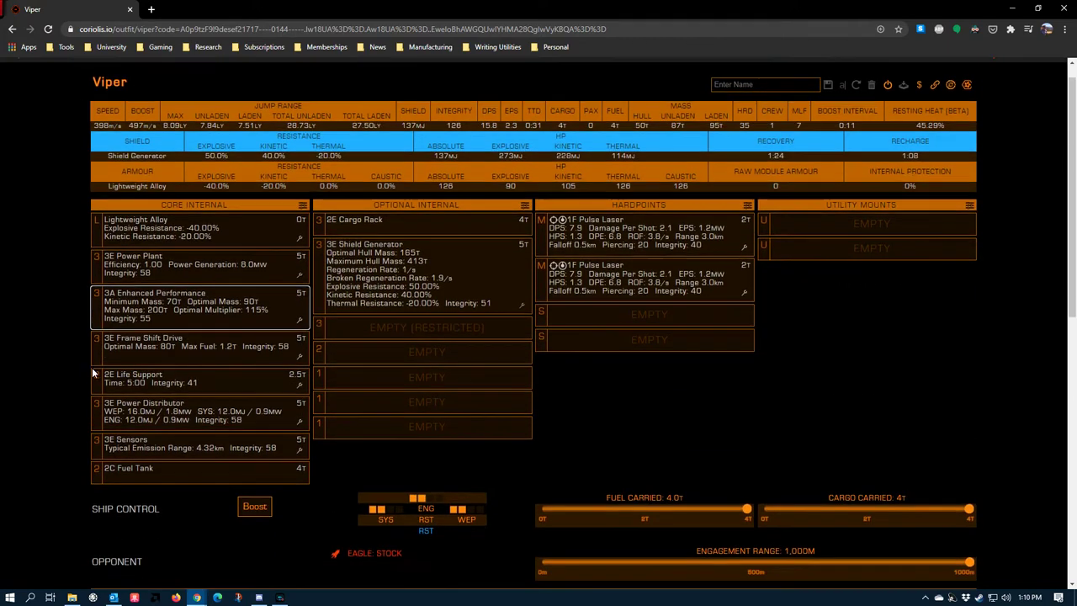
pyautogui.scroll(3, 138, 296)
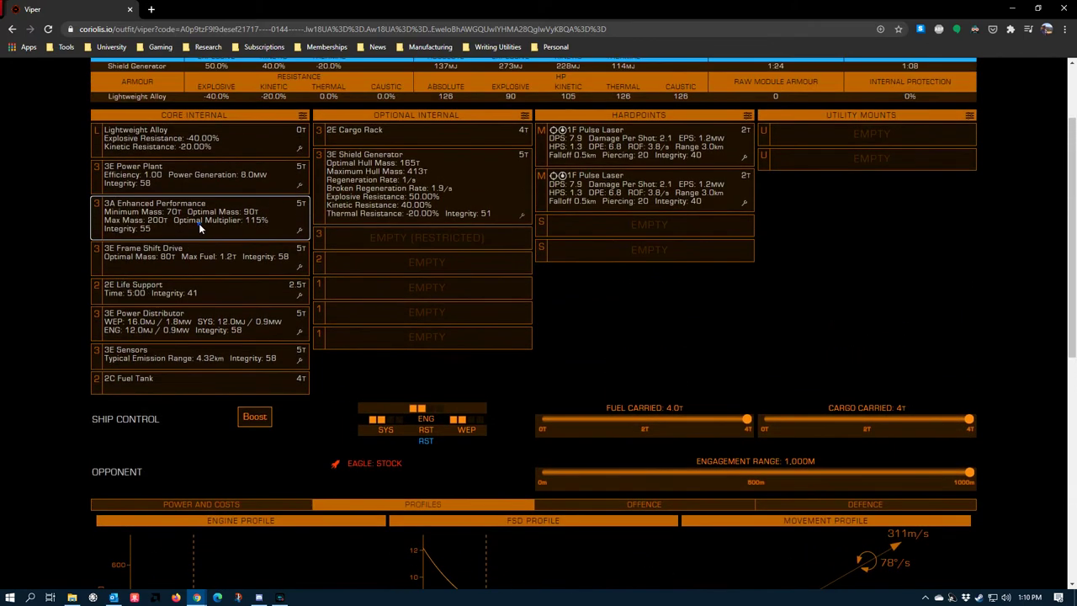
# Step: Compare 3E and 3A thrusters, then refit 3A Enhanced Performance for 398 m/s speed and 497 m/s boost
pyautogui.click(198, 222)
pyautogui.click(139, 227)
pyautogui.click(138, 228)
pyautogui.click(155, 303)
pyautogui.click(155, 224)
pyautogui.click(251, 258)
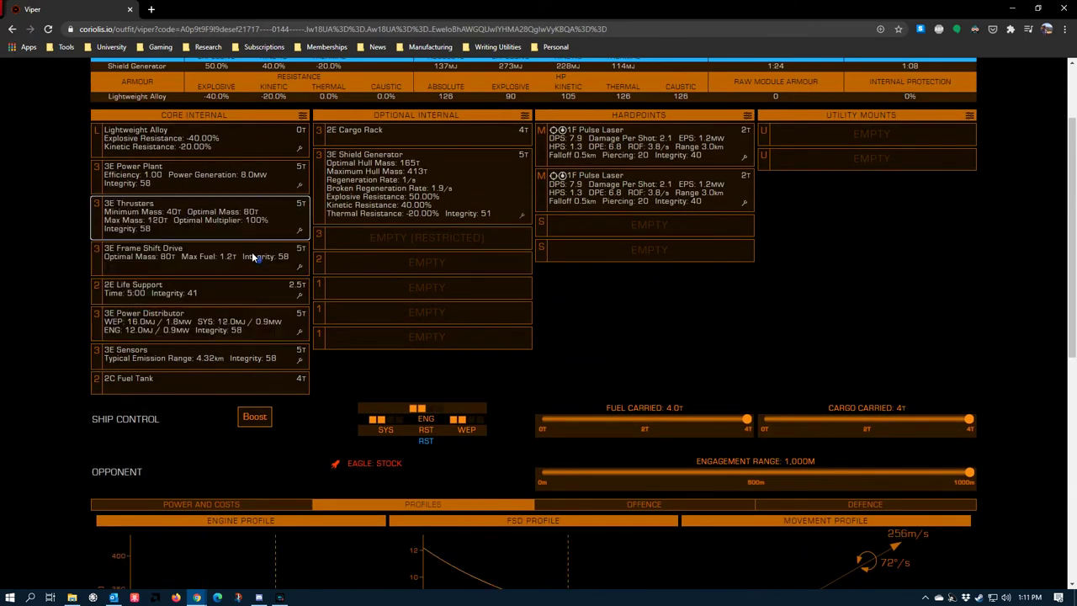
pyautogui.click(249, 236)
pyautogui.click(147, 254)
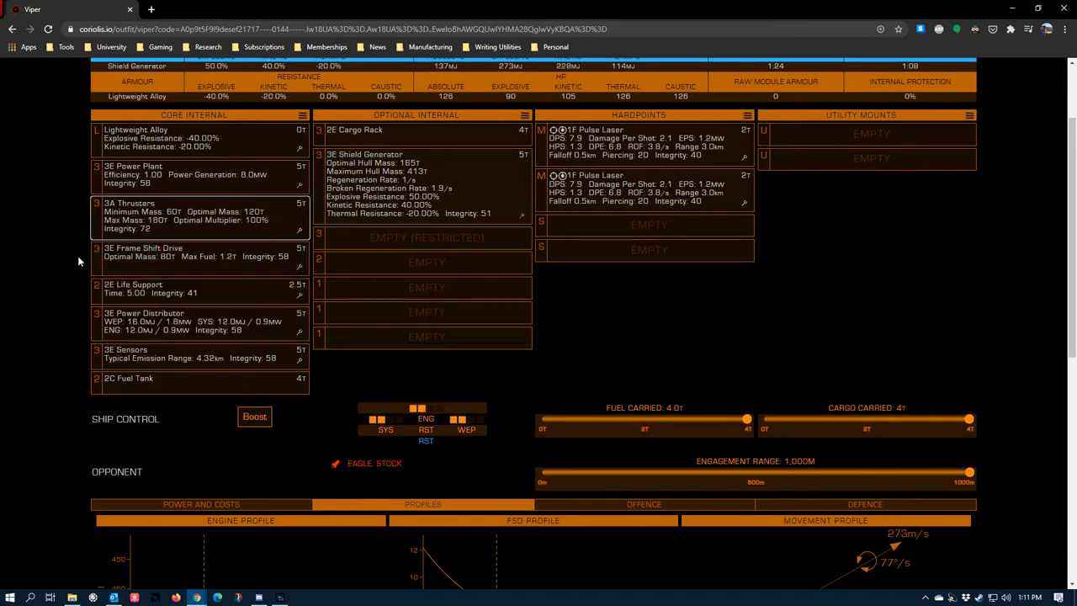
pyautogui.click(164, 219)
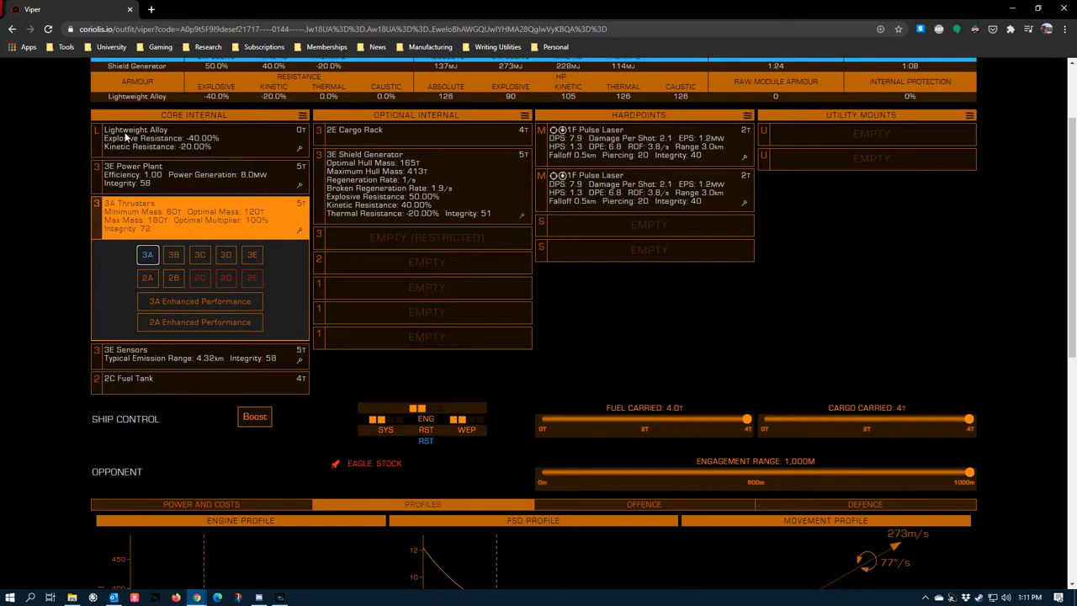
pyautogui.click(140, 304)
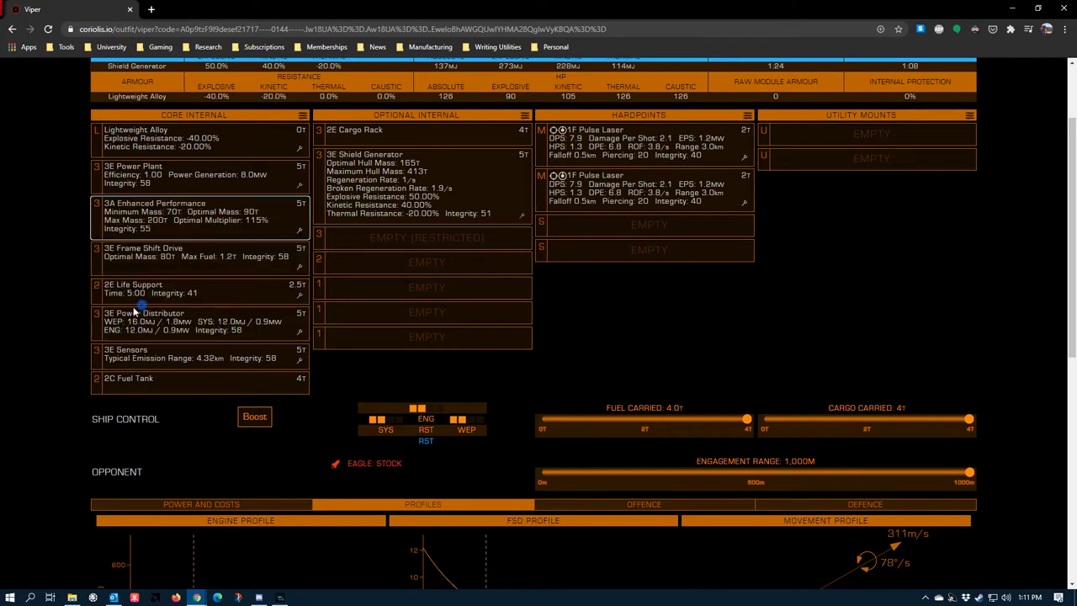
pyautogui.scroll(-3, 131, 313)
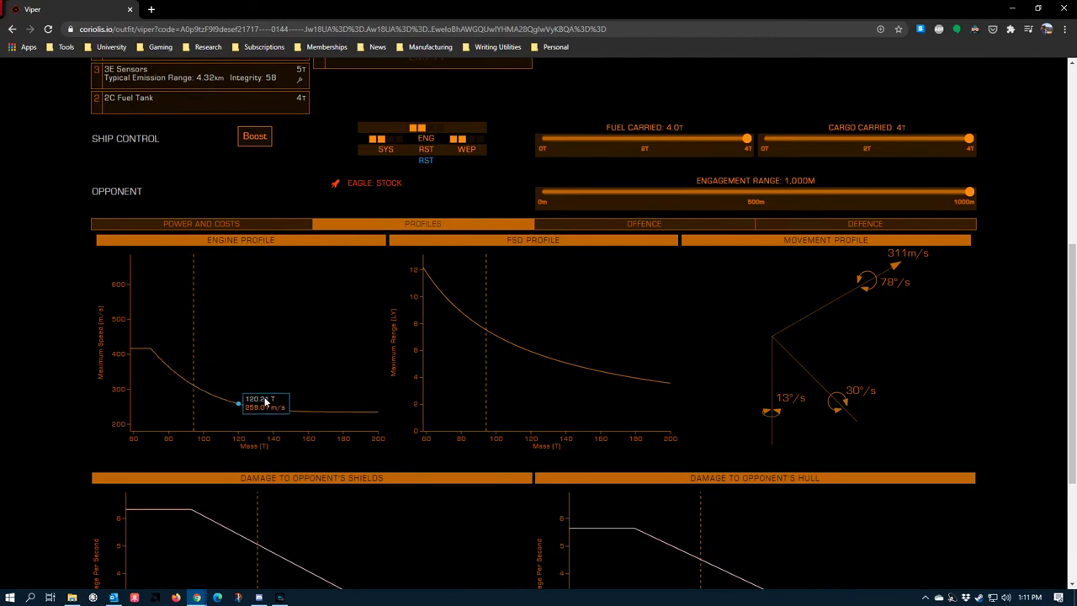
pyautogui.scroll(3, 210, 379)
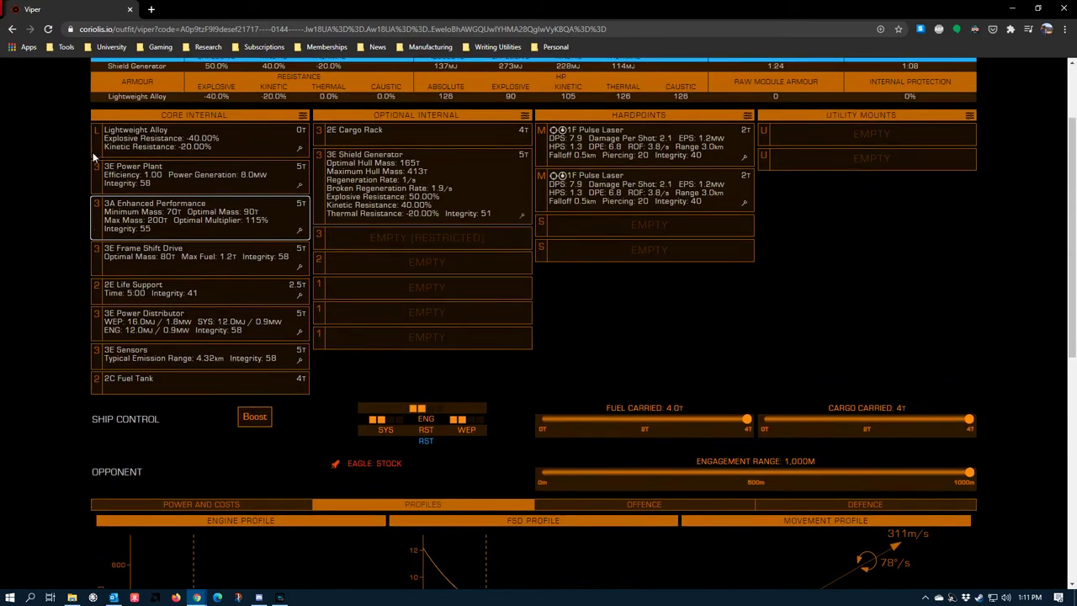
pyautogui.scroll(2, 94, 156)
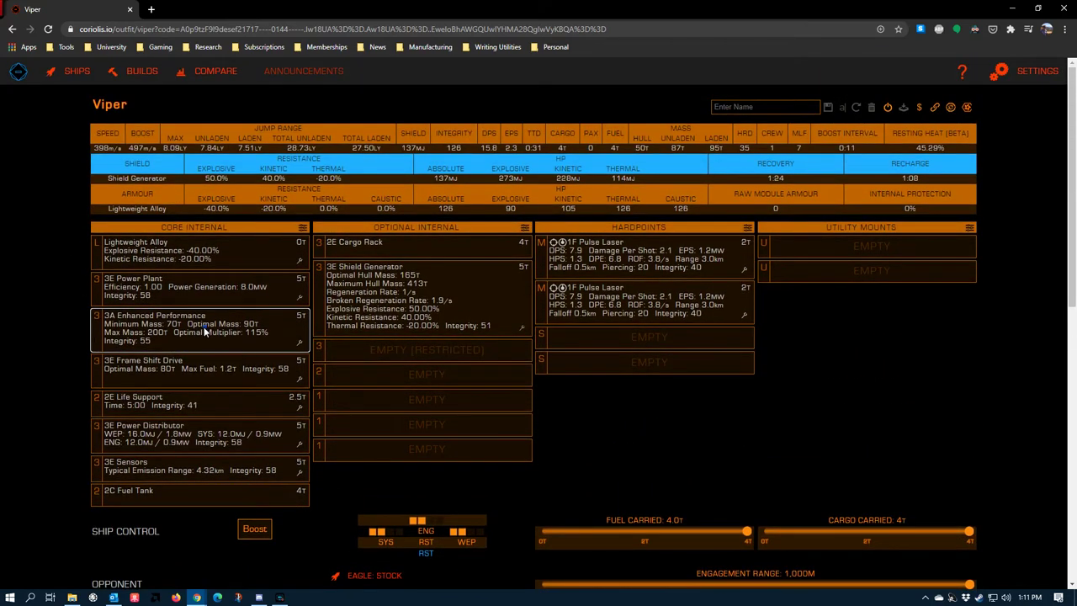
# Step: Switch the Viper to standard 3A thrusters, then step down through 3B and 3C
pyautogui.click(212, 328)
pyautogui.click(148, 370)
pyautogui.click(186, 330)
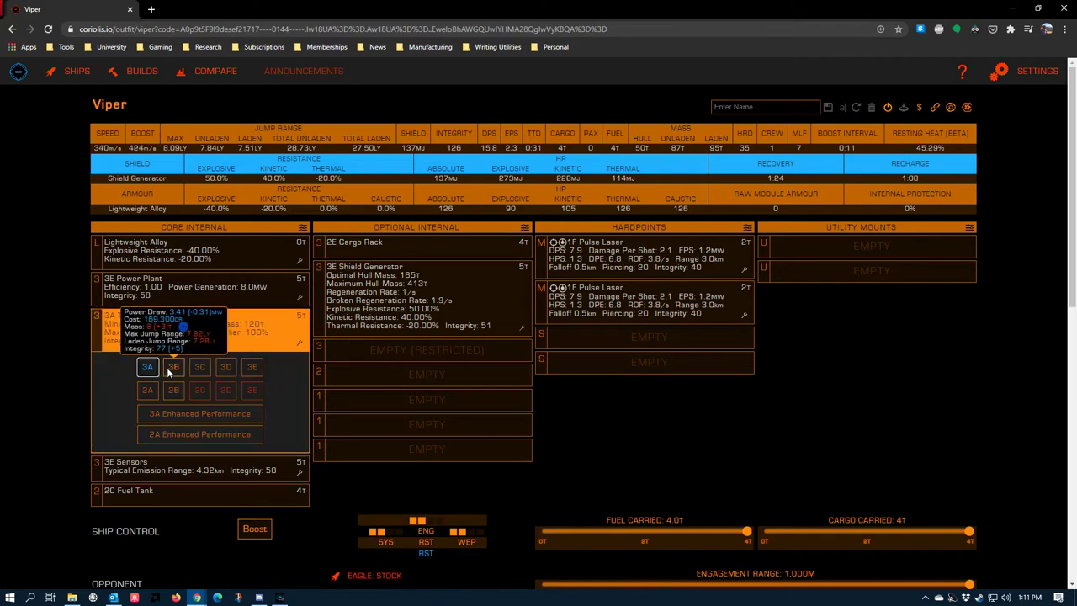
pyautogui.click(172, 371)
pyautogui.click(183, 339)
pyautogui.click(197, 367)
# Step: Try 3D and 3E thrusters, then return to 3A at 340 m/s speed and 424 m/s boost
pyautogui.click(224, 333)
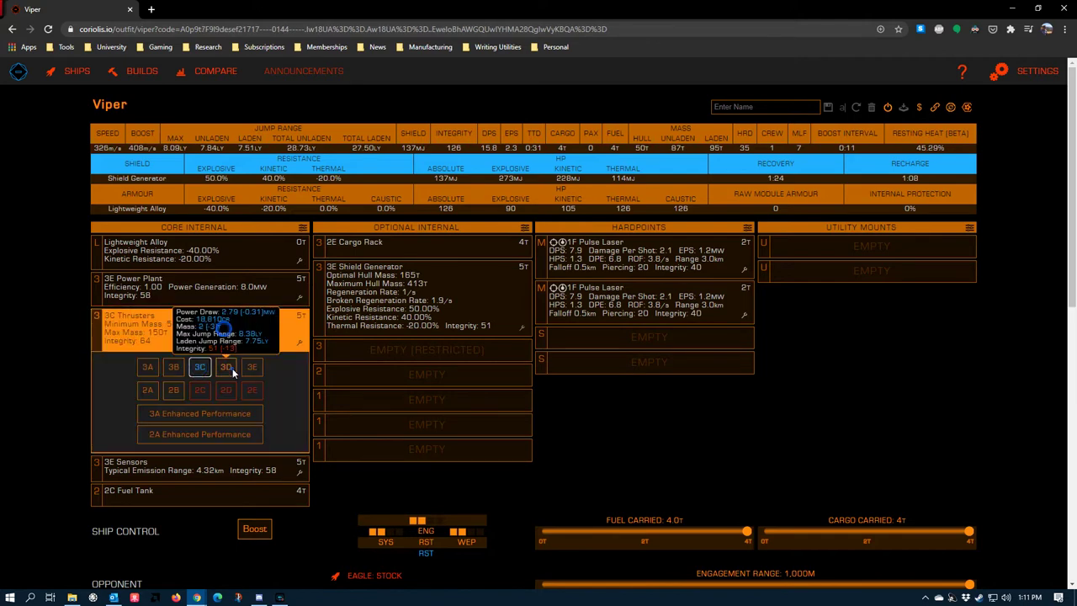
pyautogui.click(221, 368)
pyautogui.click(224, 330)
pyautogui.click(252, 367)
pyautogui.click(223, 334)
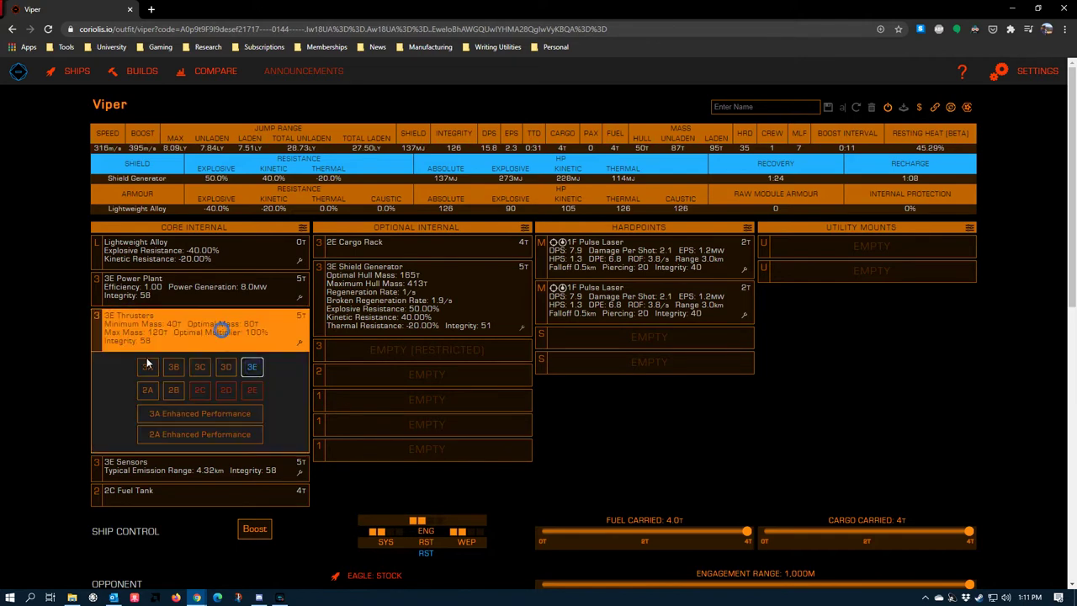
pyautogui.click(148, 367)
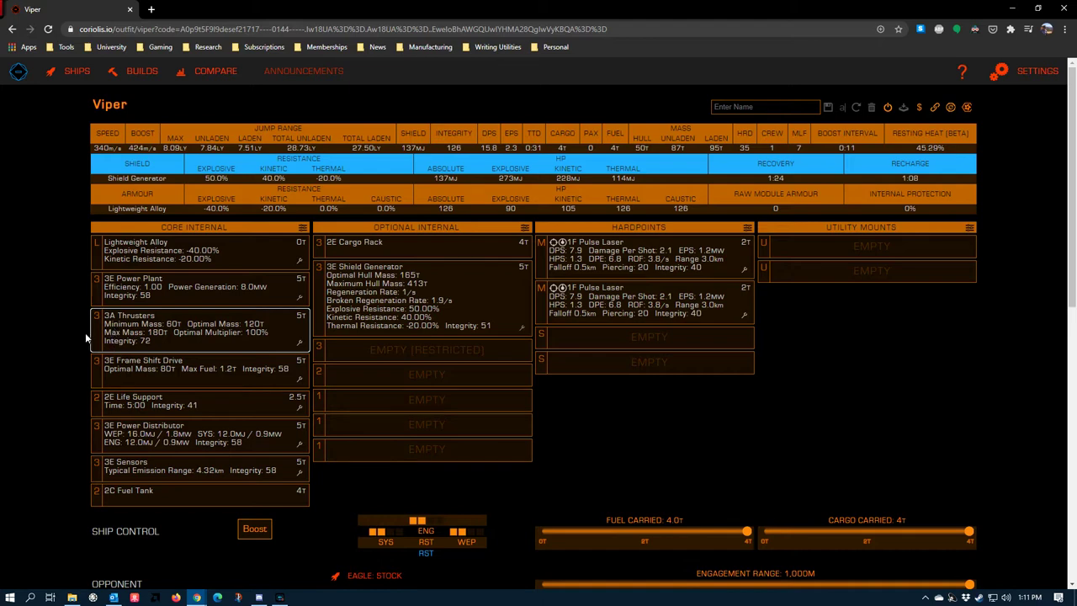
pyautogui.click(175, 332)
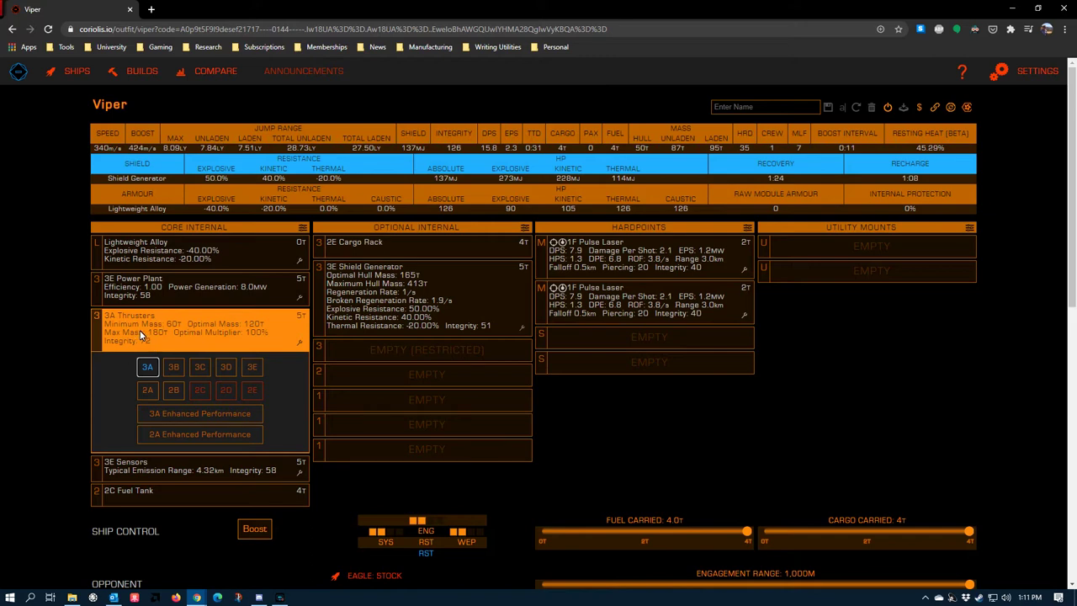
# Step: Swap the Viper's standard 3A thrusters for 3A Enhanced Performance, giving 398 m/s speed and 497 m/s boost
pyautogui.click(45, 327)
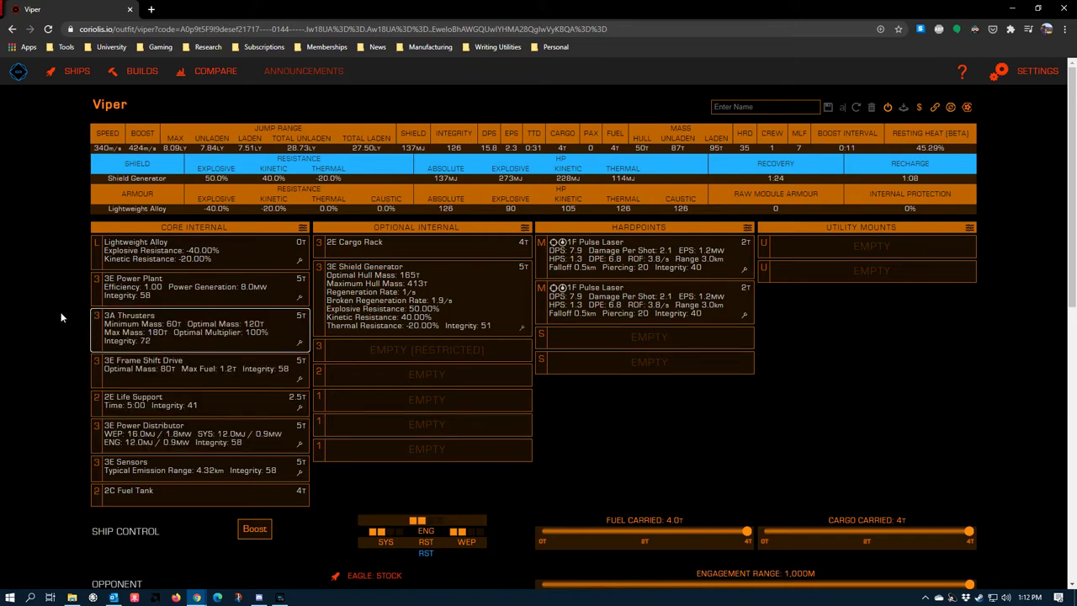
pyautogui.click(153, 324)
pyautogui.click(162, 414)
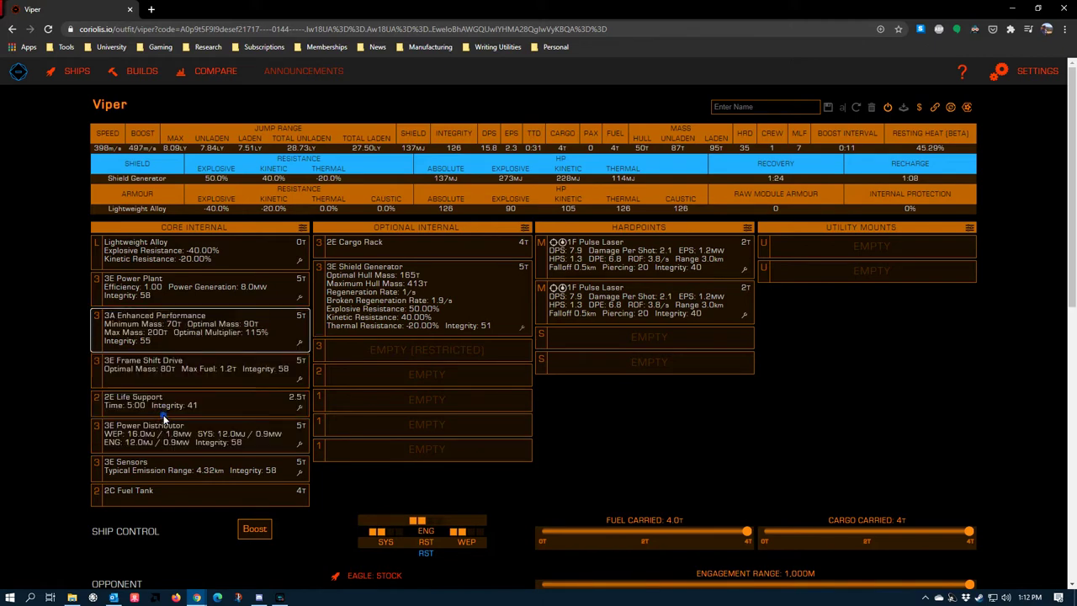
pyautogui.click(172, 331)
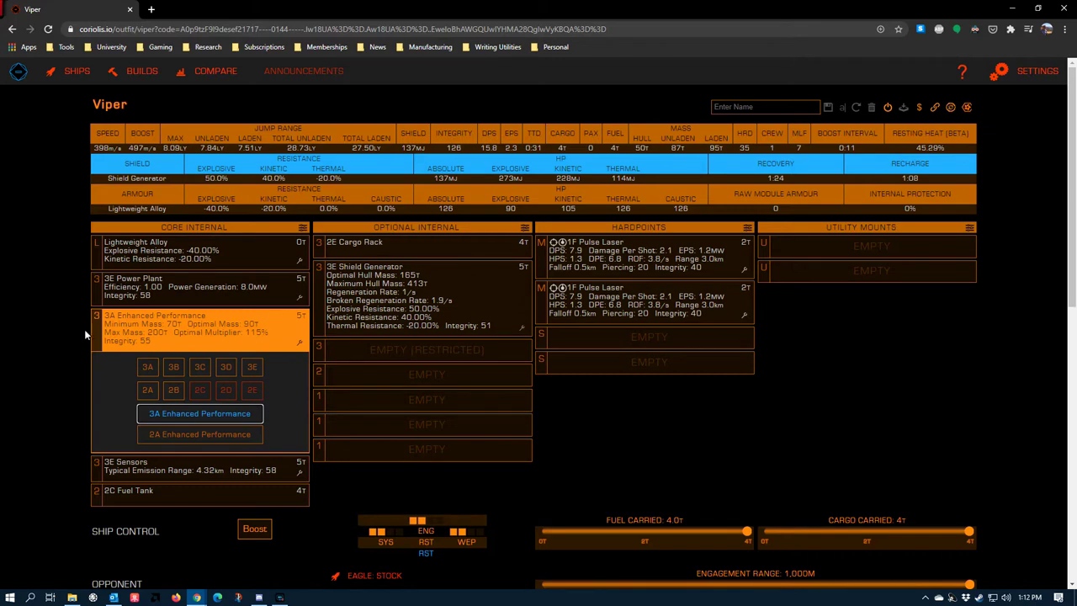
pyautogui.click(28, 342)
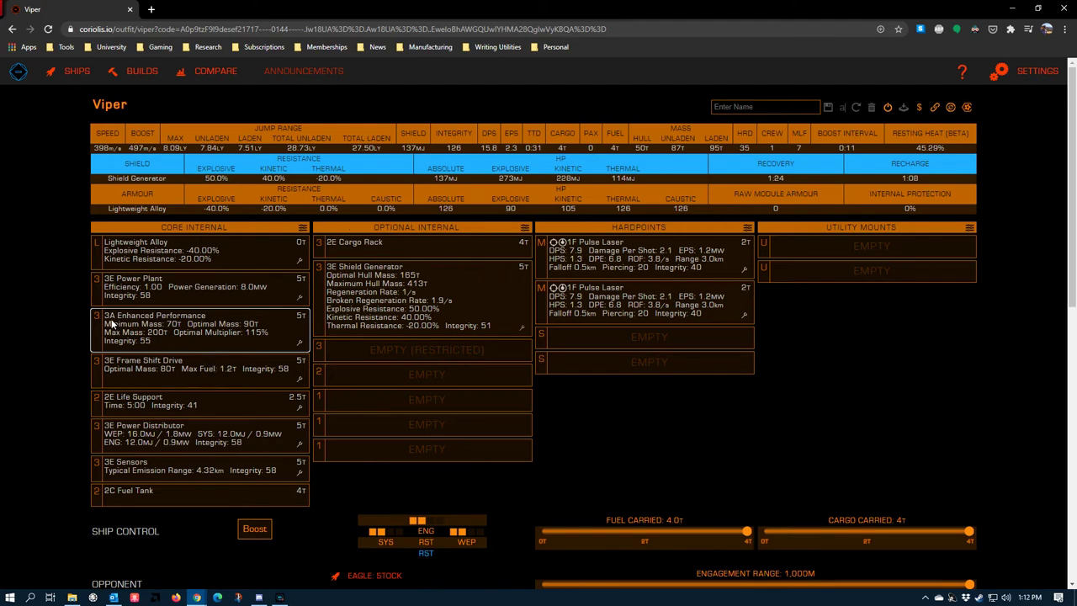
# Step: Switch from 3A Enhanced Performance to standard 3A thrusters and review the resulting engine profile chart
pyautogui.scroll(-2, 153, 347)
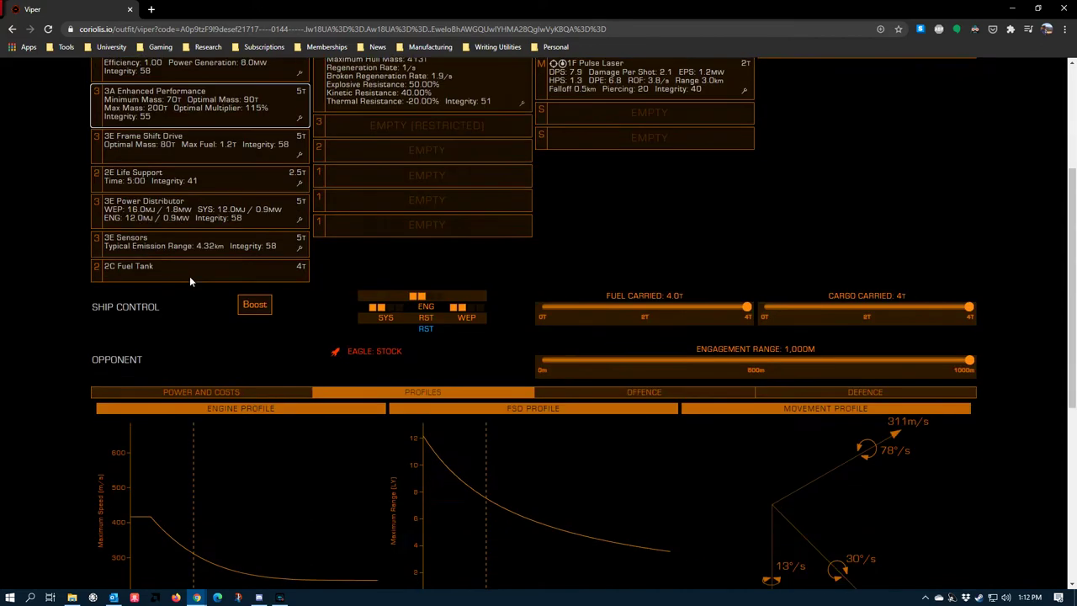
pyautogui.scroll(1, 190, 276)
pyautogui.scroll(-4, 230, 275)
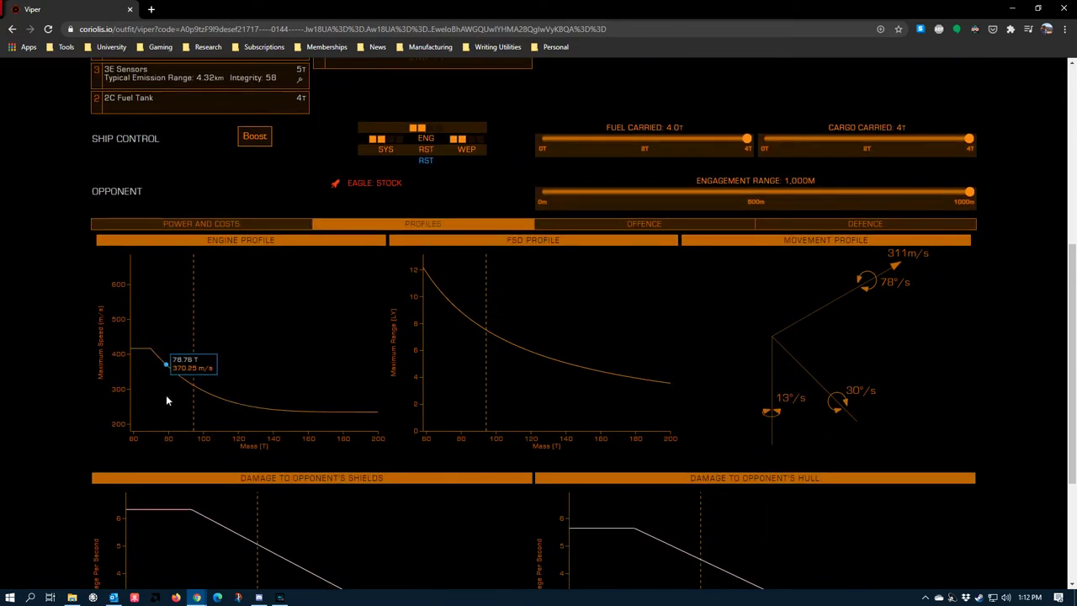
pyautogui.scroll(1, 166, 394)
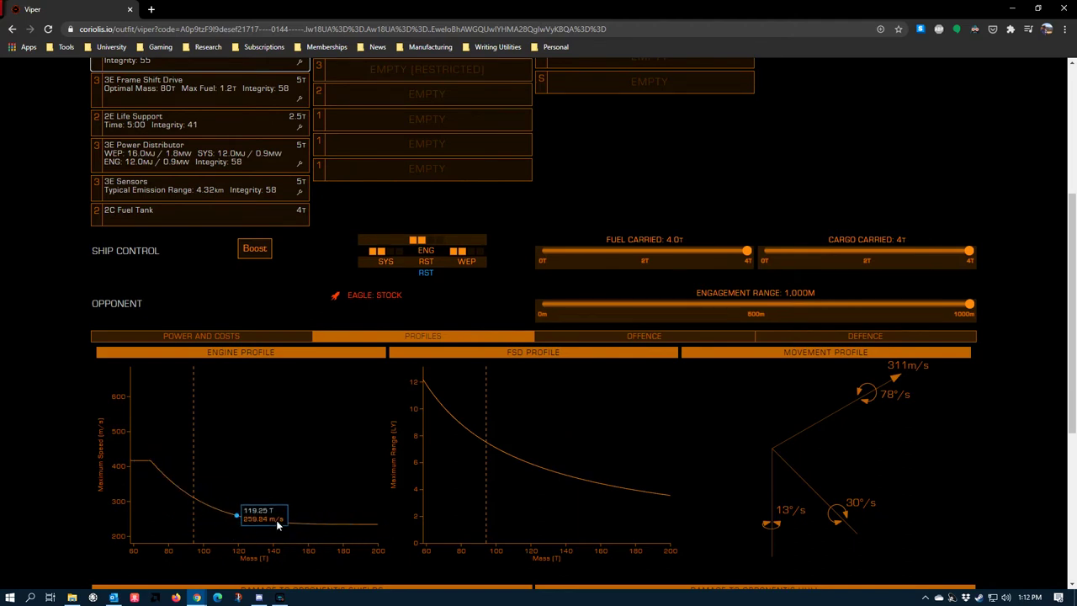
pyautogui.scroll(2, 138, 191)
pyautogui.click(131, 210)
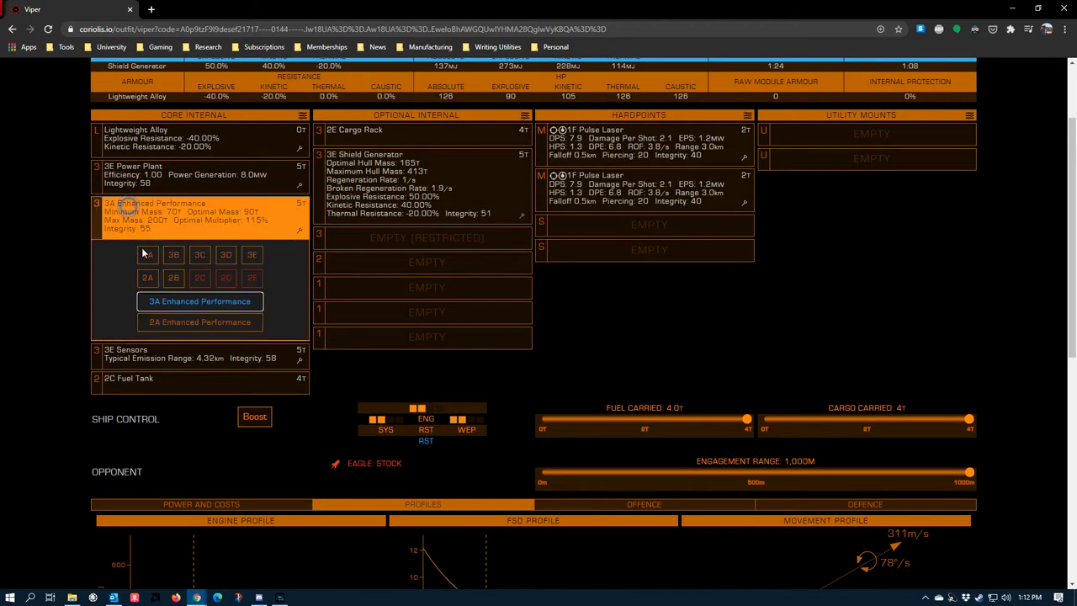
pyautogui.scroll(-2, 197, 453)
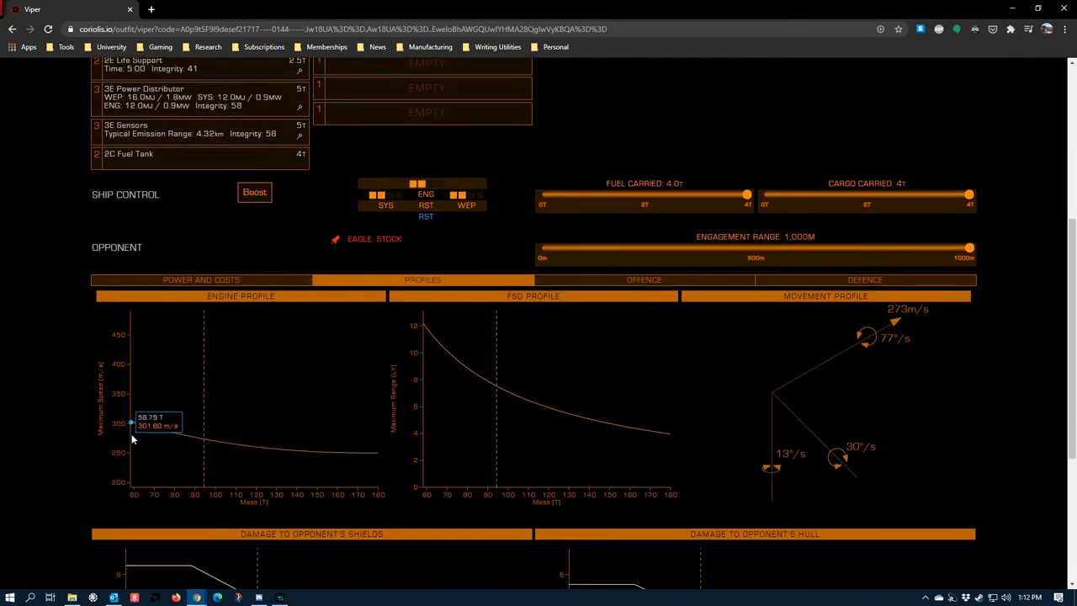
pyautogui.scroll(3, 253, 435)
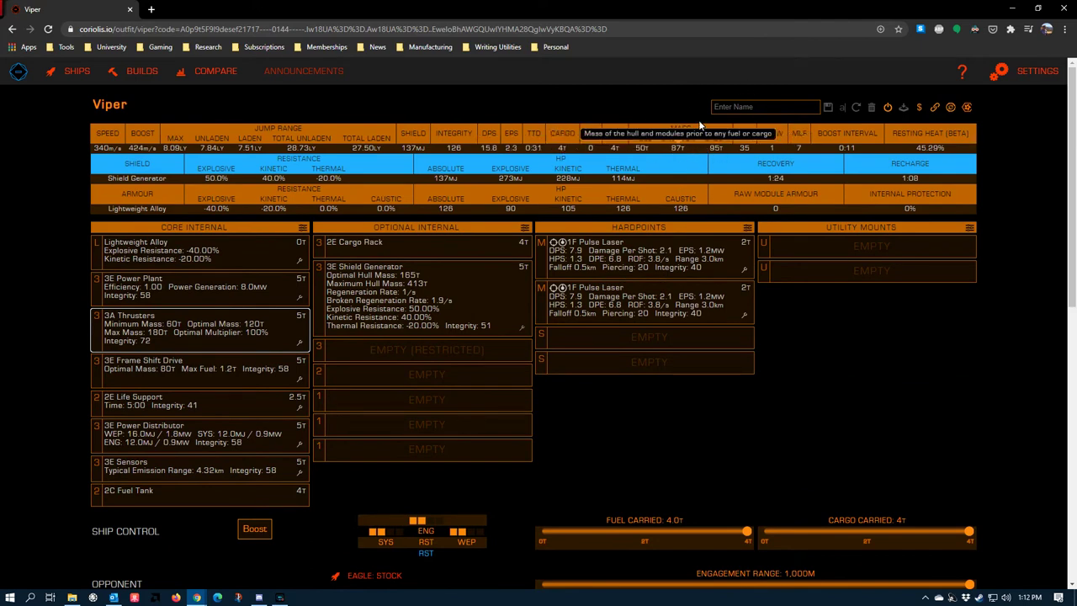
pyautogui.scroll(-5, 413, 370)
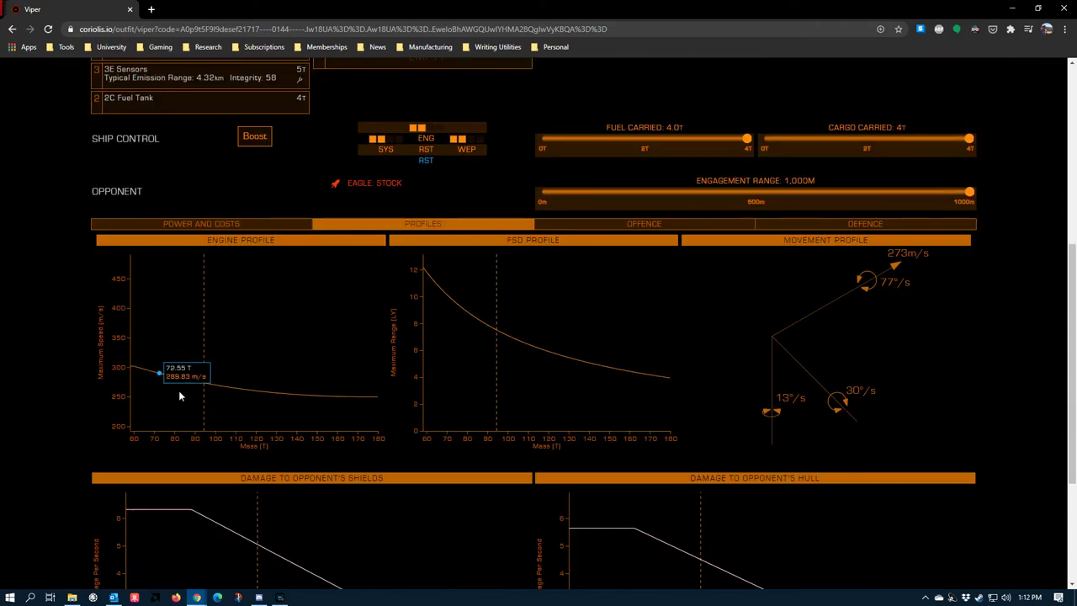
pyautogui.scroll(3, 172, 395)
pyautogui.scroll(1, 162, 406)
pyautogui.scroll(-2, 242, 213)
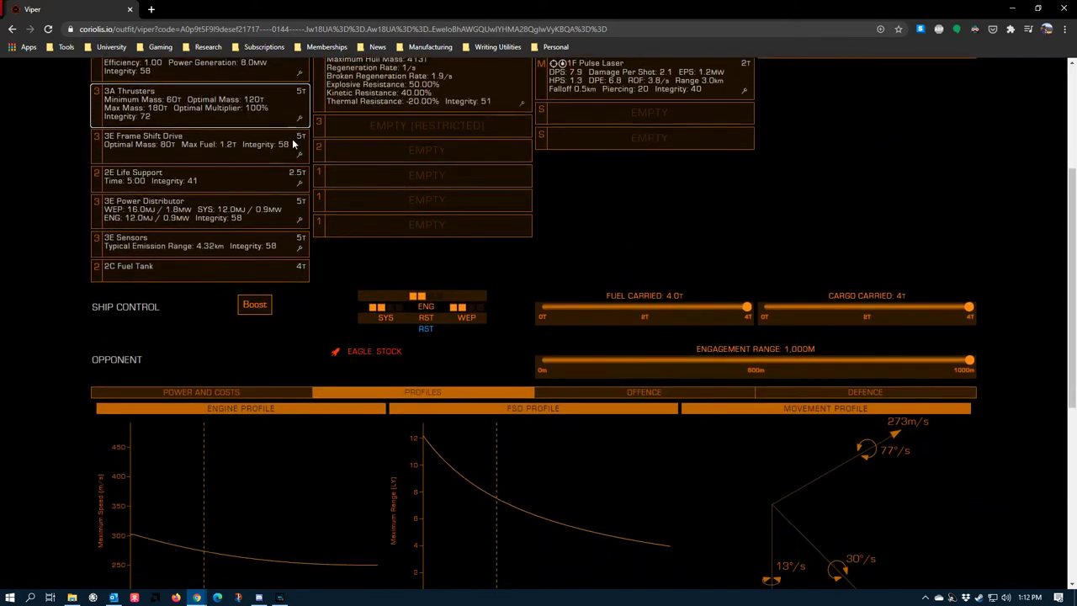
pyautogui.scroll(1, 303, 126)
# Step: Apply the Explorer role loadout (fuel scoop, surface scanner, heat sinks) to the Viper
pyautogui.click(301, 61)
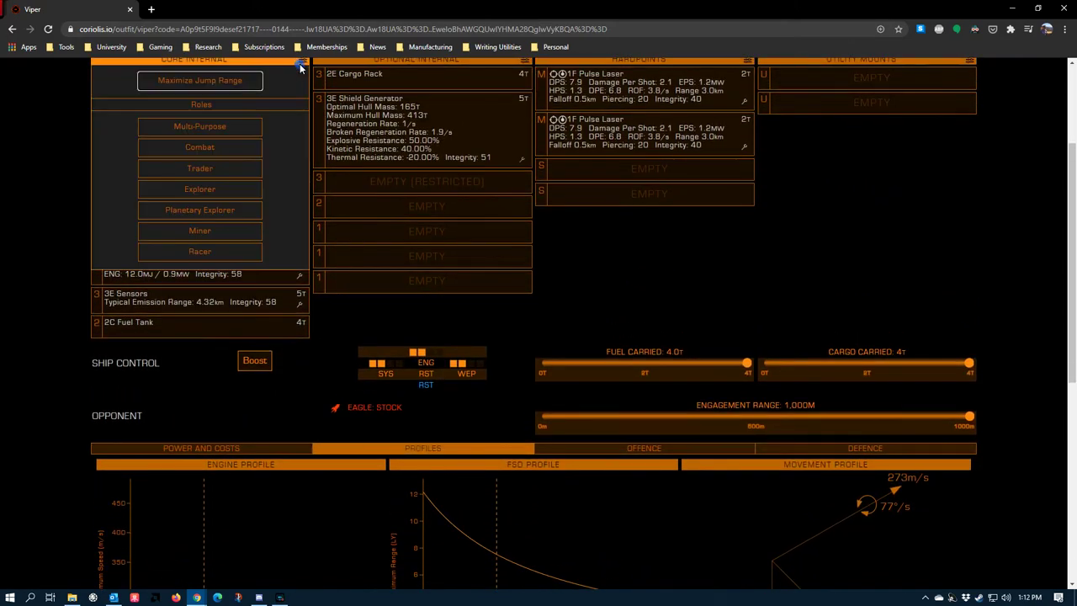
pyautogui.scroll(-1, 202, 188)
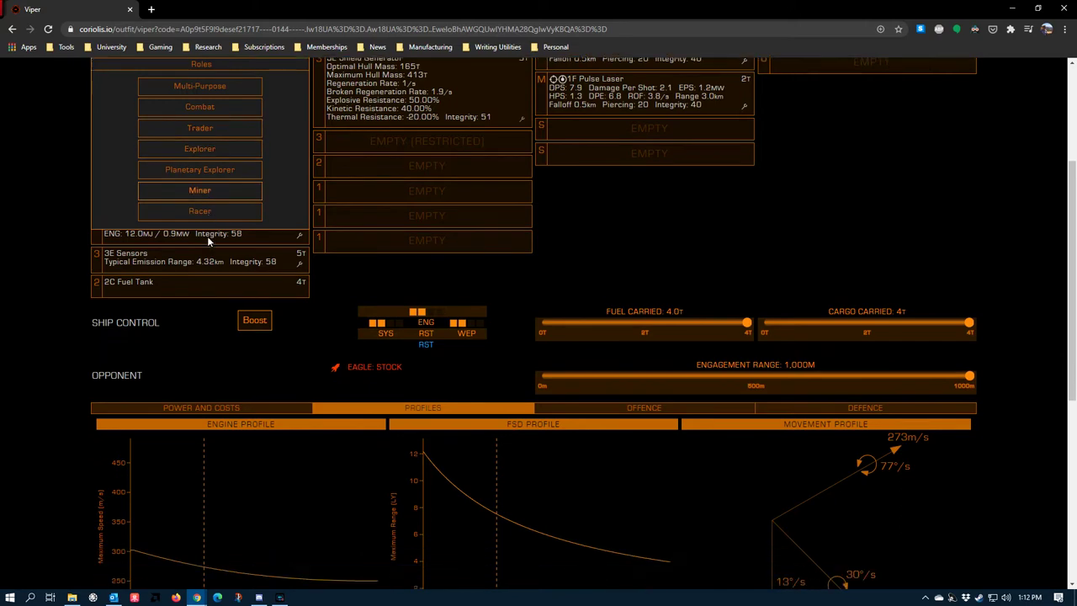
pyautogui.click(184, 132)
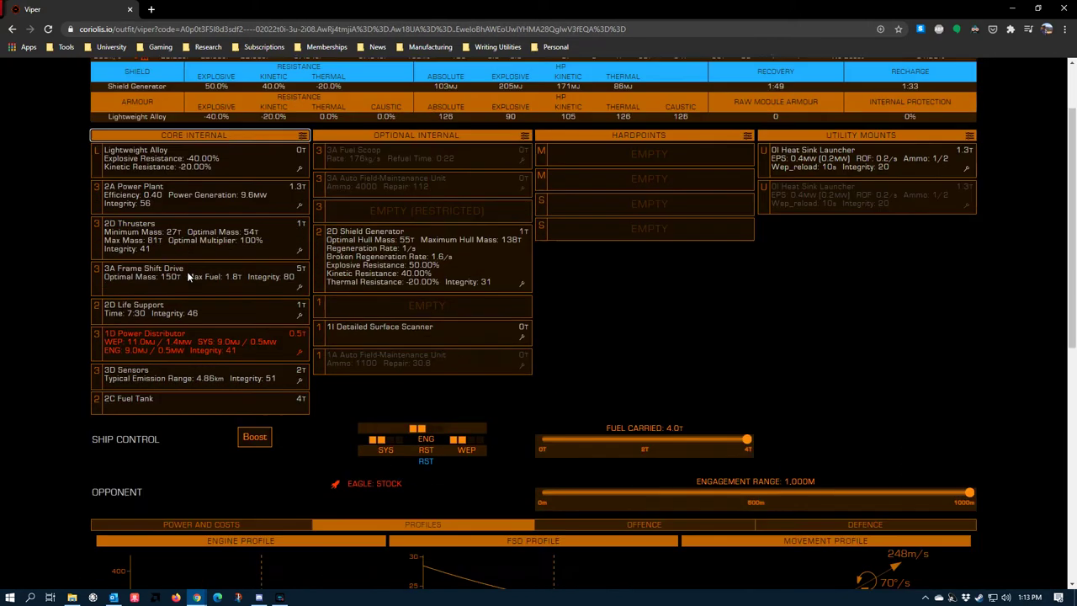
pyautogui.scroll(-1, 154, 437)
pyautogui.scroll(2, 130, 147)
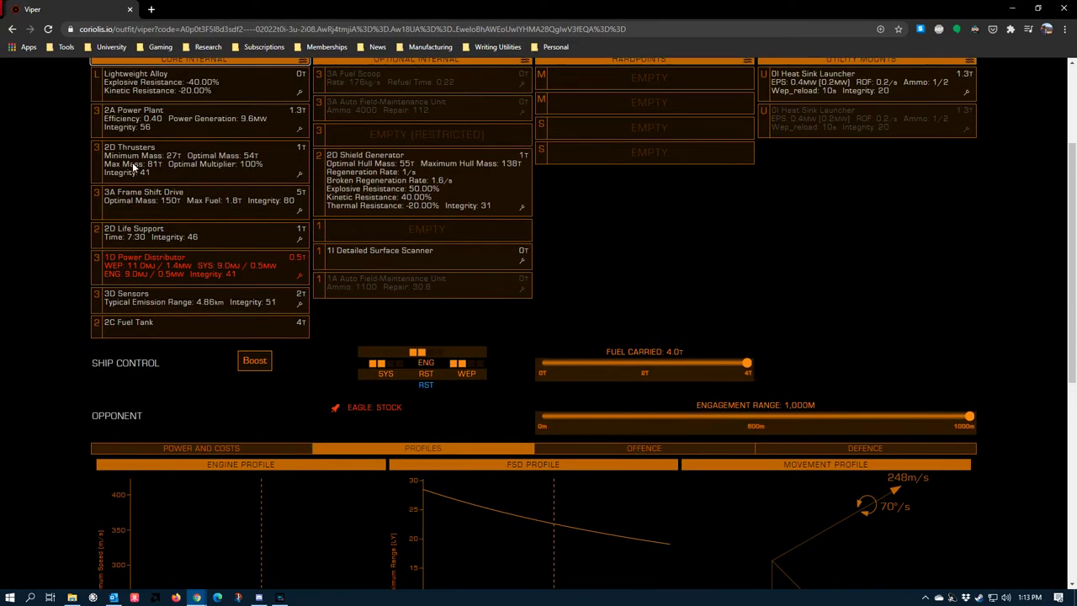
# Step: Replace the Explorer build's 2D thrusters with 3A, reaching 357 m/s speed
pyautogui.click(131, 163)
pyautogui.scroll(-3, 159, 345)
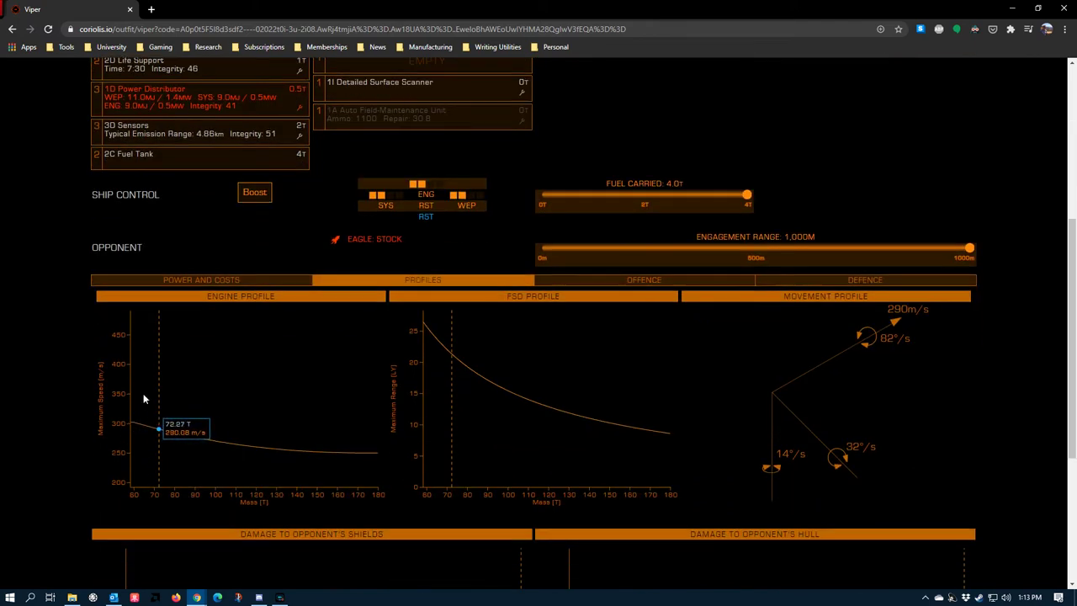
pyautogui.scroll(3, 133, 328)
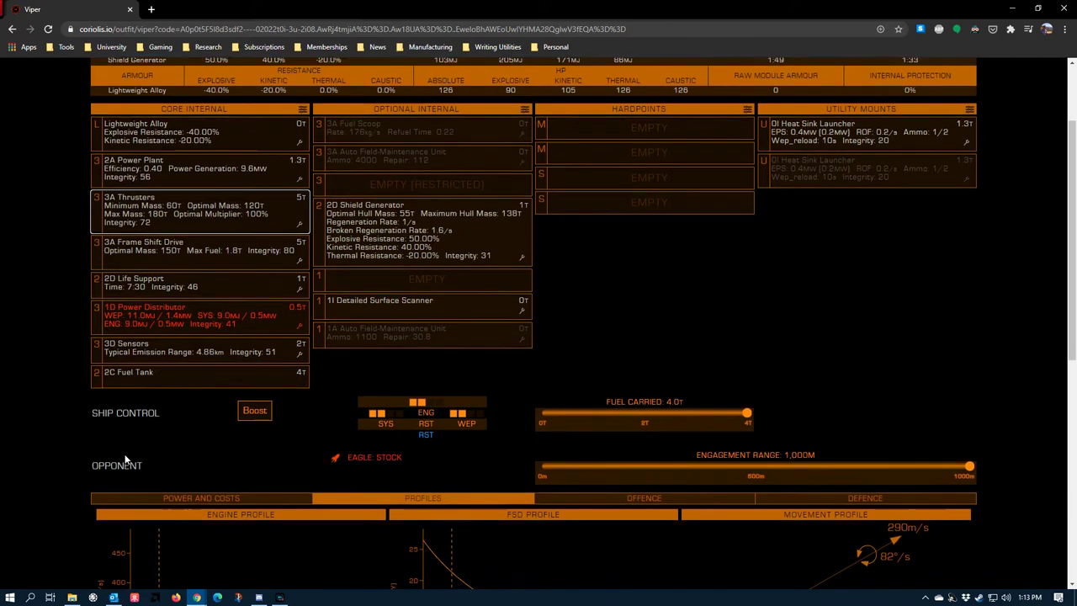
pyautogui.scroll(2, 124, 460)
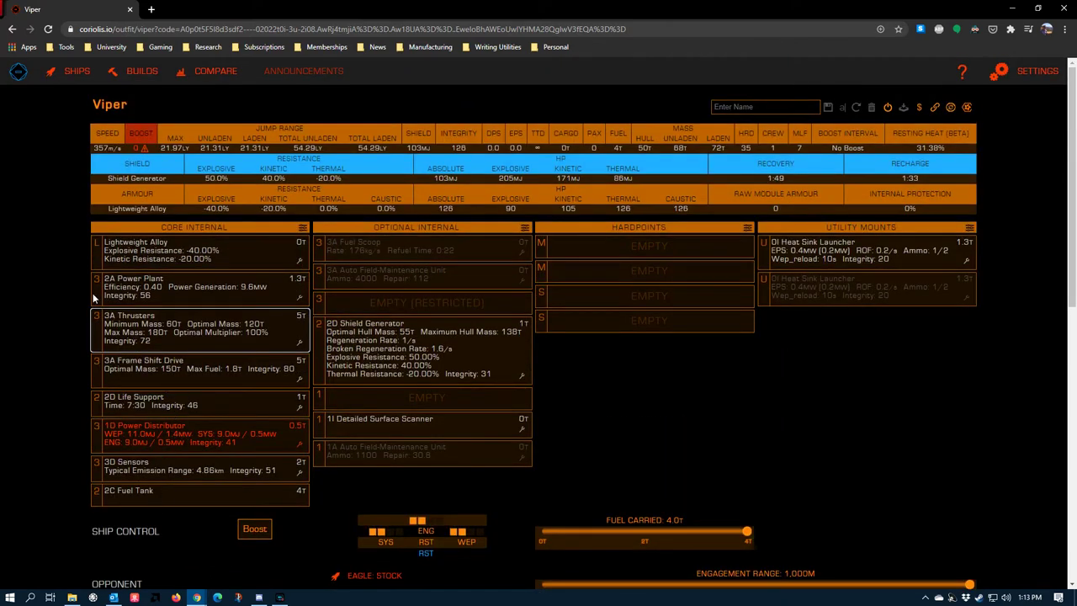
# Step: Apply the Trader role loadout to the Viper
pyautogui.click(301, 227)
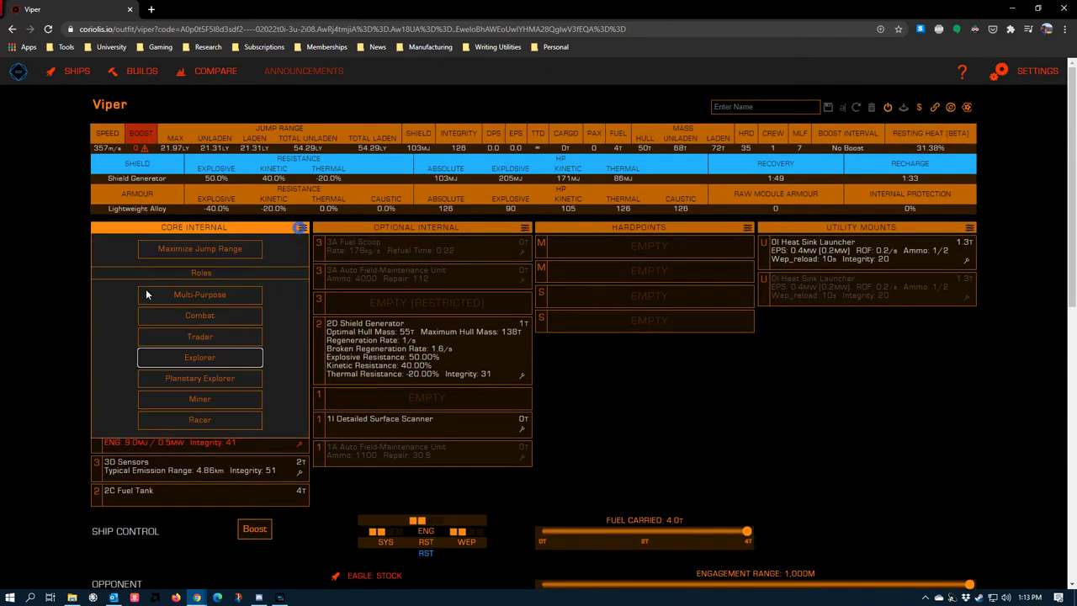
pyautogui.click(199, 337)
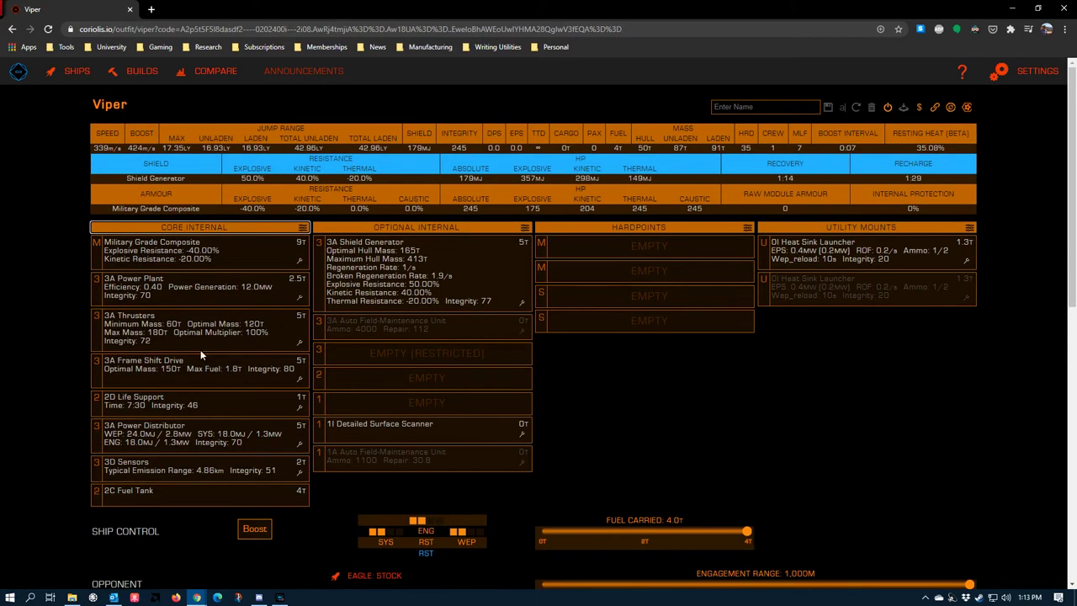
pyautogui.scroll(-3, 199, 349)
pyautogui.scroll(3, 118, 152)
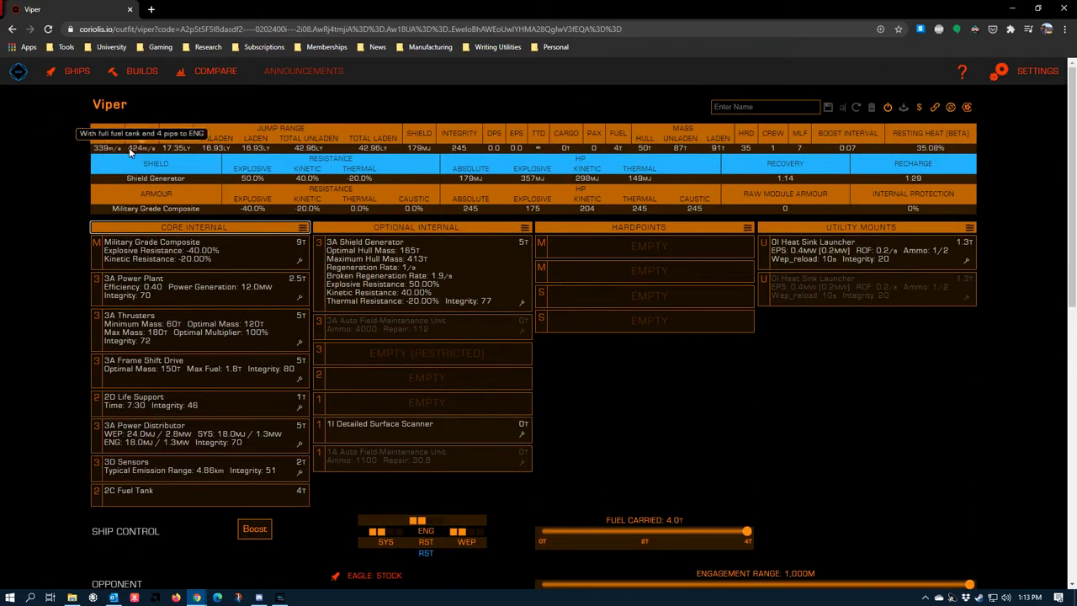
# Step: Compare standard 3A against 3A Enhanced Performance thrusters, keeping Enhanced for 395 m/s speed, 494 m/s boost
pyautogui.click(157, 332)
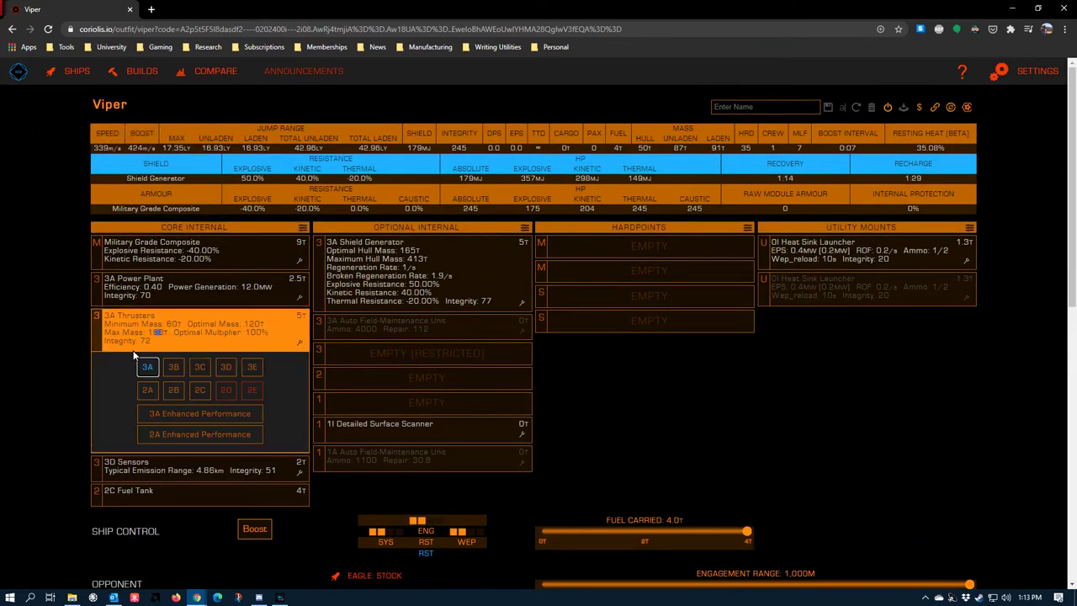
pyautogui.click(171, 415)
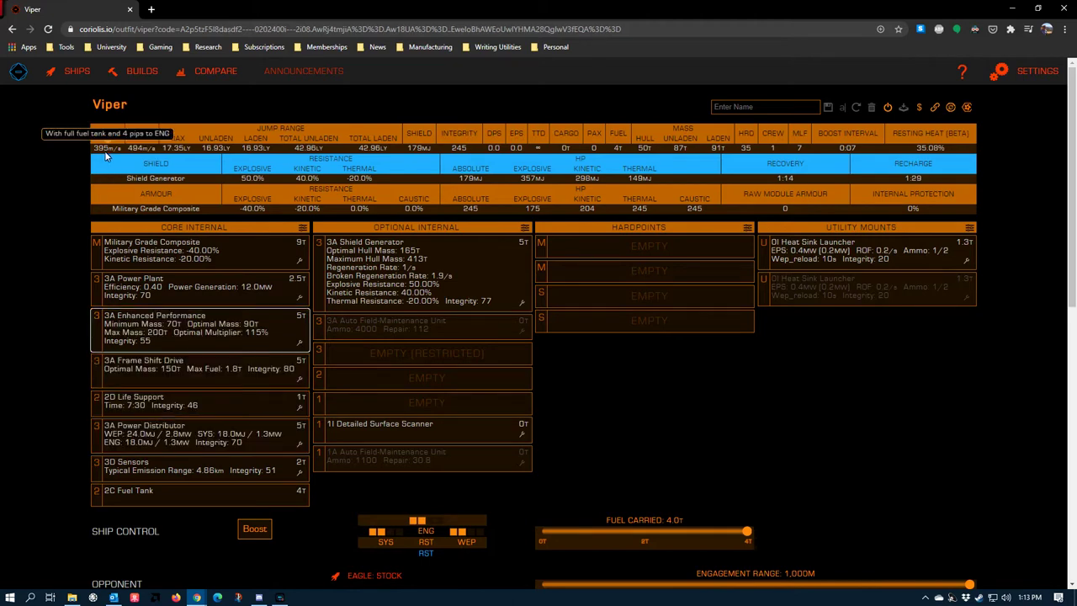
pyautogui.click(151, 333)
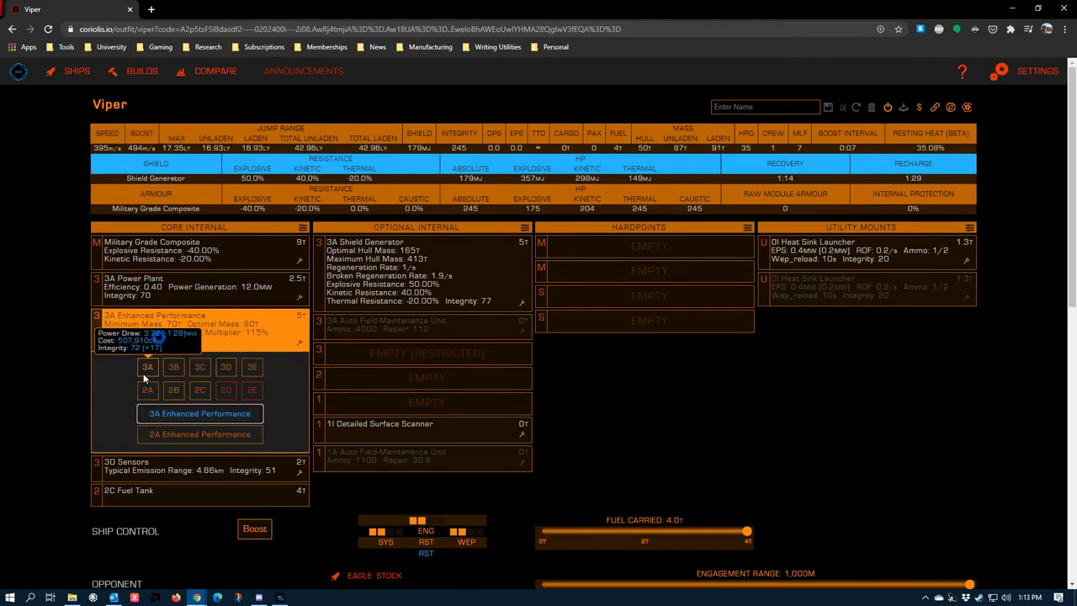
pyautogui.click(147, 370)
pyautogui.click(131, 328)
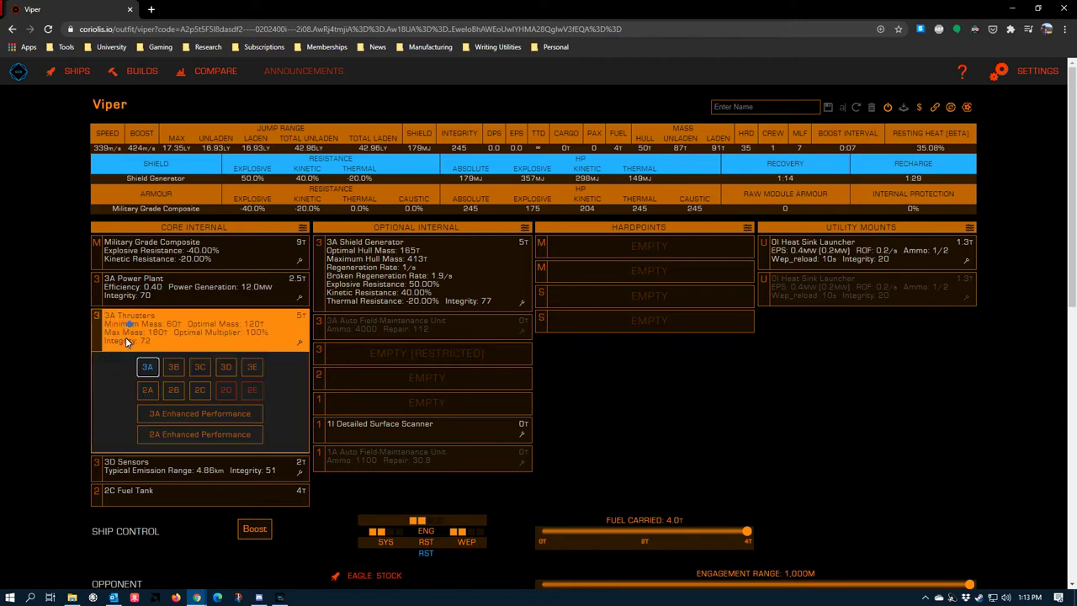
pyautogui.click(160, 415)
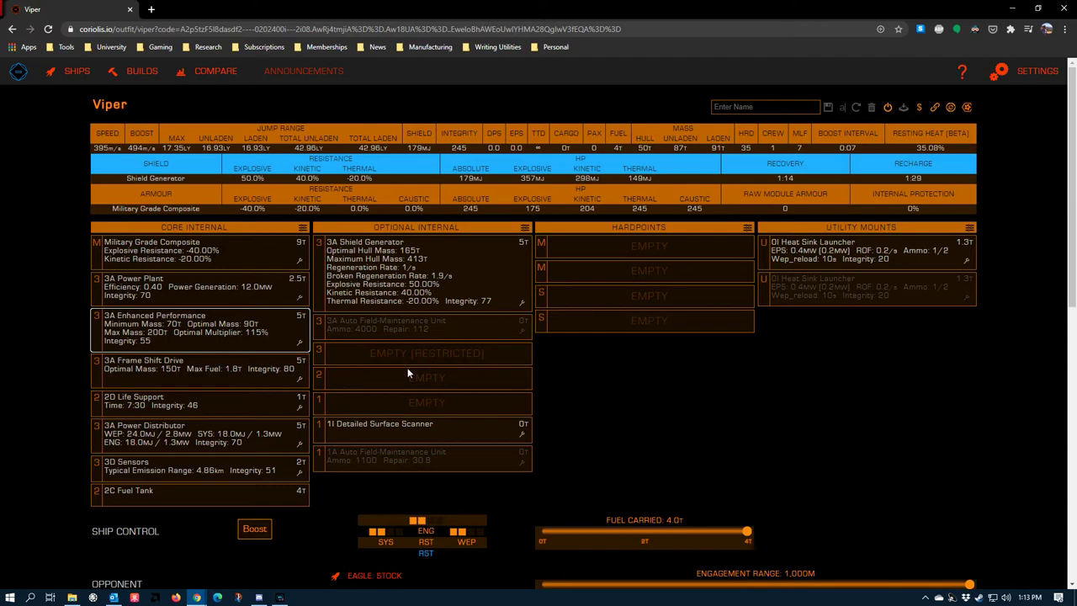
# Step: Check the Viper's engine profile (416 m/s peak, 395 m/s current), then bring up the ship list
pyautogui.scroll(-3, 234, 353)
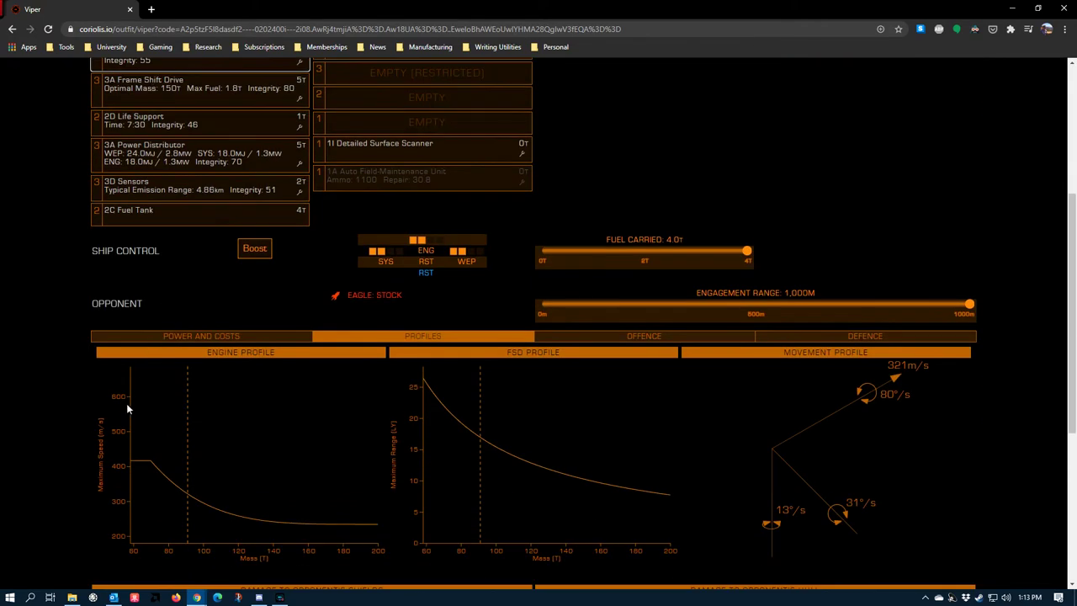
pyautogui.scroll(3, 127, 403)
pyautogui.scroll(-5, 152, 252)
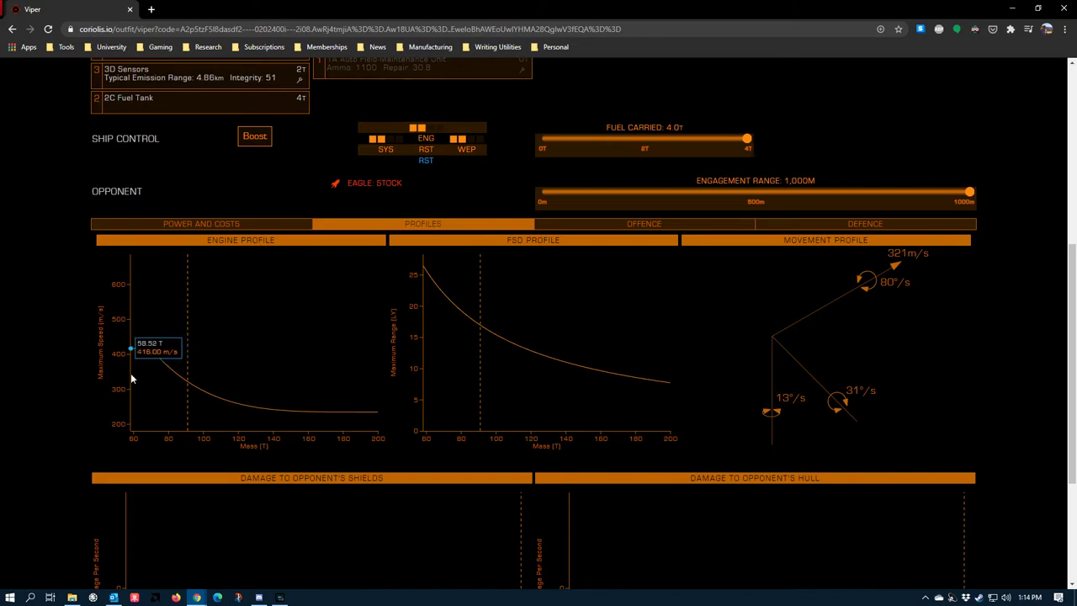
pyautogui.scroll(5, 135, 387)
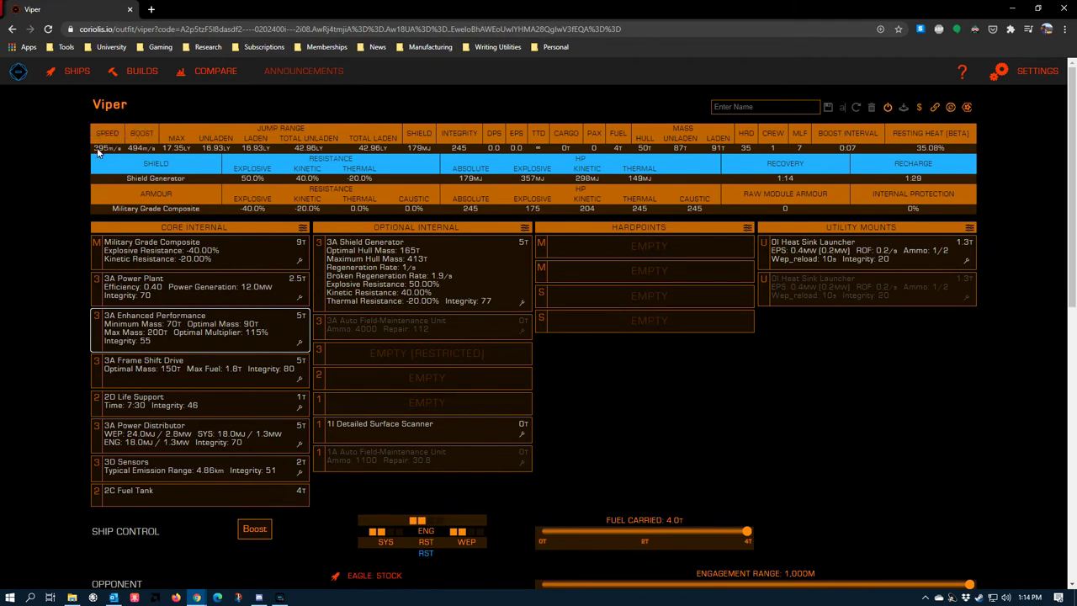
pyautogui.moveTo(109, 149)
pyautogui.click(53, 74)
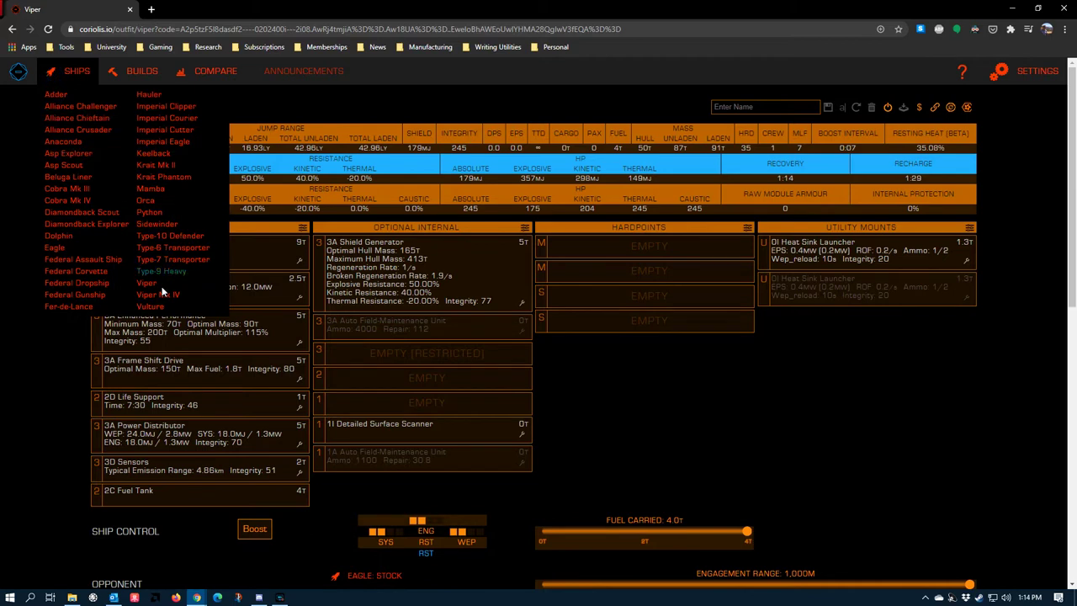
# Step: Load the prebuilt Viper 'PVP Troll' build with 3A Enhanced Performance thrusters, 559 m/s speed
pyautogui.click(138, 71)
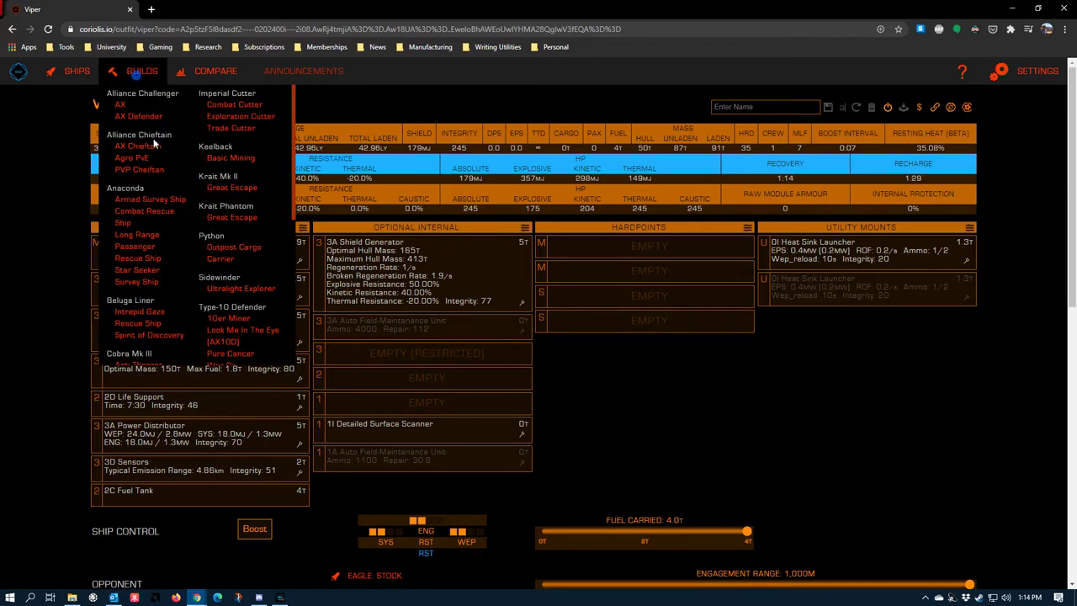
pyautogui.scroll(-5, 229, 244)
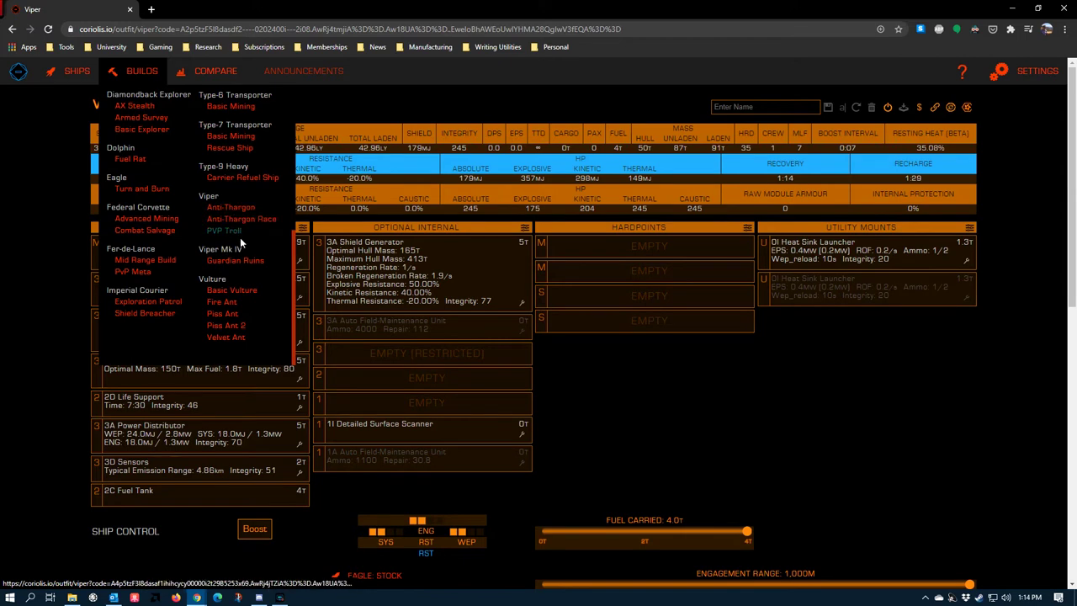
pyautogui.click(239, 235)
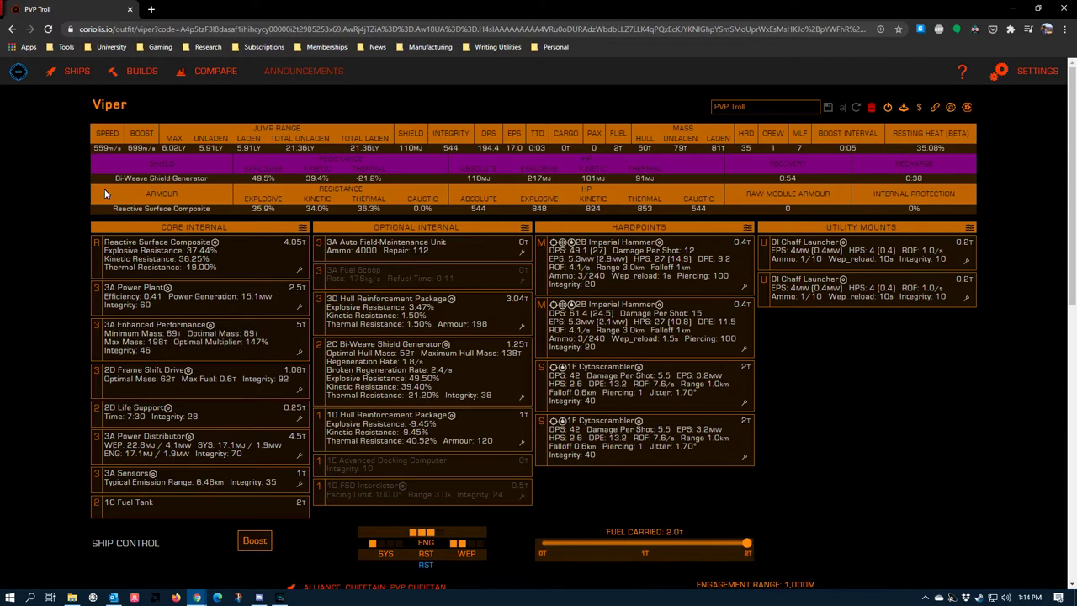
pyautogui.scroll(-7, 108, 292)
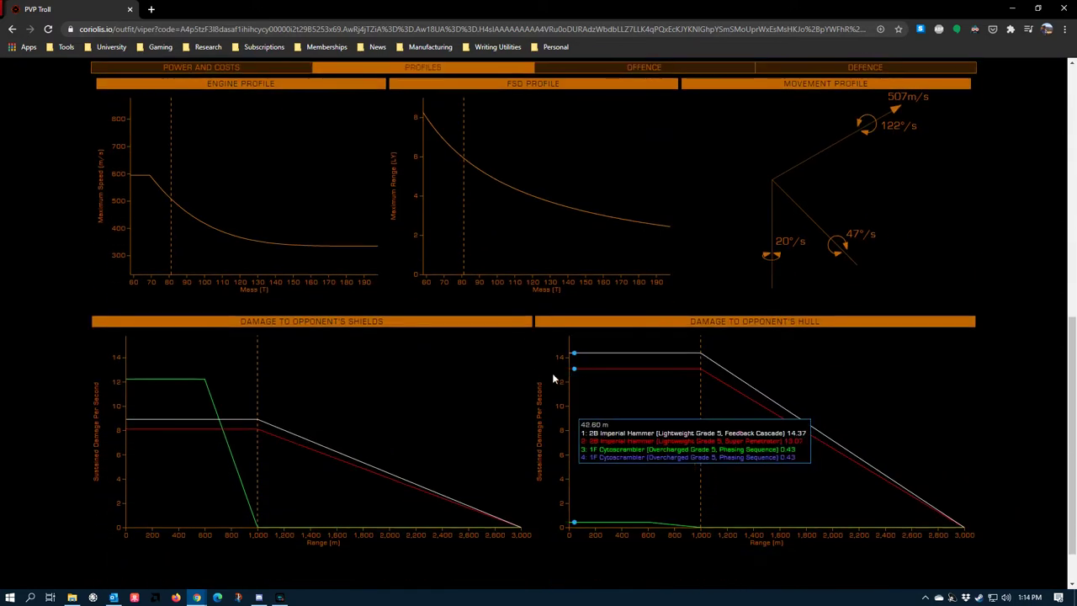
pyautogui.scroll(2, 309, 452)
pyautogui.scroll(5, 304, 455)
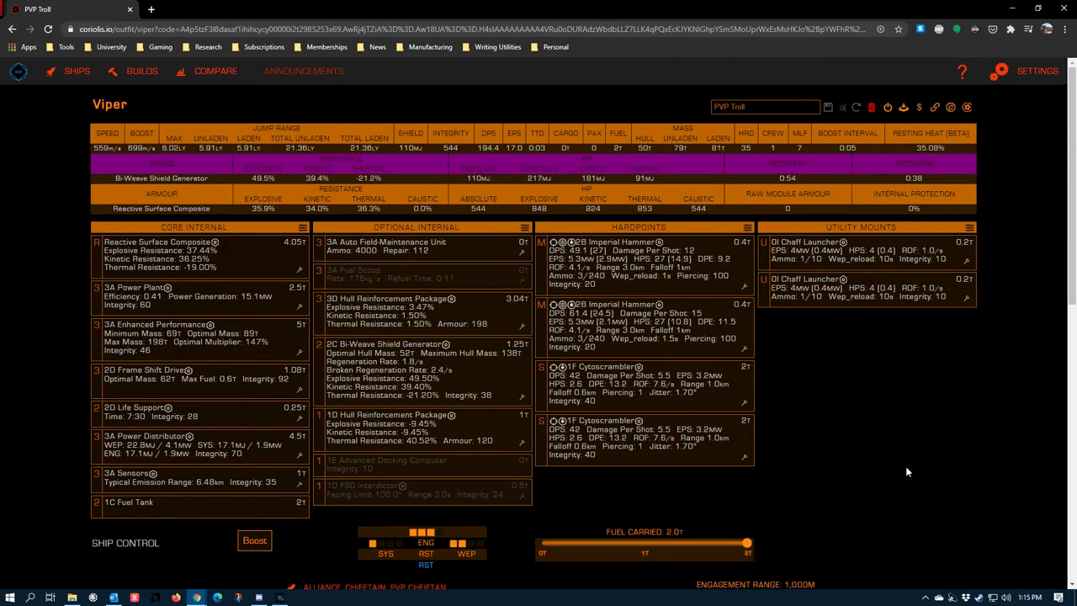
pyautogui.scroll(-8, 905, 470)
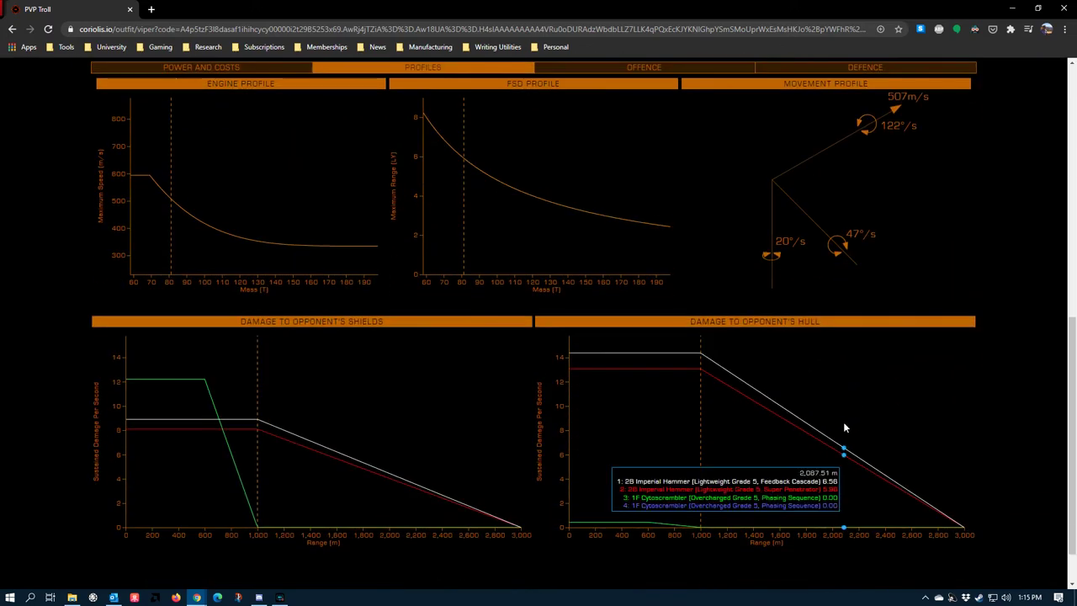
pyautogui.scroll(2, 269, 332)
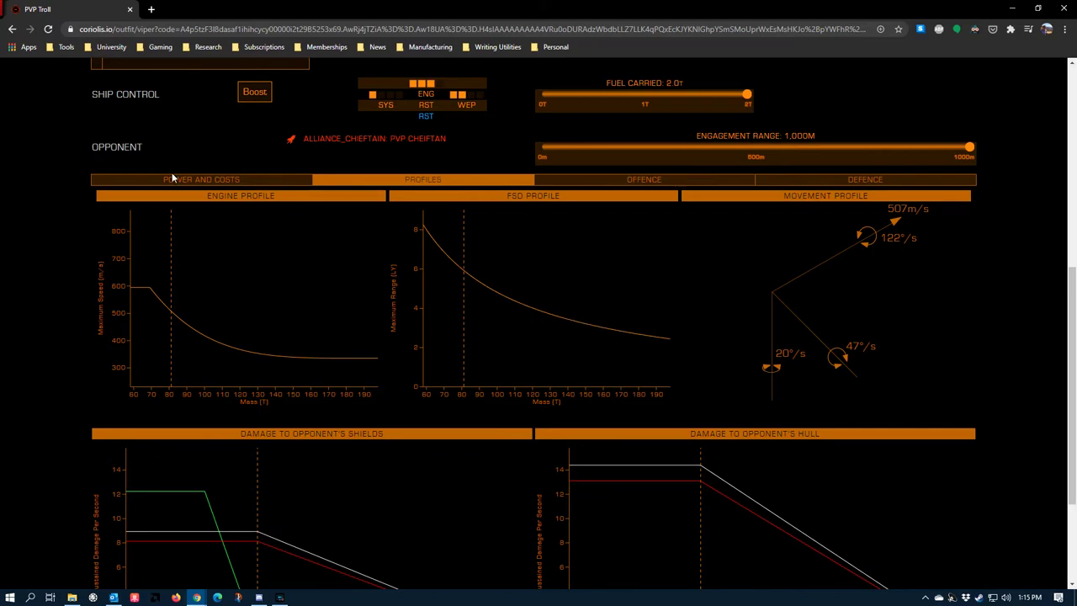
pyautogui.scroll(1, 84, 275)
pyautogui.scroll(-3, 61, 282)
pyautogui.scroll(5, 75, 307)
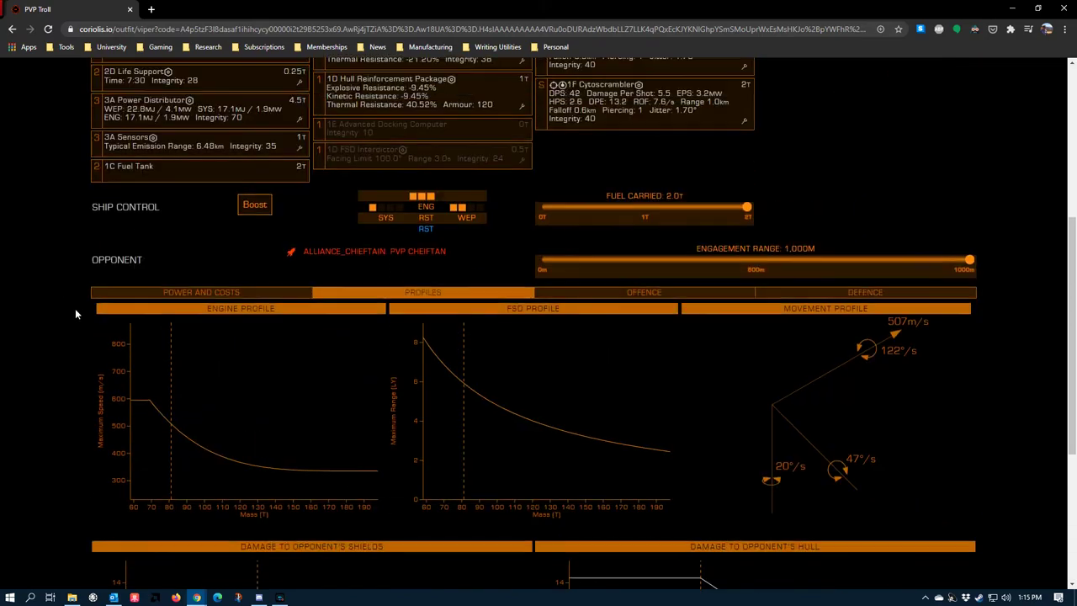
pyautogui.scroll(4, 75, 308)
pyautogui.scroll(-1, 169, 352)
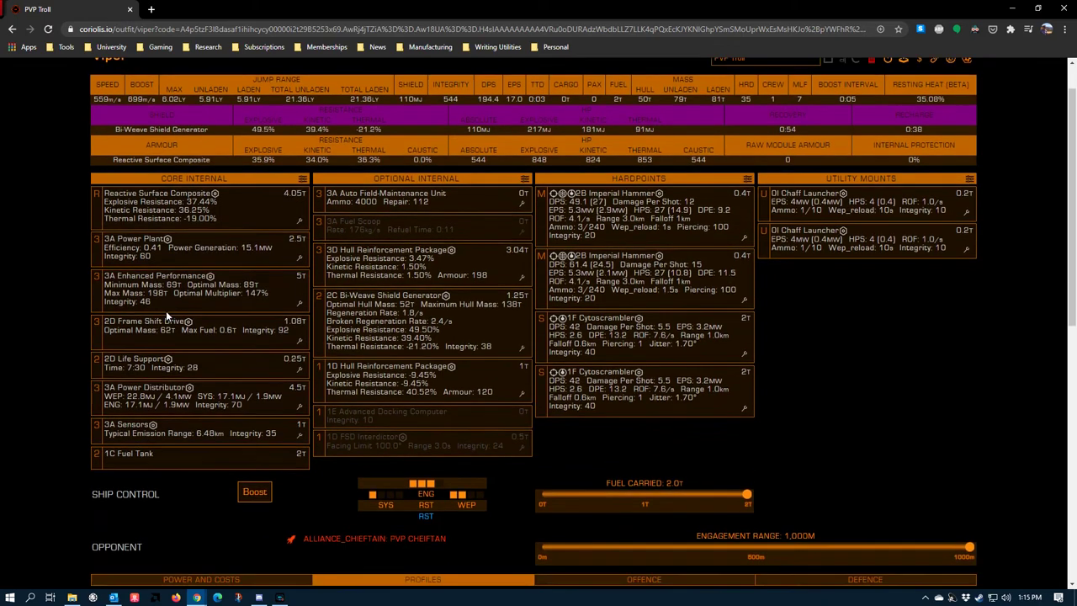
pyautogui.scroll(1, 167, 295)
pyautogui.scroll(-5, 164, 395)
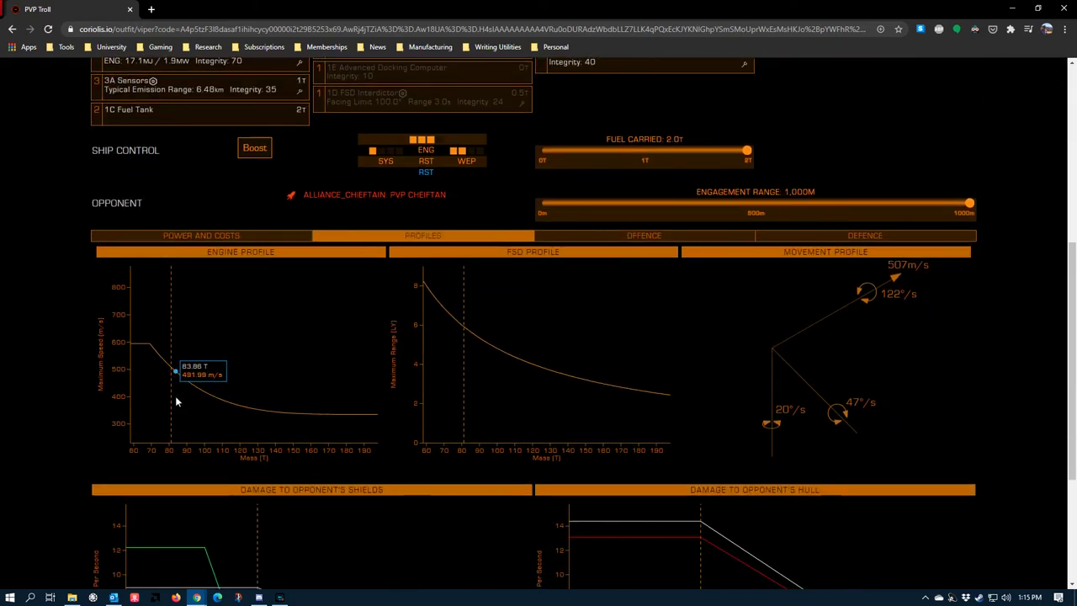
pyautogui.scroll(1, 171, 400)
pyautogui.scroll(2, 171, 396)
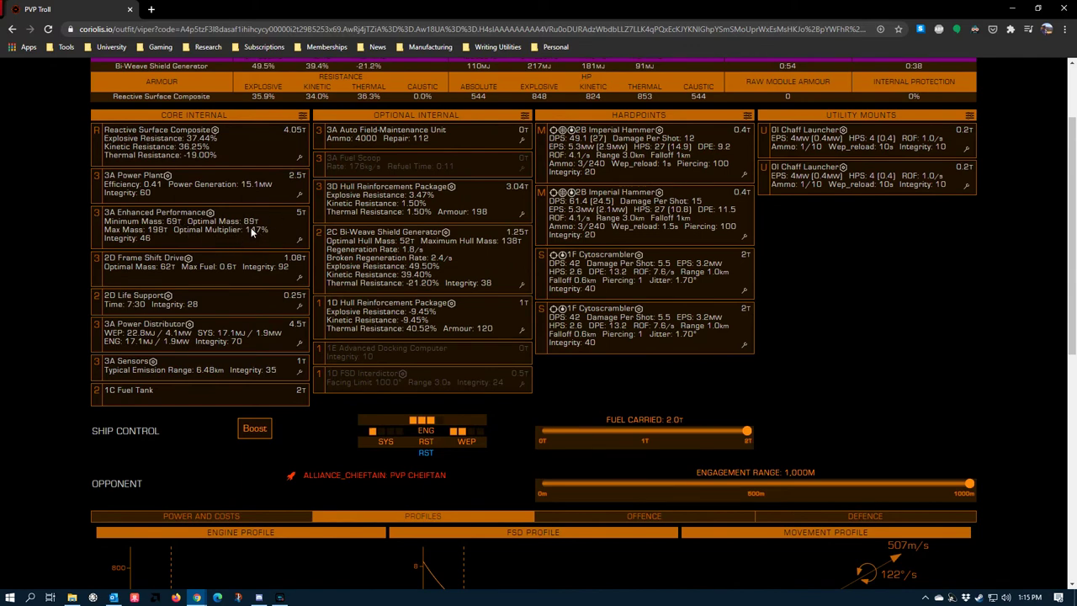
pyautogui.scroll(1, 235, 337)
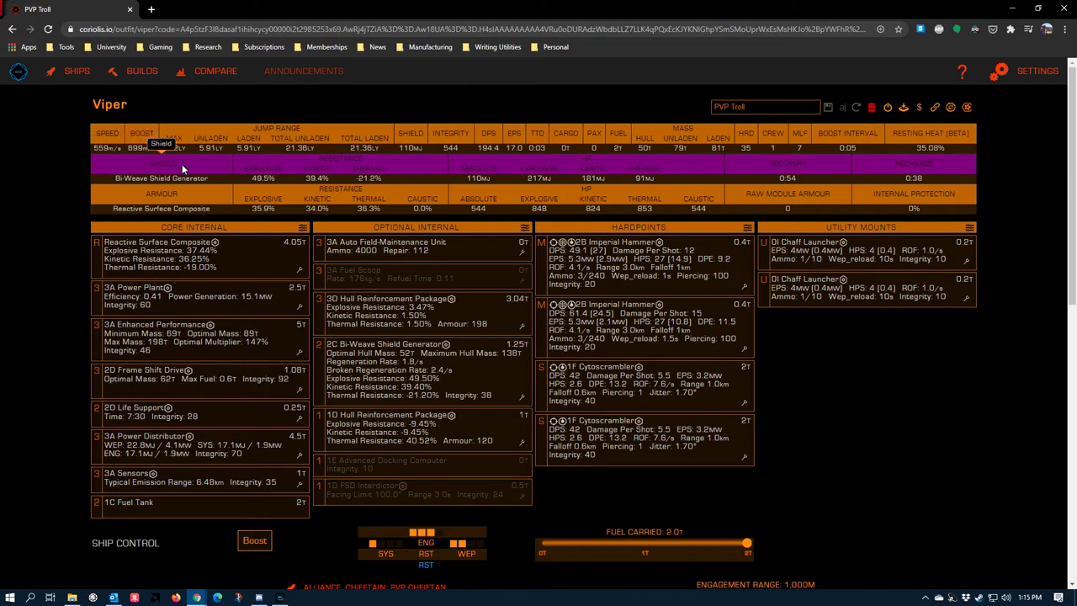
pyautogui.scroll(-8, 161, 178)
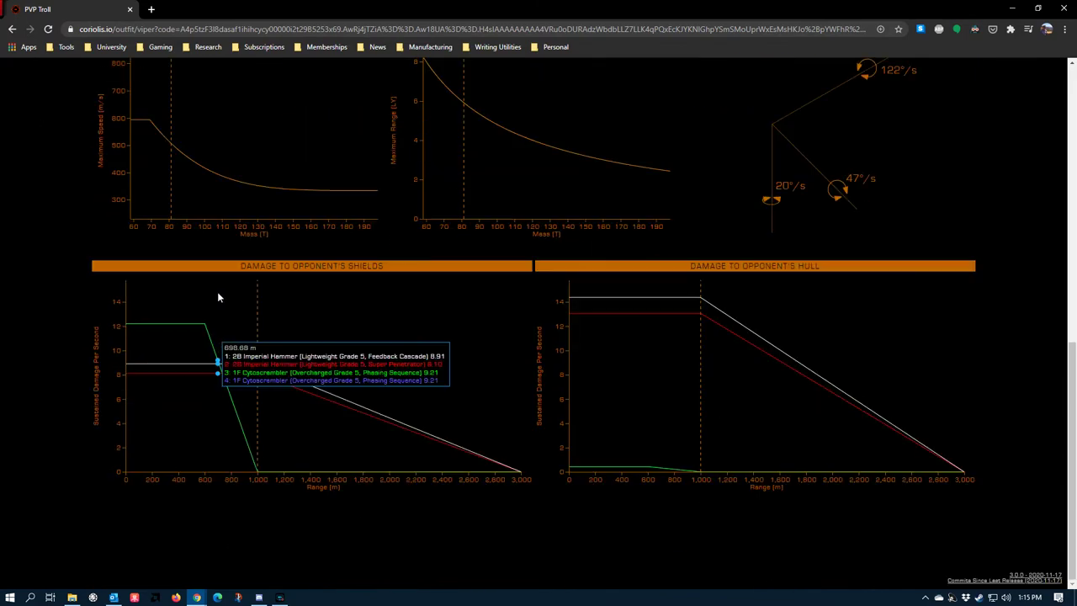
pyautogui.scroll(8, 217, 291)
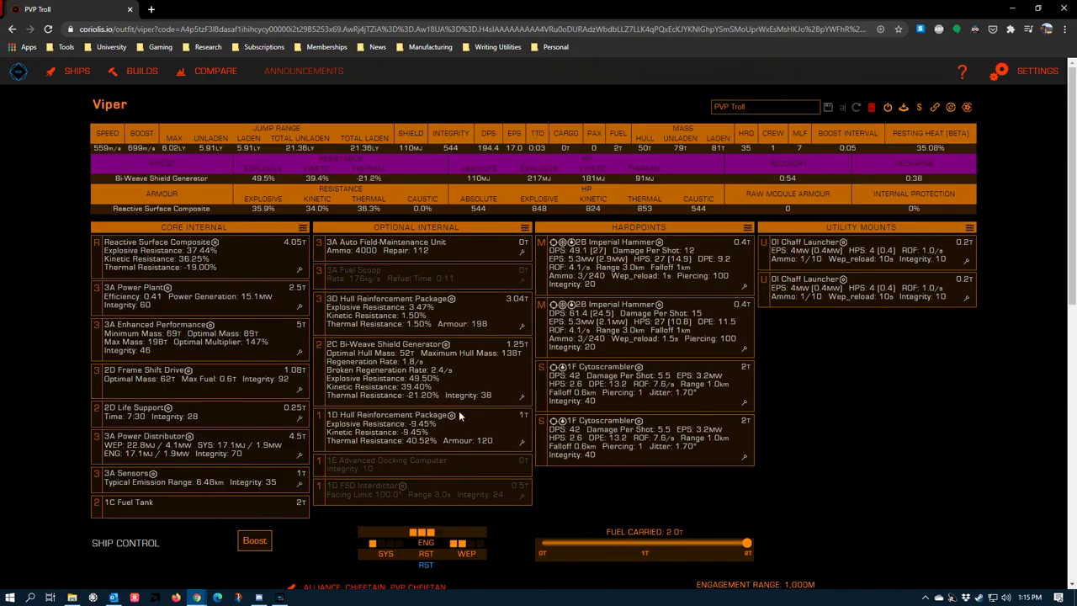
pyautogui.click(75, 71)
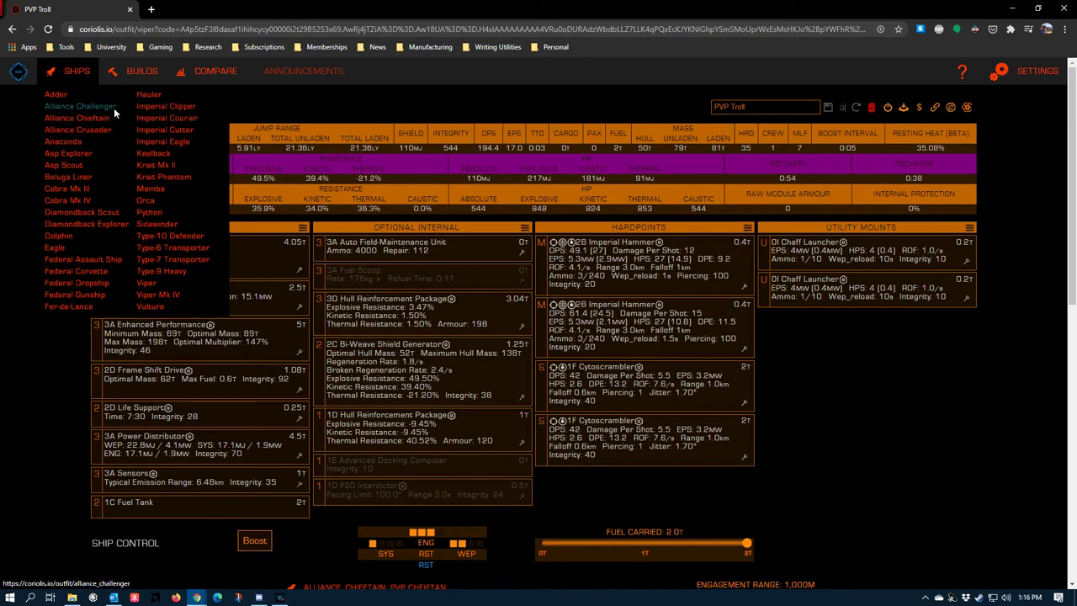
# Step: Load a stock Cobra Mk III, then switch to a stock Krait Mk II build
pyautogui.click(135, 70)
pyautogui.click(60, 74)
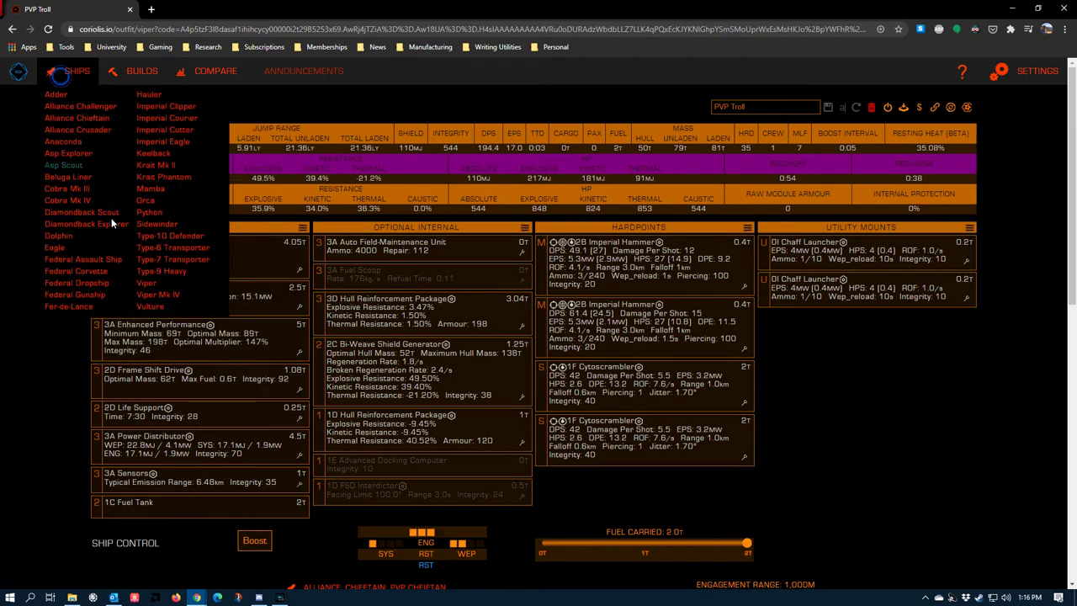
pyautogui.click(75, 191)
pyautogui.click(72, 67)
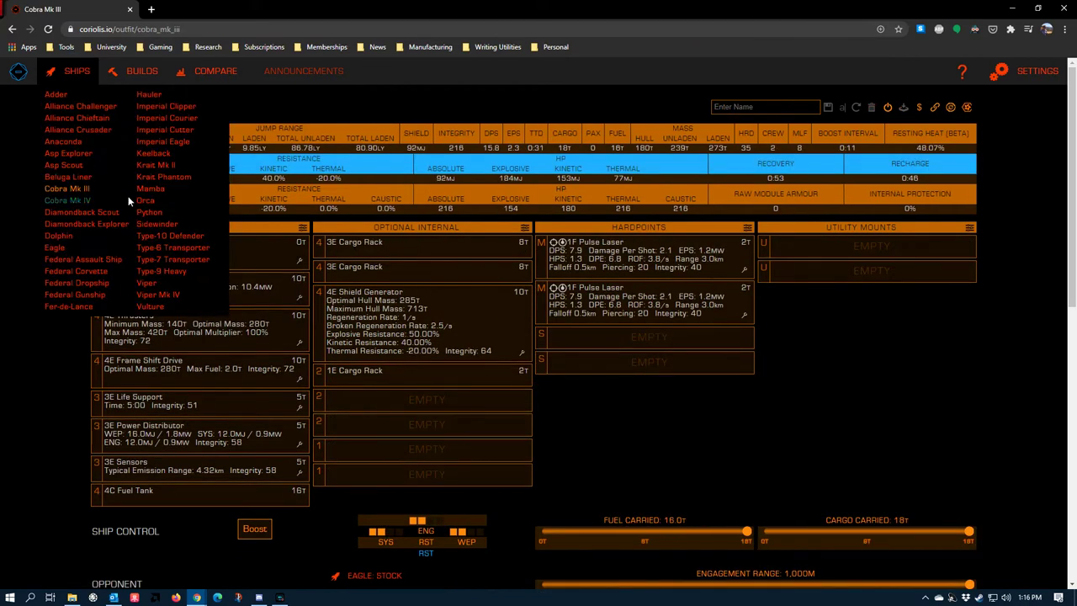
pyautogui.click(166, 166)
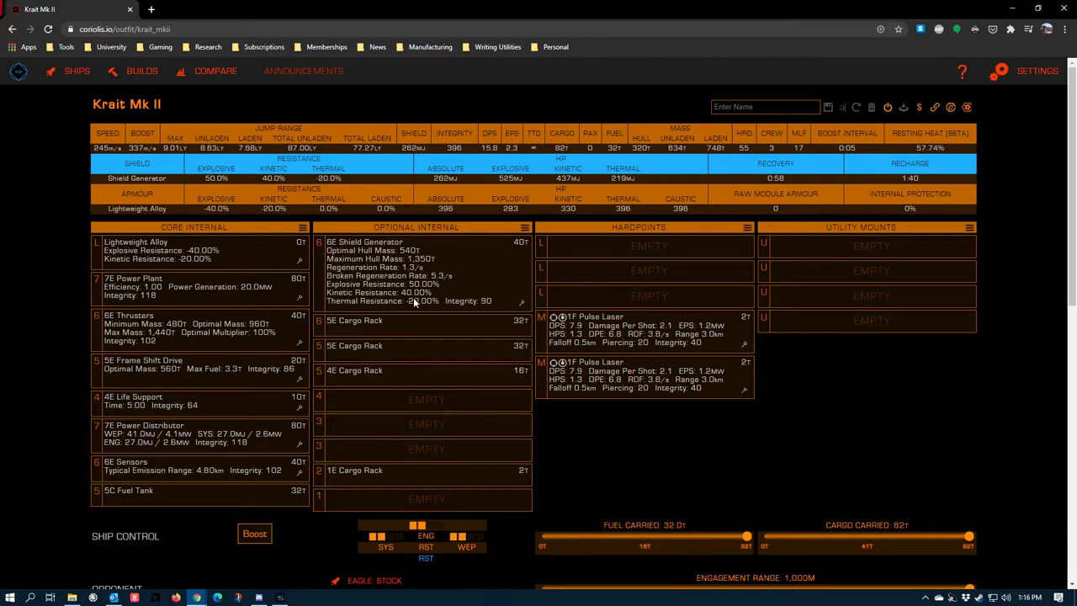
# Step: Upgrade the Krait's thrusters from 6E to 6A, giving 278 m/s speed and 383 m/s boost
pyautogui.scroll(-5, 405, 297)
pyautogui.scroll(5, 390, 360)
pyautogui.click(146, 346)
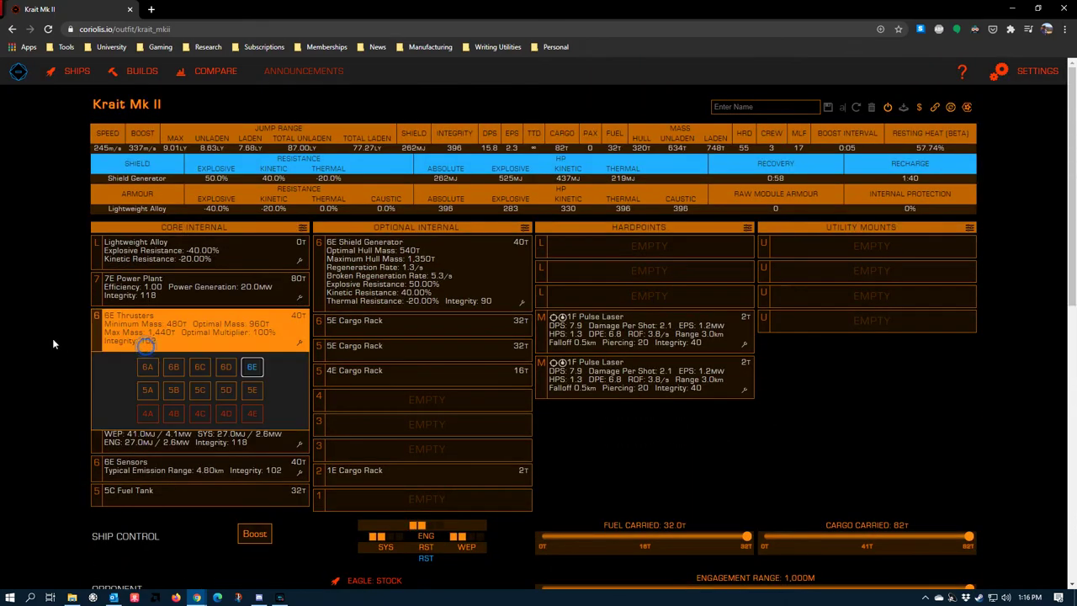
pyautogui.click(144, 367)
pyautogui.scroll(-2, 34, 355)
pyautogui.scroll(-2, 46, 353)
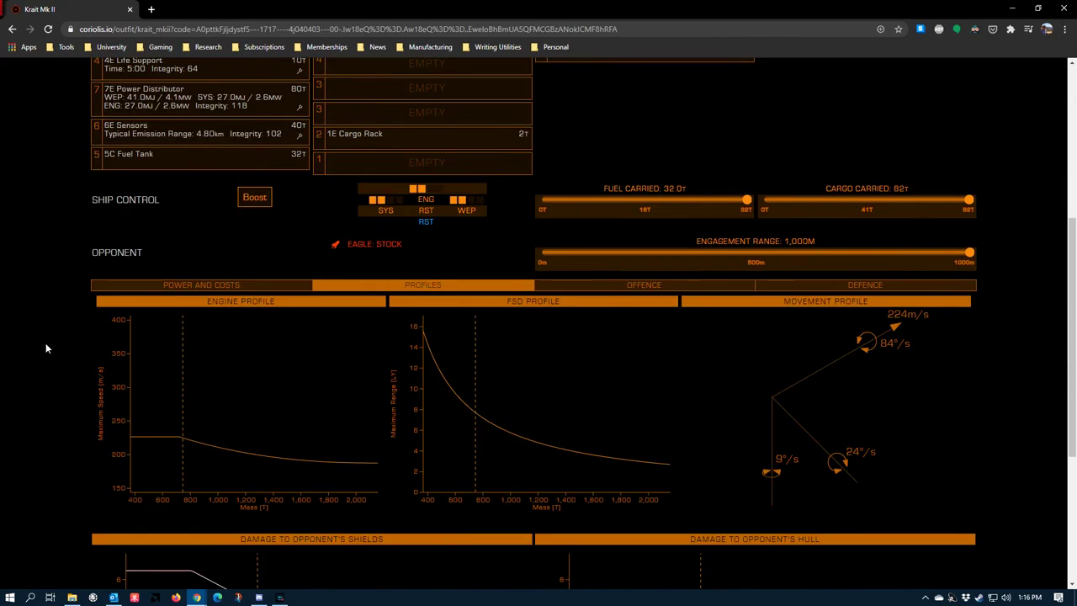
pyautogui.scroll(2, 45, 342)
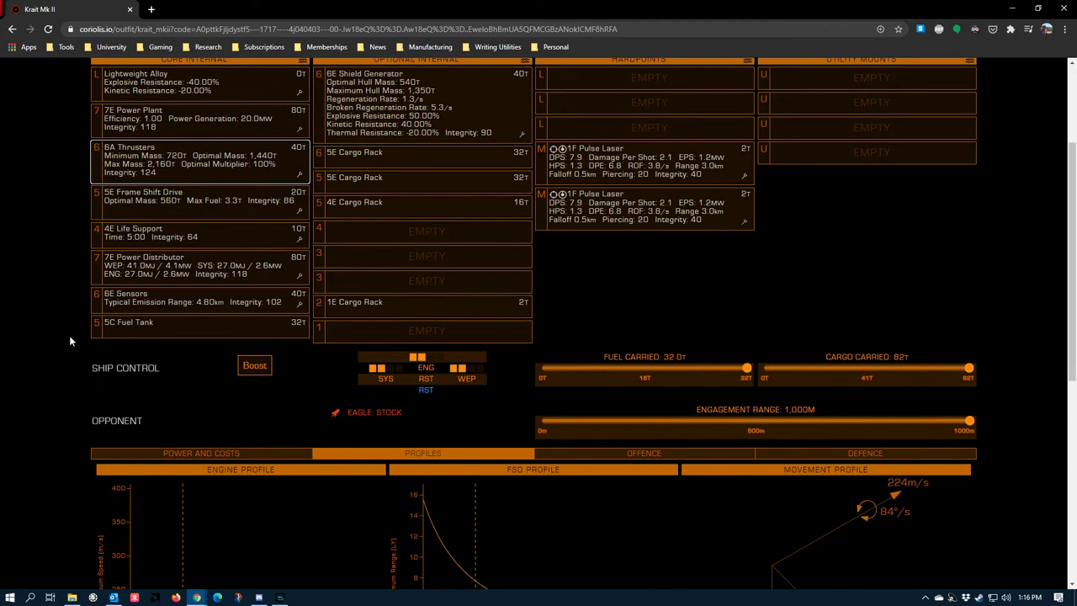
pyautogui.scroll(1, 104, 328)
pyautogui.scroll(2, 89, 324)
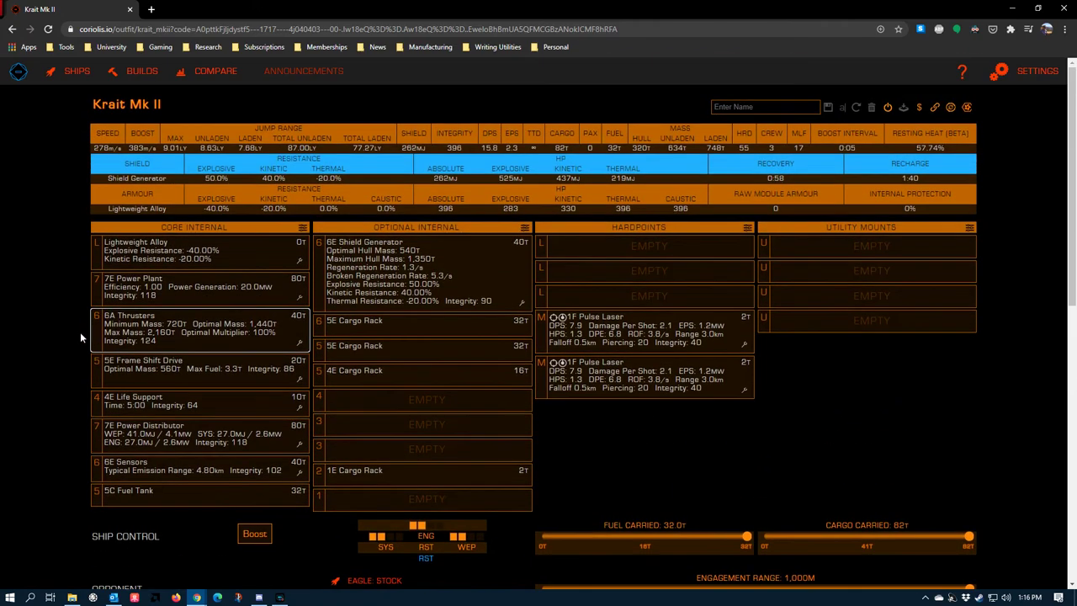
pyautogui.click(300, 341)
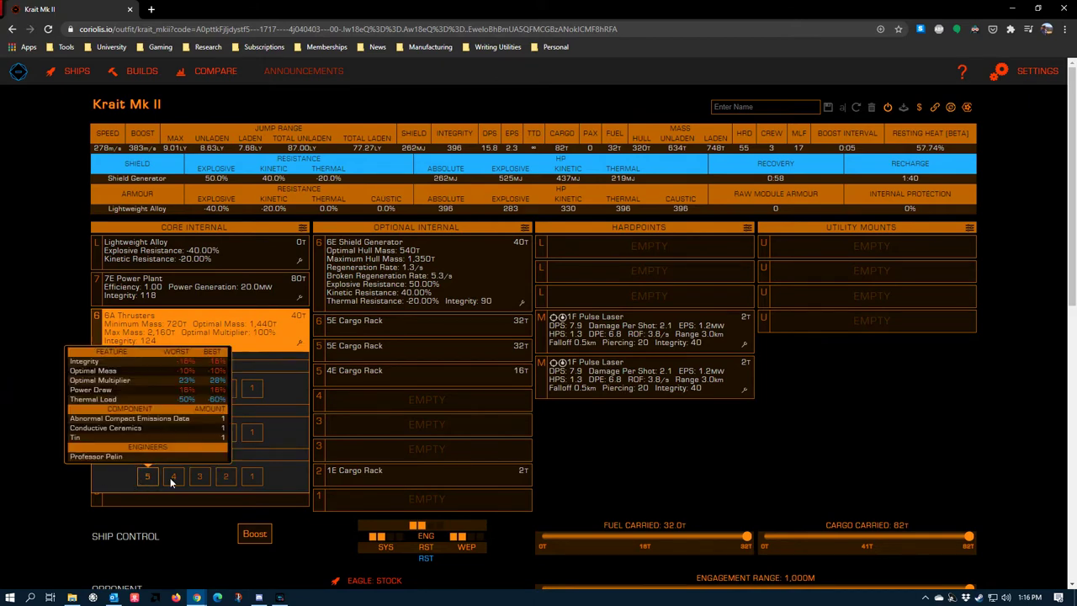
pyautogui.moveTo(178, 477)
pyautogui.moveTo(244, 483)
pyautogui.moveTo(147, 386)
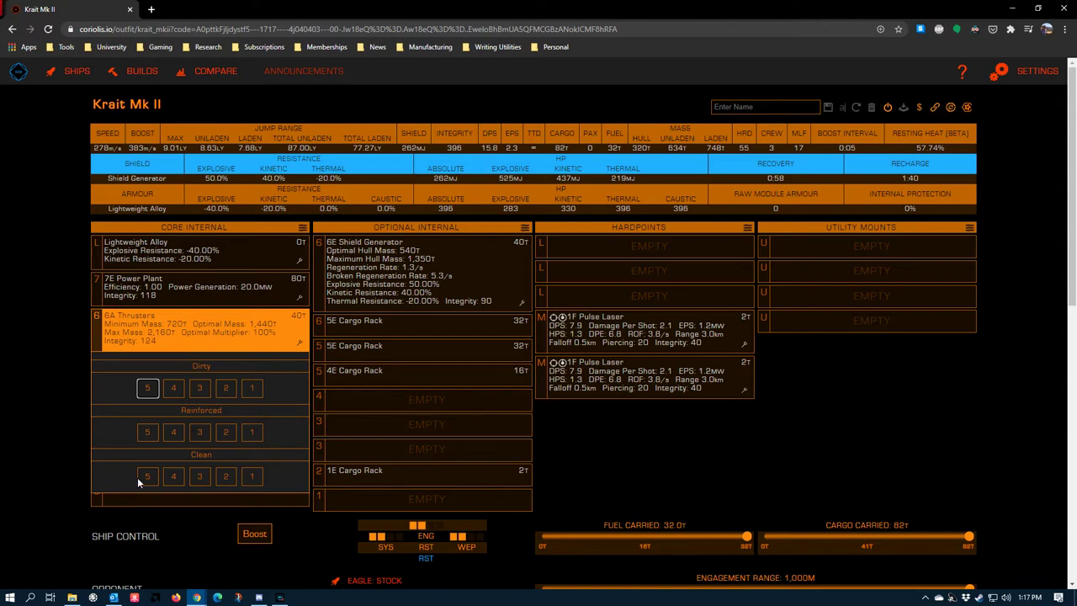
# Step: Cycle the Krait's thrusters through lower classes down to 6E, then return them to 6A
pyautogui.moveTo(143, 390)
pyautogui.click(182, 318)
pyautogui.click(178, 319)
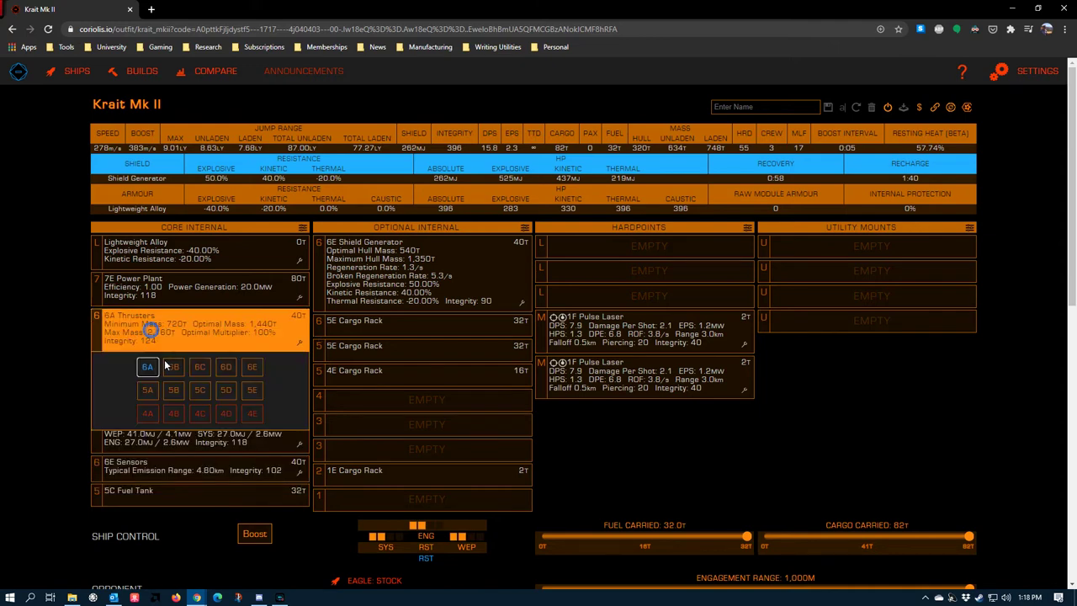
pyautogui.click(165, 359)
pyautogui.click(180, 334)
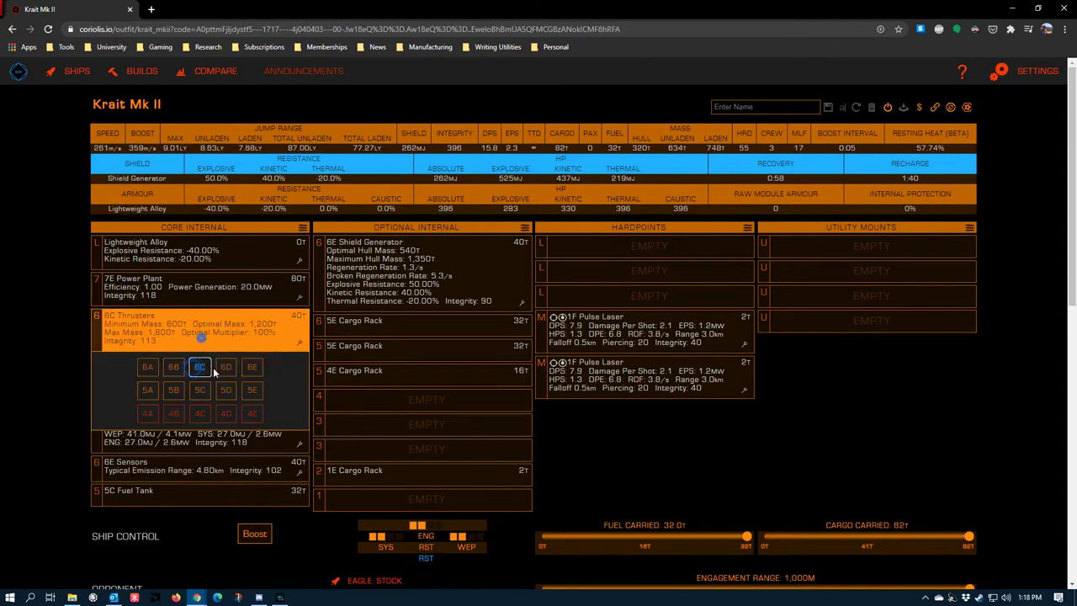
pyautogui.click(216, 370)
pyautogui.click(228, 343)
pyautogui.click(251, 367)
pyautogui.click(244, 338)
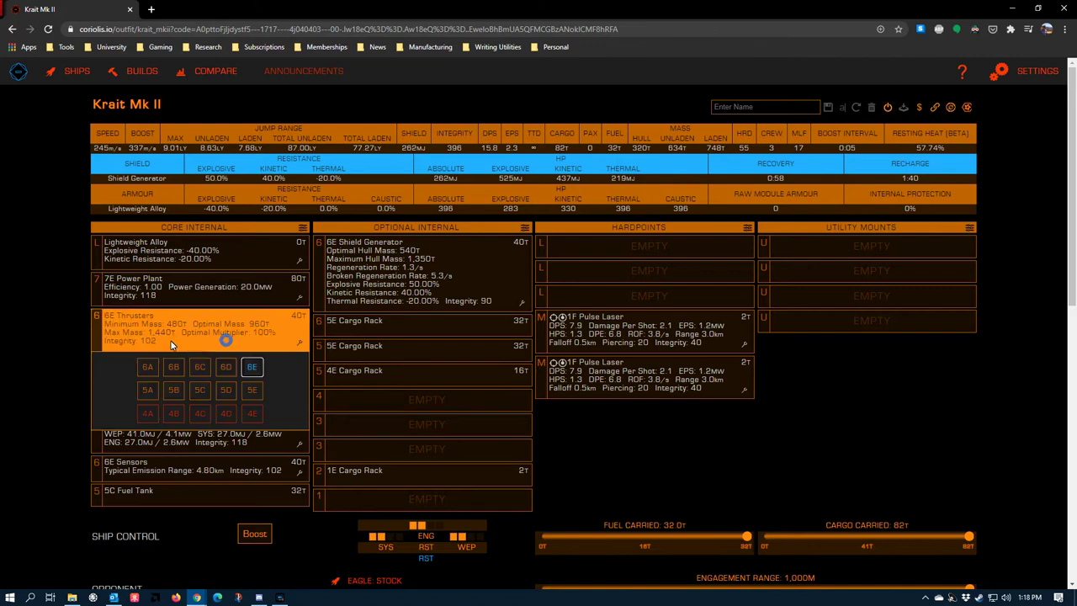
pyautogui.click(148, 367)
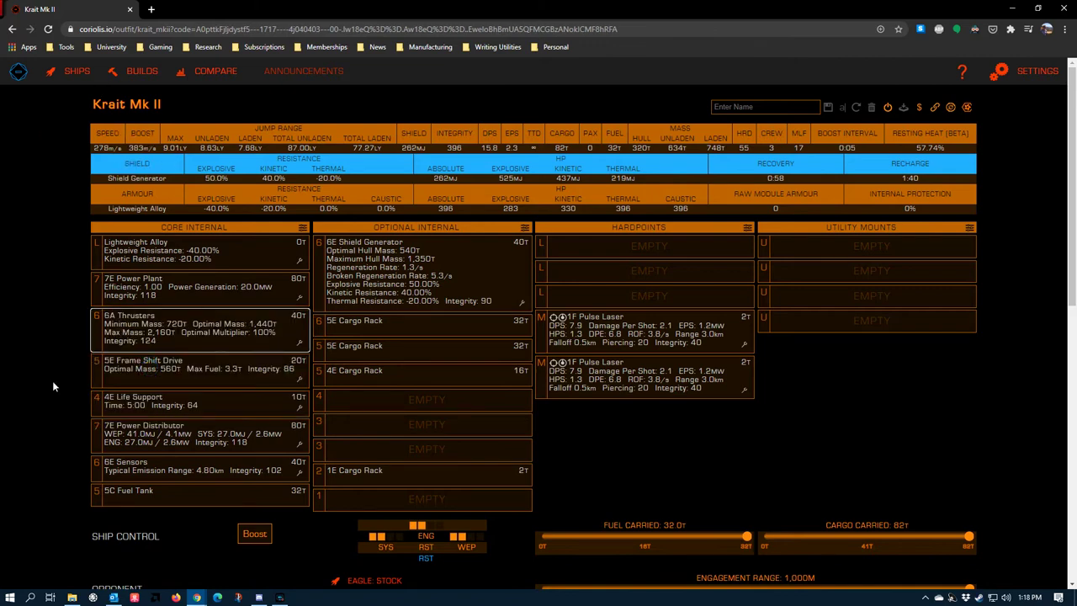
pyautogui.click(74, 75)
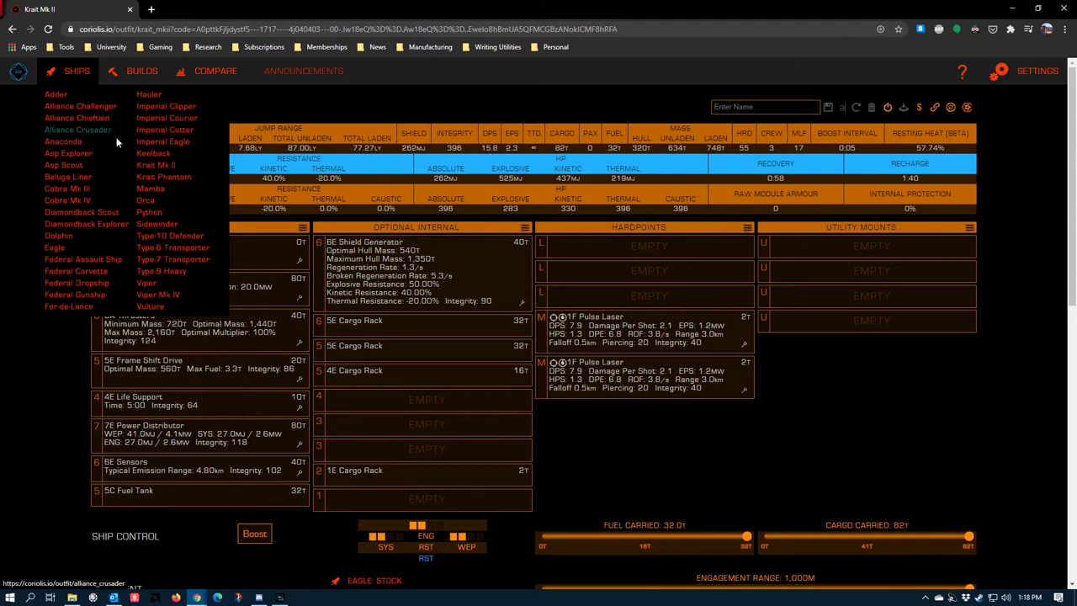
# Step: Load a stock Viper and fit 3A thrusters
pyautogui.click(151, 283)
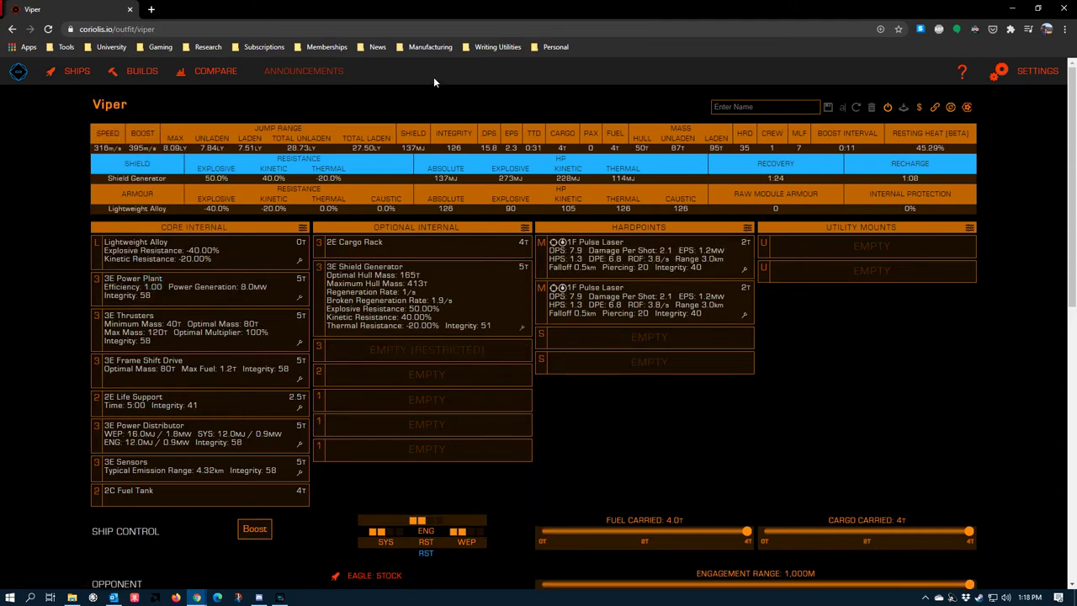
pyautogui.scroll(-1, 271, 175)
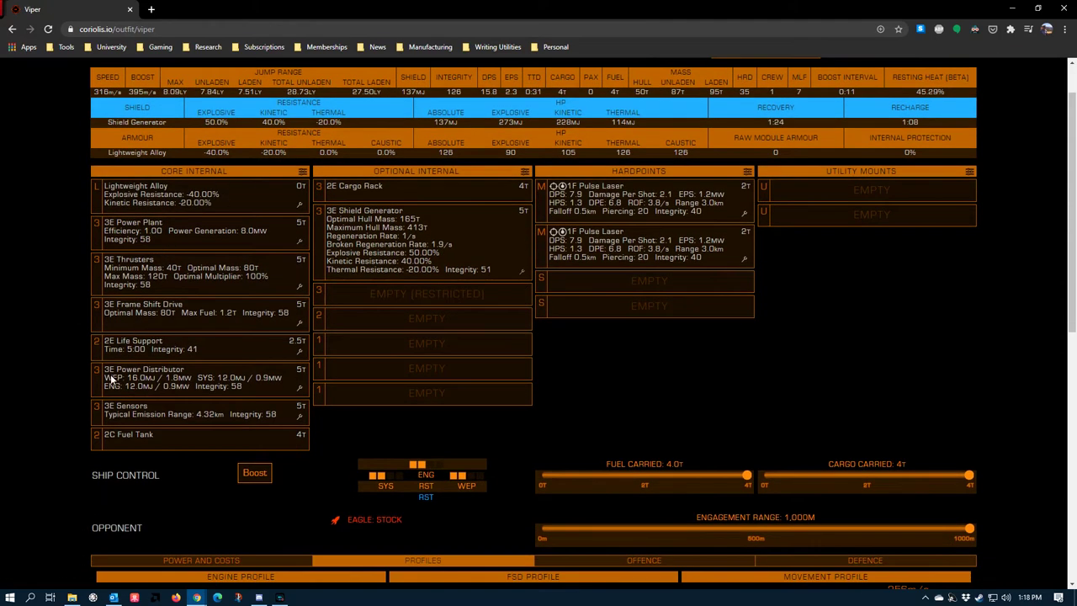
pyautogui.scroll(-1, 110, 379)
pyautogui.click(140, 202)
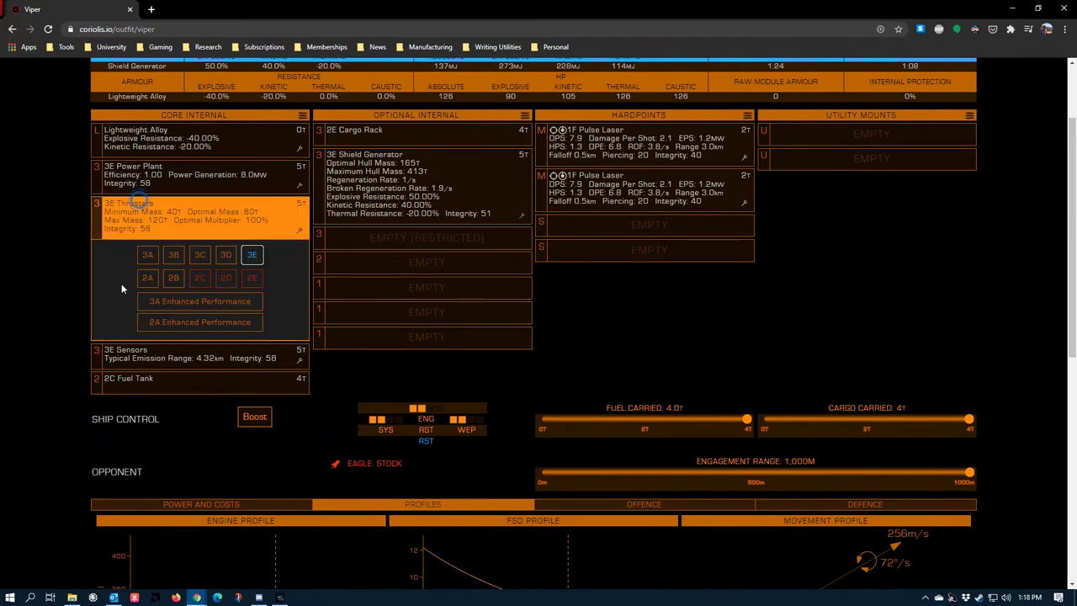
pyautogui.click(147, 254)
# Step: Apply the Clean grade 5 blueprint to the 3A thrusters, lifting speed to 342 m/s
pyautogui.click(299, 231)
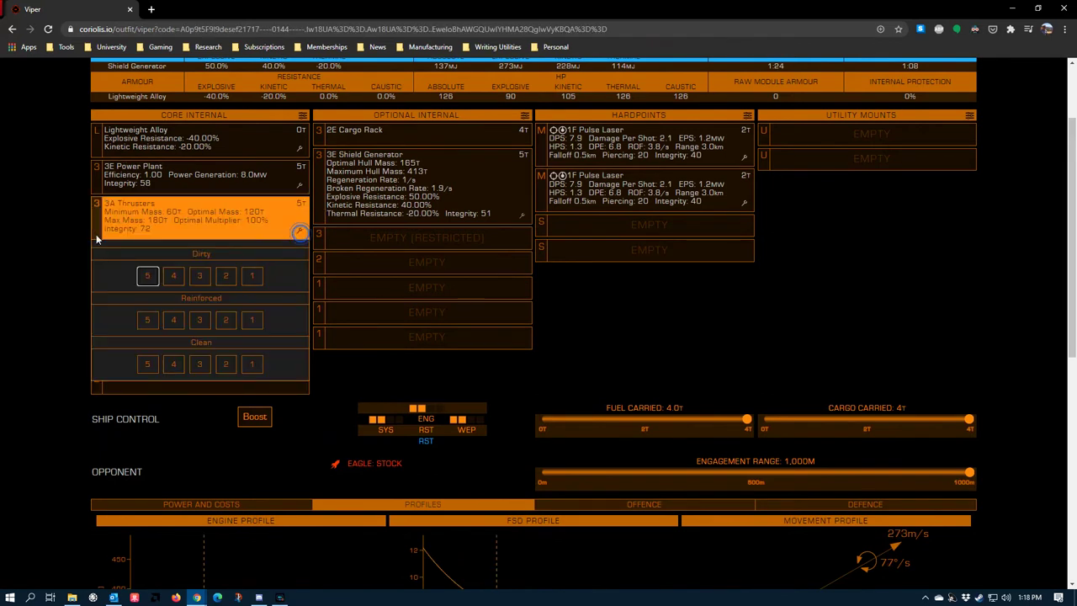
pyautogui.click(145, 369)
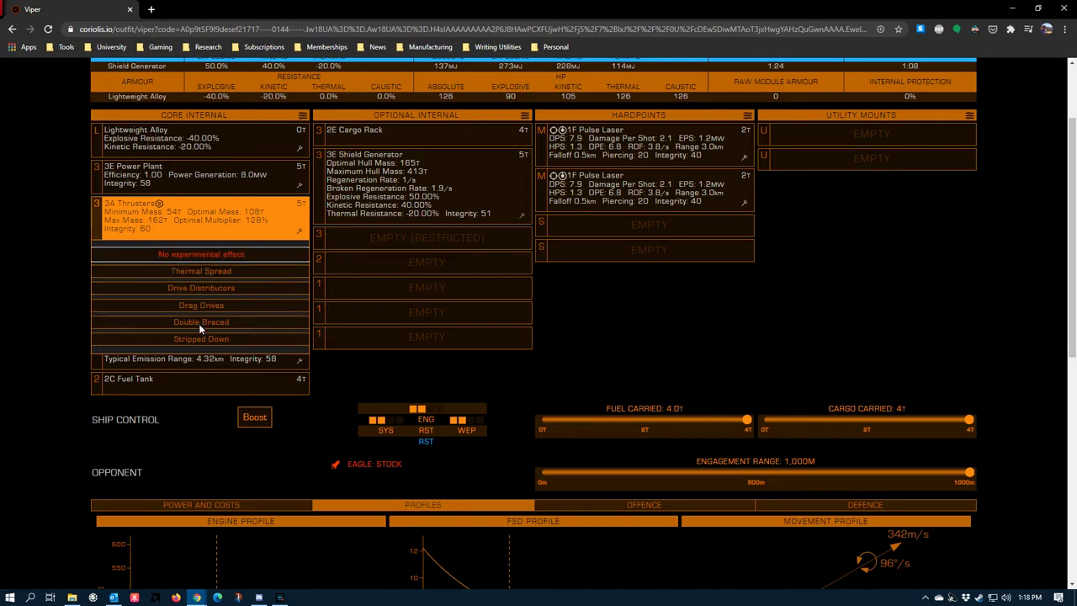
pyautogui.scroll(-2, 110, 340)
pyautogui.scroll(-2, 94, 337)
pyautogui.scroll(2, 94, 286)
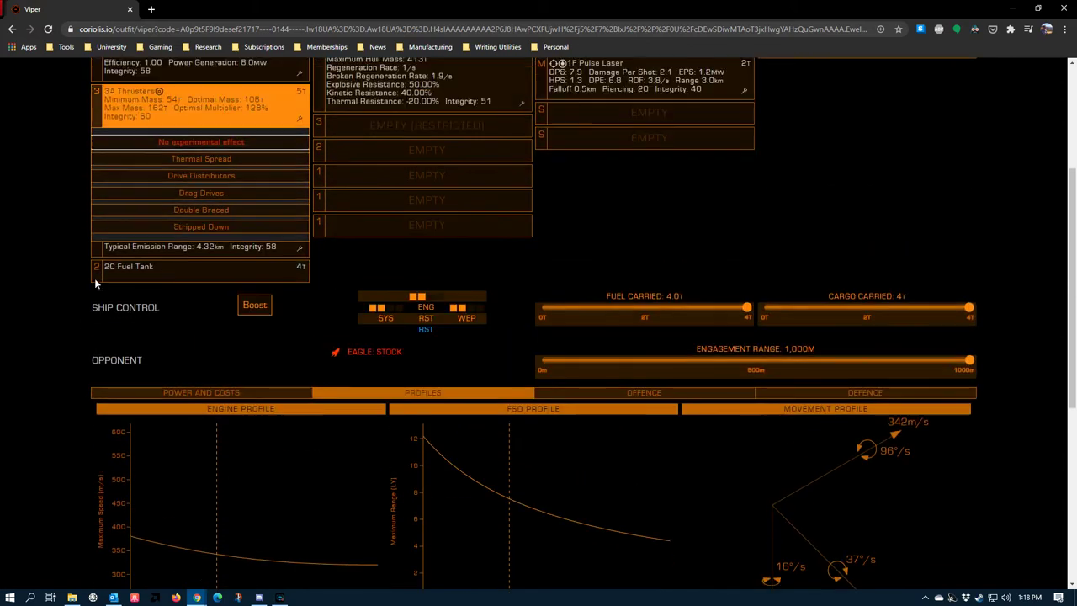
pyautogui.click(29, 253)
pyautogui.scroll(1, 118, 227)
pyautogui.scroll(-1, 139, 225)
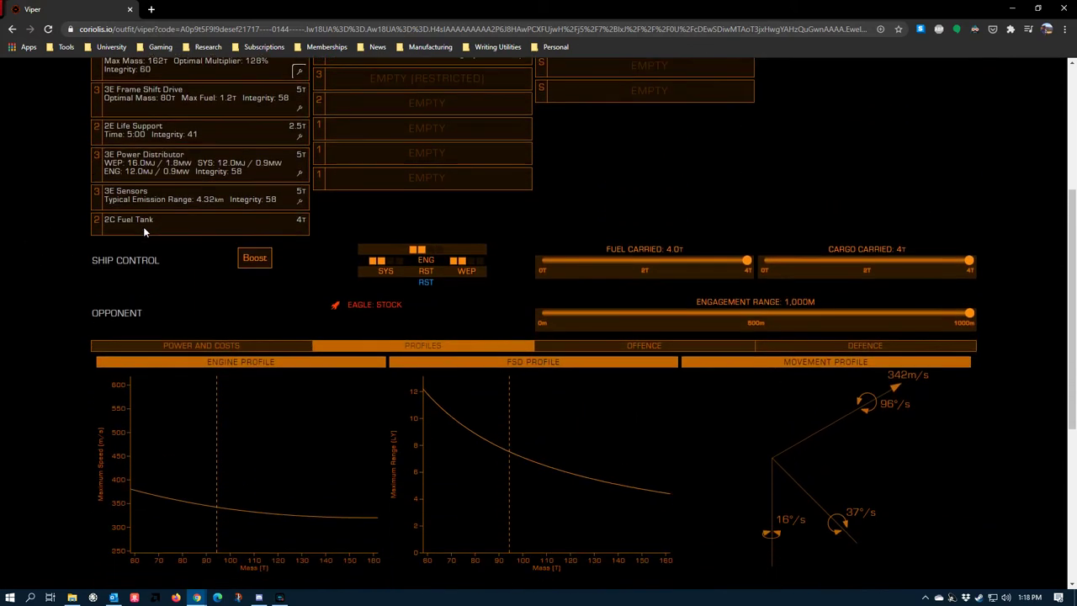
pyautogui.click(295, 121)
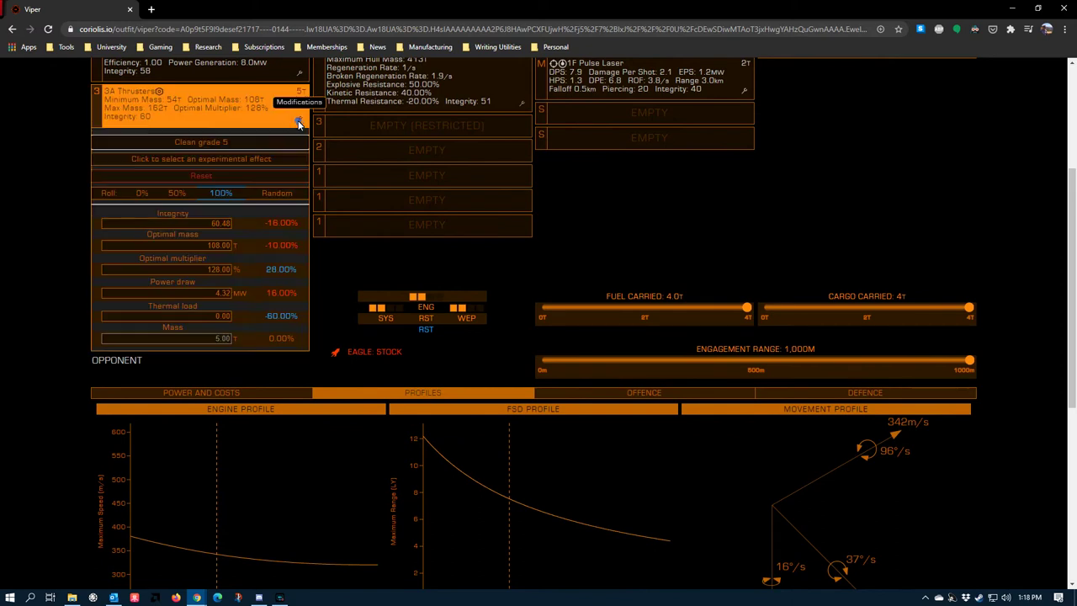
pyautogui.click(162, 145)
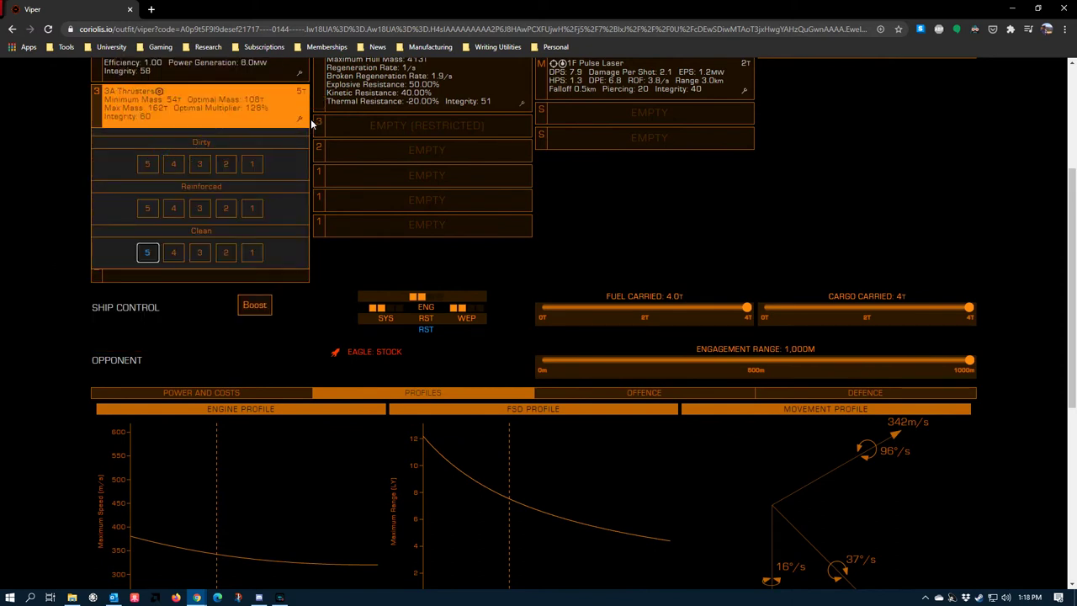
# Step: Remove all modifications and the blueprint from the Viper's thrusters, returning them to stock
pyautogui.click(299, 119)
pyautogui.click(298, 118)
pyautogui.click(200, 179)
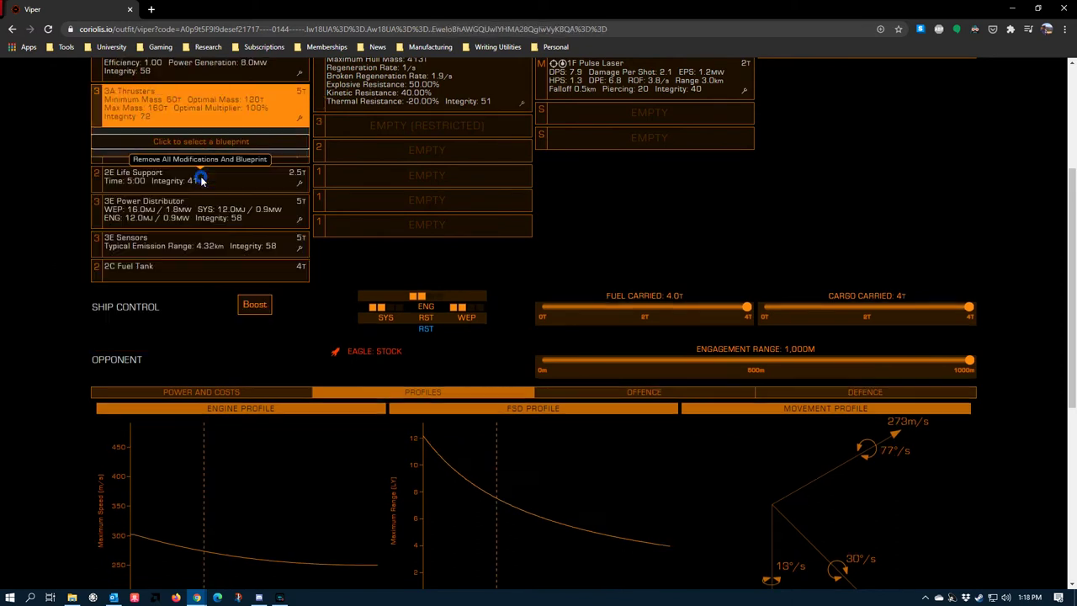
pyautogui.scroll(-1, 206, 488)
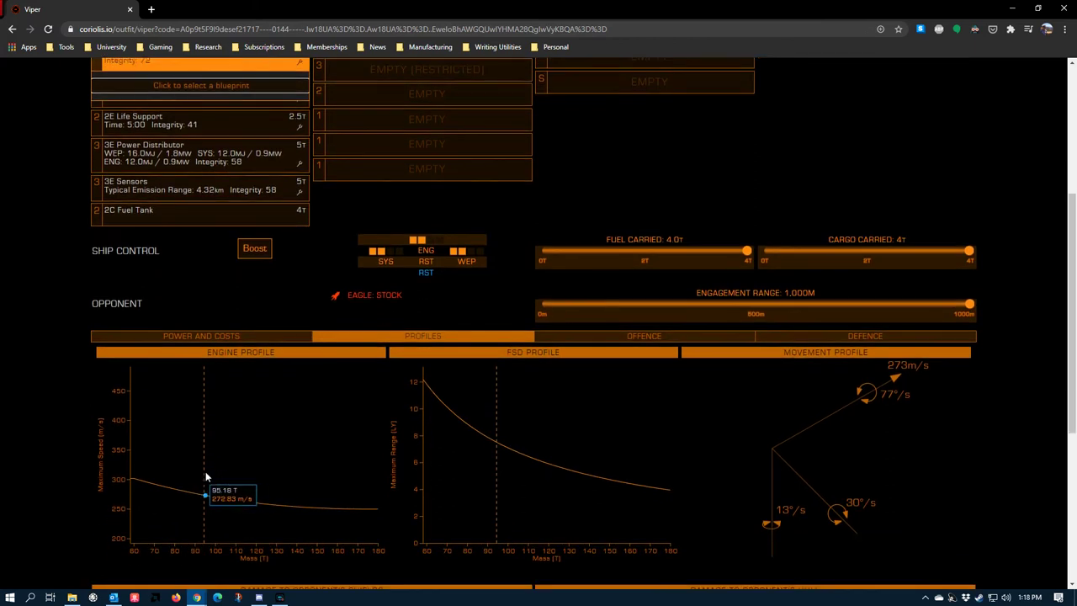
pyautogui.scroll(1, 211, 474)
# Step: Apply Clean grade 1 to the thrusters, then upgrade them to Clean grade 2
pyautogui.click(301, 121)
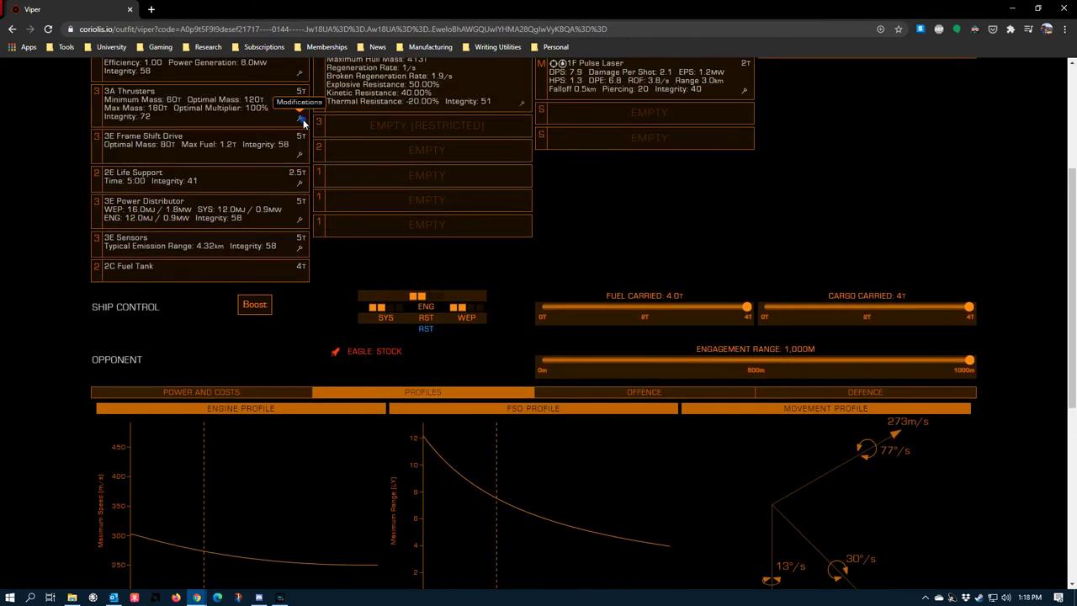
pyautogui.click(299, 119)
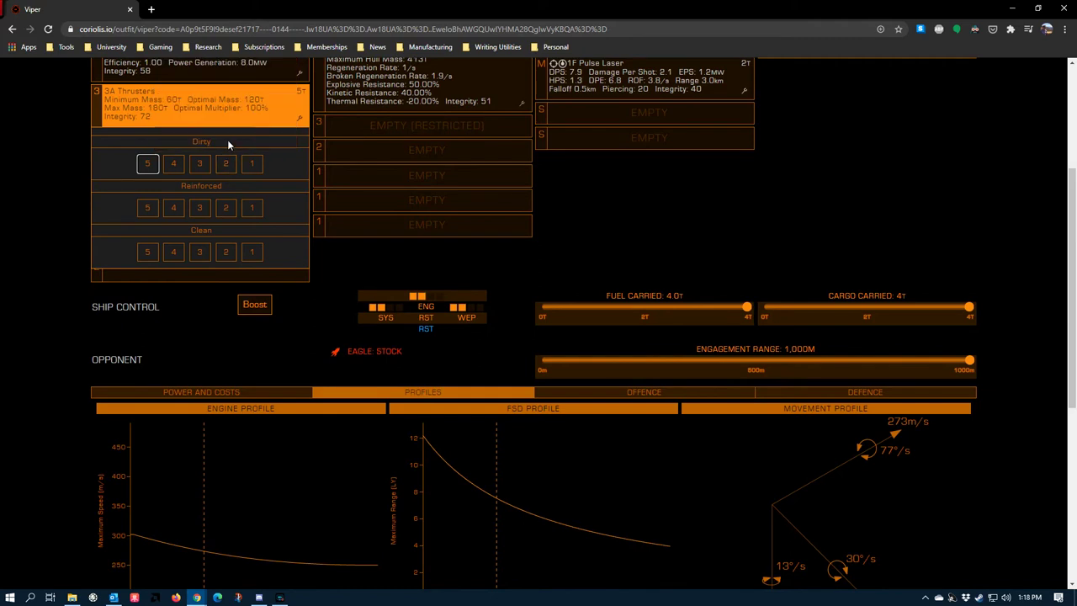
pyautogui.click(244, 252)
pyautogui.click(243, 253)
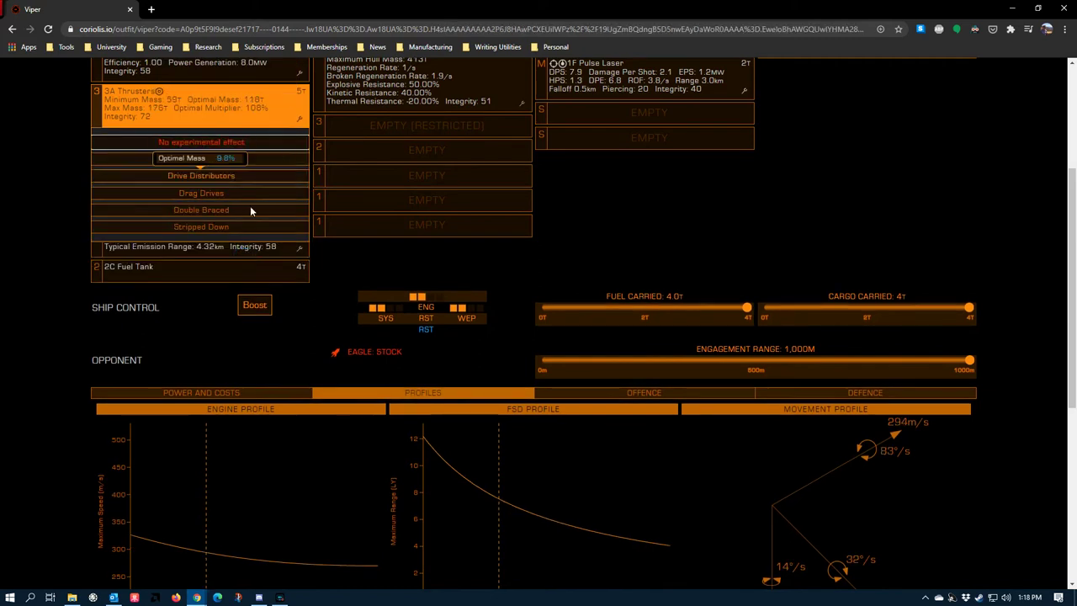
pyautogui.click(300, 120)
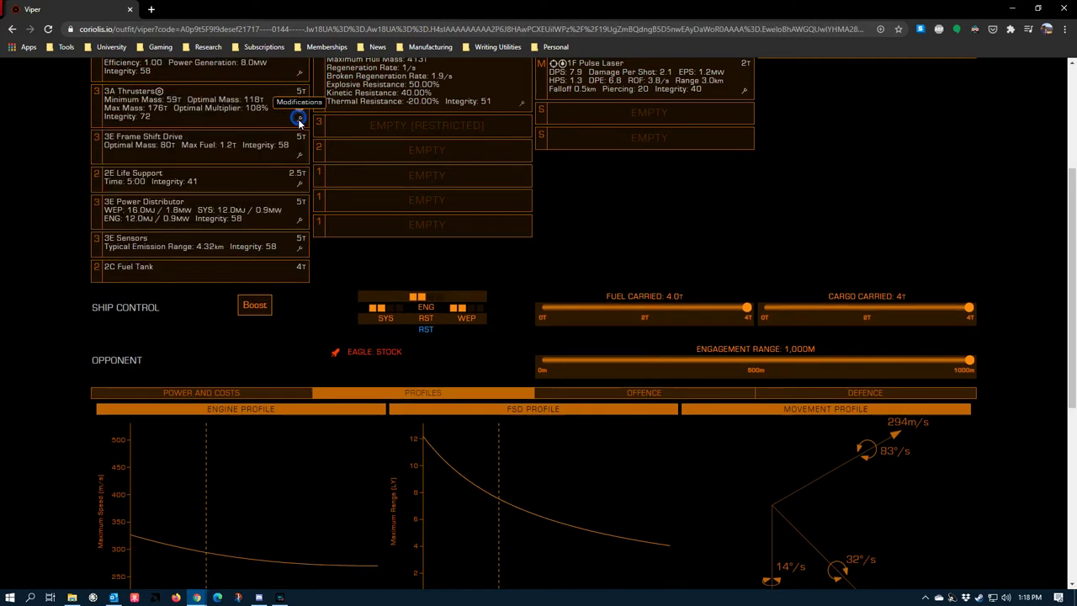
pyautogui.click(300, 121)
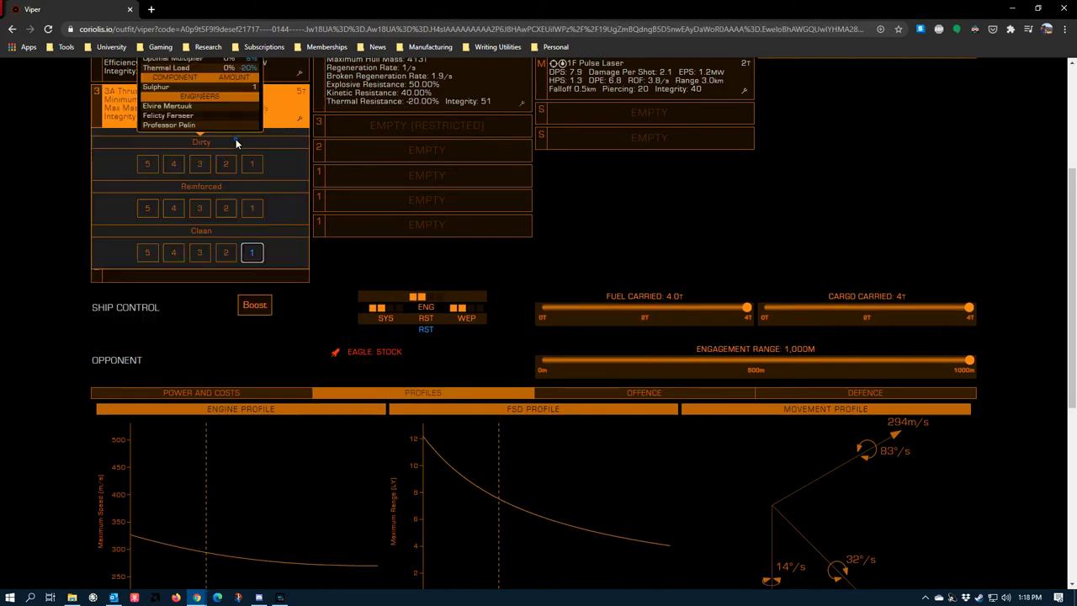
pyautogui.click(225, 252)
pyautogui.click(296, 122)
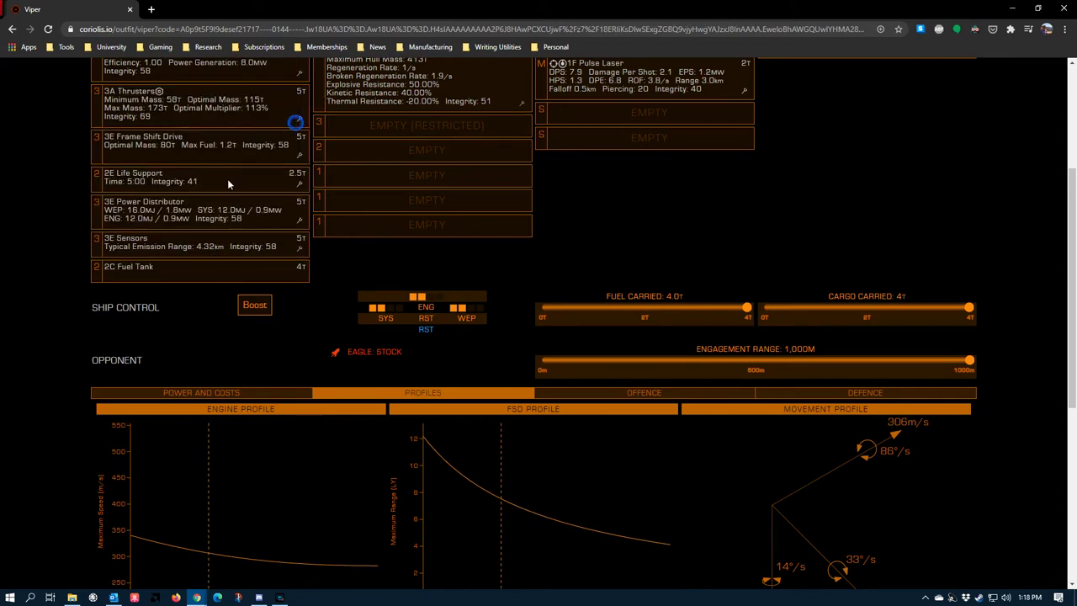
pyautogui.click(295, 122)
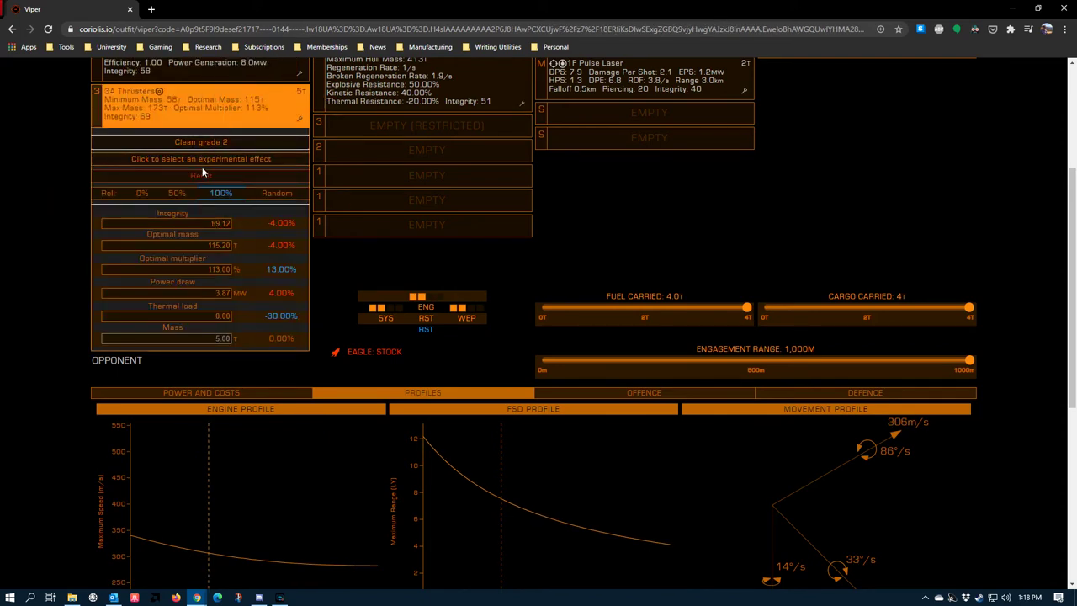
# Step: Raise the thrusters' Clean blueprint to grade 3, then to grade 4
pyautogui.scroll(3, 202, 166)
pyautogui.click(190, 368)
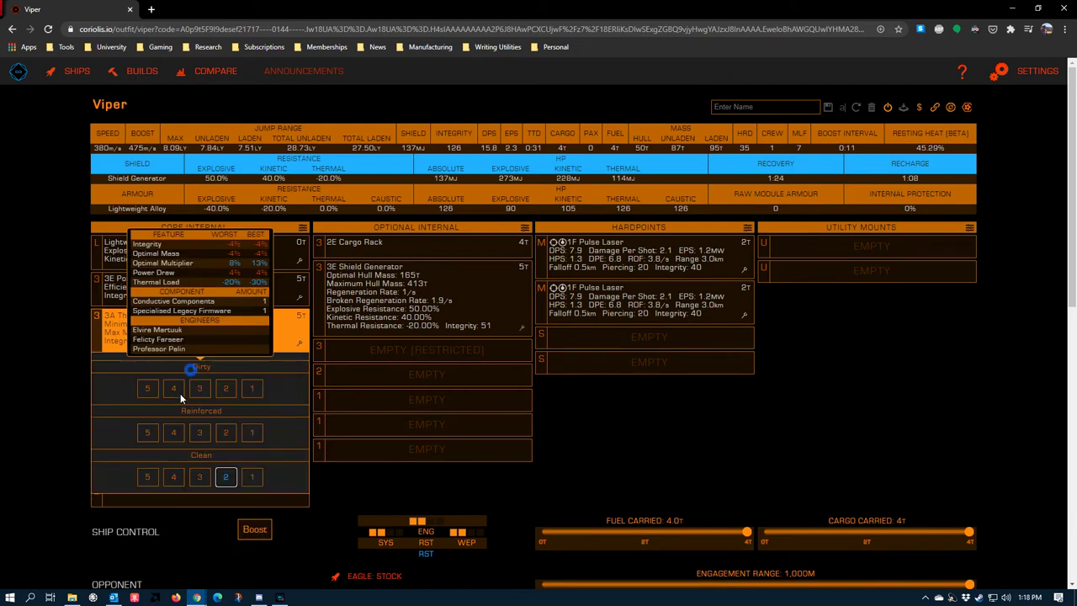
pyautogui.click(200, 471)
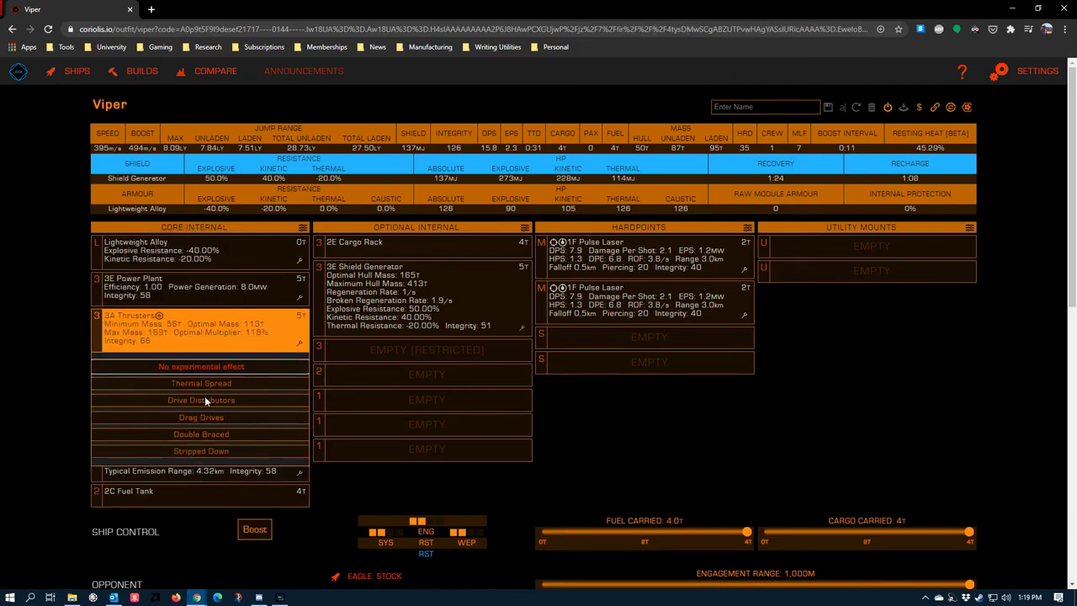
pyautogui.click(301, 341)
pyautogui.click(301, 342)
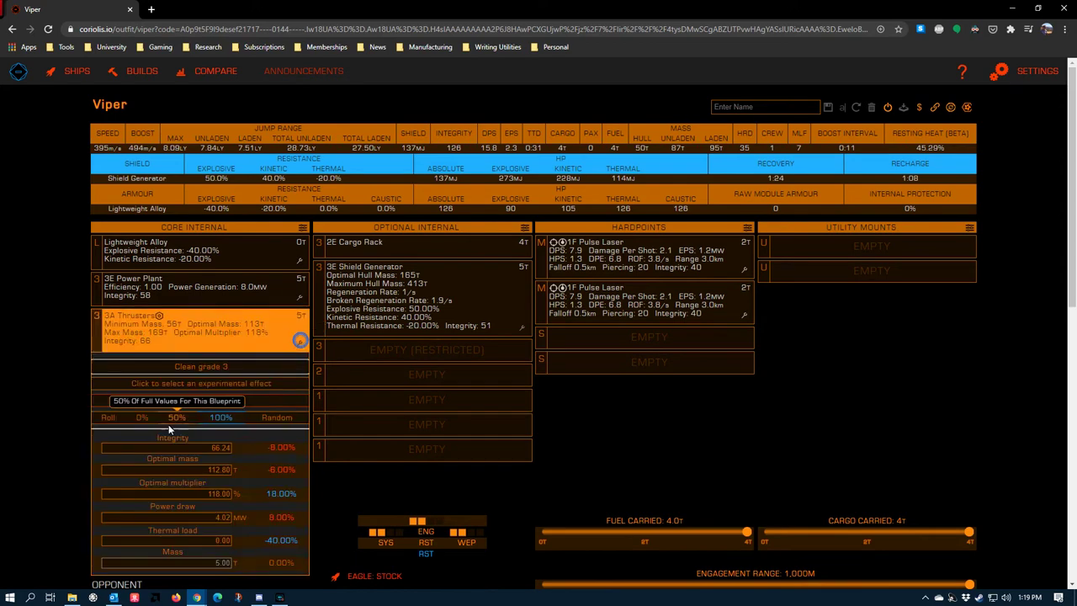
pyautogui.click(165, 364)
pyautogui.click(174, 478)
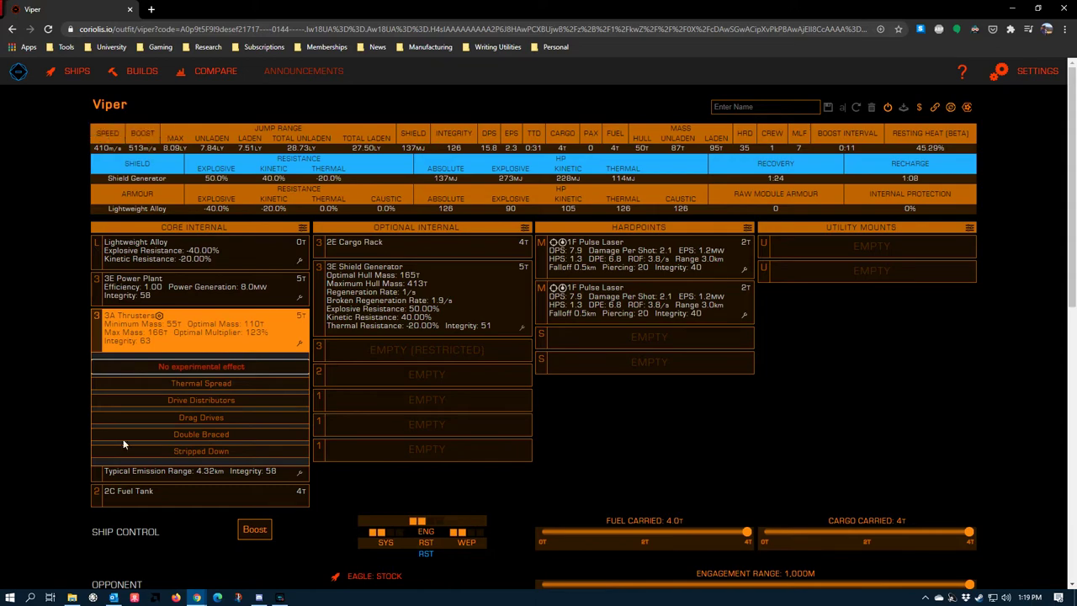
# Step: Raise the thrusters' Clean blueprint to grade 5
pyautogui.scroll(-3, 233, 537)
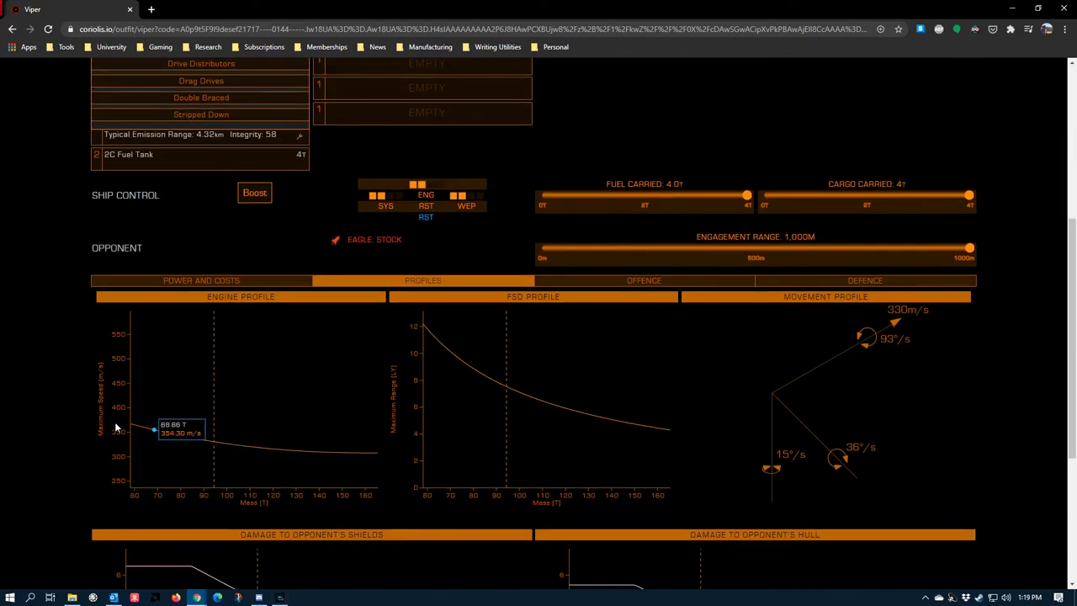
pyautogui.scroll(1, 138, 412)
pyautogui.scroll(2, 143, 365)
pyautogui.scroll(-2, 170, 351)
pyautogui.scroll(4, 164, 395)
pyautogui.scroll(-3, 135, 485)
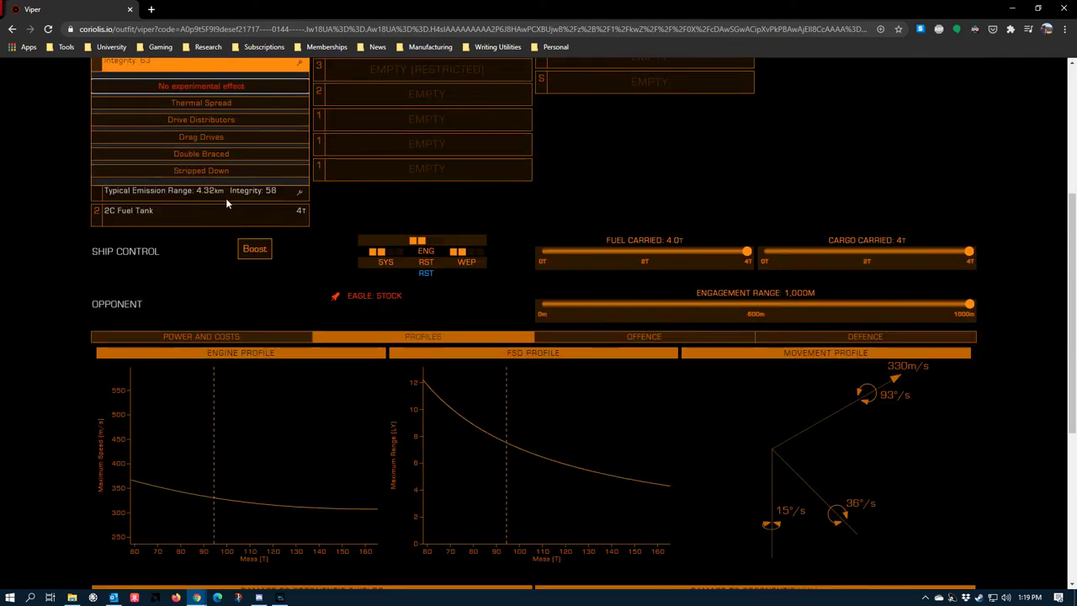
pyautogui.click(59, 213)
pyautogui.click(298, 120)
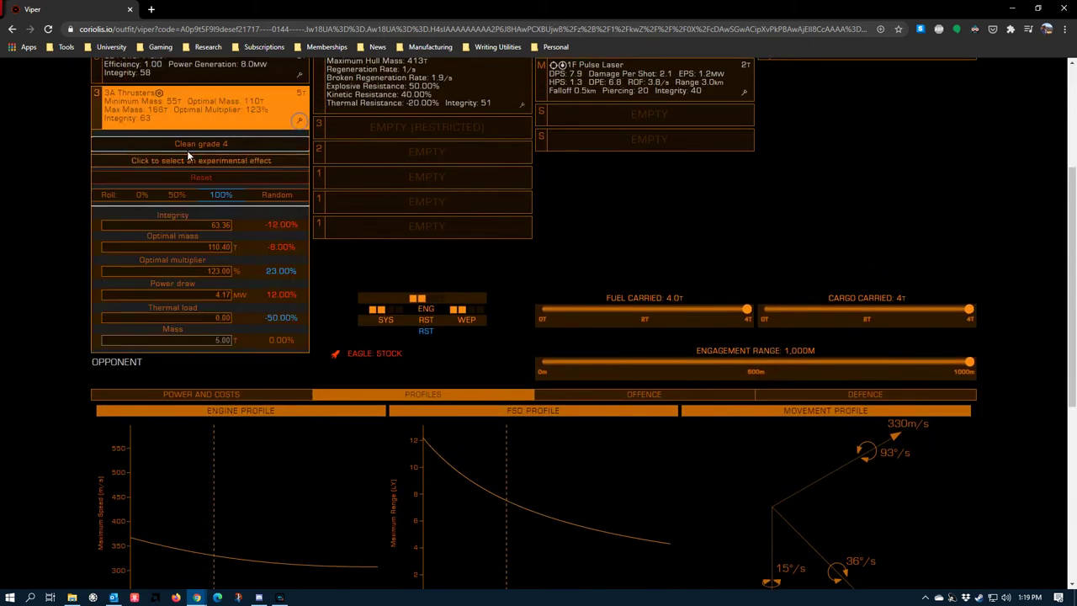
pyautogui.click(187, 150)
pyautogui.click(152, 254)
# Step: Apply the Thermal Spread experimental effect to the Viper's Clean grade 5 thrusters
pyautogui.scroll(2, 242, 232)
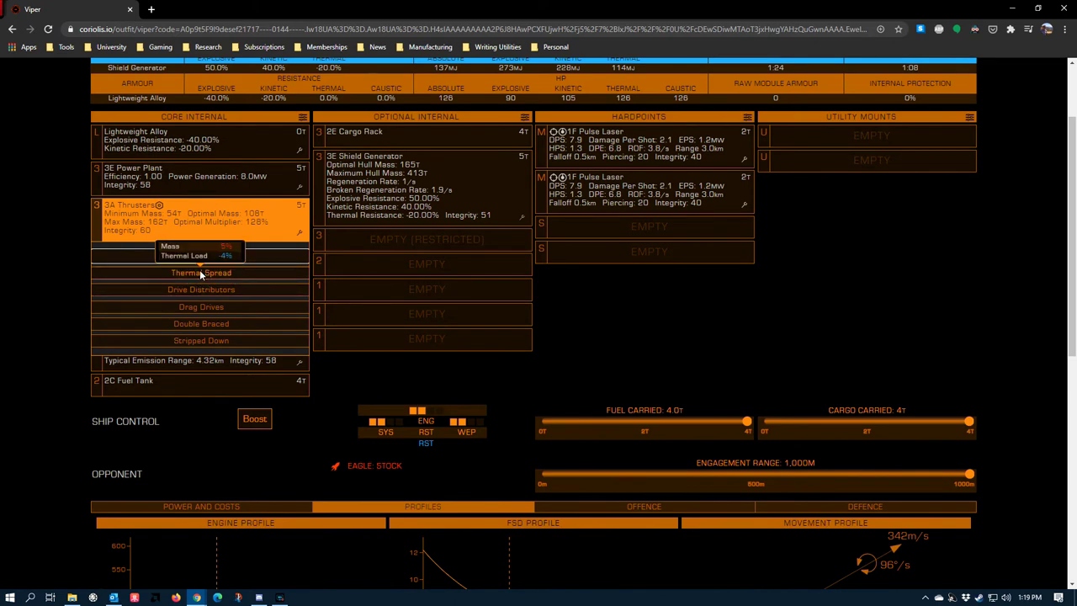
pyautogui.scroll(-2, 189, 271)
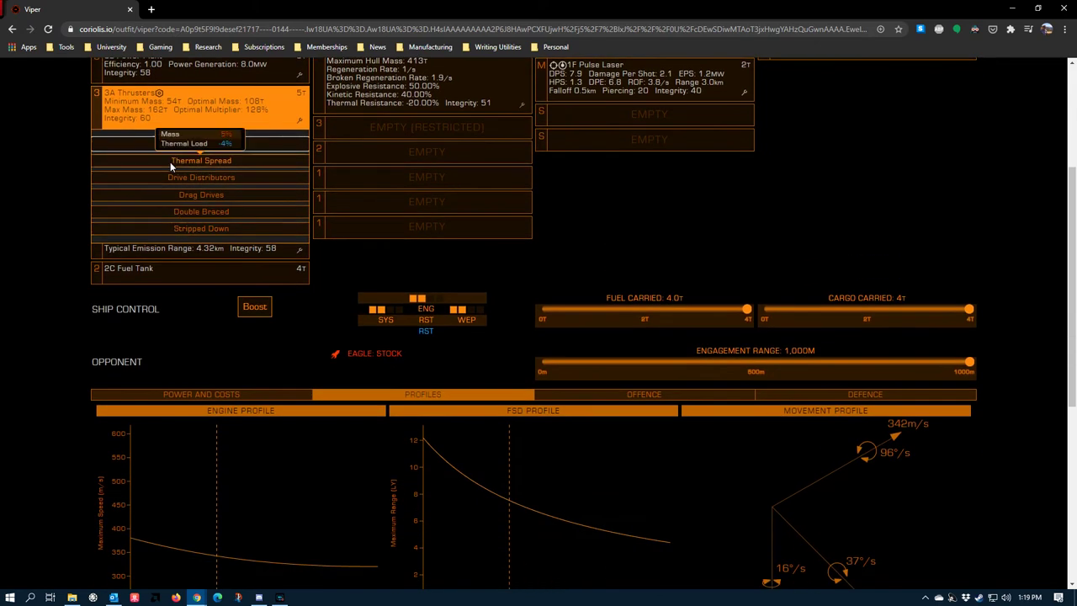
pyautogui.scroll(3, 177, 256)
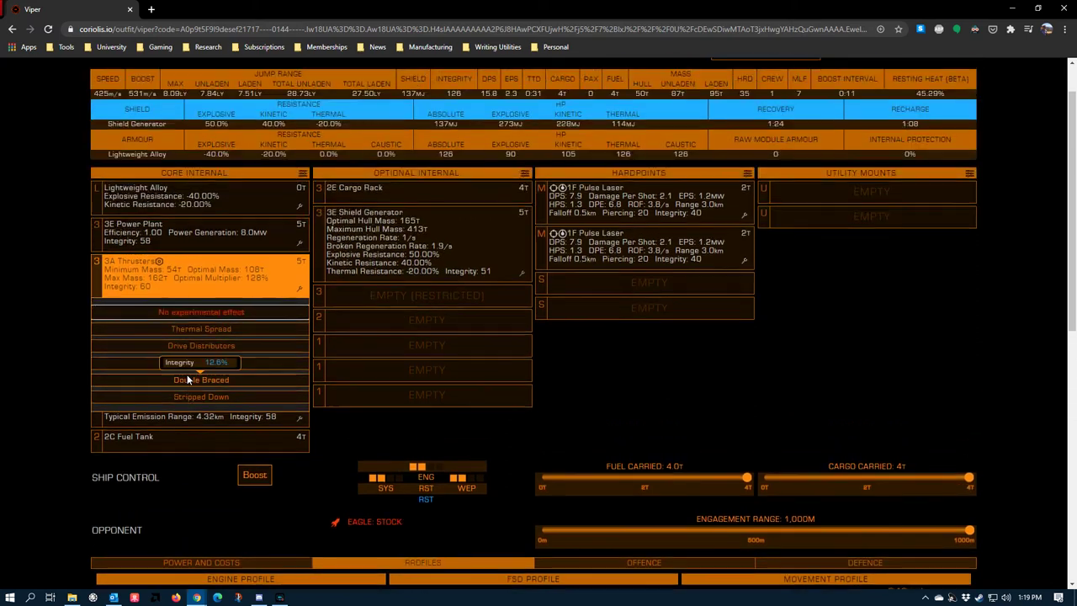
pyautogui.click(190, 329)
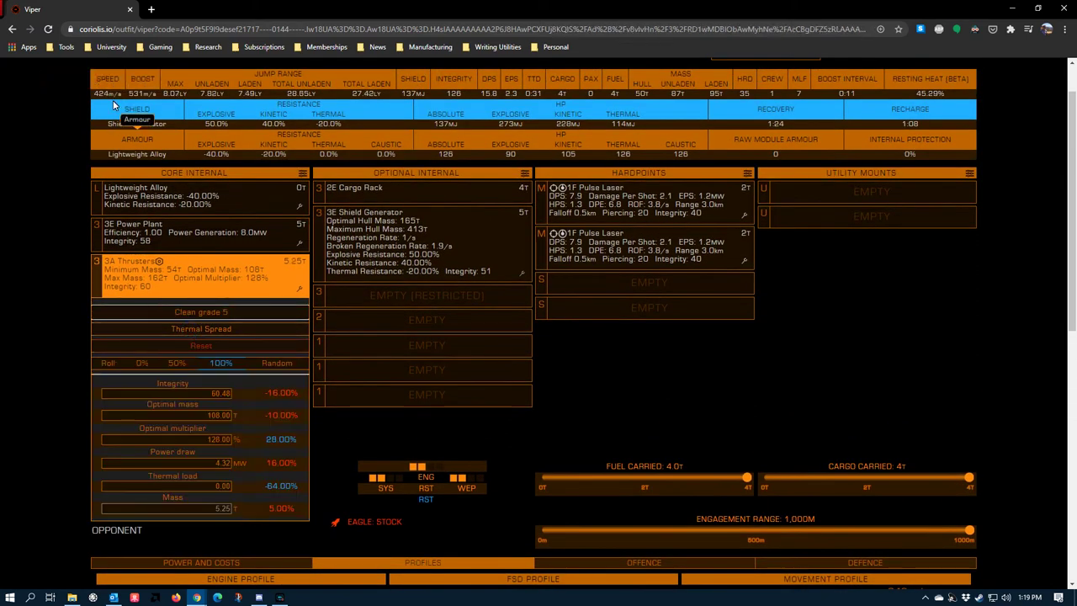
pyautogui.click(208, 329)
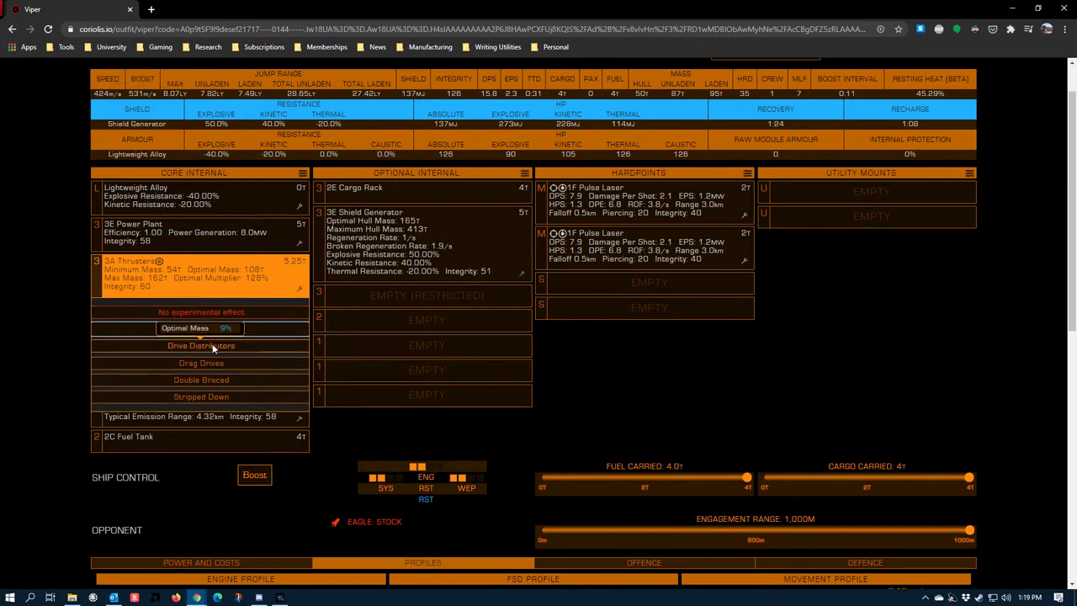
pyautogui.scroll(-5, 165, 379)
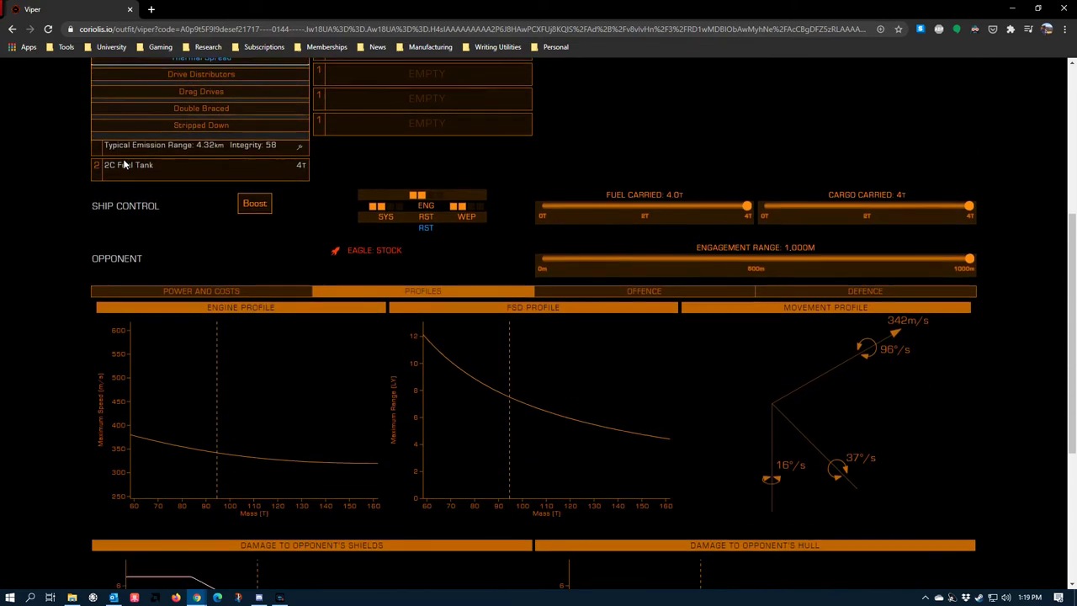
pyautogui.scroll(1, 135, 147)
pyautogui.scroll(4, 183, 277)
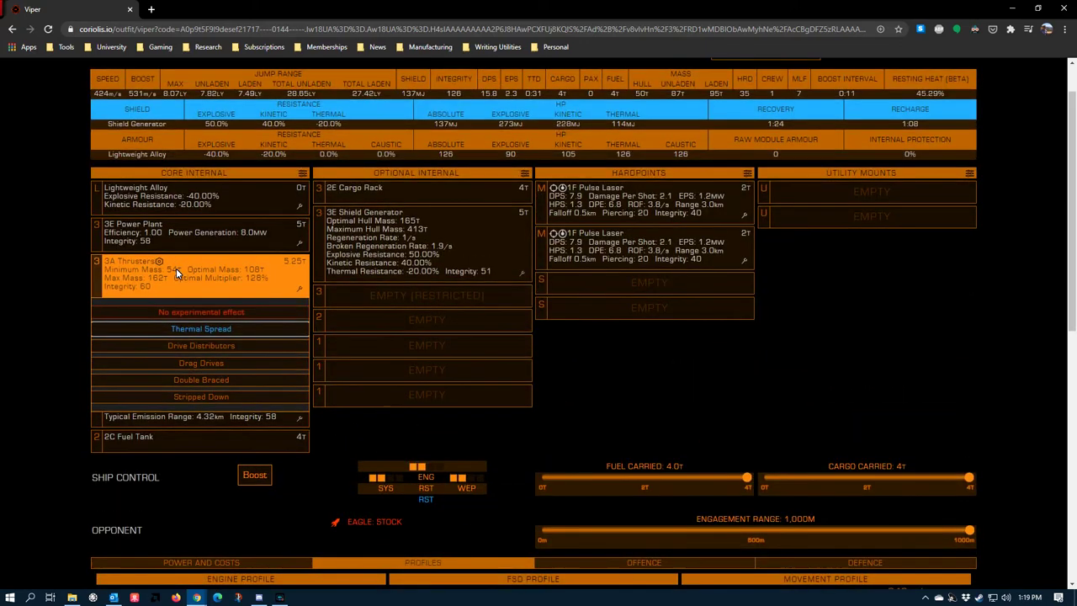
# Step: Compare Drive Distributors and Thermal Spread, then settle on Drag Drives for 133.12% optimal multiplier
pyautogui.click(210, 347)
pyautogui.scroll(-4, 187, 300)
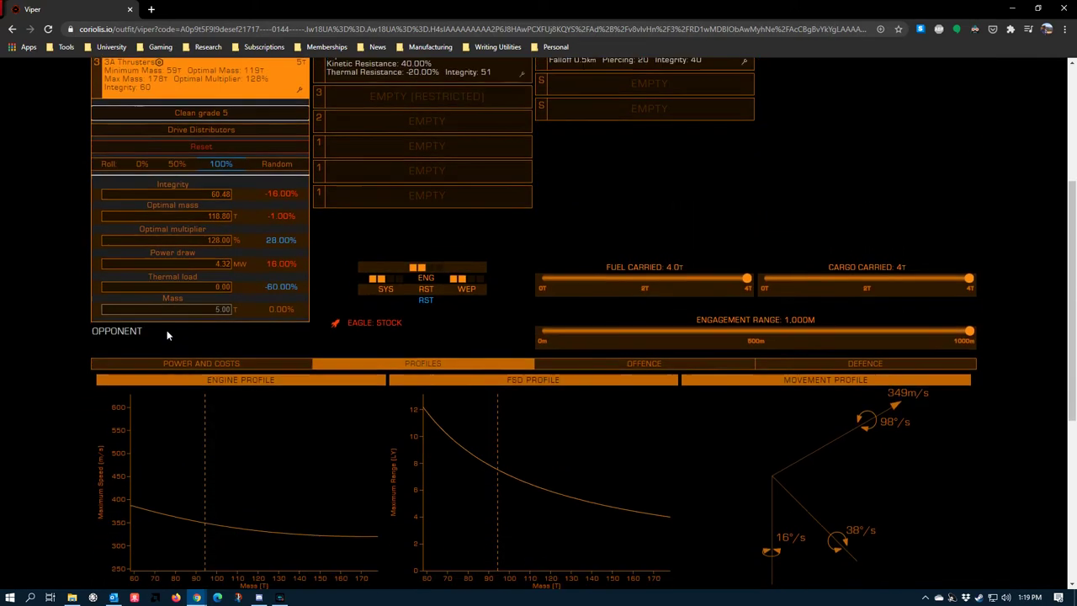
pyautogui.click(214, 105)
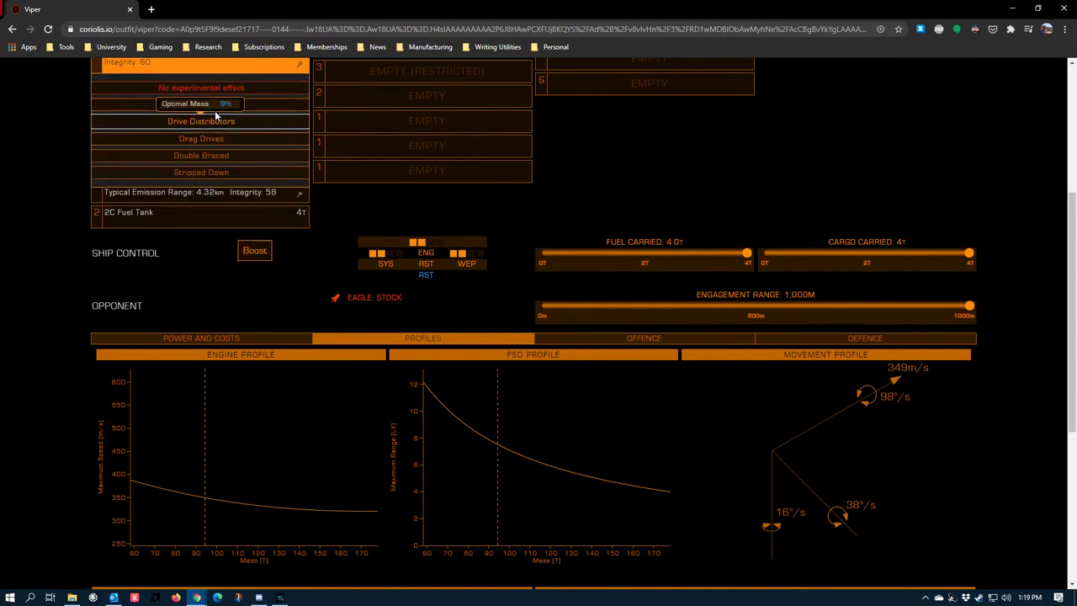
pyautogui.click(209, 106)
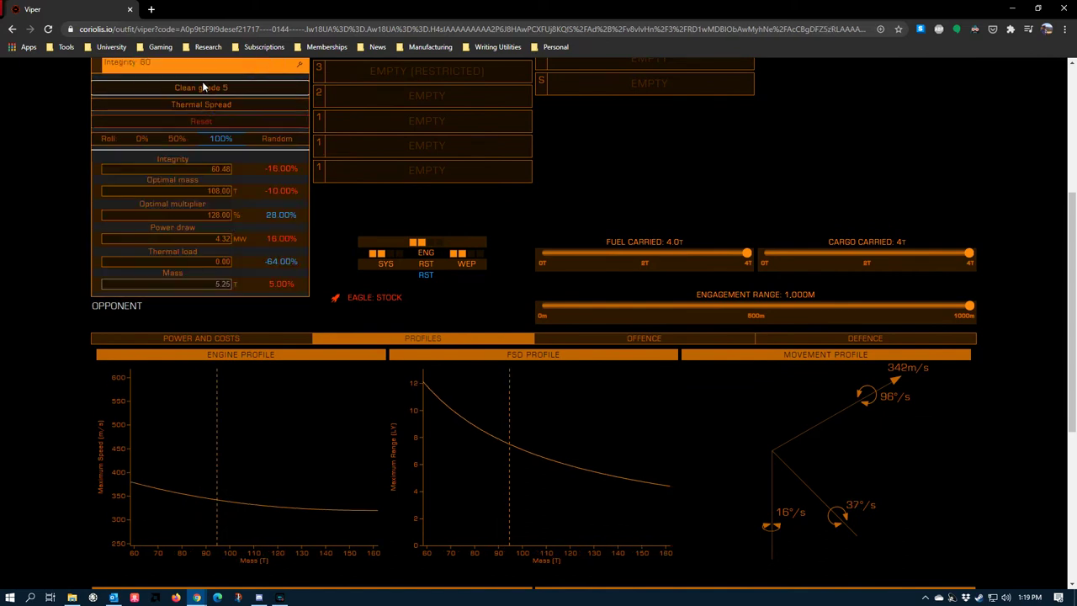
pyautogui.click(203, 86)
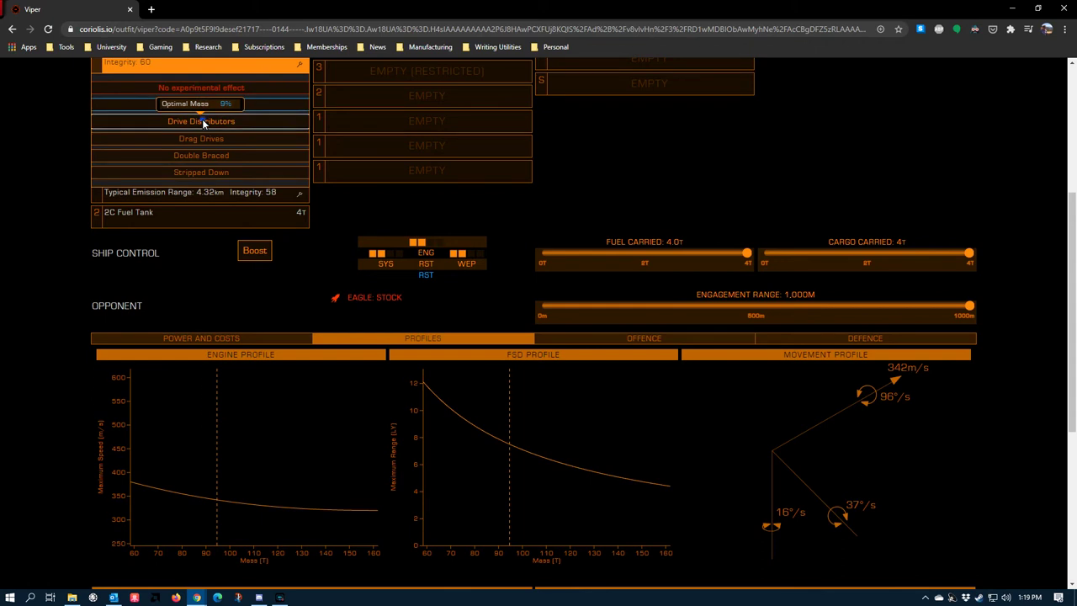
pyautogui.click(202, 121)
pyautogui.click(199, 87)
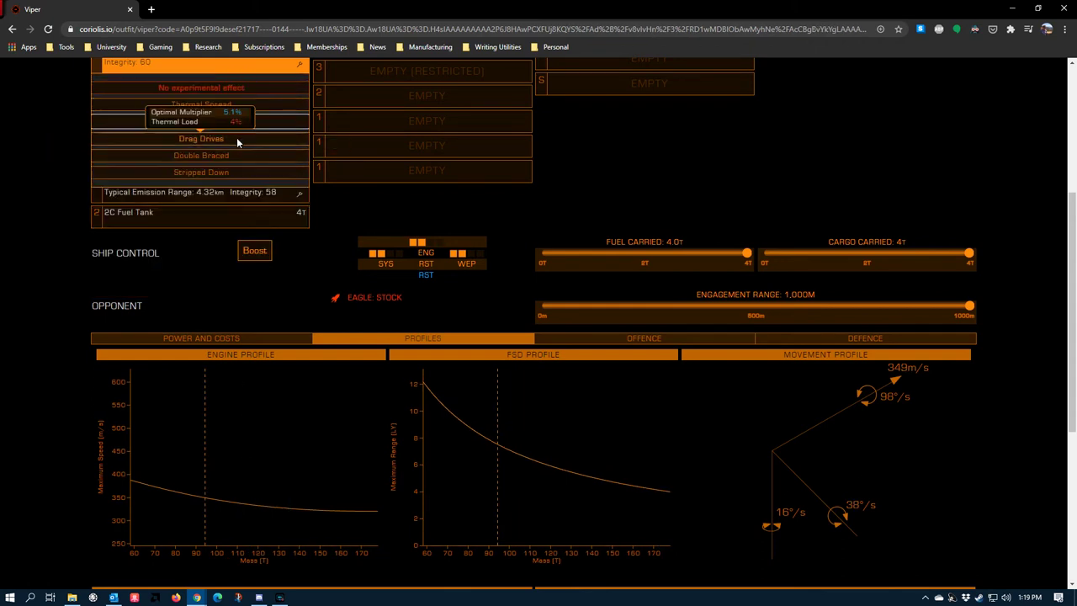
pyautogui.click(209, 138)
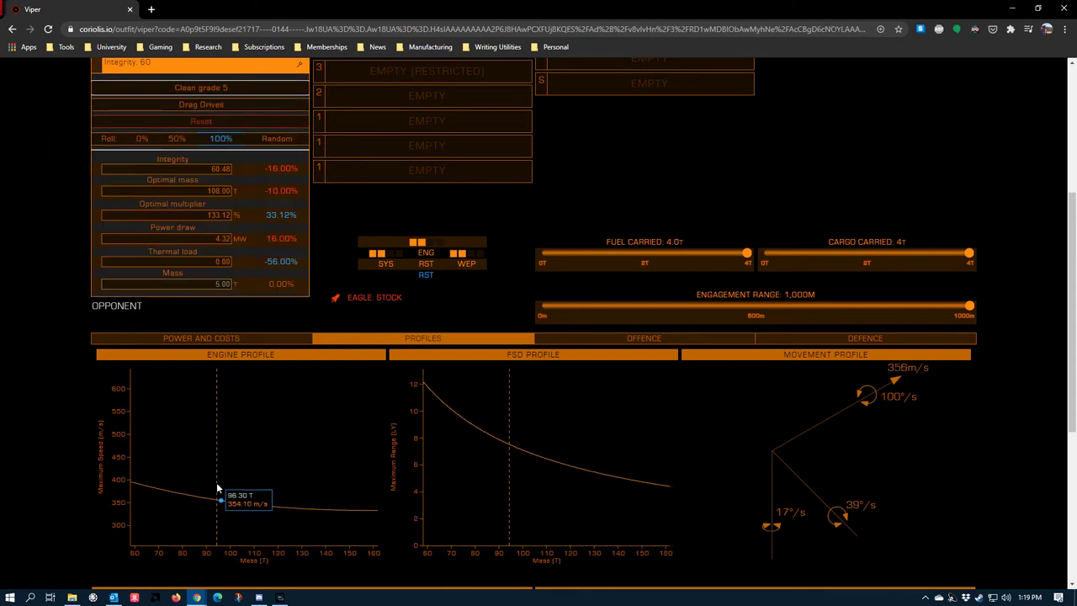
pyautogui.scroll(4, 144, 210)
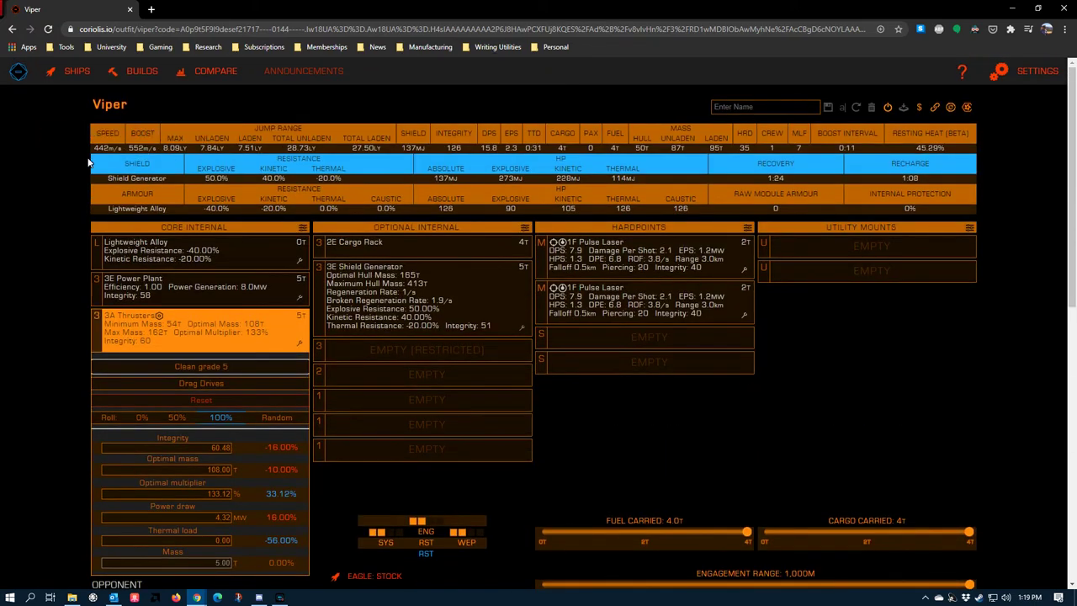
# Step: Reopen the 3A thrusters' engineering panel and list the Dirty, Reinforced and Clean grades 1–5
pyautogui.click(44, 268)
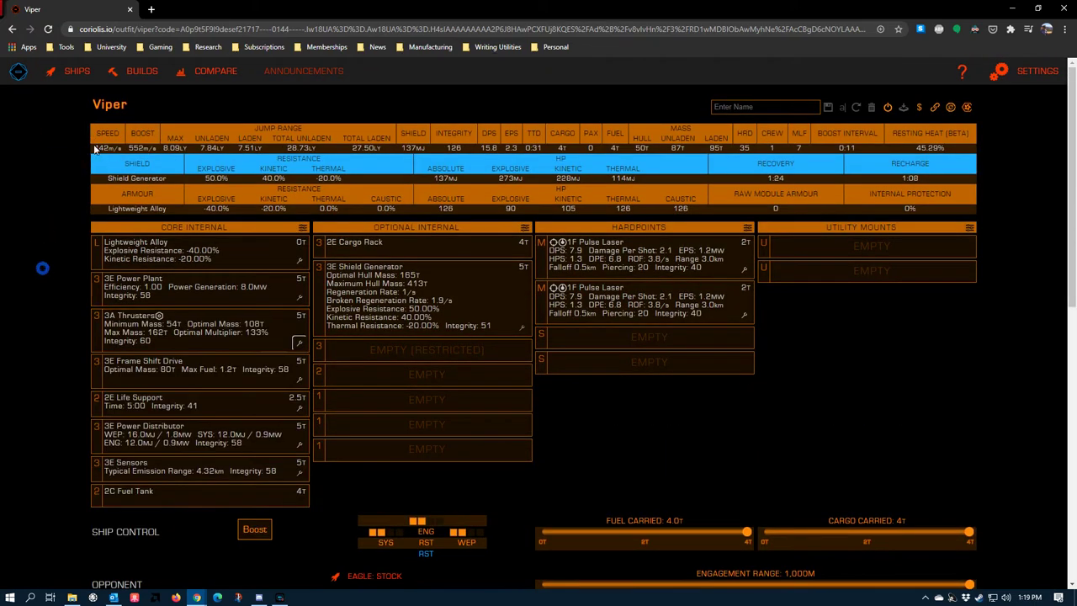
pyautogui.click(305, 345)
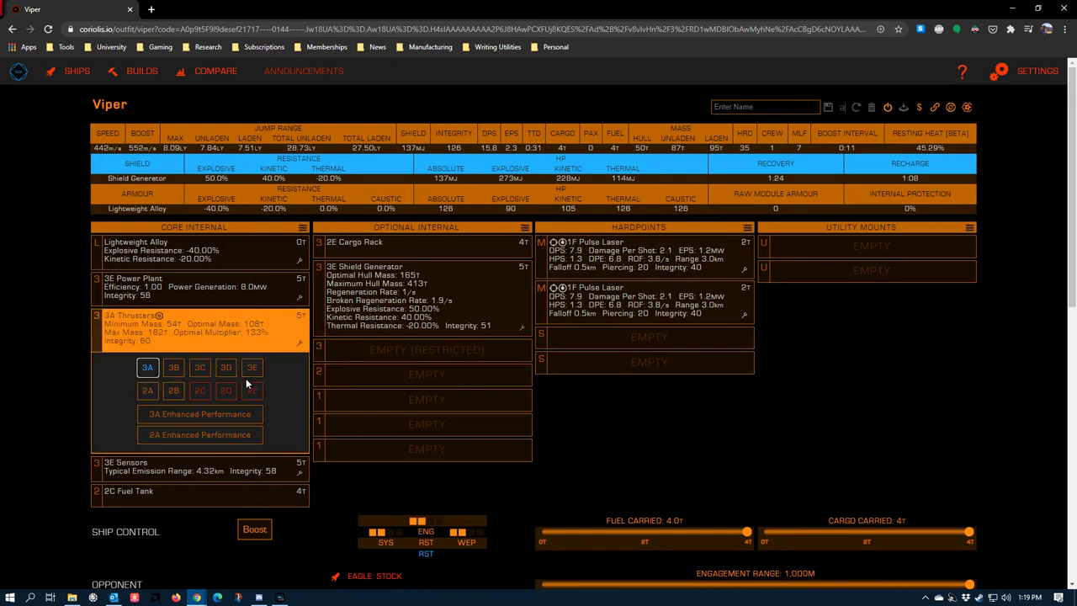
pyautogui.click(34, 344)
pyautogui.click(299, 343)
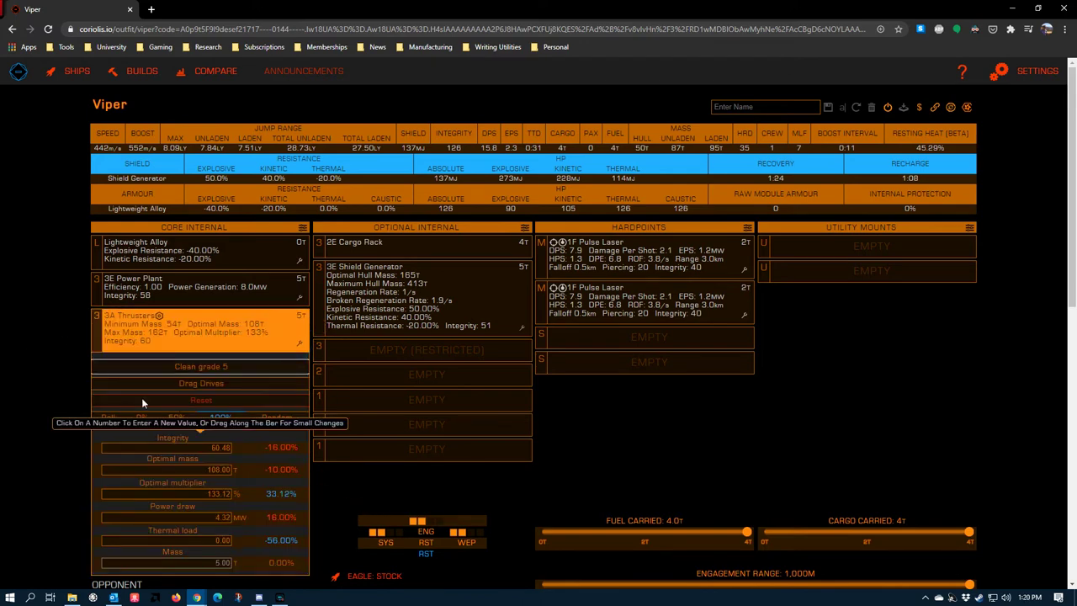
pyautogui.click(29, 319)
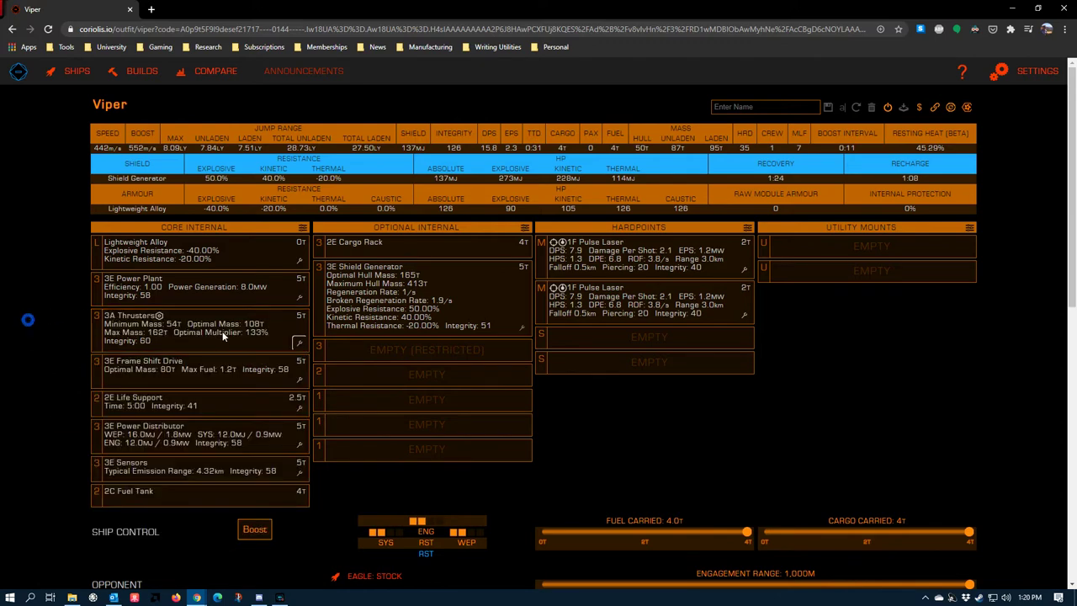
pyautogui.click(298, 343)
pyautogui.click(159, 370)
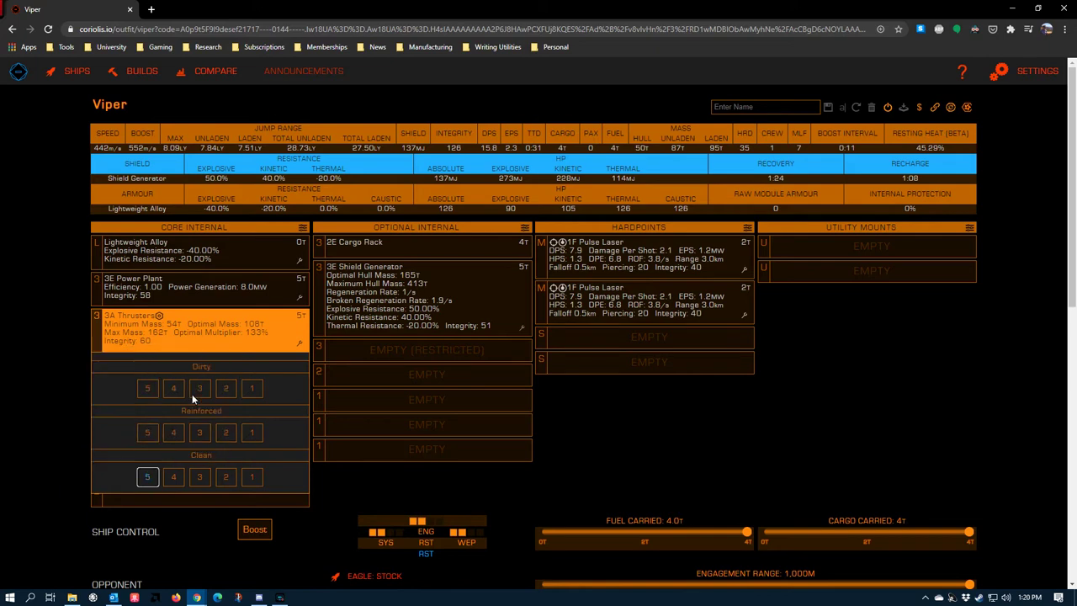
pyautogui.click(148, 480)
pyautogui.moveTo(148, 487)
pyautogui.scroll(-4, 59, 249)
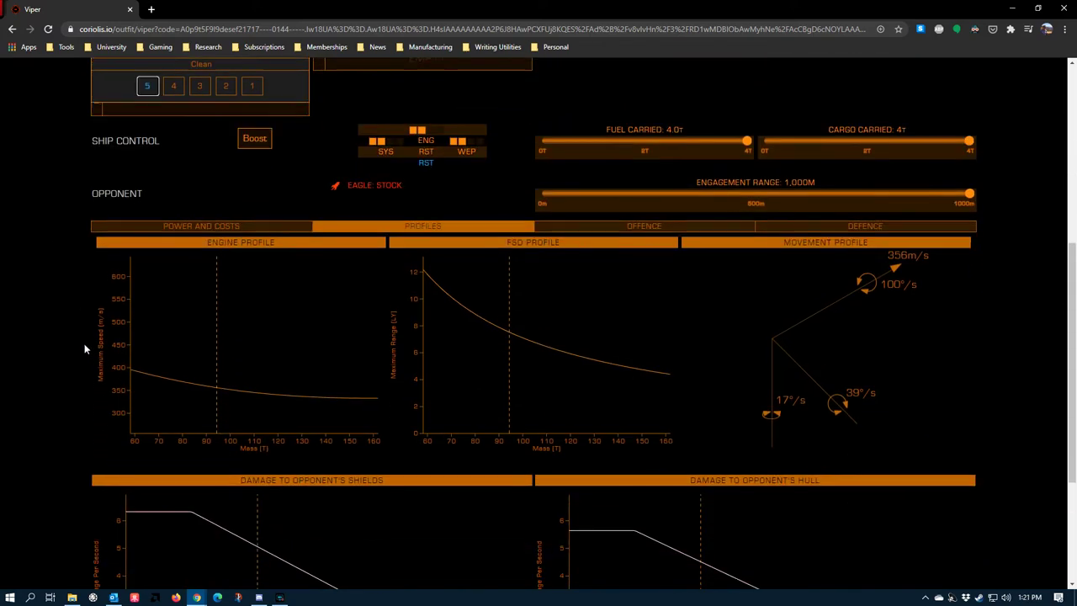
# Step: Switch the Viper's 3A thrusters to Dirty grade 5, reaching 462 m/s speed and 577 m/s boost
pyautogui.scroll(2, 84, 349)
pyautogui.scroll(1, 33, 263)
pyautogui.click(33, 262)
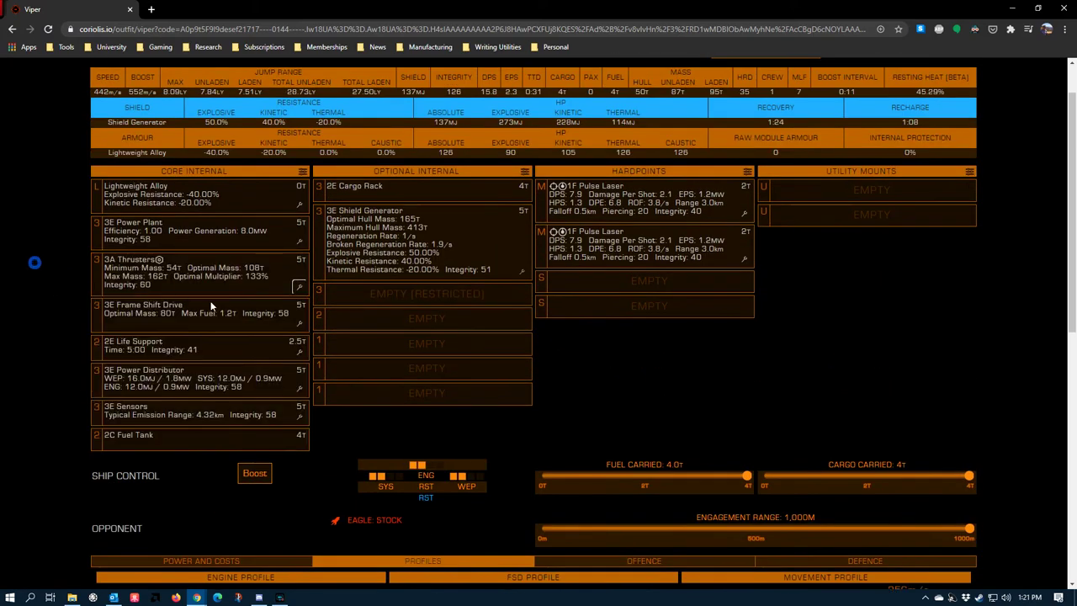
pyautogui.click(297, 288)
pyautogui.scroll(-2, 34, 303)
pyautogui.click(142, 103)
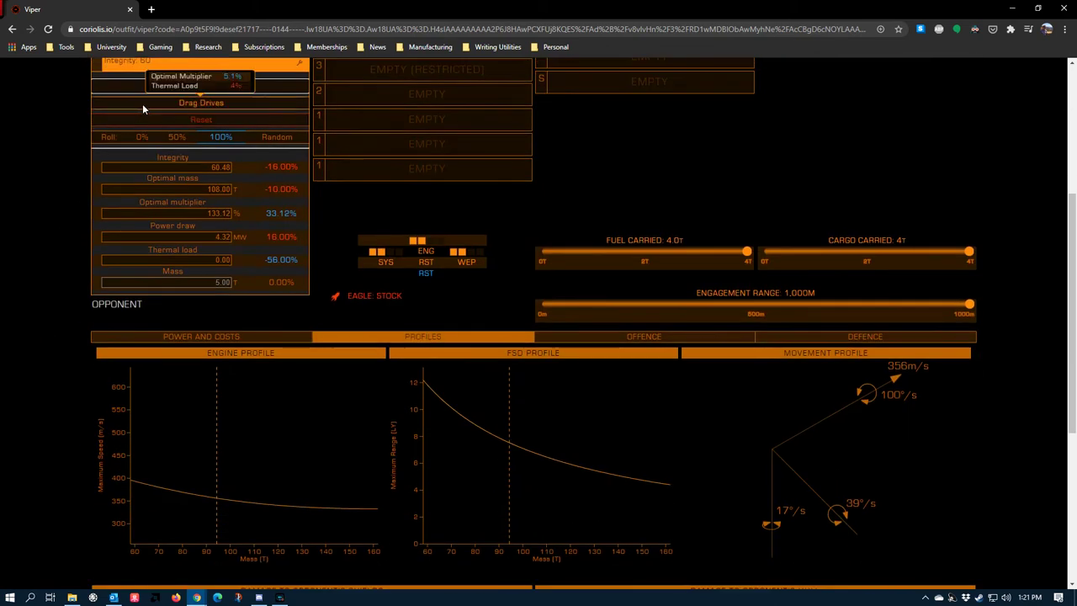
pyautogui.click(279, 70)
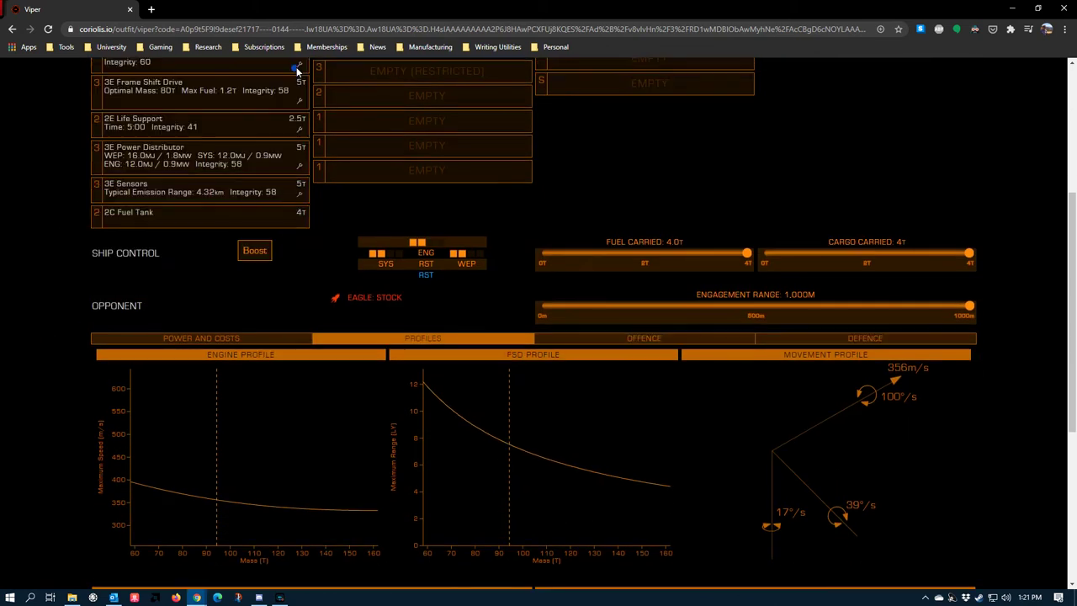
pyautogui.click(288, 67)
pyautogui.click(202, 88)
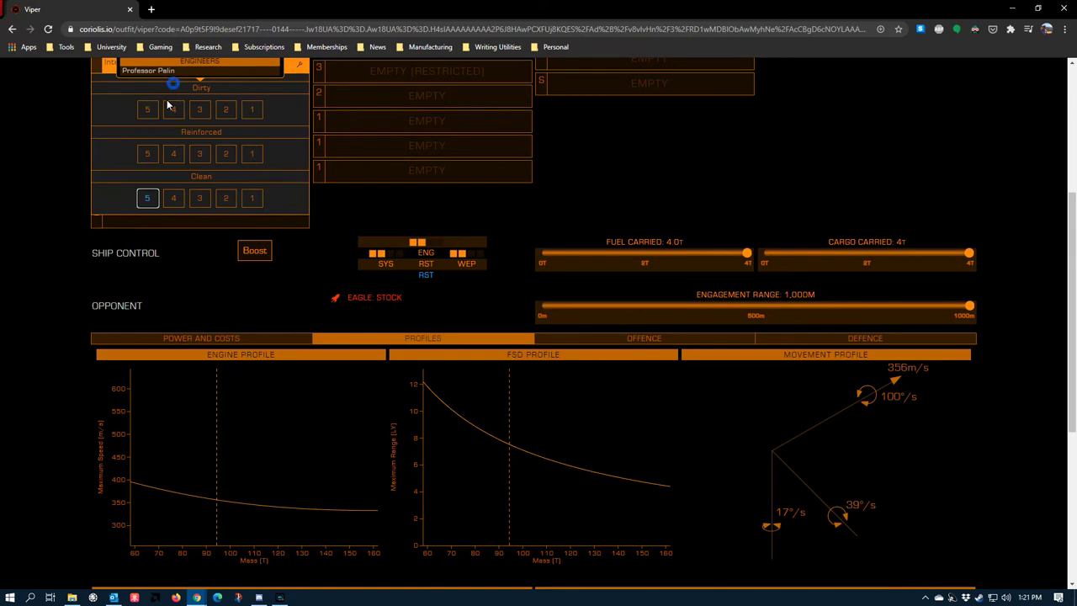
pyautogui.click(147, 108)
pyautogui.scroll(-1, 187, 323)
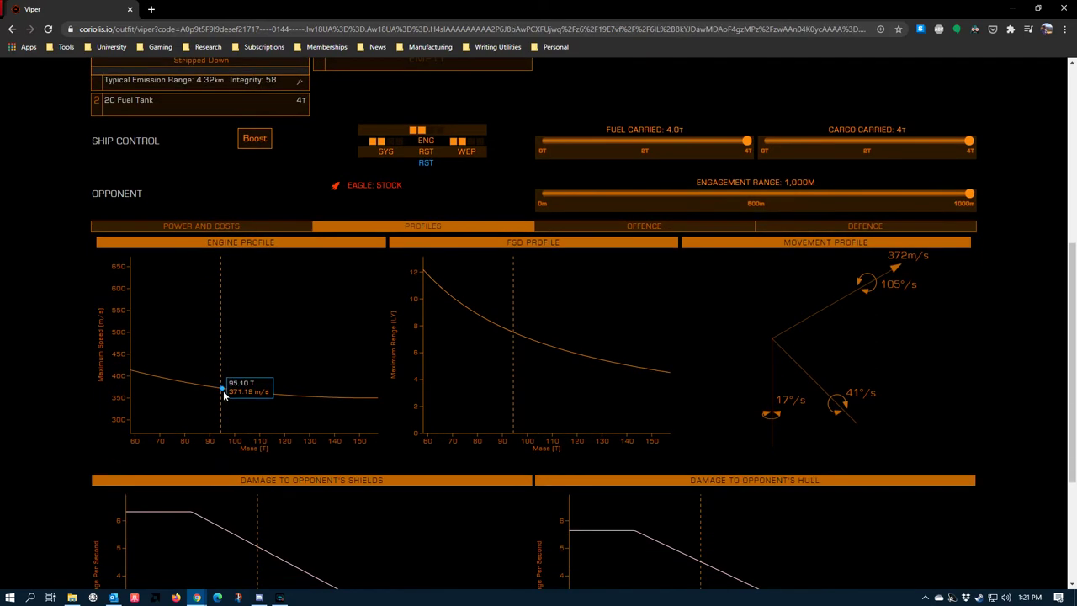
pyautogui.scroll(4, 144, 449)
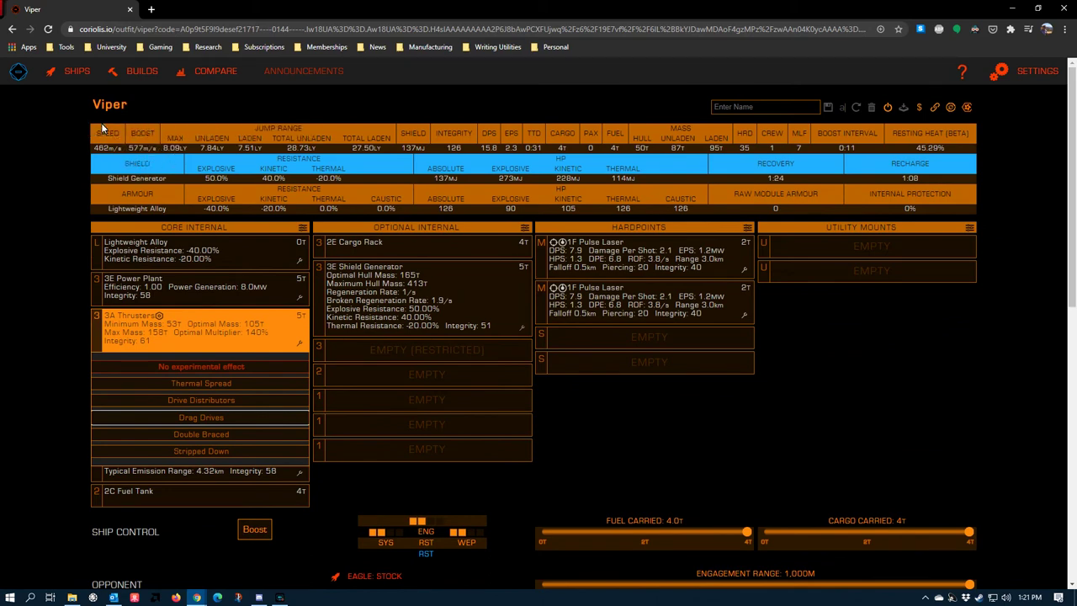
# Step: Show the Dirty grade 5 thruster summary: 105 t optimal mass, 140% multiplier, +60% thermal load
pyautogui.click(299, 342)
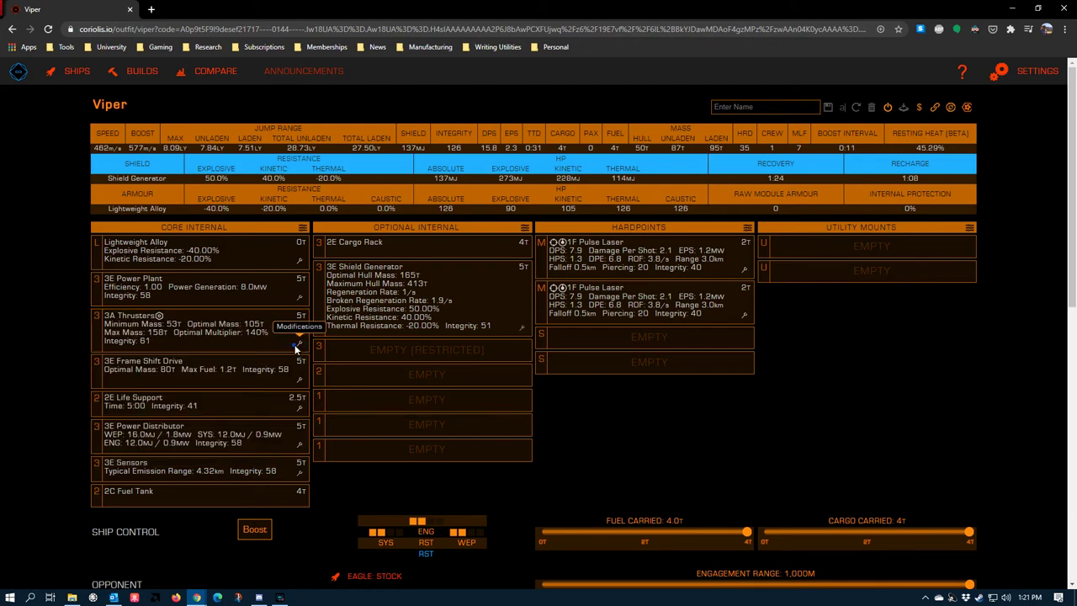
pyautogui.click(297, 344)
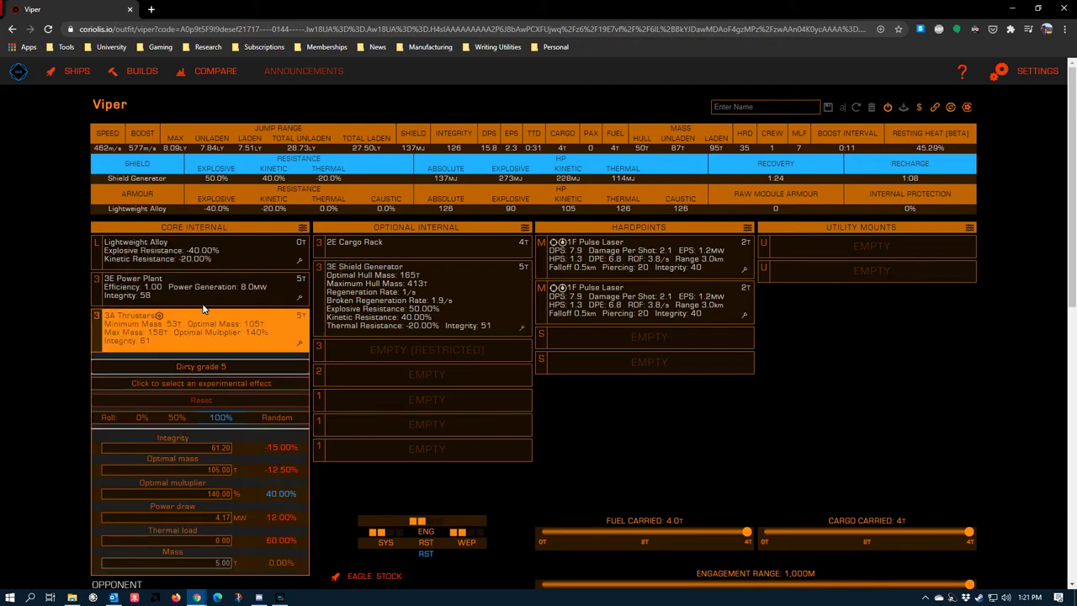
pyautogui.moveTo(193, 367)
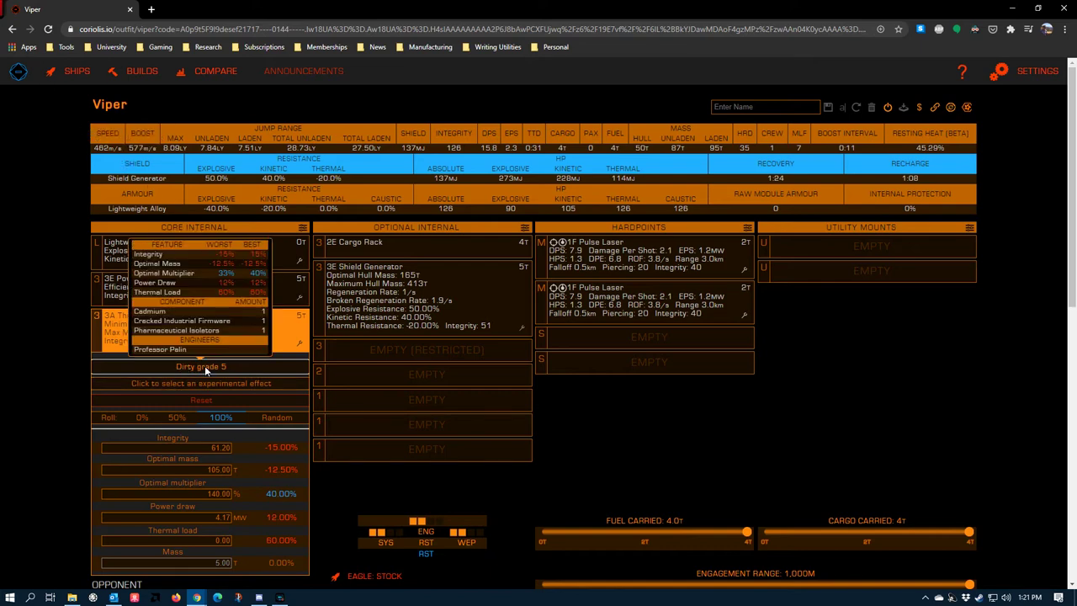
# Step: Add the Drag Drives experimental effect to the Viper's Dirty grade 5 thrusters
pyautogui.click(25, 355)
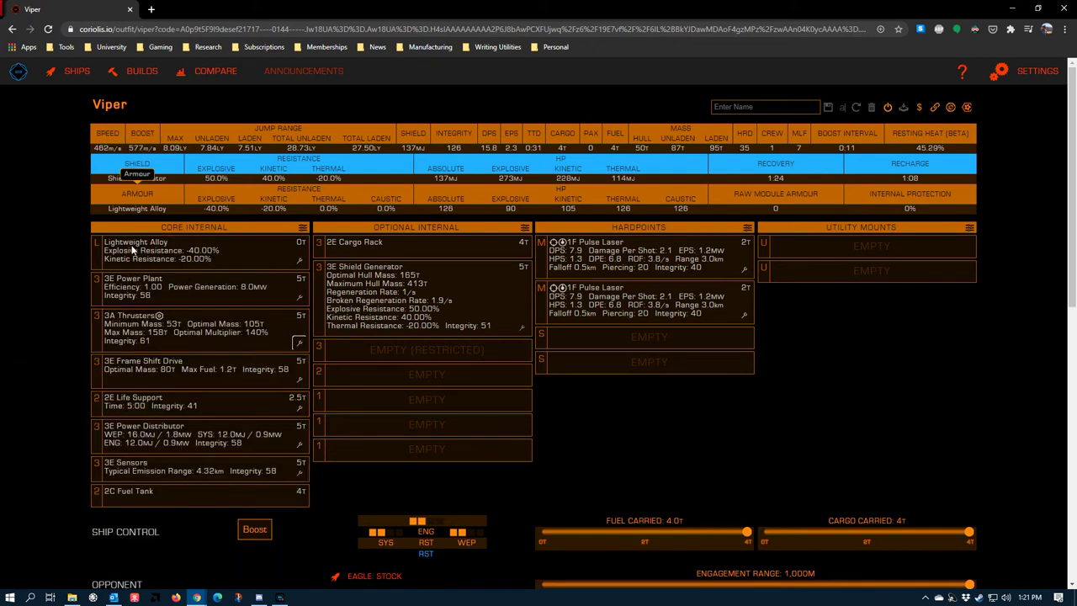
pyautogui.scroll(-3, 154, 315)
pyautogui.scroll(-1, 154, 315)
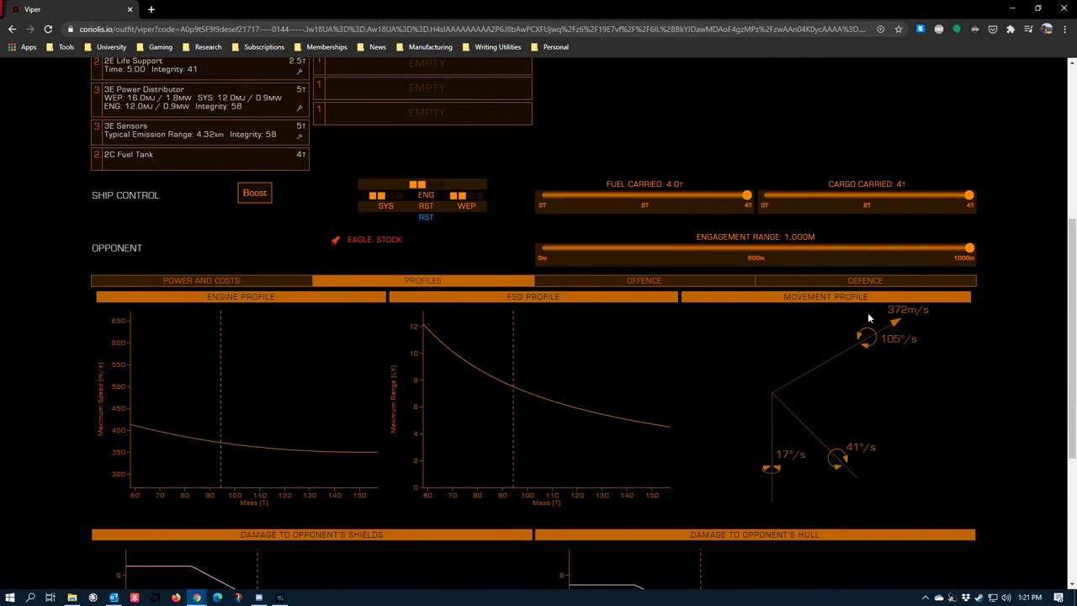
pyautogui.scroll(3, 869, 318)
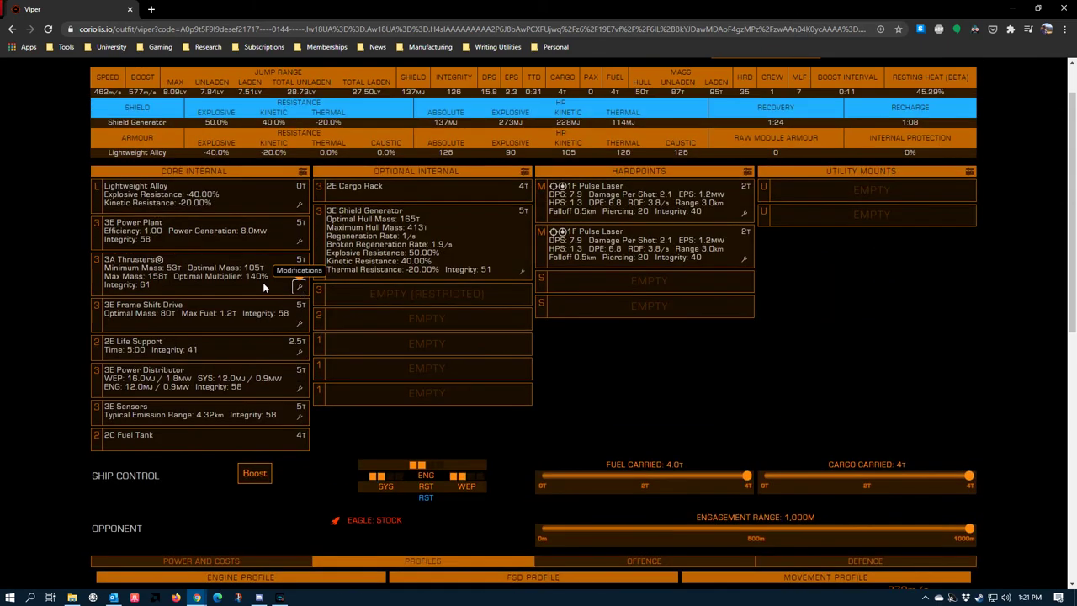
pyautogui.click(299, 286)
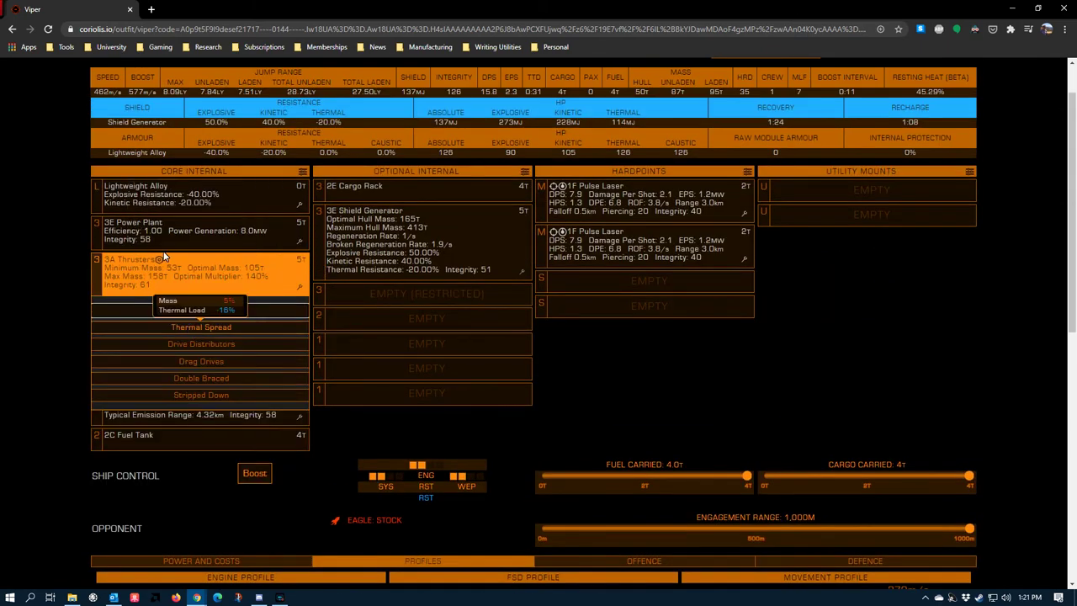
pyautogui.click(184, 360)
pyautogui.scroll(1, 40, 308)
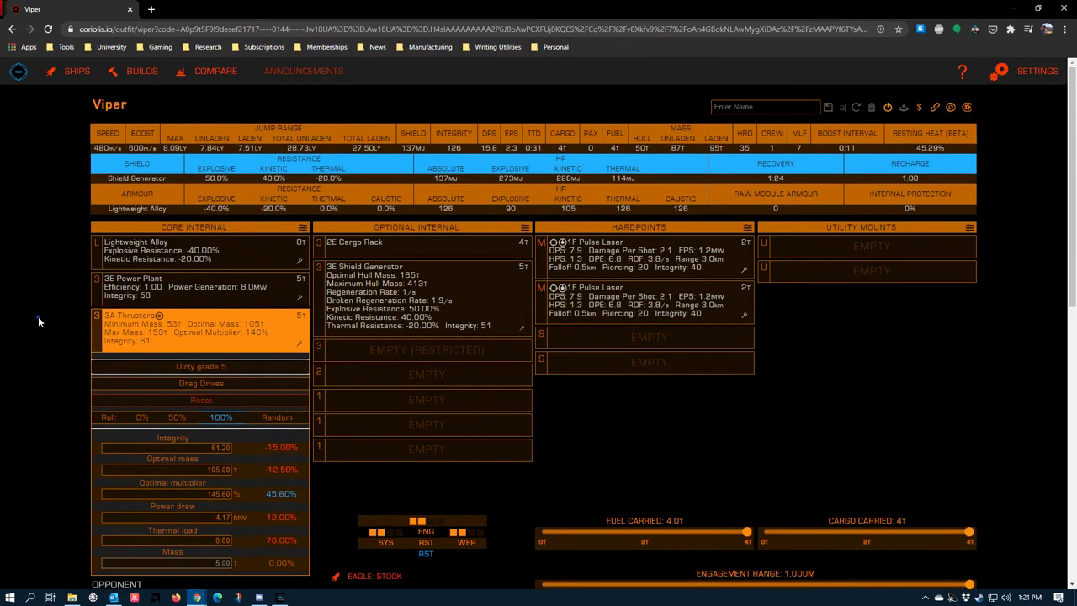
pyautogui.click(38, 317)
# Step: Recheck the thrusters' engineering: 146% optimal multiplier and 480 m/s speed
pyautogui.scroll(-4, 695, 478)
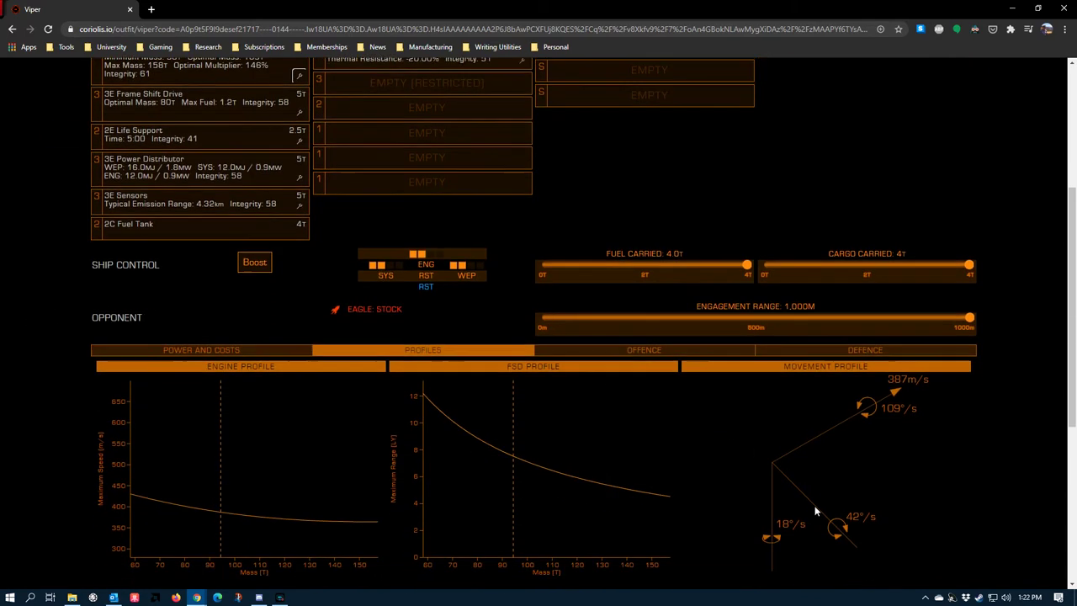
pyautogui.scroll(4, 454, 324)
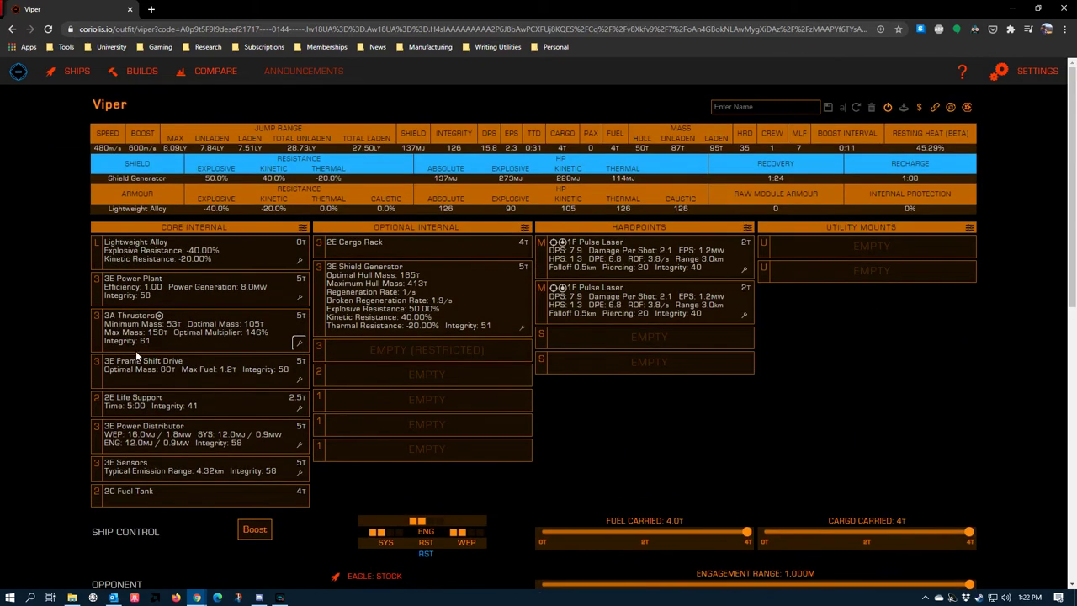
pyautogui.scroll(-2, 51, 315)
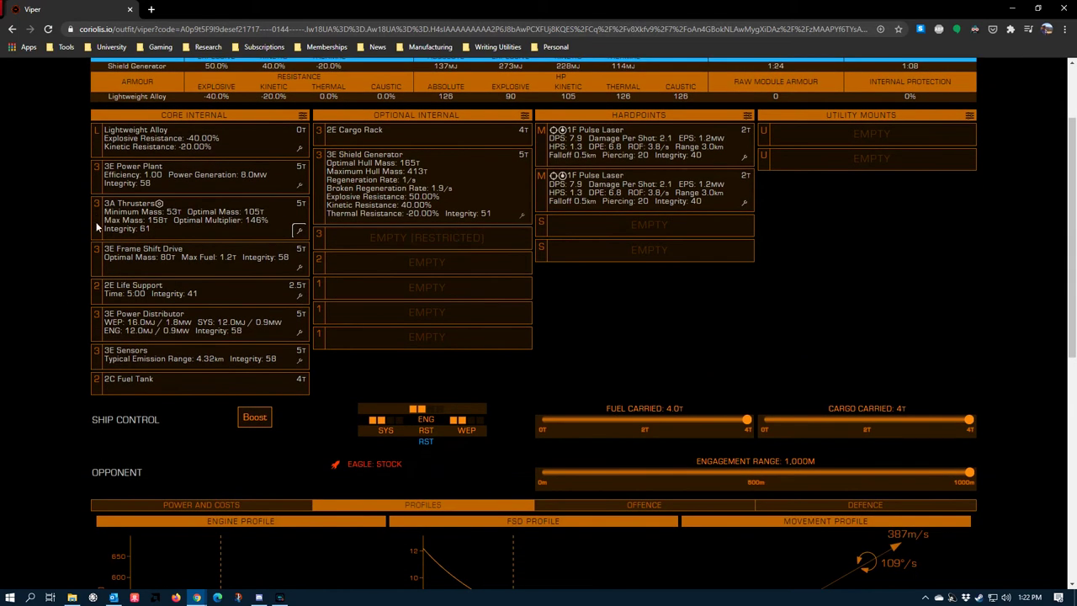
pyautogui.scroll(-1, 113, 316)
pyautogui.scroll(2, 135, 271)
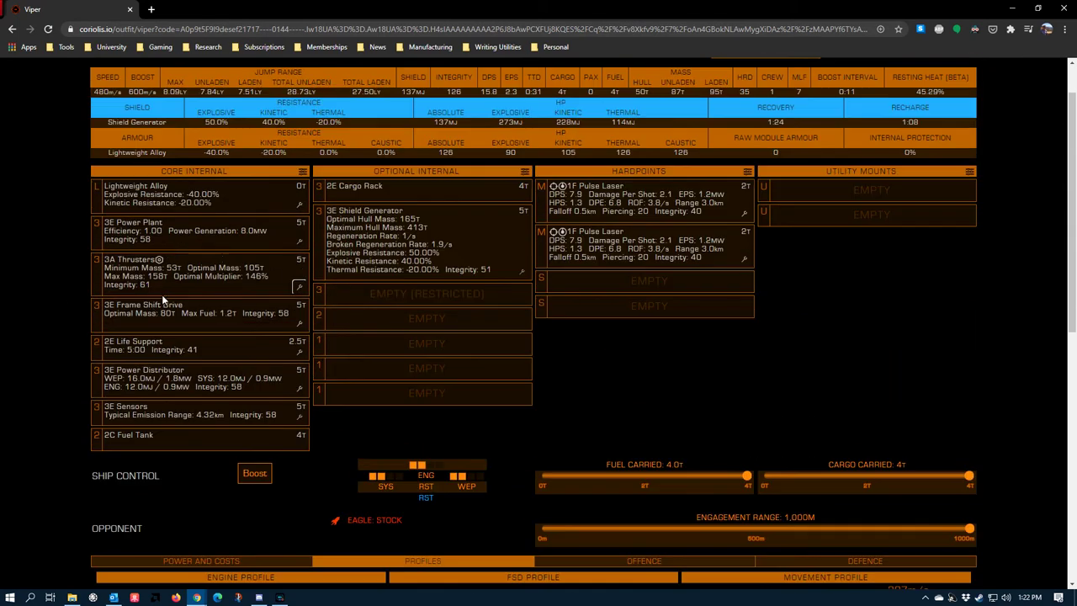
pyautogui.scroll(-4, 154, 304)
pyautogui.scroll(3, 85, 202)
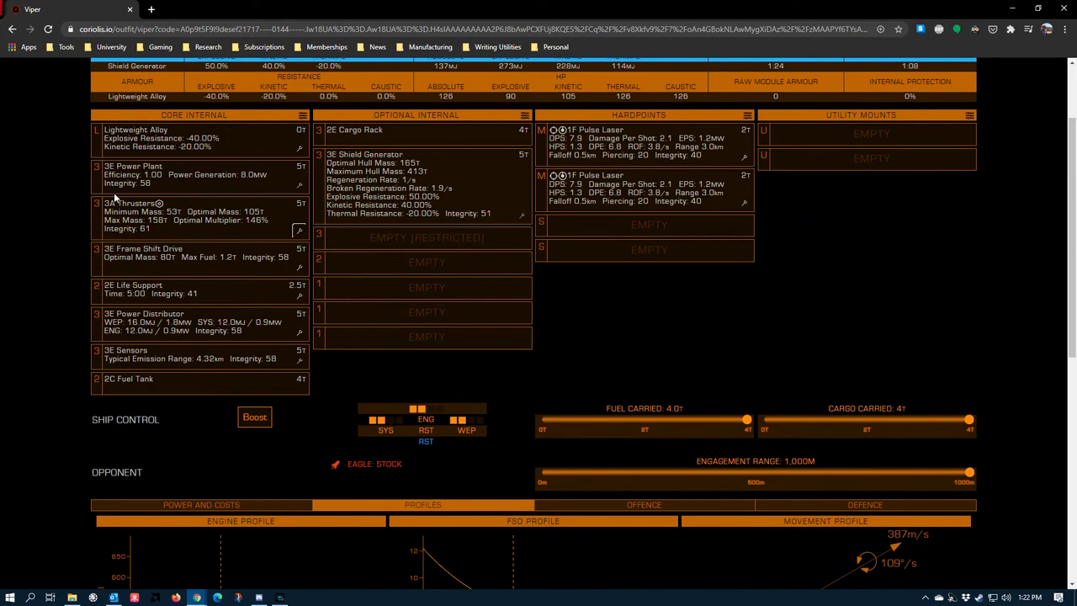
pyautogui.click(297, 230)
pyautogui.scroll(1, 39, 281)
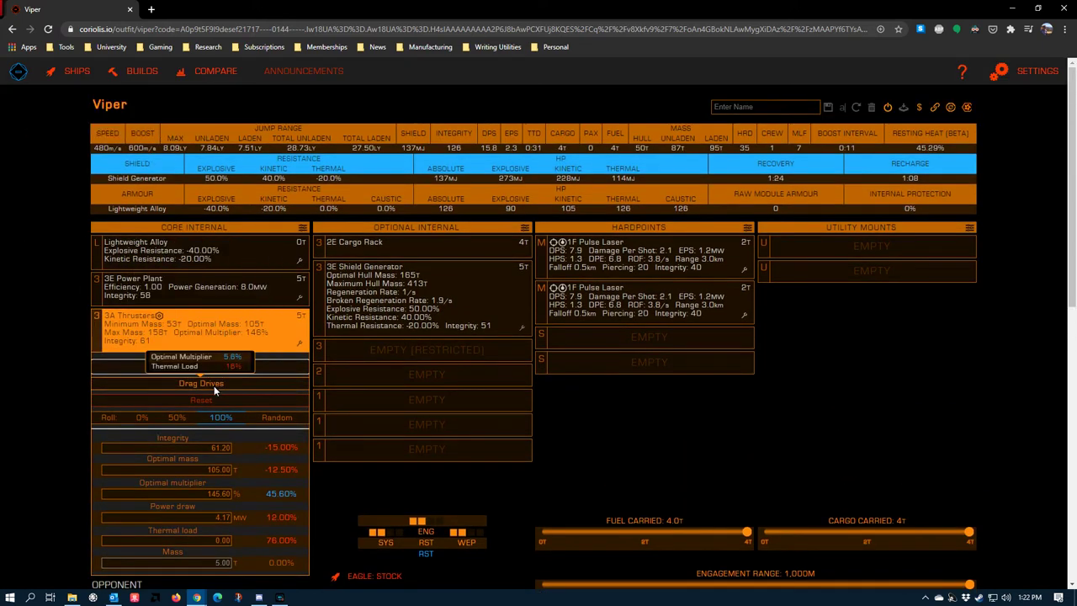
pyautogui.click(37, 362)
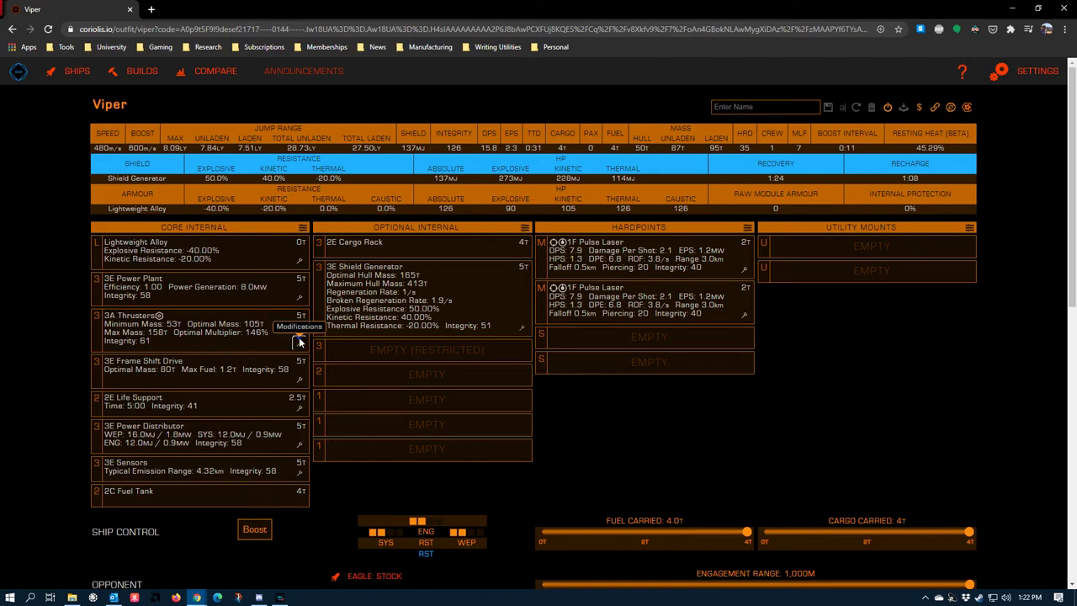
# Step: Swap in 3A Enhanced Performance thrusters engineered Dirty grade 5
pyautogui.click(297, 339)
pyautogui.click(45, 338)
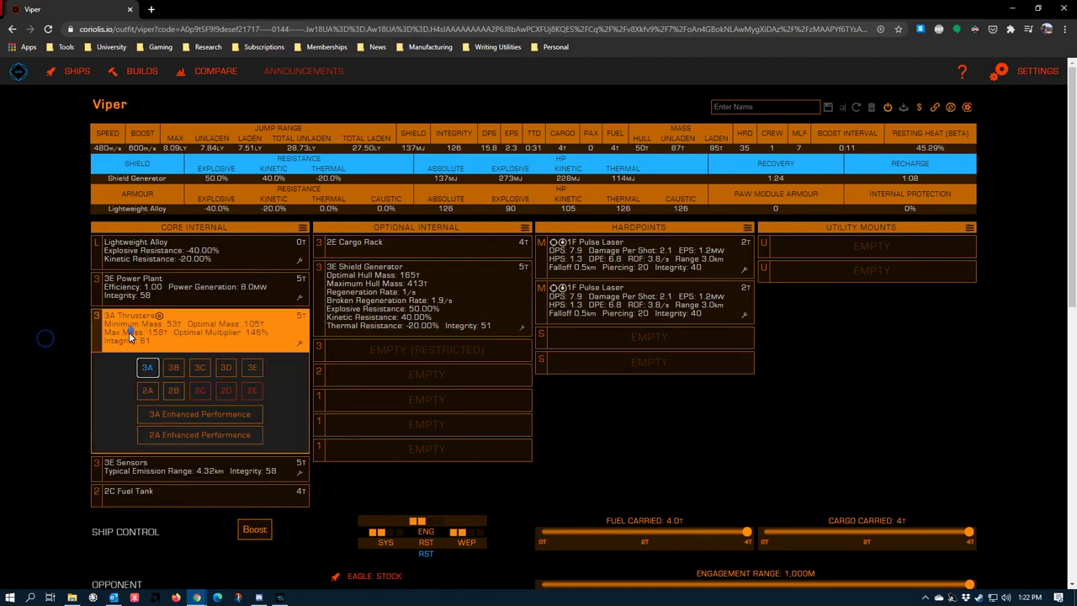
pyautogui.click(166, 409)
pyautogui.click(299, 341)
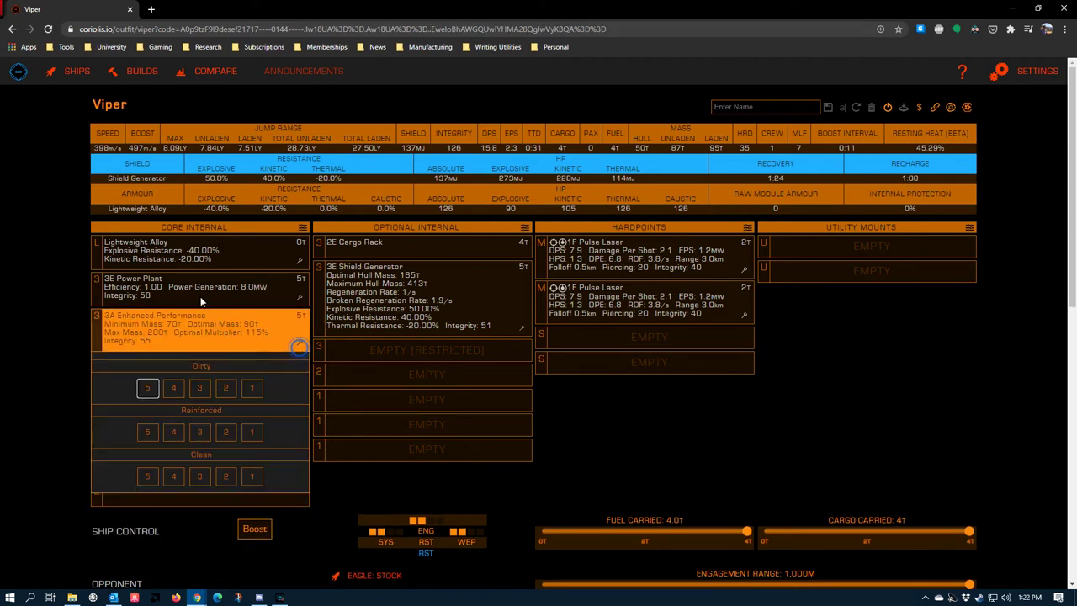
pyautogui.click(147, 388)
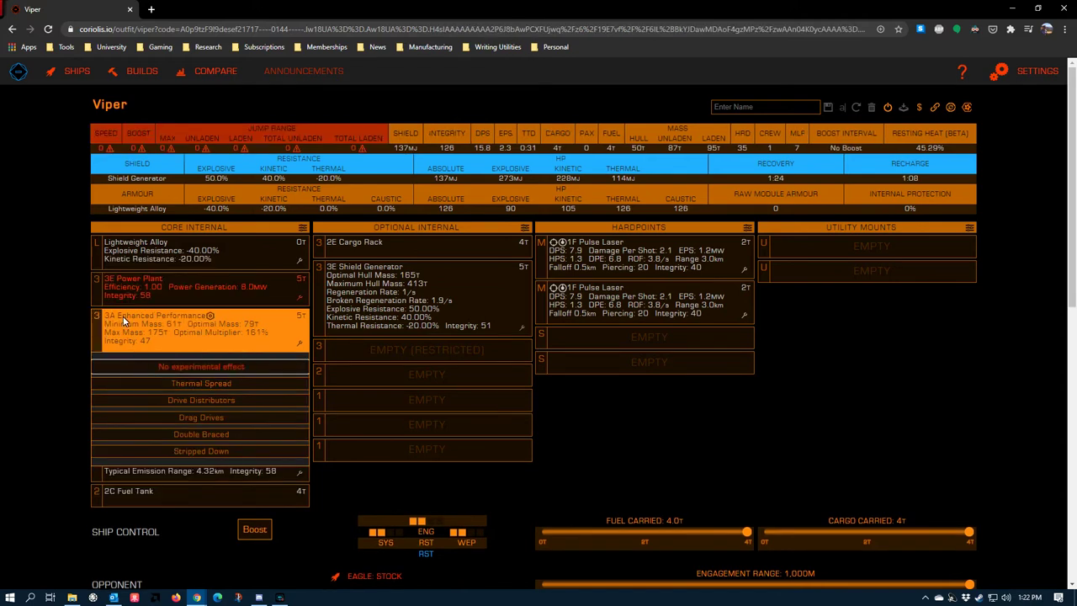
# Step: Apply the Drive Distributors experimental effect to the thrusters
pyautogui.scroll(-2, 126, 321)
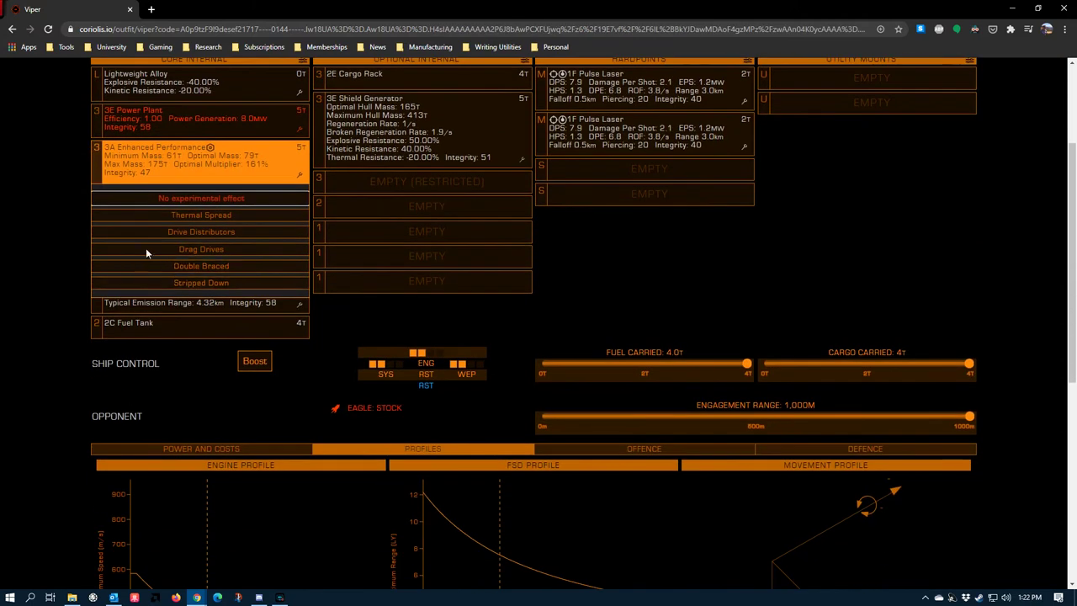
pyautogui.click(183, 232)
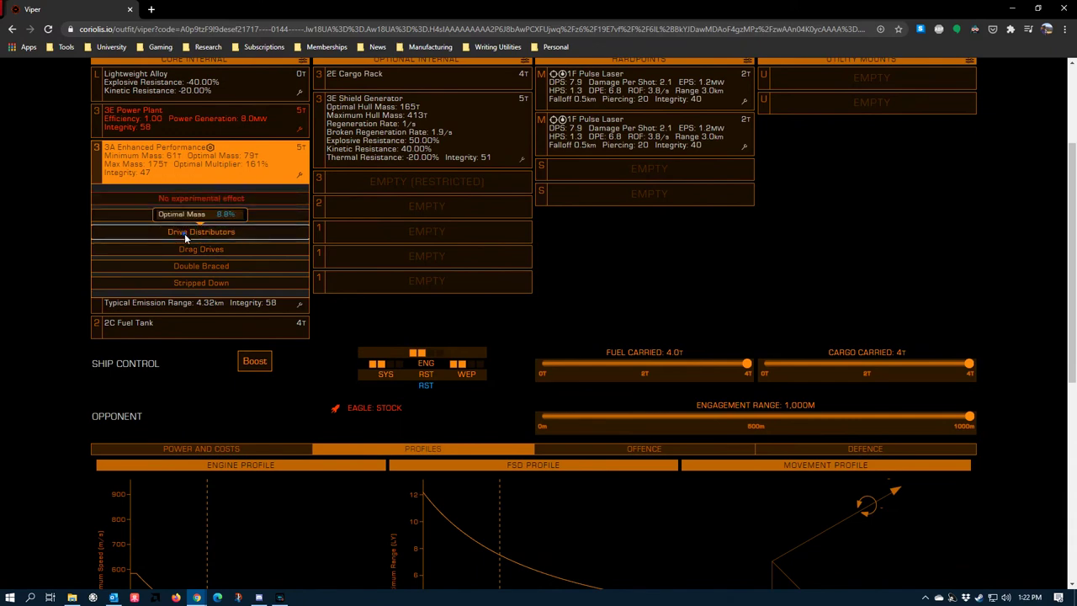
pyautogui.click(33, 221)
pyautogui.scroll(-3, 56, 288)
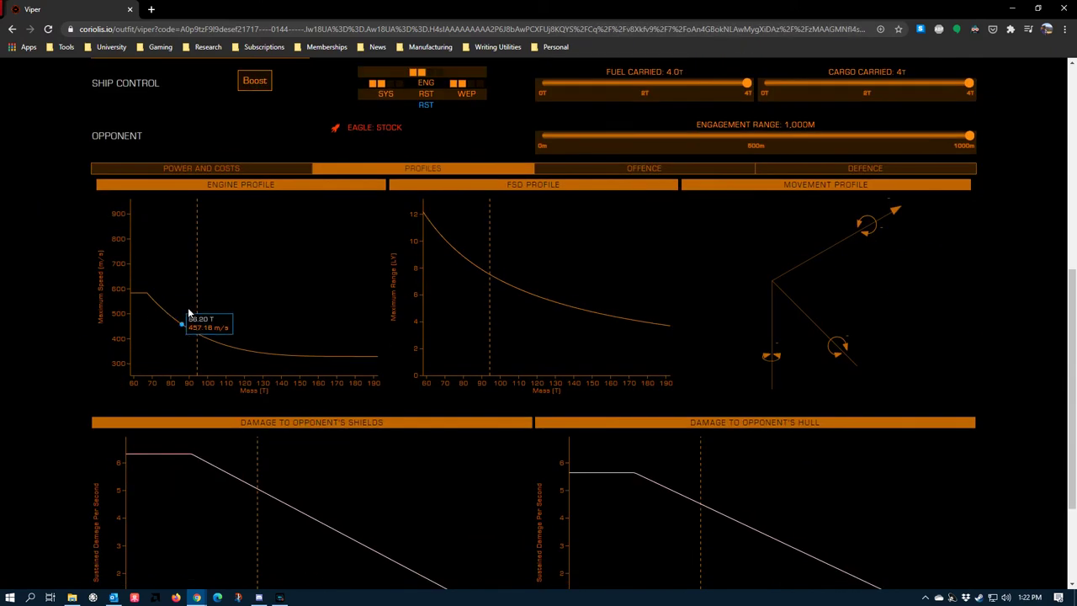
pyautogui.scroll(5, 172, 420)
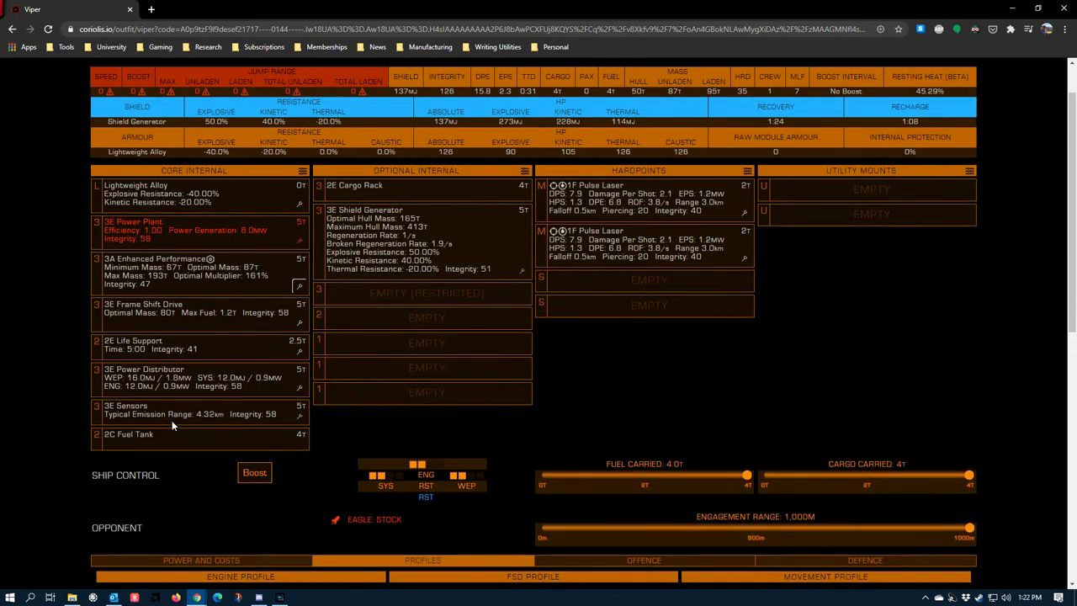
# Step: Fit a 3A power plant to the Viper
pyautogui.click(132, 285)
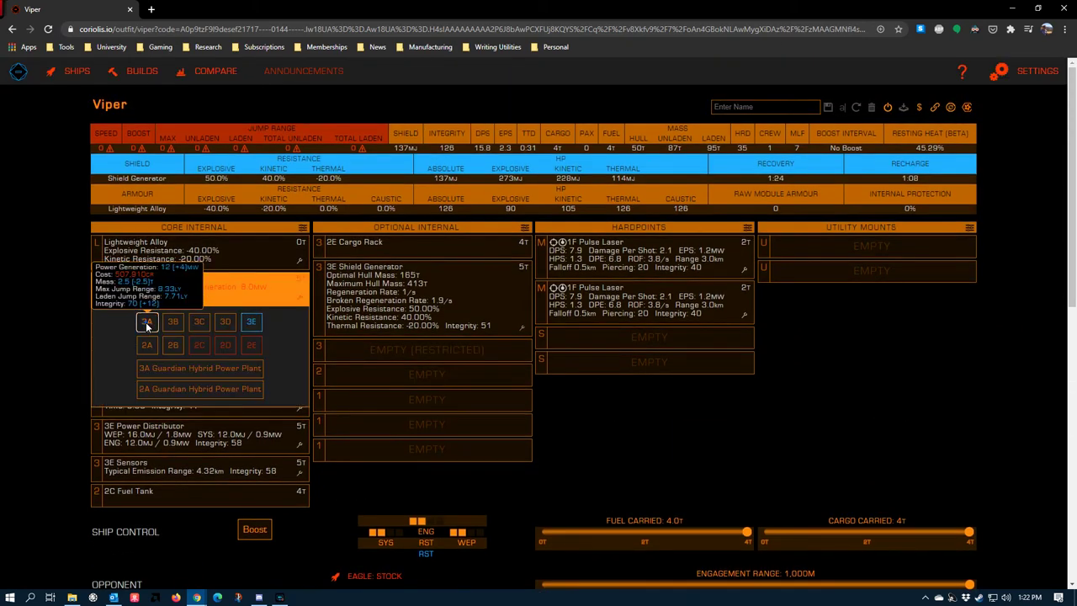
pyautogui.click(146, 319)
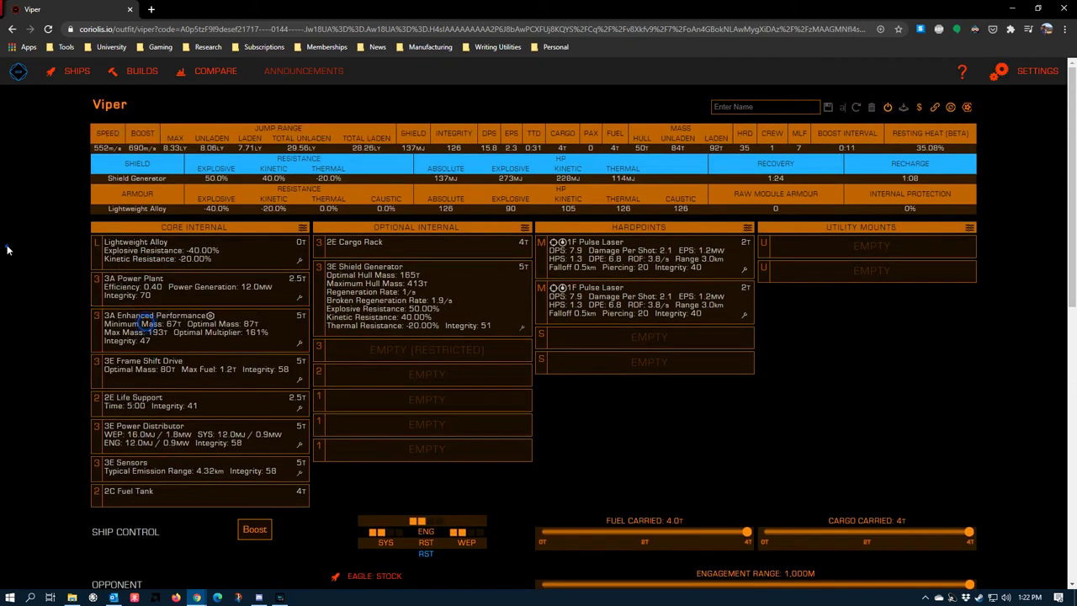
pyautogui.click(298, 342)
pyautogui.click(188, 363)
pyautogui.click(189, 362)
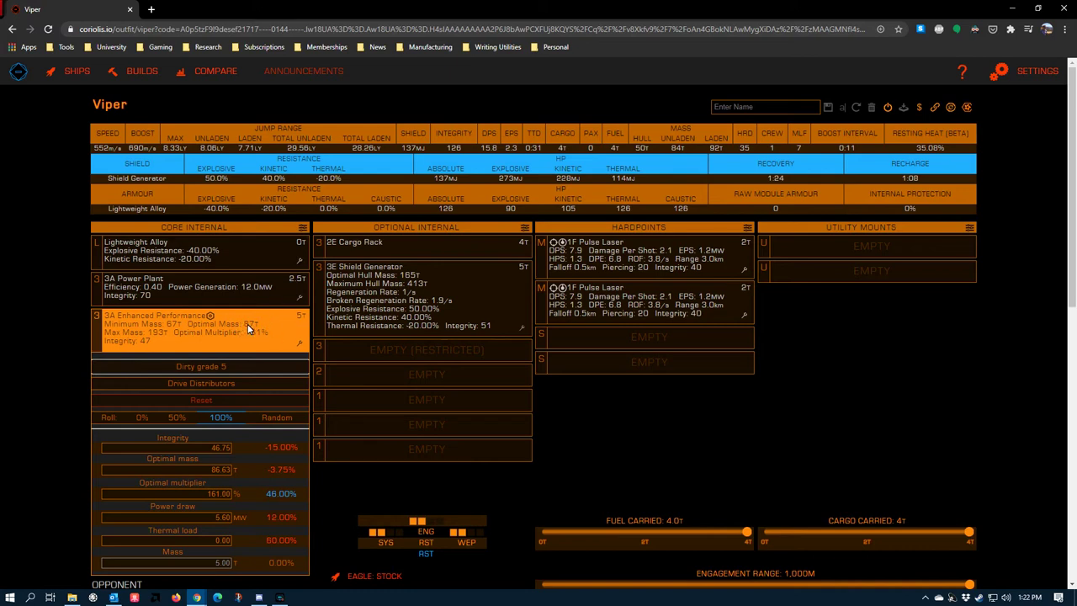
pyautogui.click(163, 384)
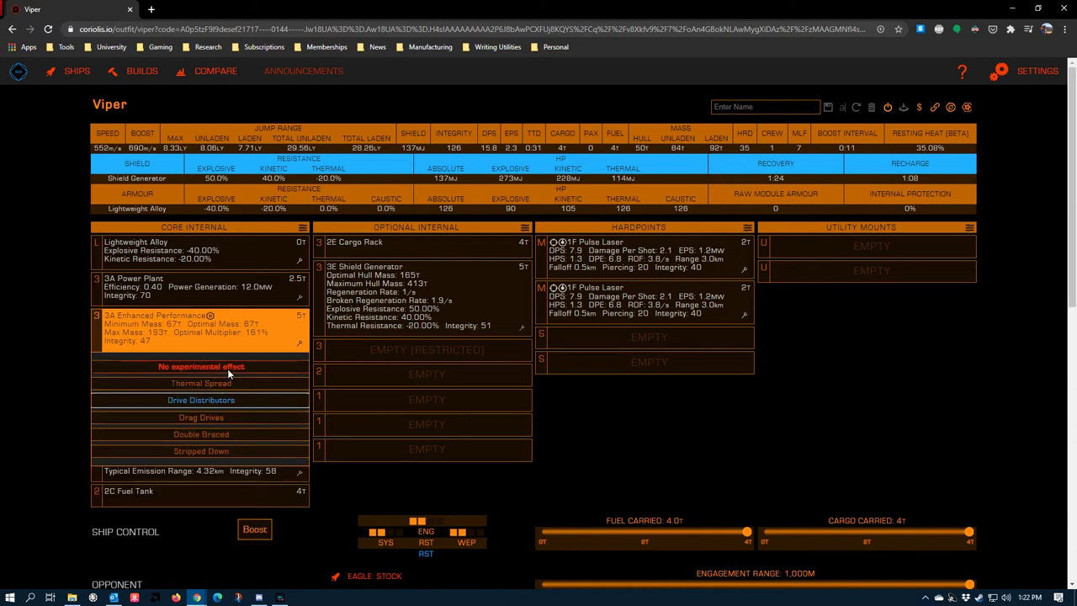
pyautogui.click(202, 419)
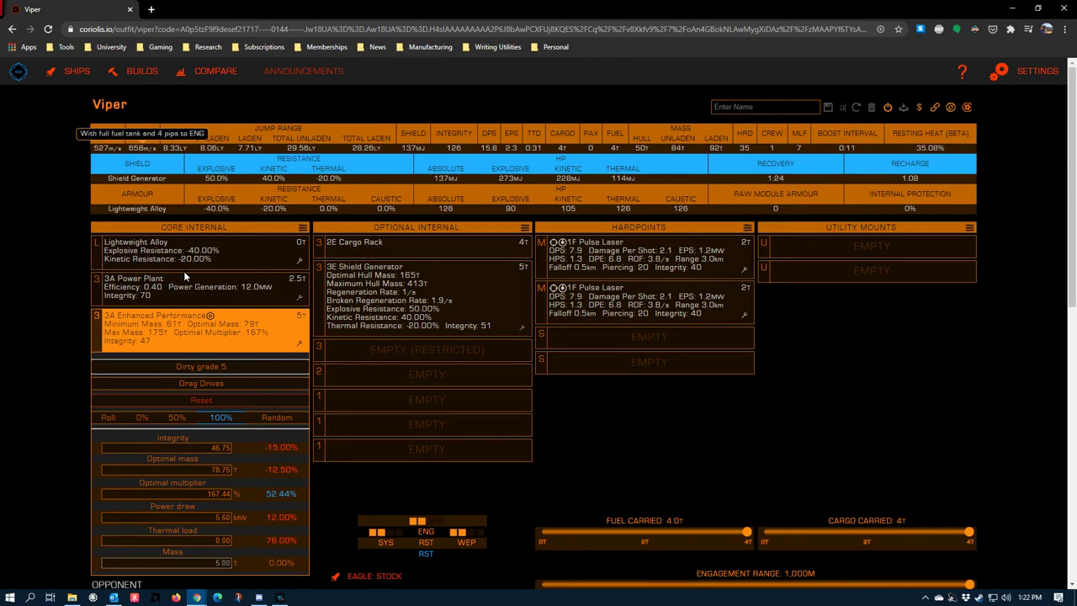
pyautogui.click(173, 389)
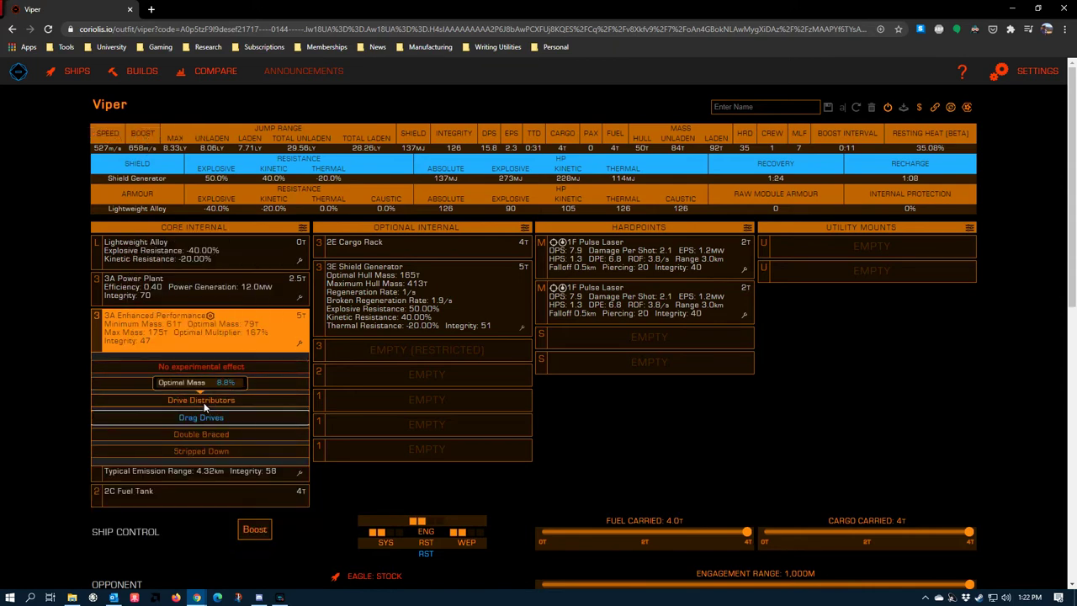
pyautogui.click(203, 398)
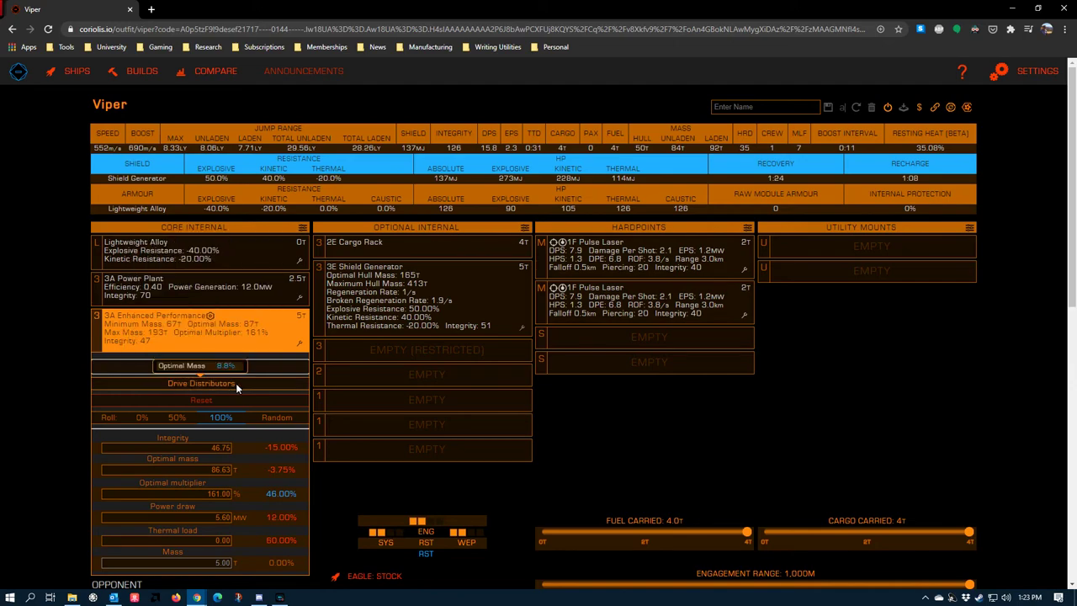
pyautogui.scroll(-5, 156, 416)
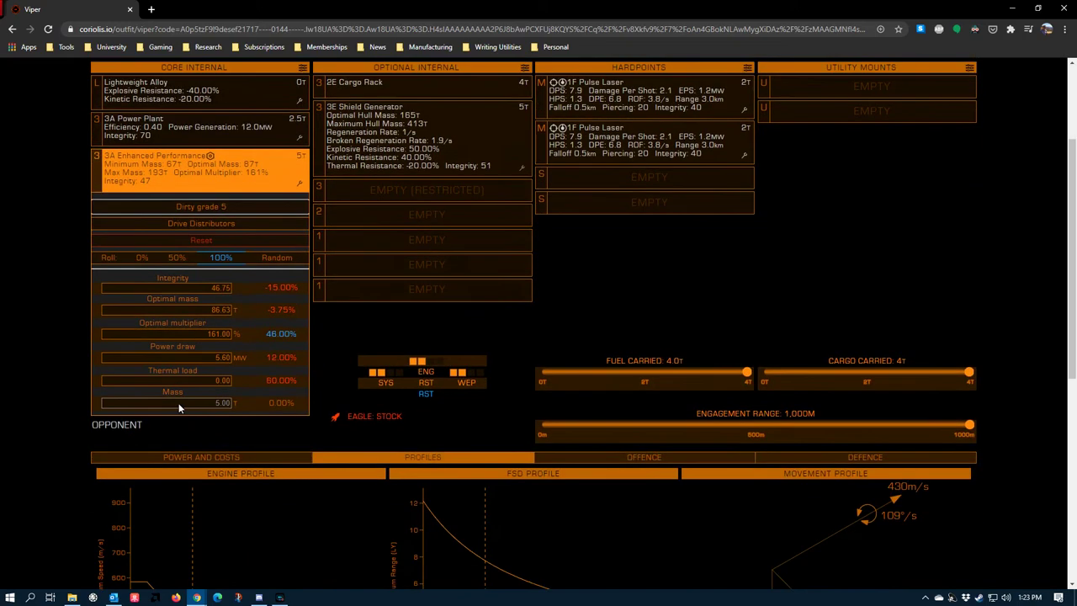
pyautogui.scroll(5, 159, 426)
# Step: Empty All optional internals, lifting speed to 584 m/s and boost to 729 m/s
pyautogui.click(627, 443)
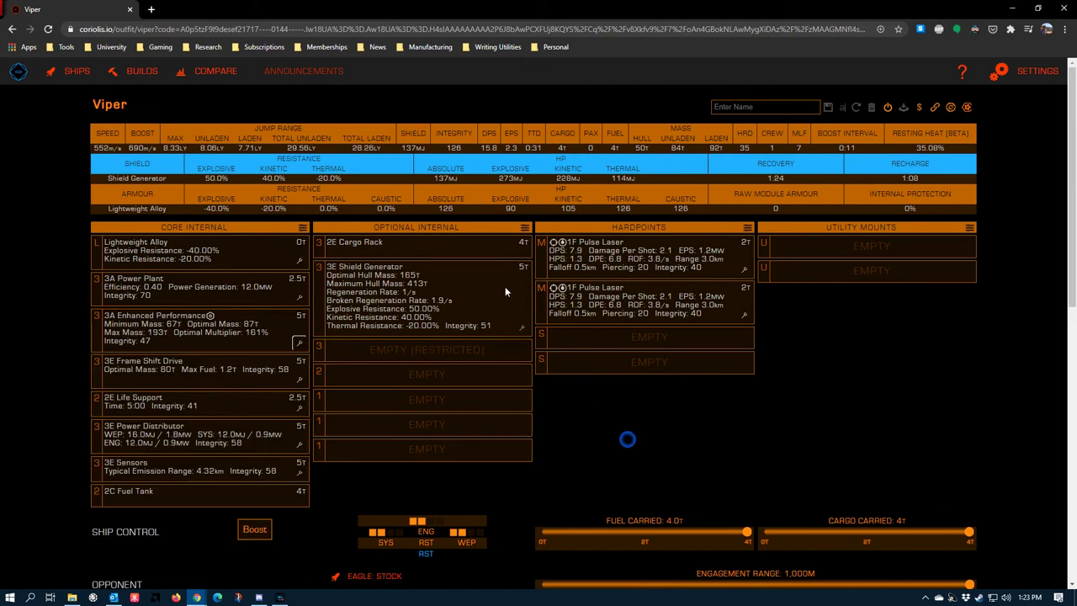
pyautogui.scroll(-3, 471, 211)
pyautogui.scroll(3, 476, 172)
pyautogui.click(524, 228)
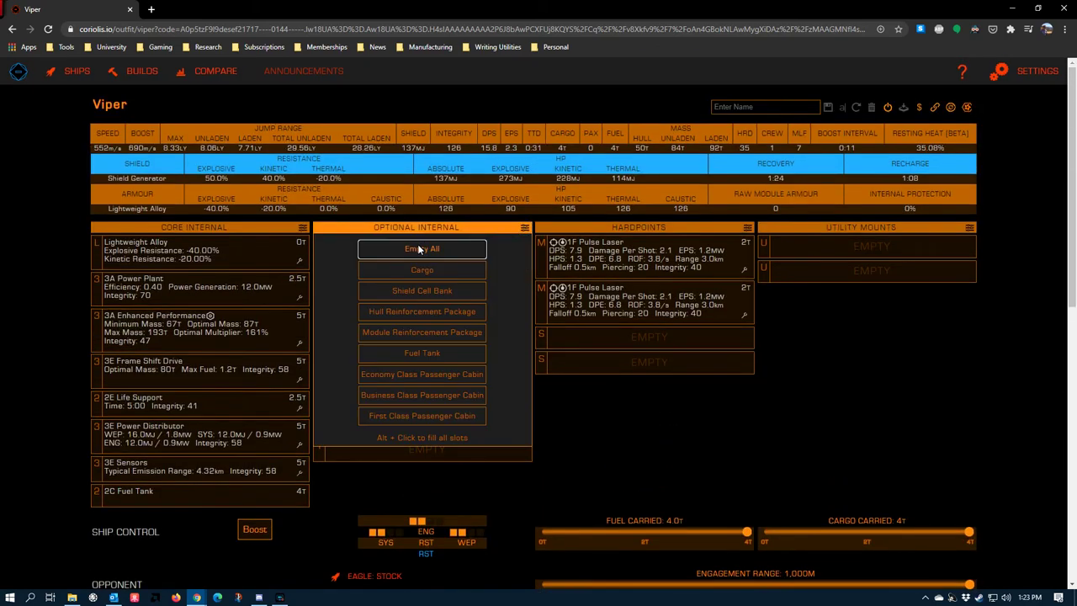
pyautogui.click(418, 249)
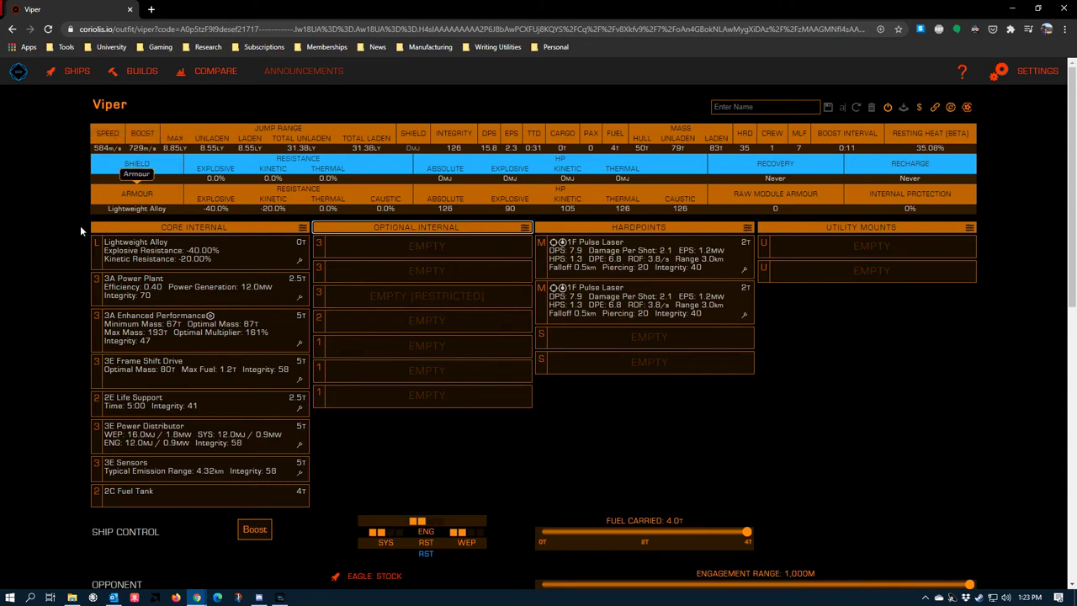
pyautogui.scroll(-3, 88, 320)
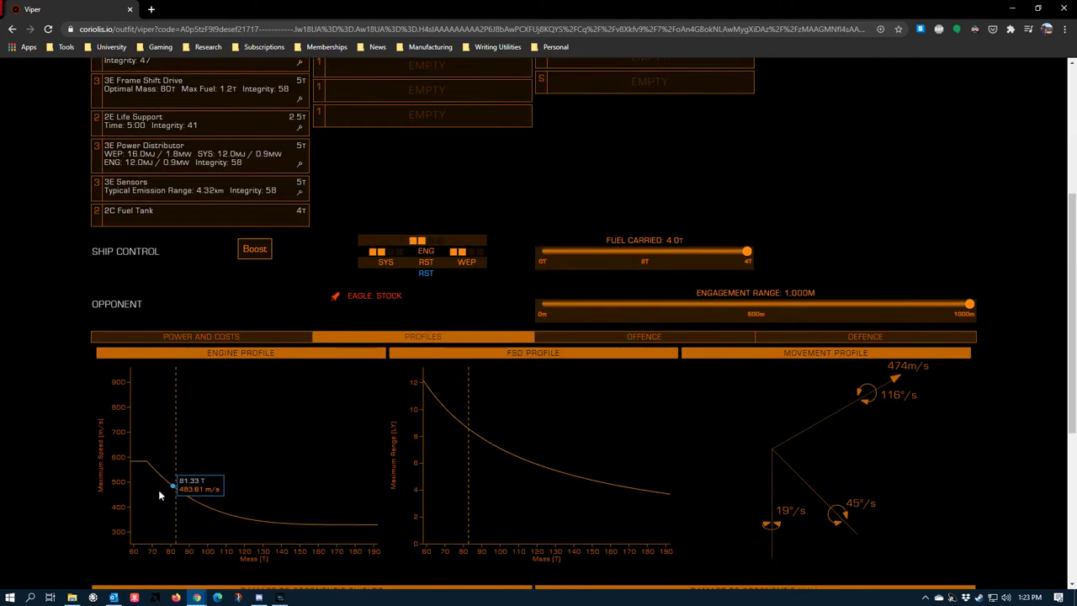
pyautogui.scroll(1, 278, 402)
pyautogui.scroll(2, 278, 402)
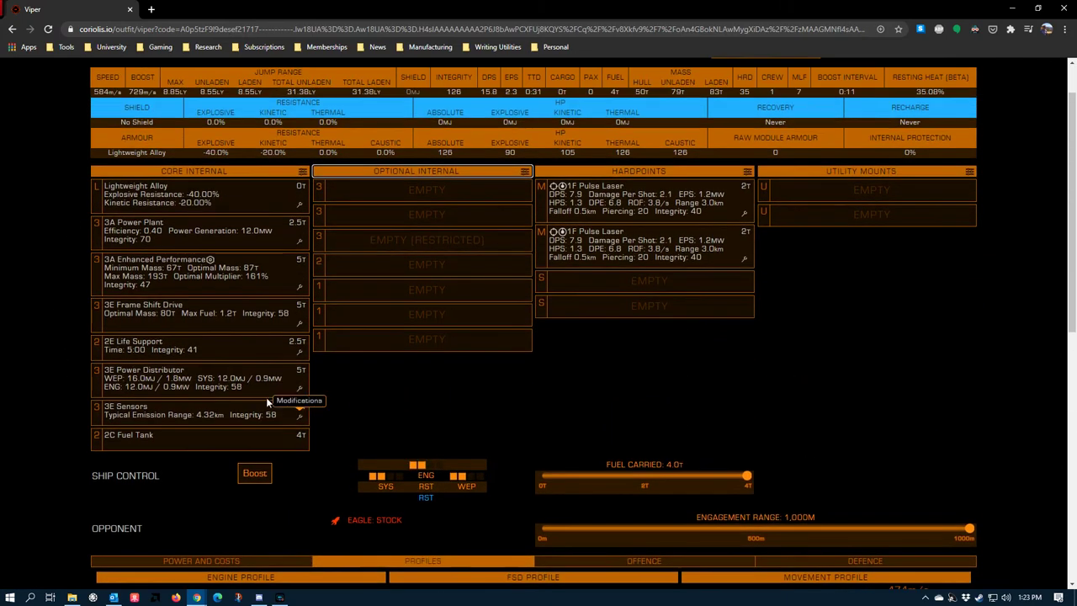
# Step: Fit a 3D power distributor, 2D life support and 3D sensors
pyautogui.click(169, 375)
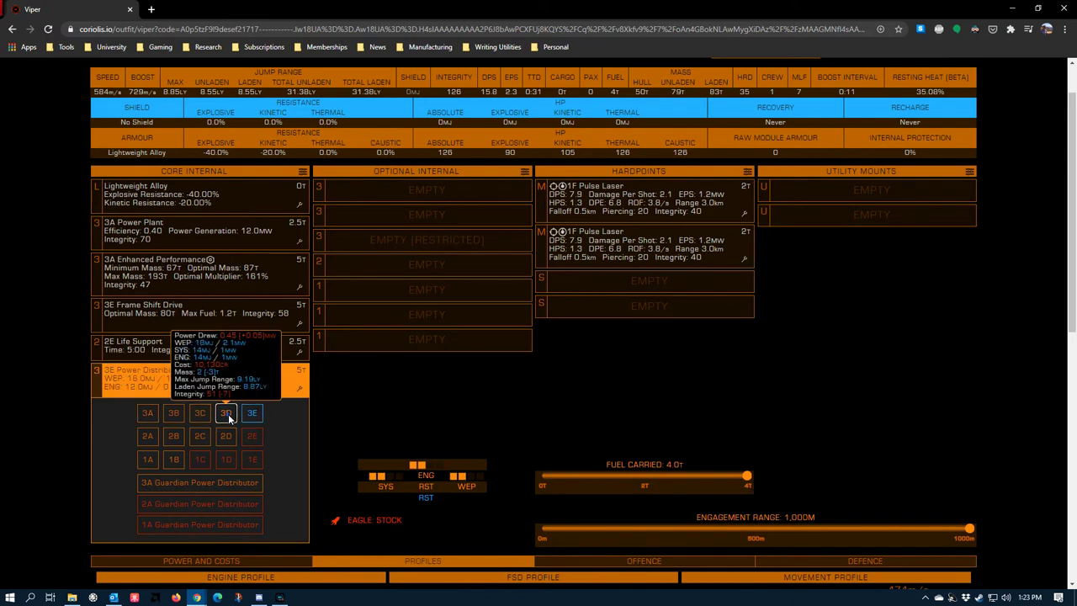
pyautogui.click(228, 414)
pyautogui.click(191, 347)
pyautogui.click(224, 376)
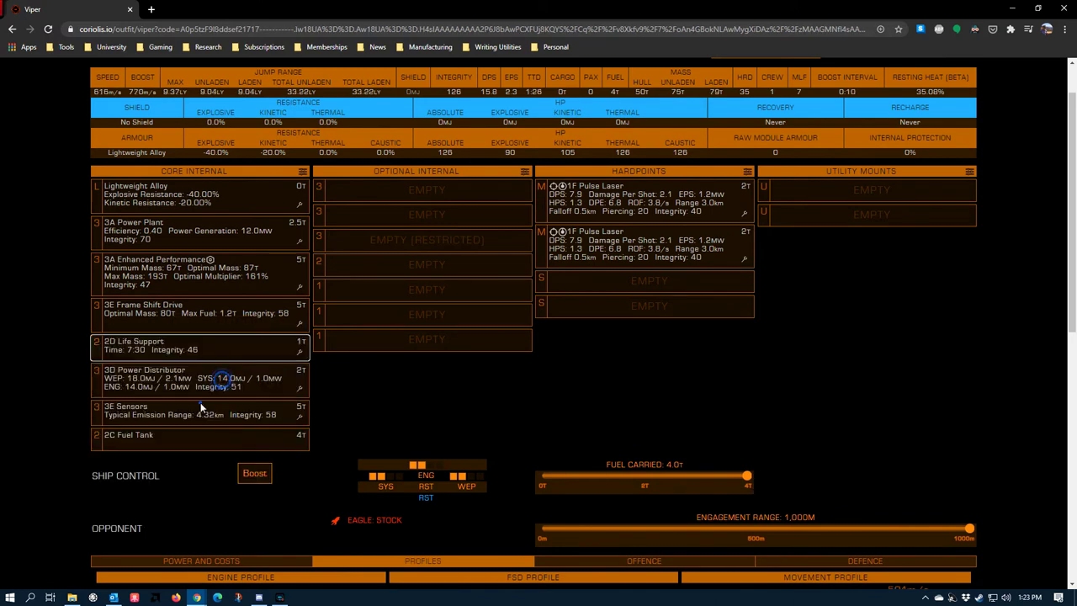
pyautogui.click(200, 403)
pyautogui.click(231, 444)
pyautogui.scroll(-5, 244, 441)
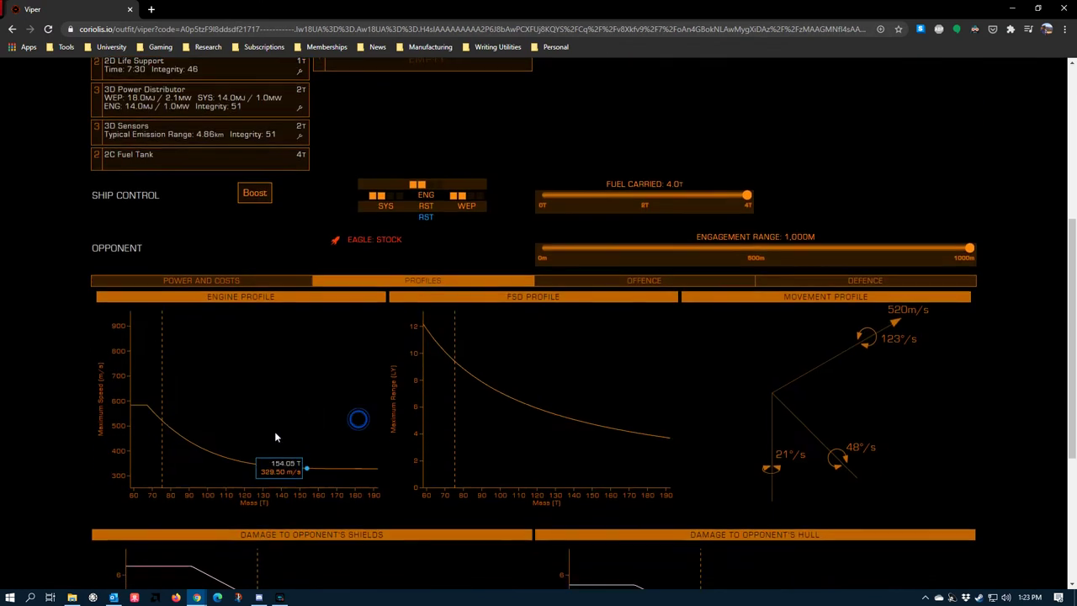
pyautogui.scroll(5, 168, 418)
pyautogui.scroll(1, 215, 290)
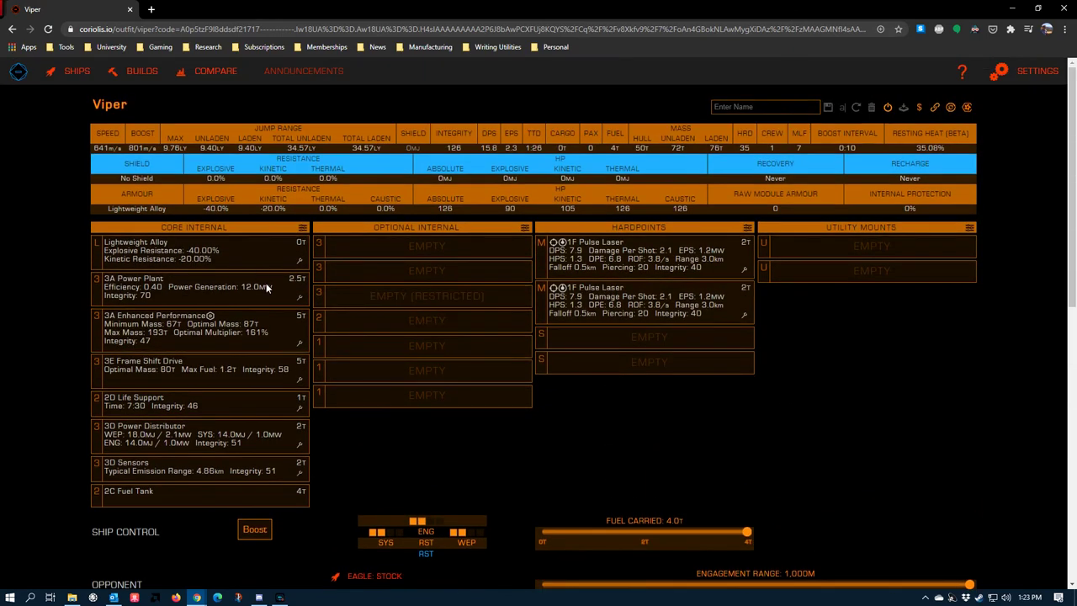
# Step: Downgrade the power plant to 3D, reaching 645 m/s speed and 806 m/s boost
pyautogui.click(300, 295)
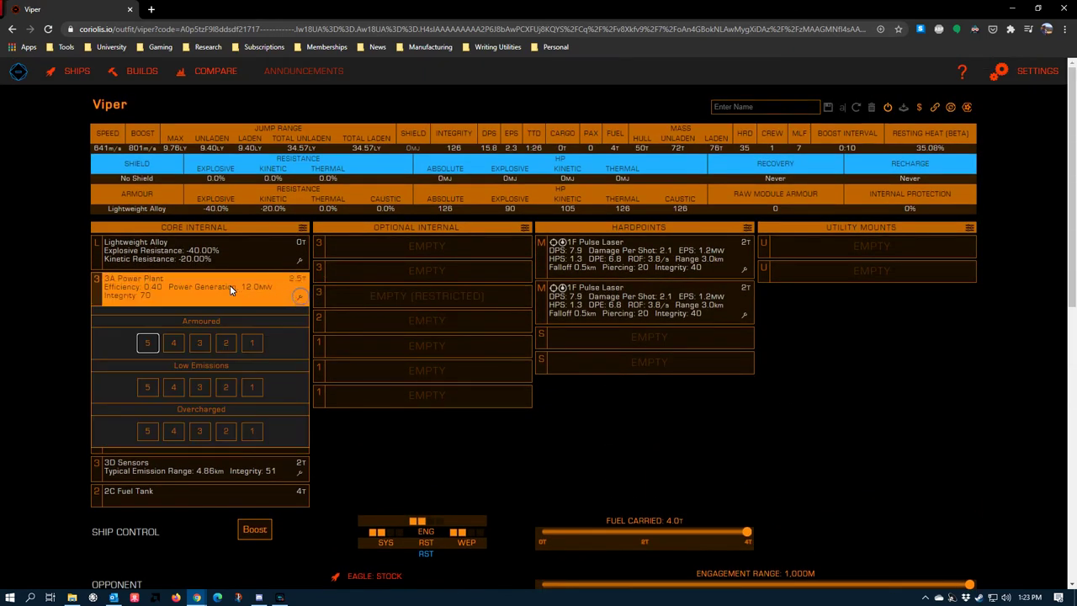
pyautogui.click(377, 471)
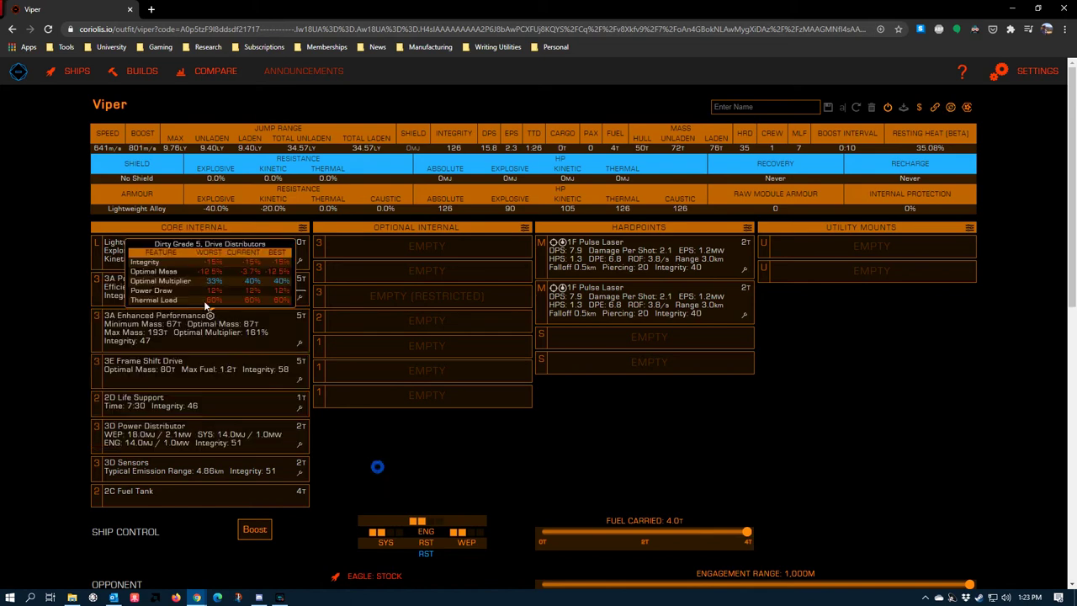
pyautogui.click(200, 290)
pyautogui.click(230, 316)
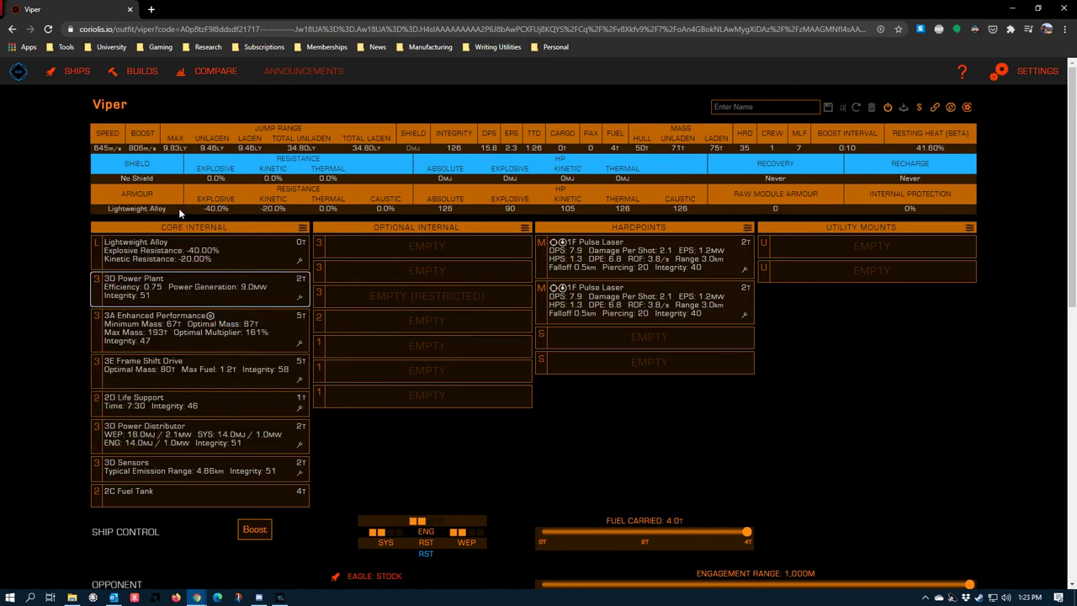
pyautogui.scroll(-5, 135, 314)
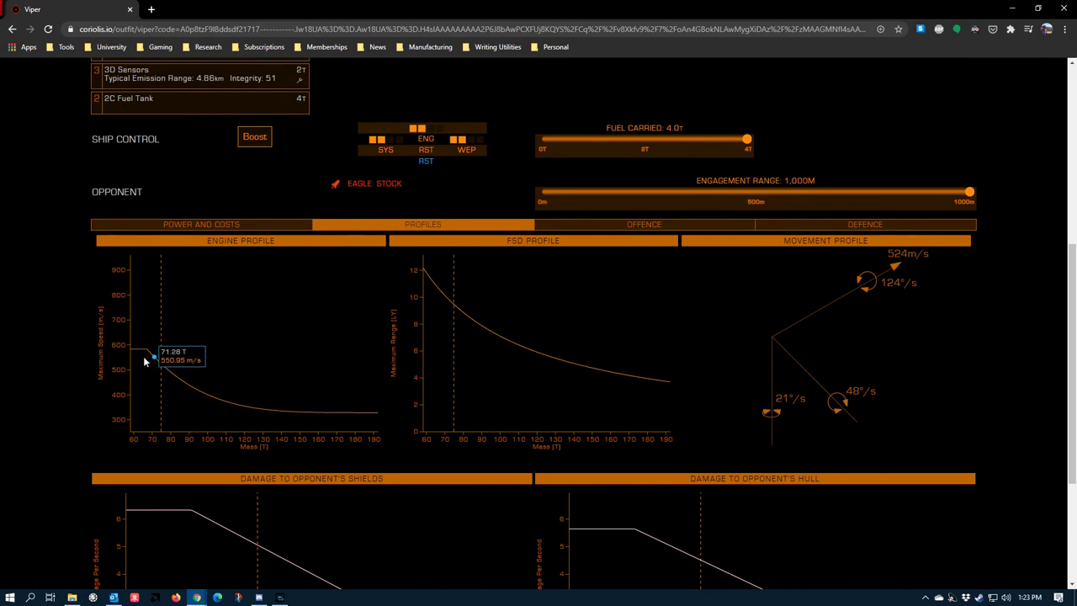
pyautogui.scroll(5, 164, 346)
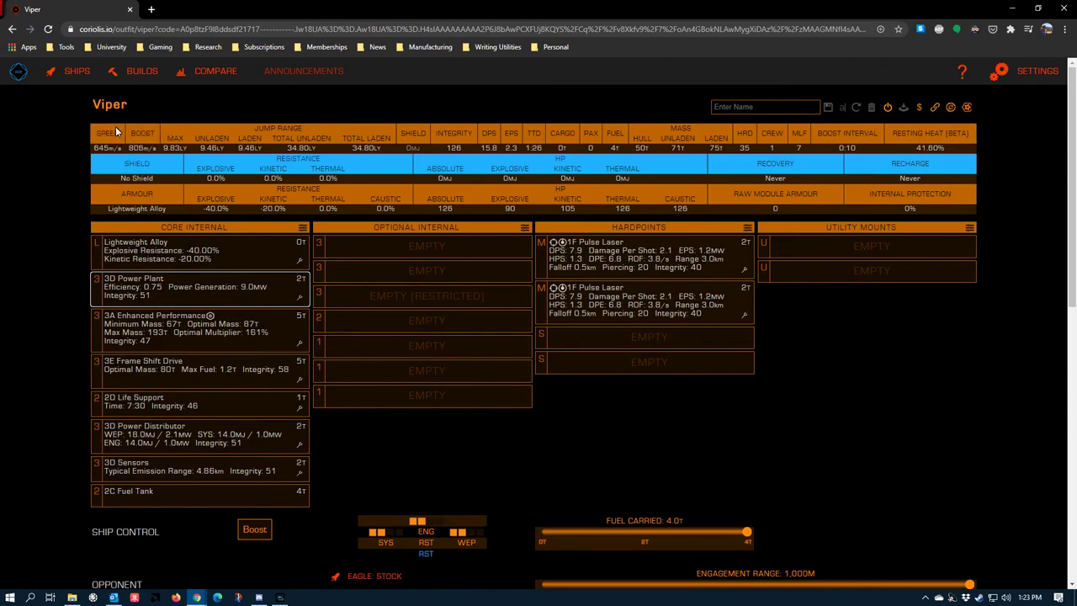
pyautogui.scroll(-5, 126, 147)
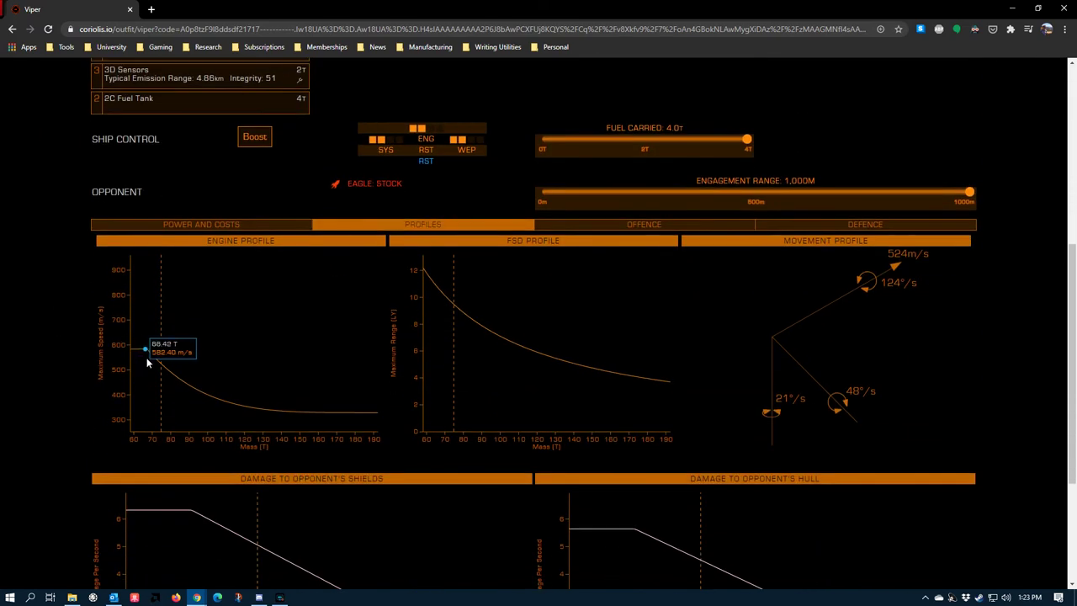
pyautogui.scroll(5, 147, 360)
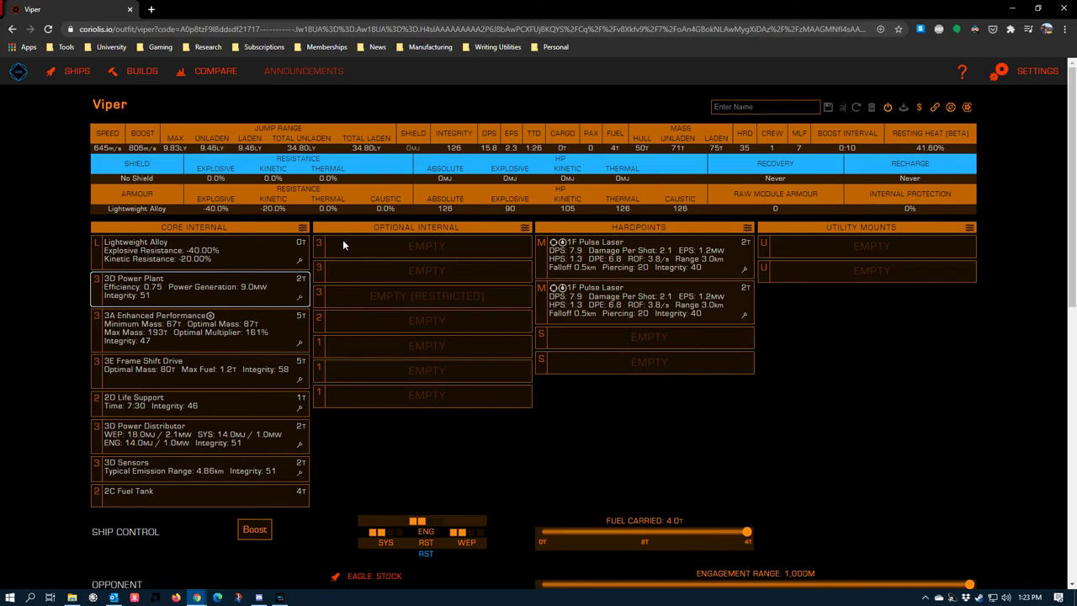
# Step: Replace the fuel tank with a smaller 1C tank
pyautogui.click(748, 228)
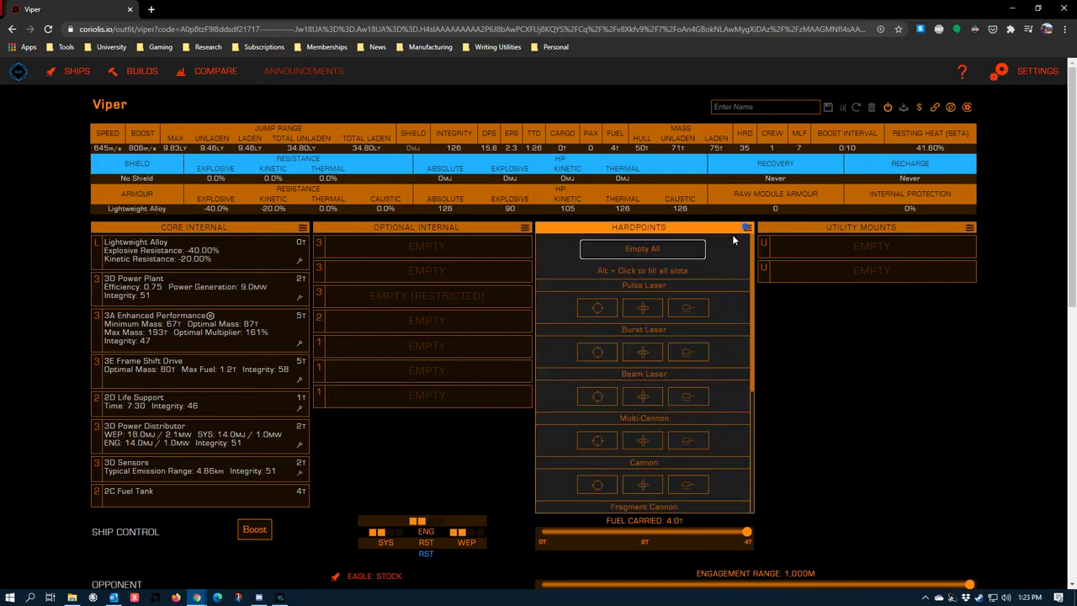
pyautogui.scroll(-5, 239, 387)
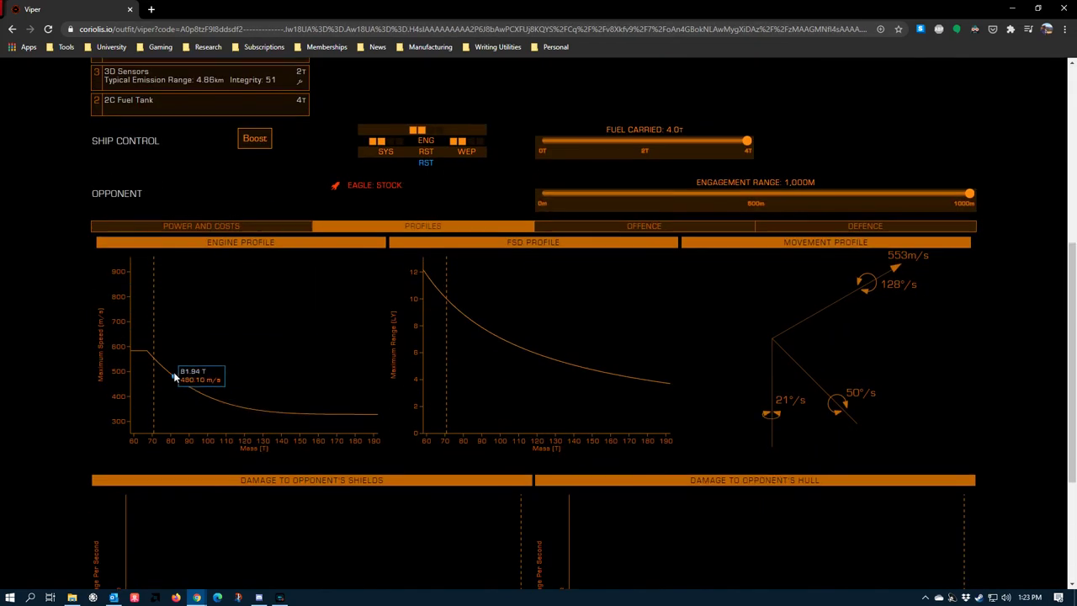
pyautogui.scroll(5, 303, 446)
pyautogui.click(213, 501)
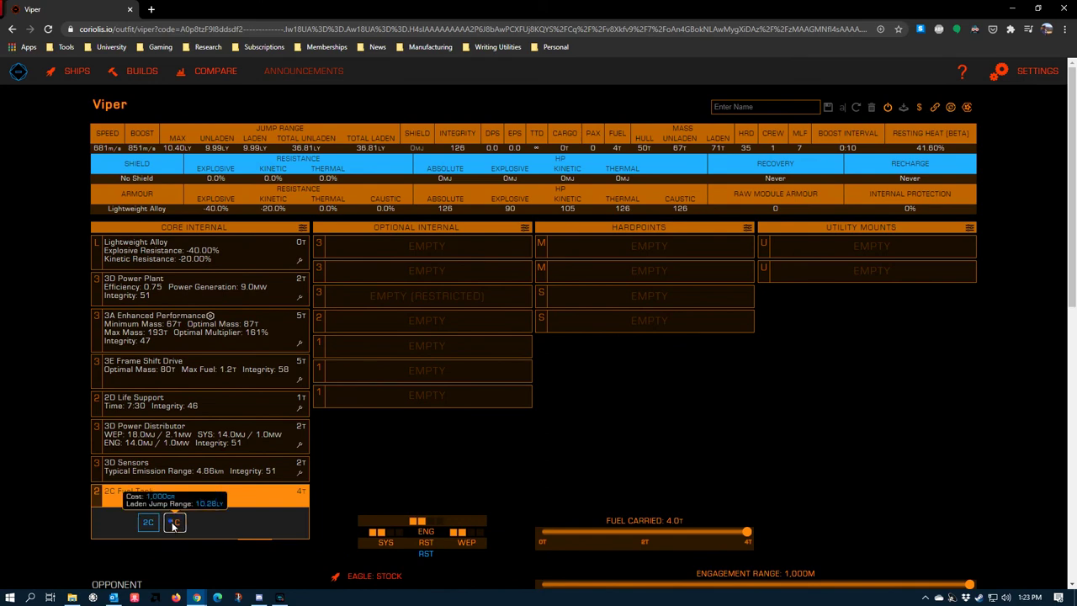
pyautogui.click(145, 523)
pyautogui.scroll(-4, 123, 497)
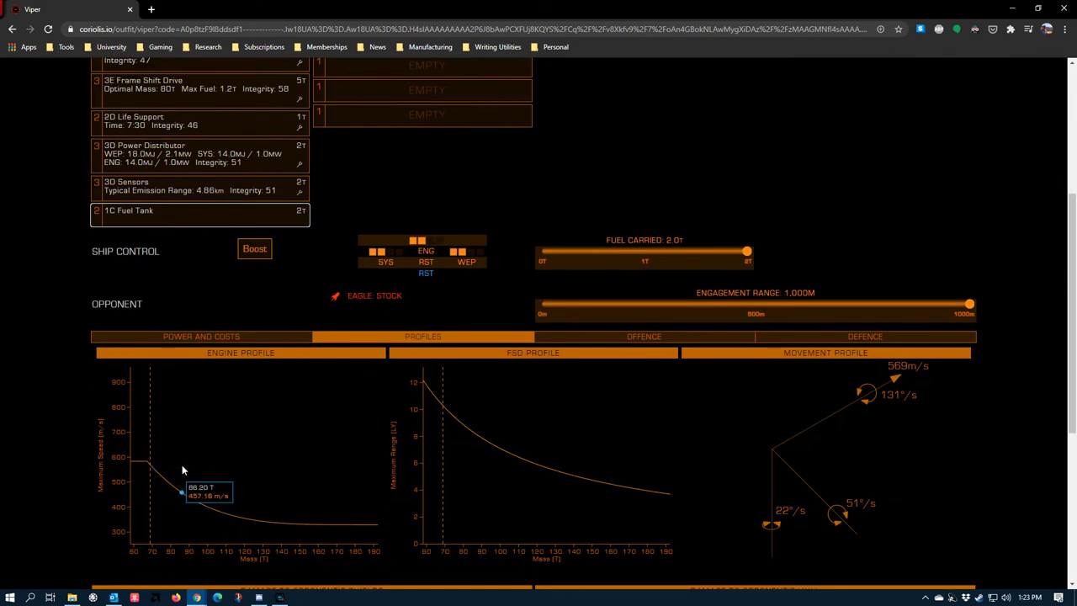
pyautogui.scroll(4, 181, 465)
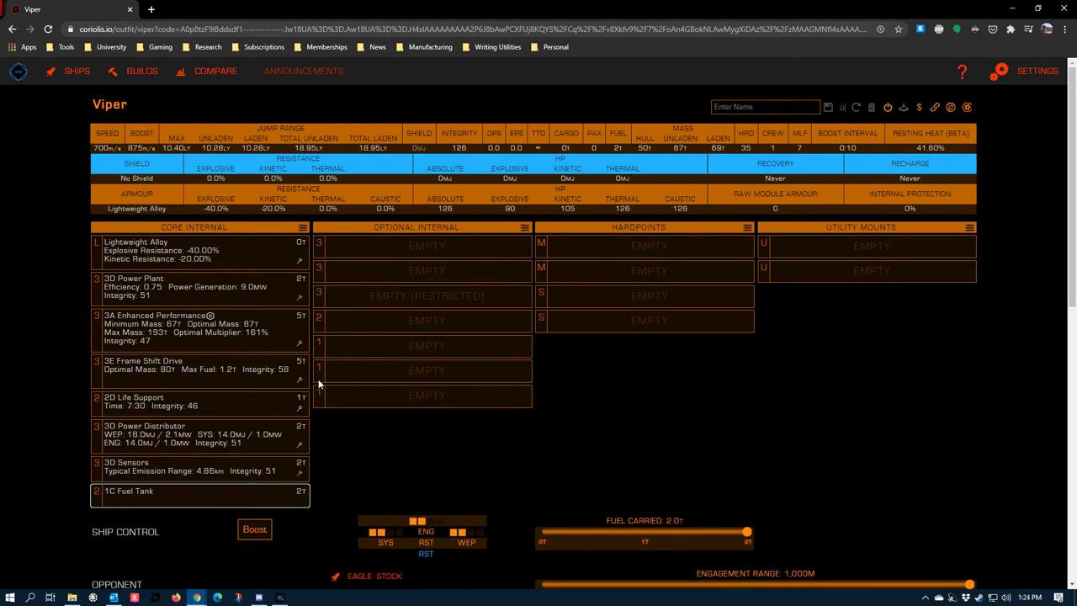
# Step: Fit a 3D frame shift drive for 12.80 ly jump range and review the profile charts
pyautogui.click(147, 362)
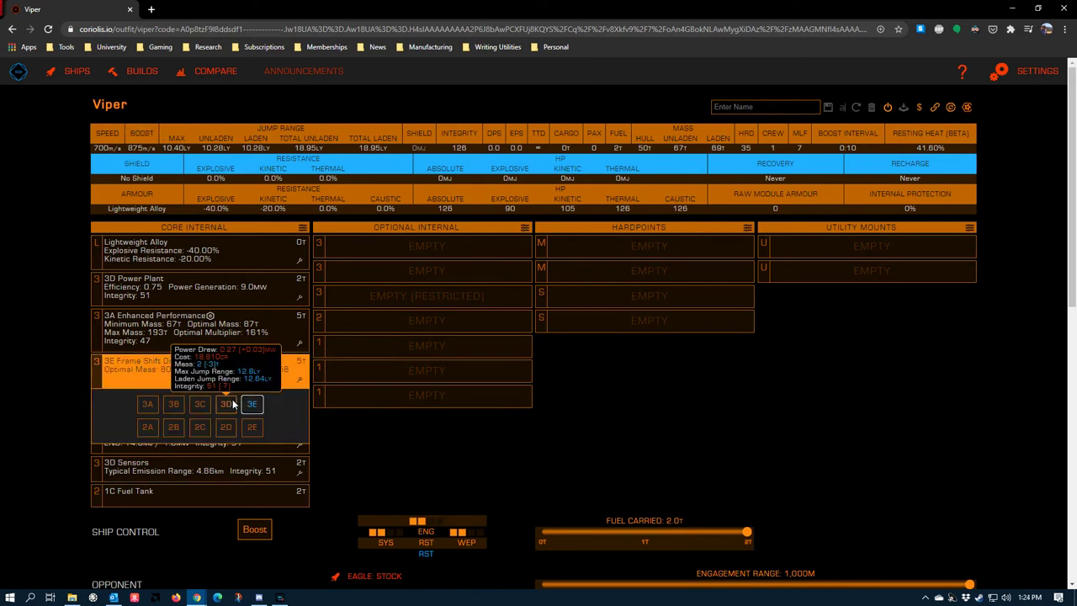
pyautogui.click(236, 402)
pyautogui.click(339, 439)
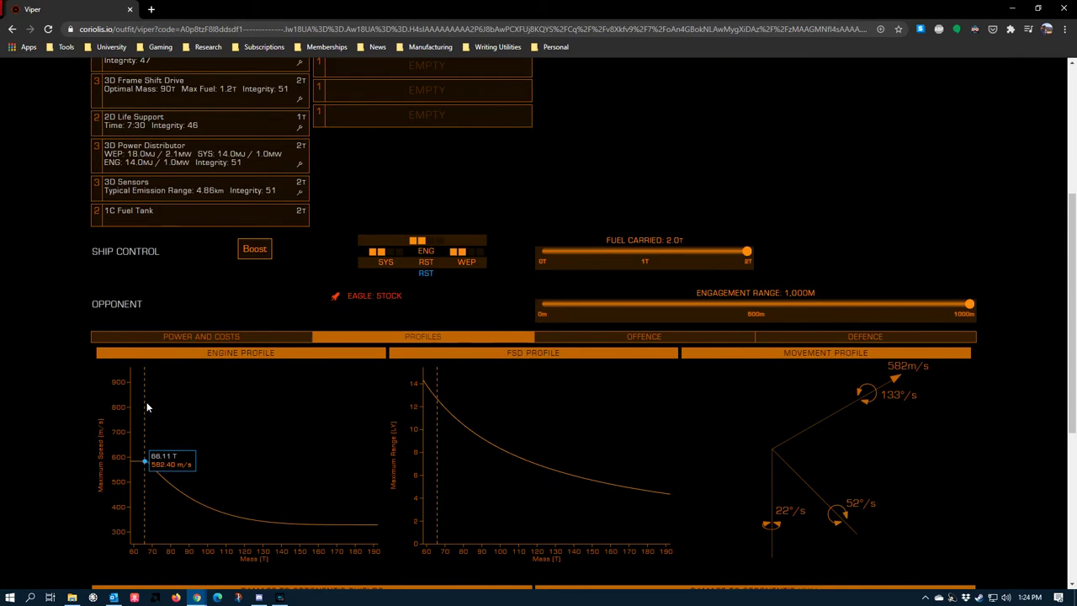
pyautogui.scroll(1, 148, 467)
pyautogui.scroll(5, 148, 467)
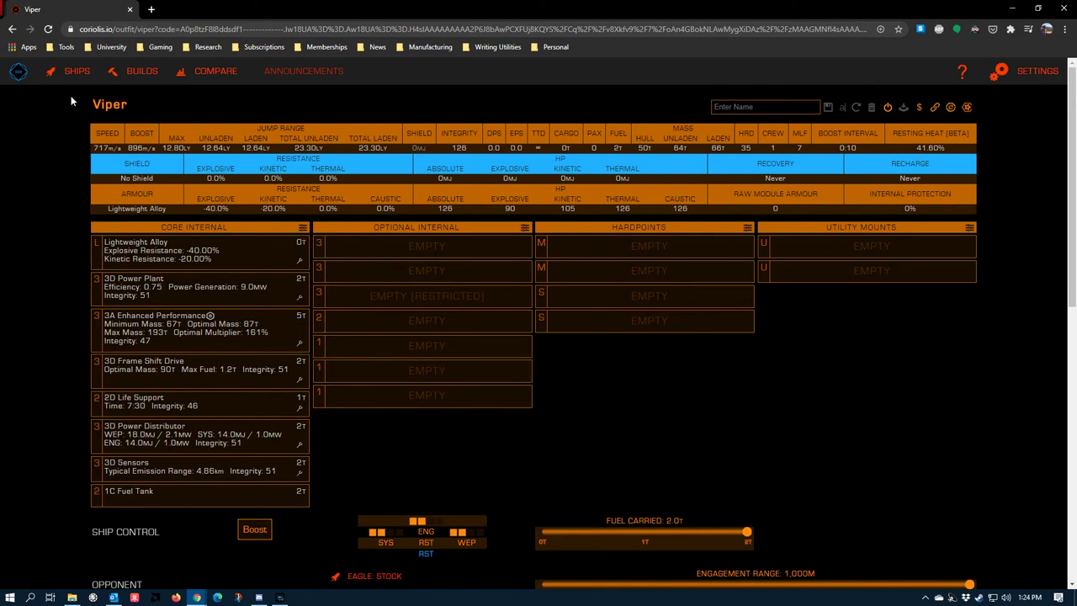
pyautogui.scroll(-2, 356, 403)
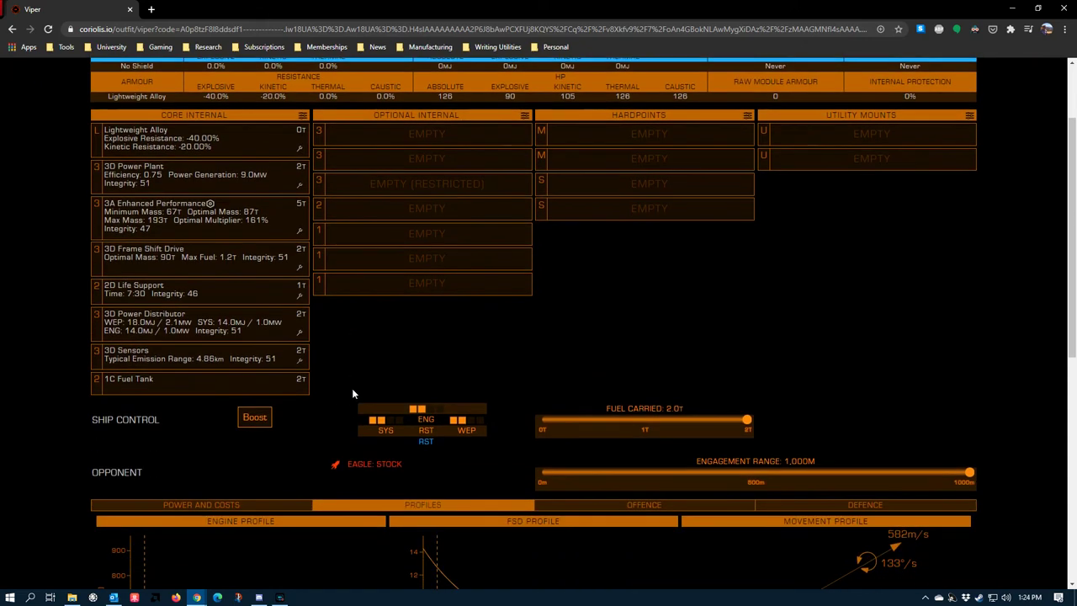
pyautogui.scroll(-3, 273, 450)
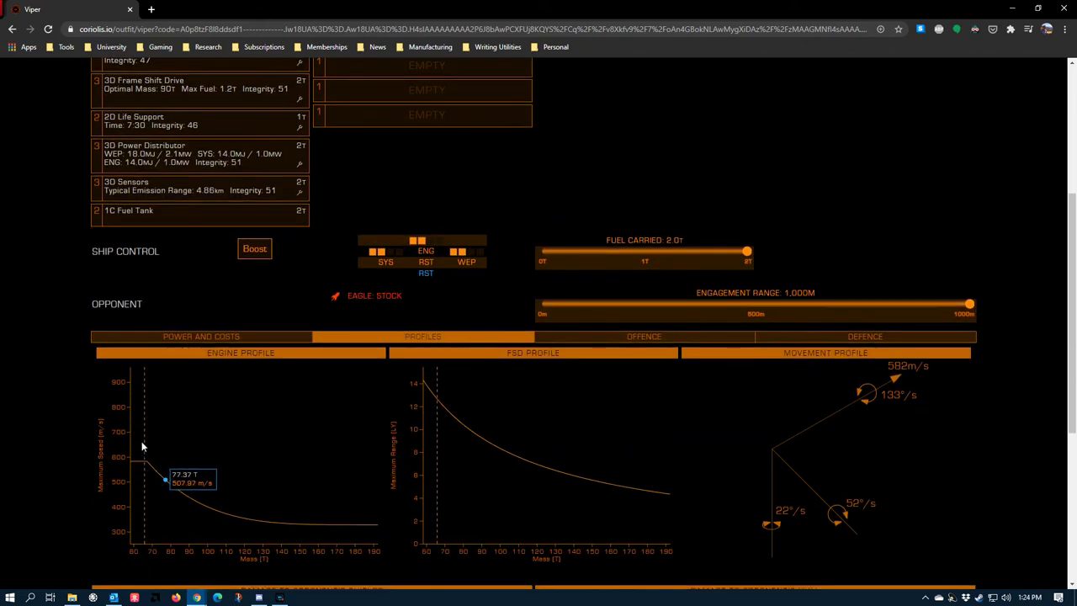
pyautogui.scroll(5, 250, 320)
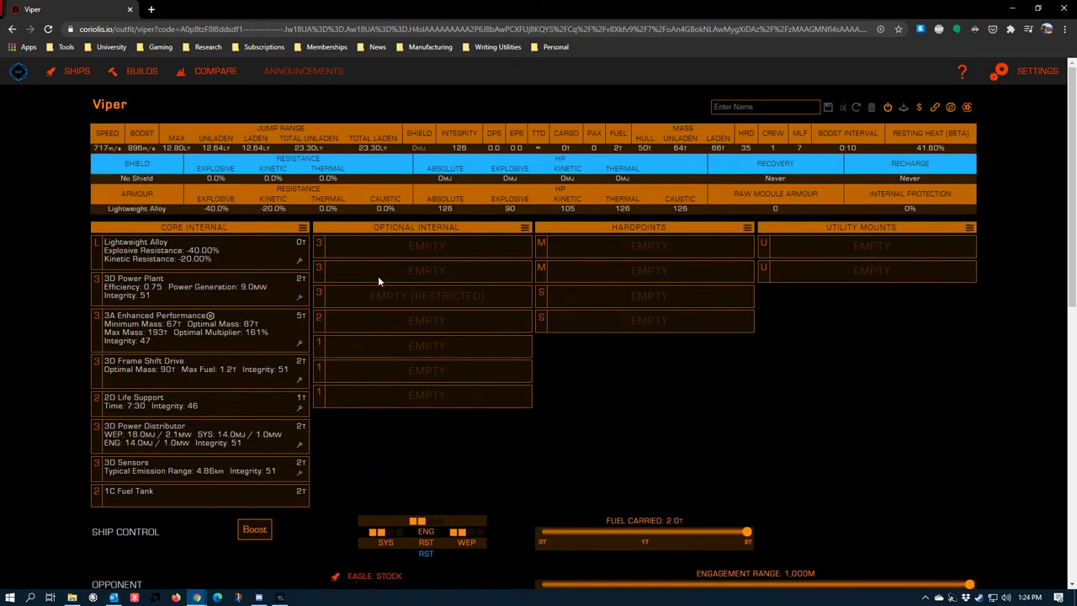
pyautogui.scroll(-5, 365, 224)
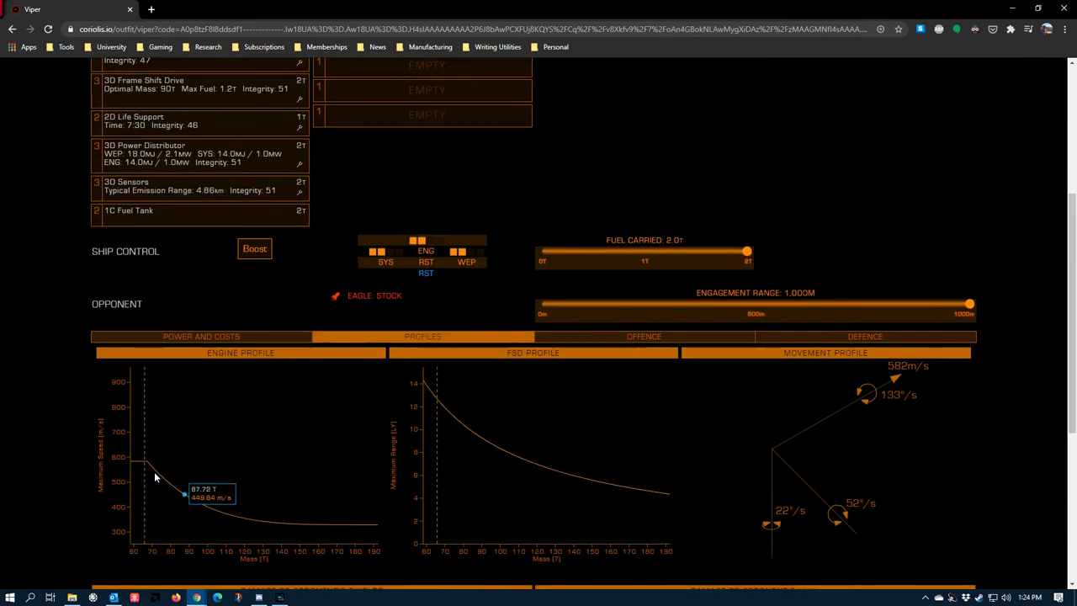
pyautogui.scroll(4, 202, 436)
# Step: Search 'shield' and fit a 3D Shield Generator in the first optional slot
pyautogui.click(421, 190)
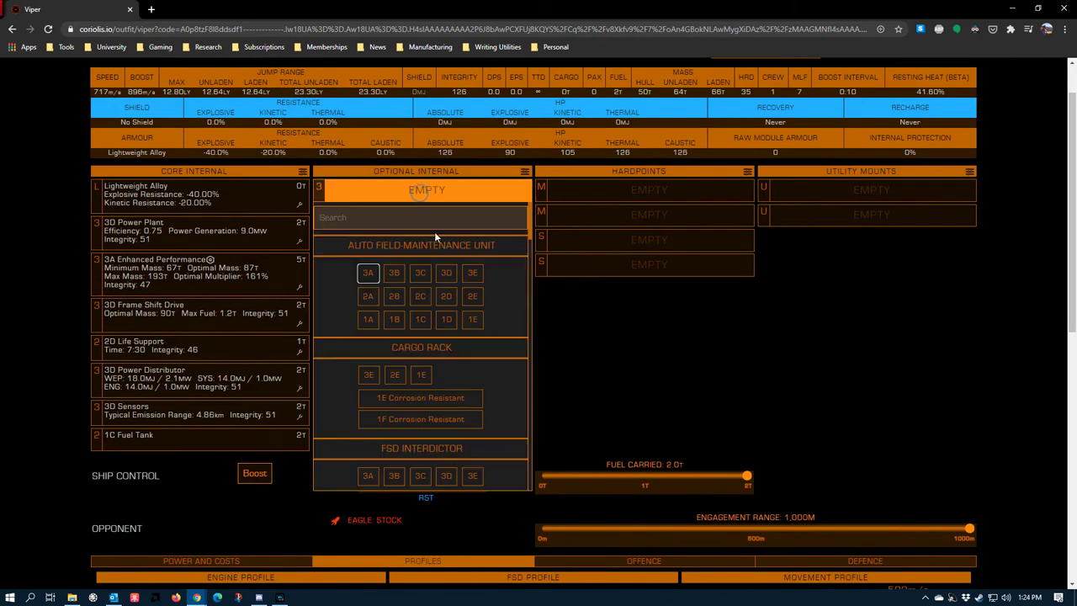
pyautogui.scroll(1, 499, 281)
pyautogui.click(396, 274)
pyautogui.write('shield')
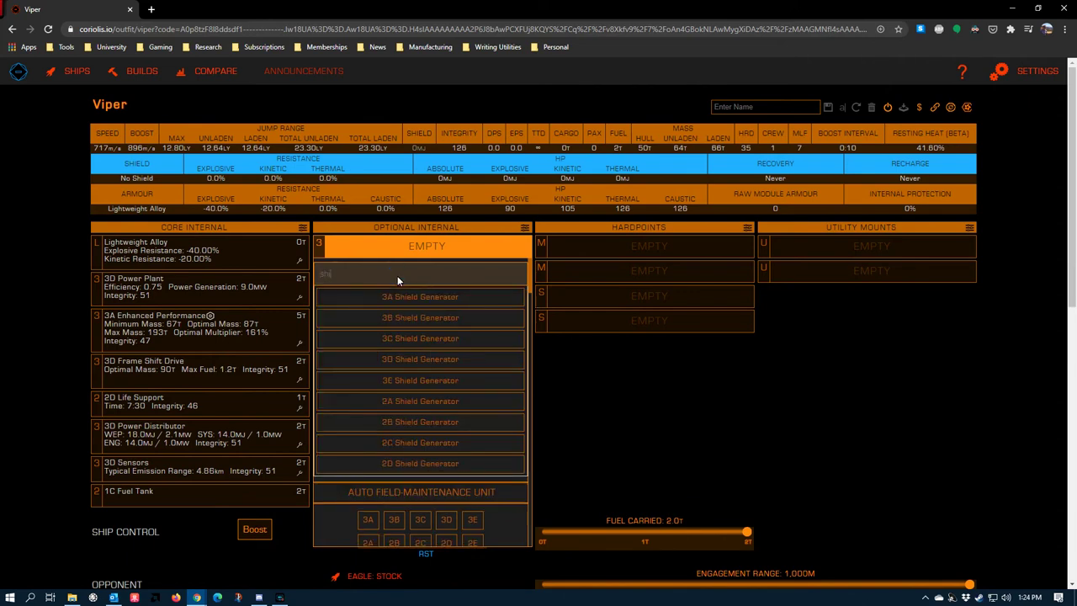
pyautogui.click(417, 359)
pyautogui.scroll(-6, 550, 406)
pyautogui.scroll(5, 153, 278)
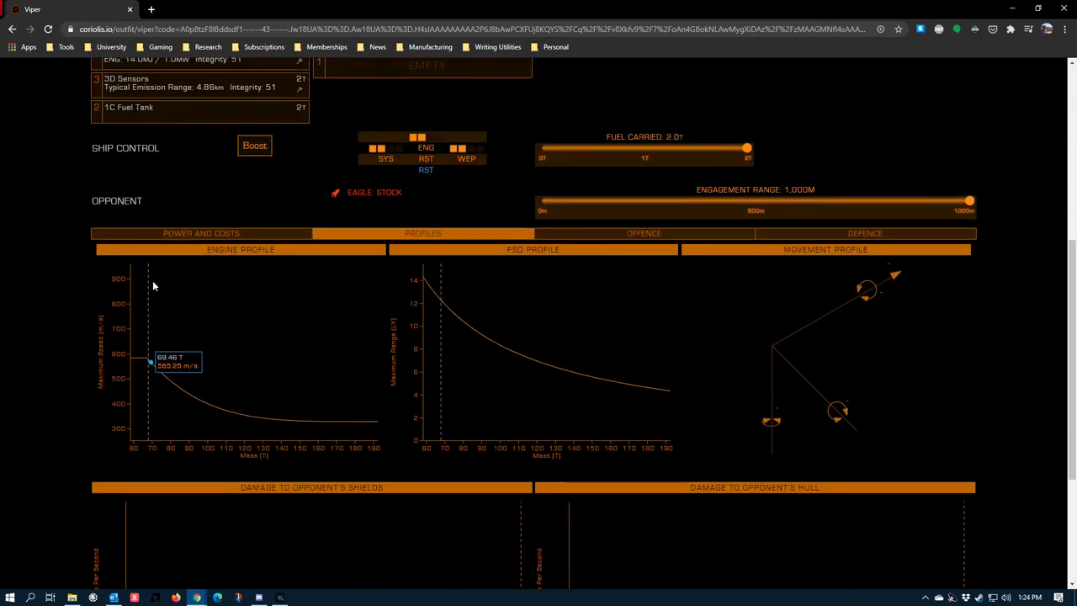
# Step: Engineer the shield generator with a grade 5 blueprint and Lo-draw effect, giving 166 MJ
pyautogui.click(522, 246)
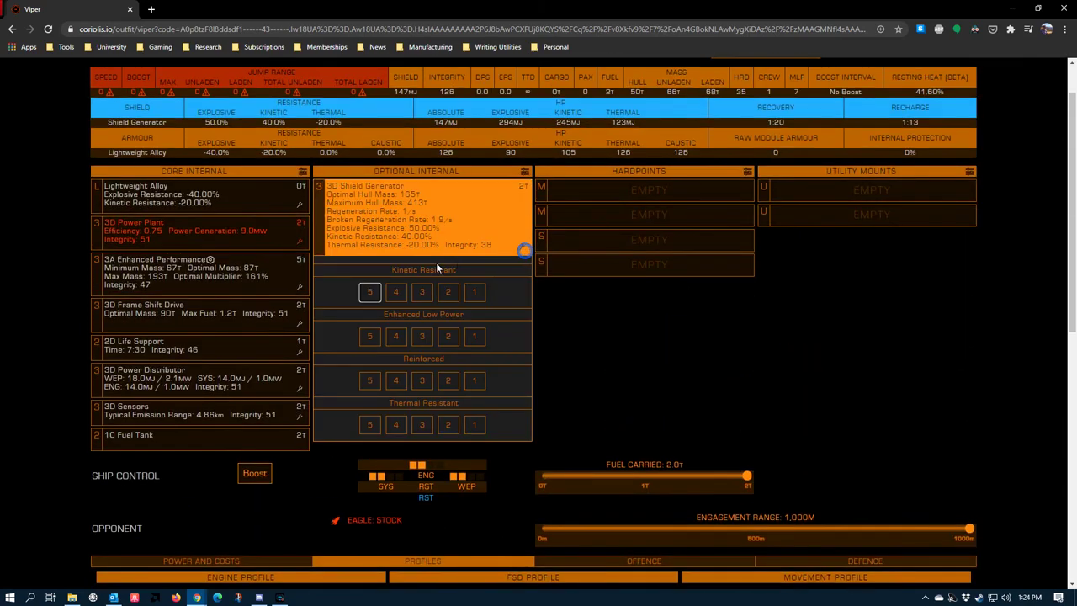
pyautogui.click(355, 340)
pyautogui.click(367, 337)
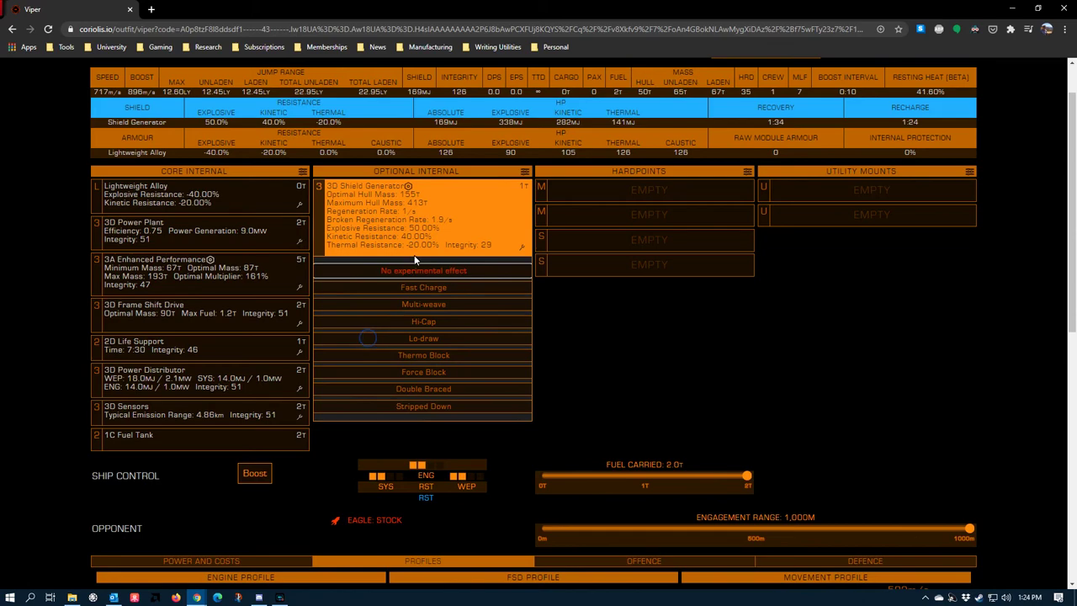
pyautogui.click(435, 337)
pyautogui.click(604, 323)
pyautogui.scroll(1, 385, 64)
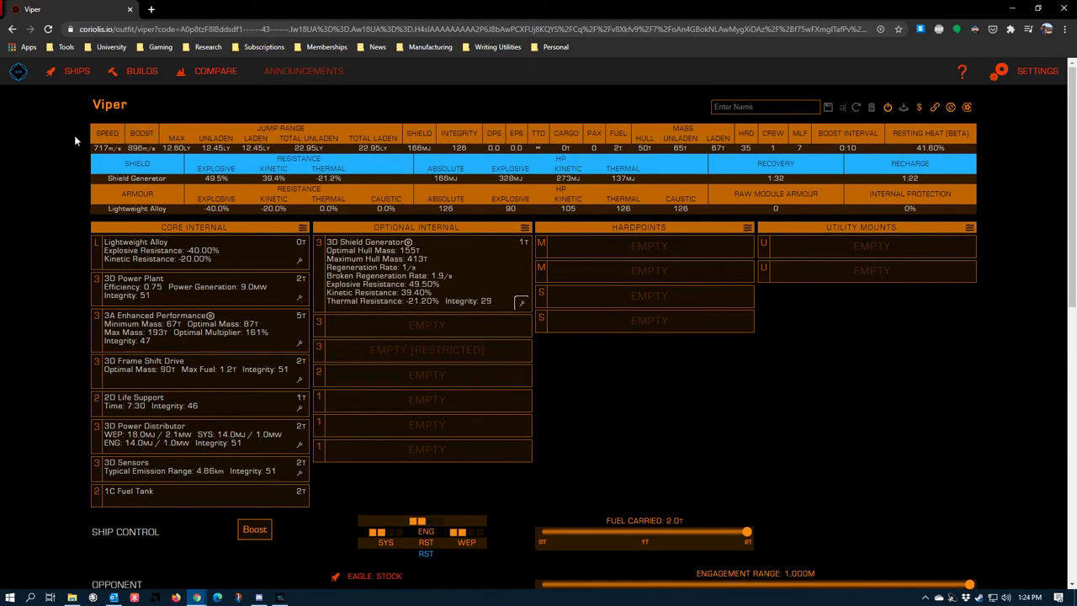
pyautogui.scroll(-3, 123, 437)
pyautogui.scroll(3, 152, 487)
# Step: Fit 3A thrusters engineered Dirty Drives grade 5 rolled to 100%
pyautogui.click(177, 343)
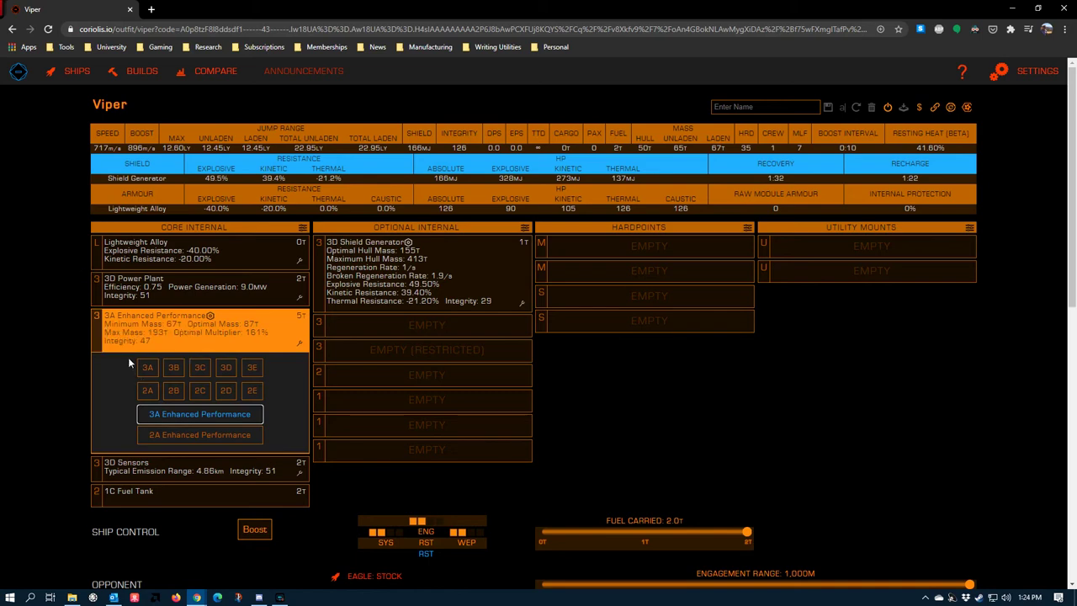
pyautogui.click(147, 368)
pyautogui.click(299, 342)
pyautogui.click(145, 392)
pyautogui.click(207, 415)
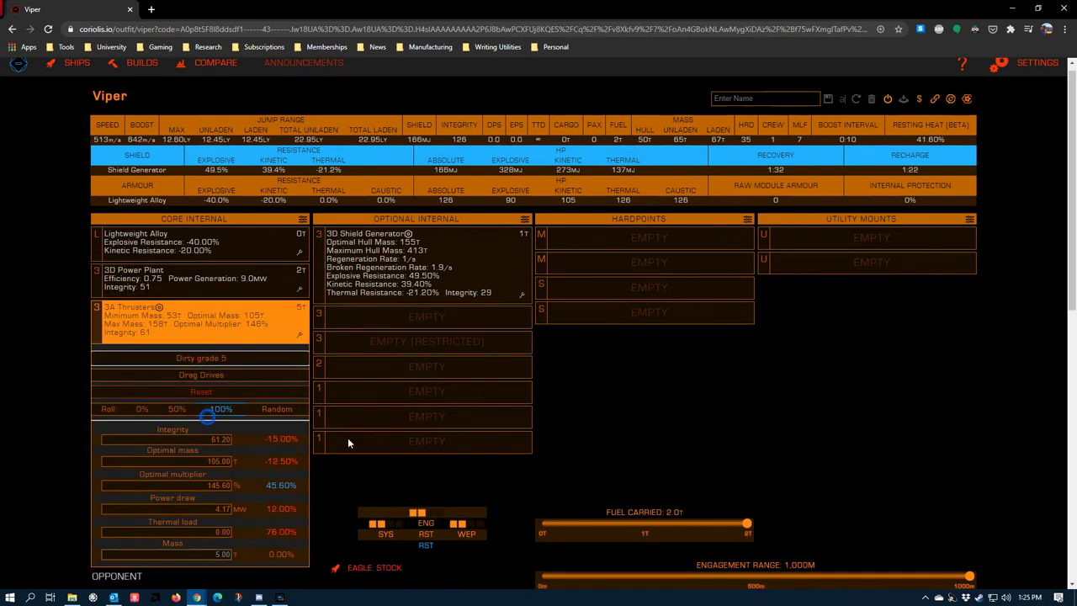
pyautogui.scroll(-4, 347, 443)
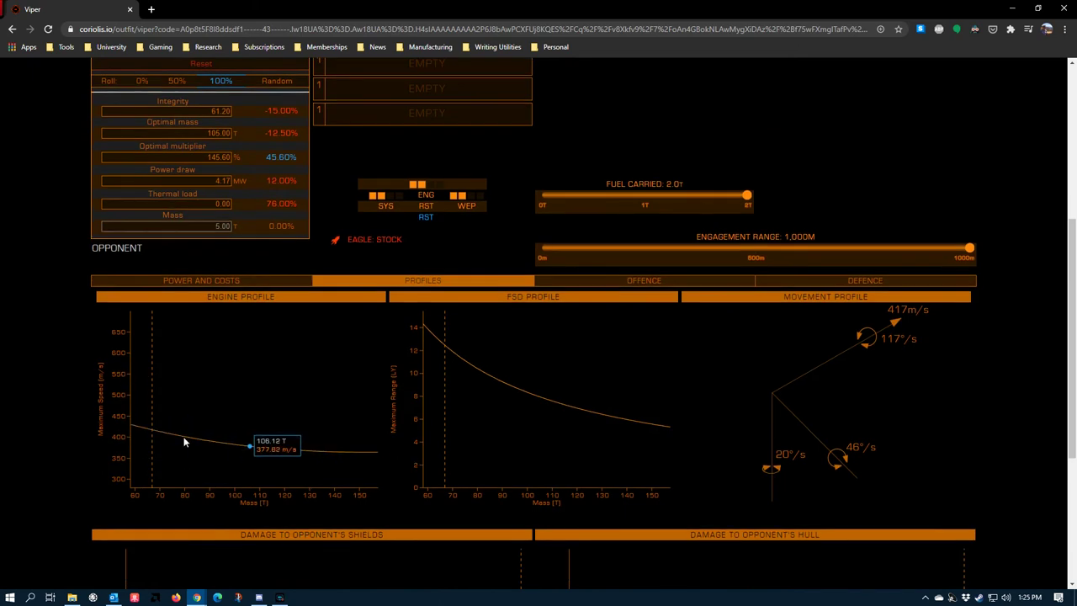
pyautogui.scroll(3, 160, 410)
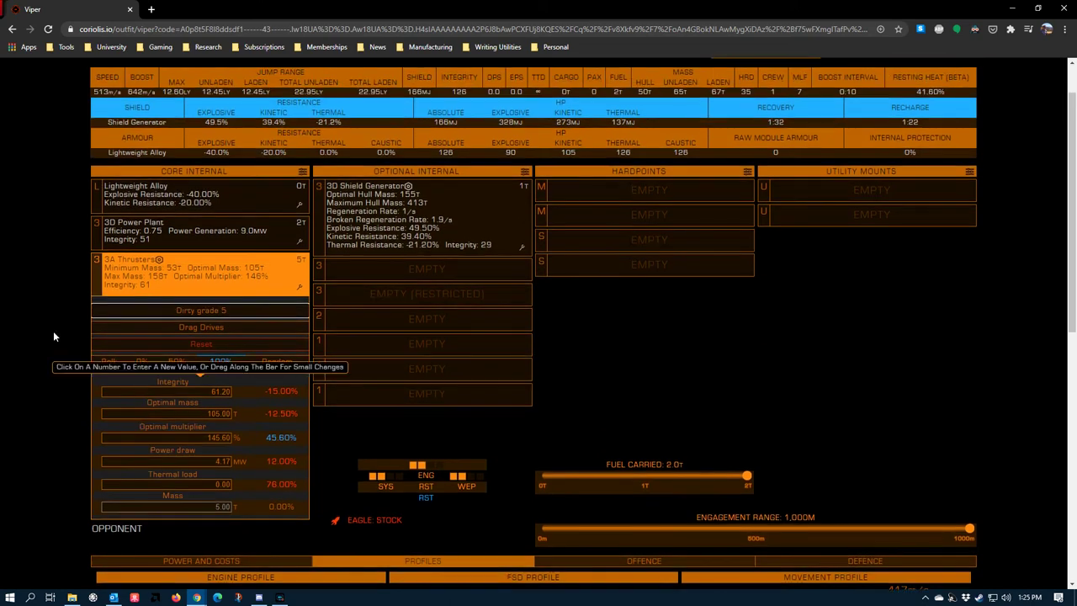
pyautogui.click(53, 337)
pyautogui.scroll(1, 275, 441)
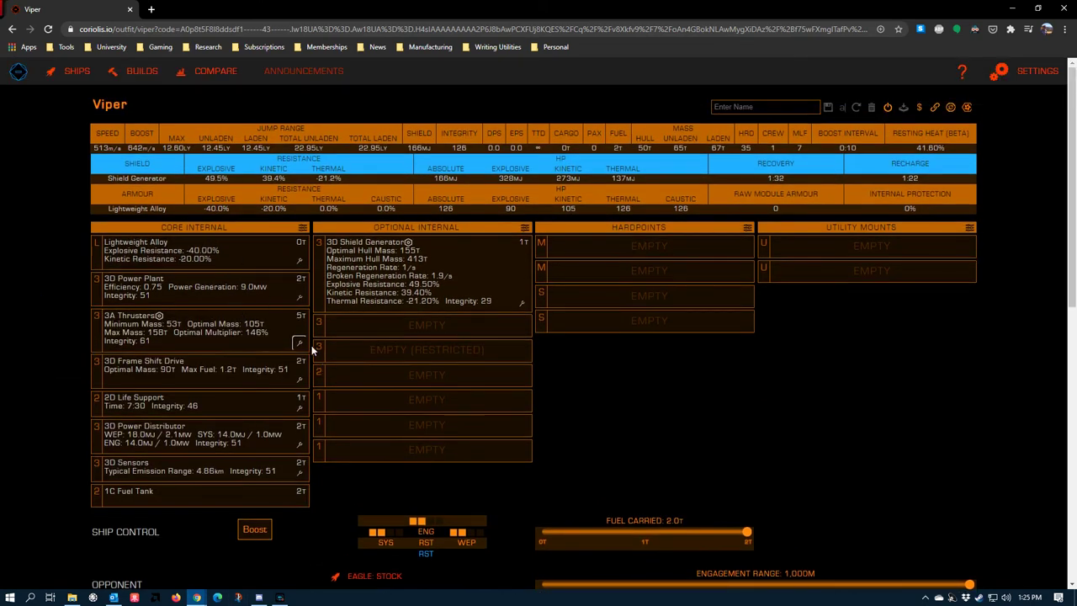
# Step: Review the thrusters' blueprint grade options: 513 m/s speed, 642 m/s boost
pyautogui.click(299, 343)
pyautogui.click(299, 343)
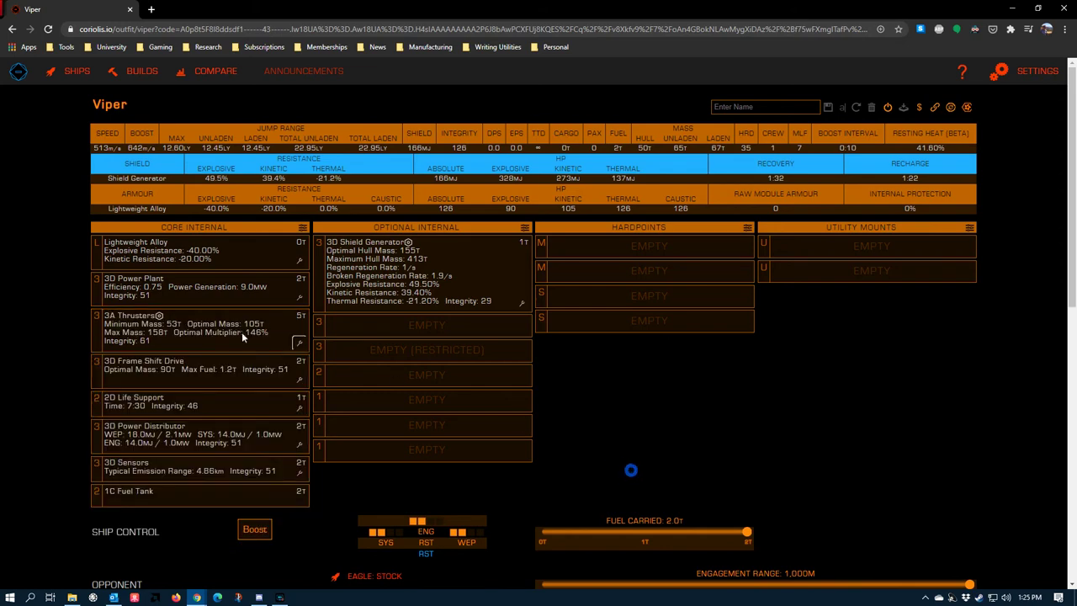
pyautogui.click(299, 343)
pyautogui.click(197, 369)
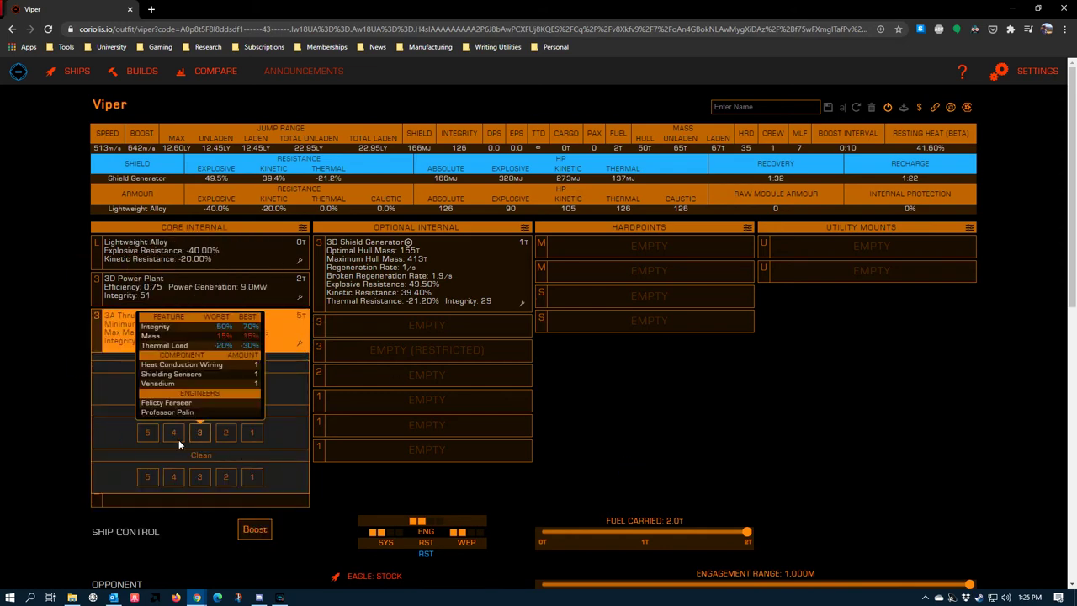
pyautogui.click(140, 378)
pyautogui.click(625, 466)
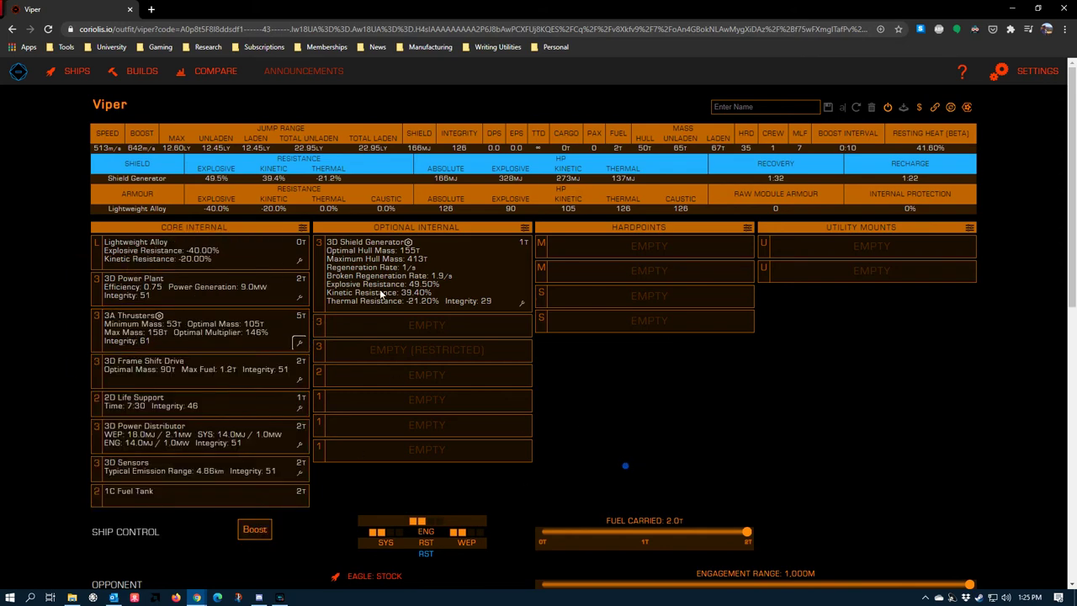
pyautogui.click(70, 78)
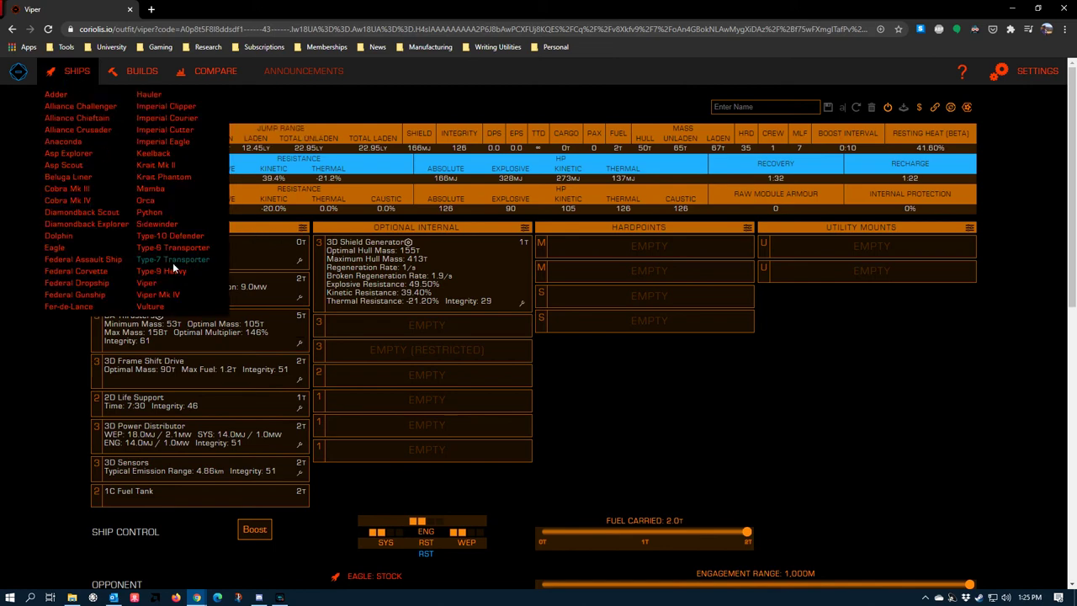
# Step: Load the Type-10 Defender, apply the Combat core role and remove both Pulse Lasers
pyautogui.click(181, 237)
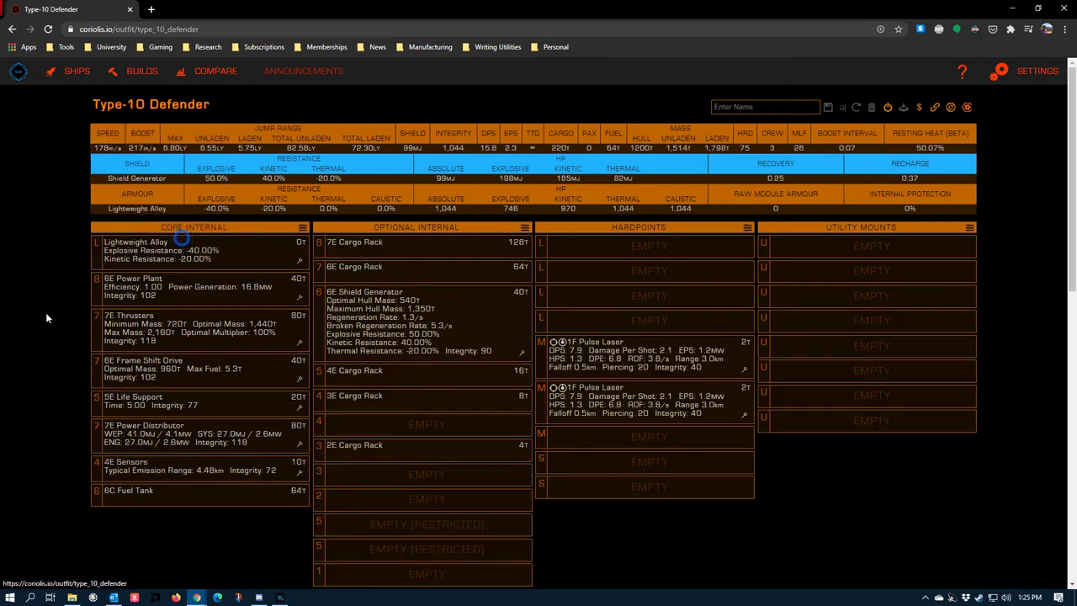
pyautogui.click(300, 226)
pyautogui.click(200, 315)
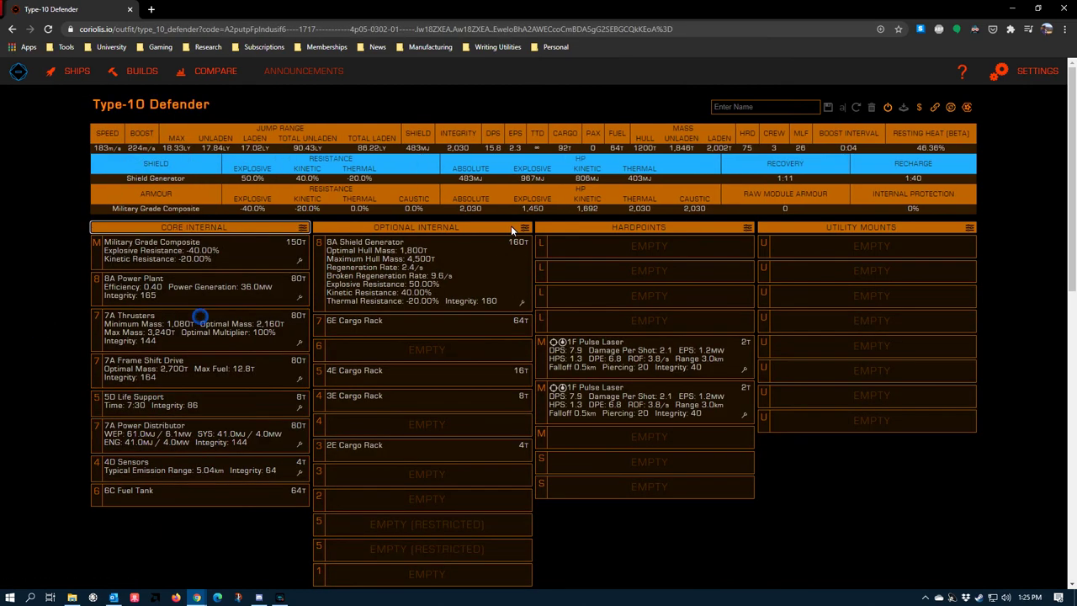
pyautogui.click(523, 228)
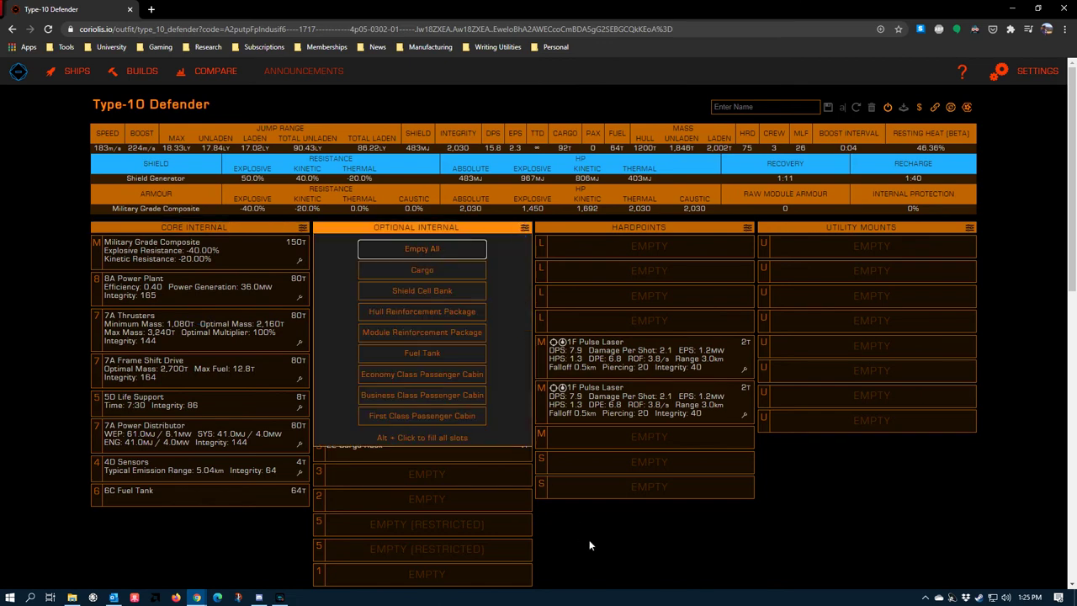
pyautogui.click(595, 551)
pyautogui.click(747, 227)
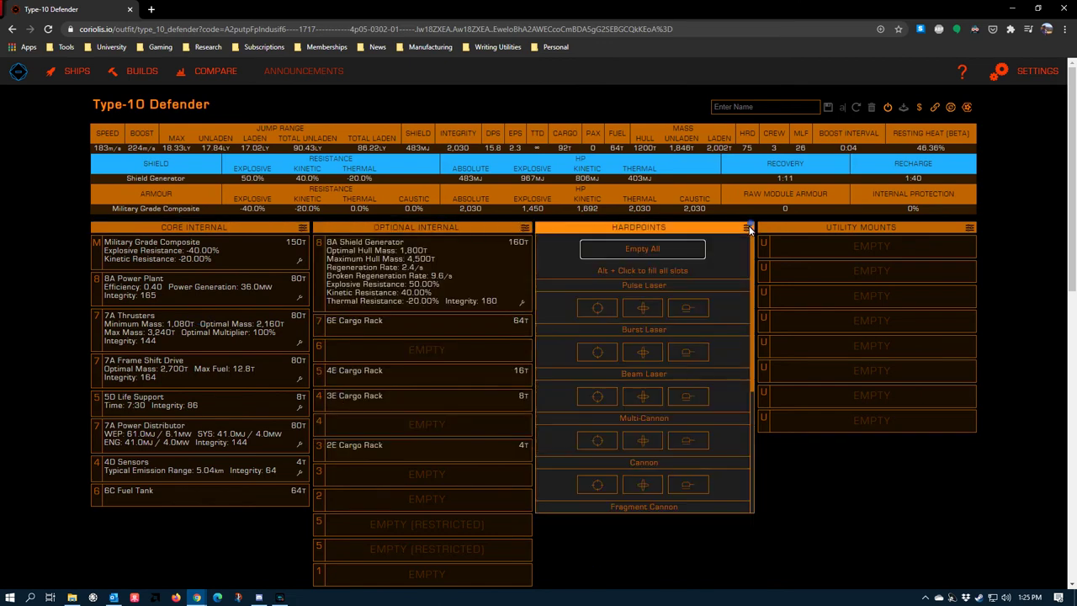
pyautogui.click(656, 247)
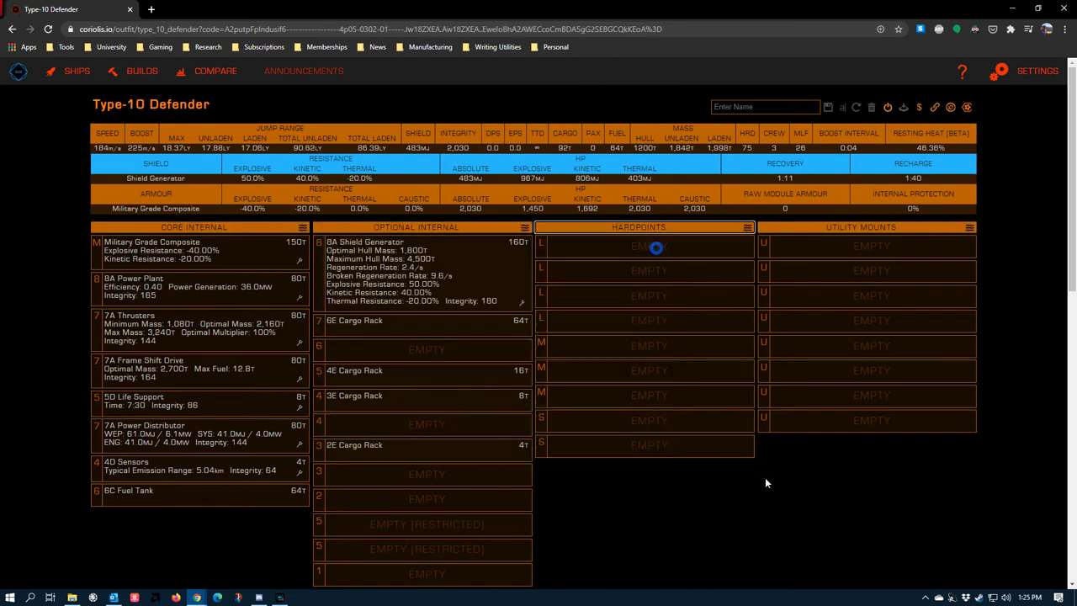
# Step: Engineer the 7A thrusters Dirty grade 5 with Drag Drives, giving 260 m/s
pyautogui.click(298, 341)
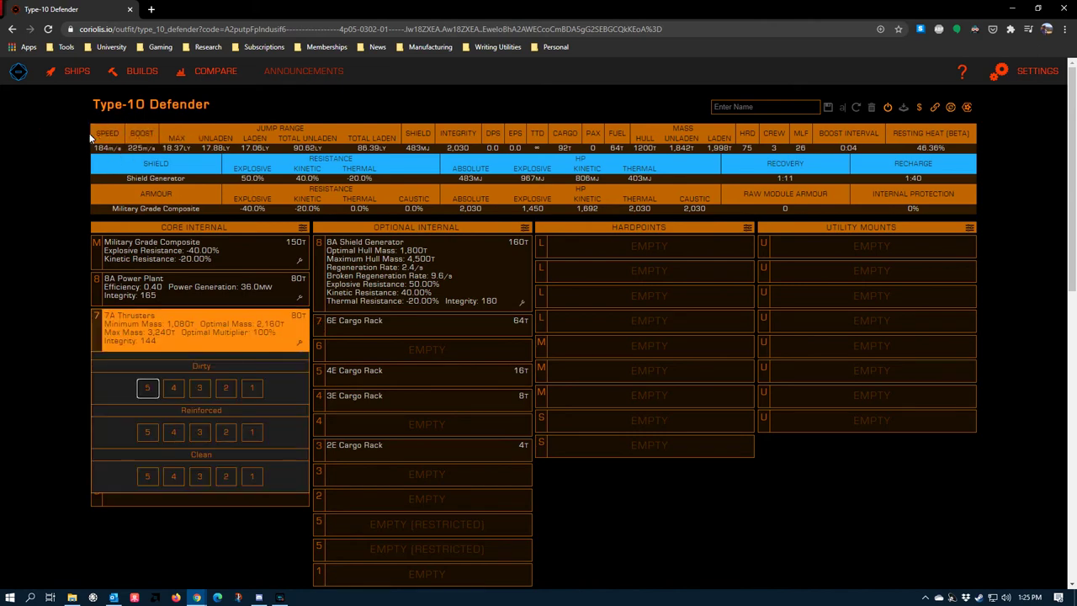
pyautogui.click(148, 387)
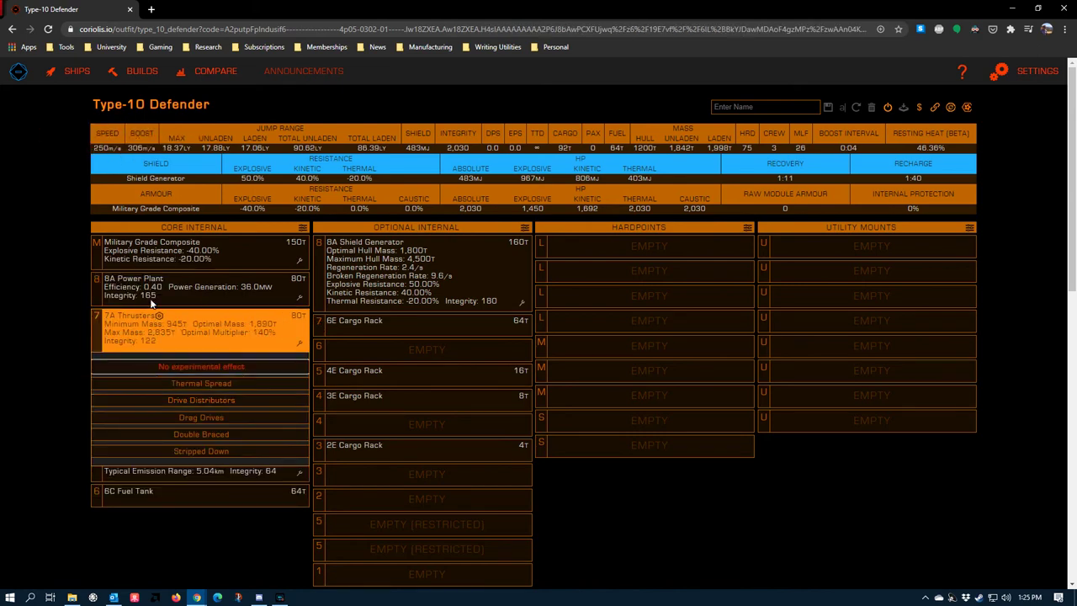
pyautogui.click(206, 416)
pyautogui.click(38, 274)
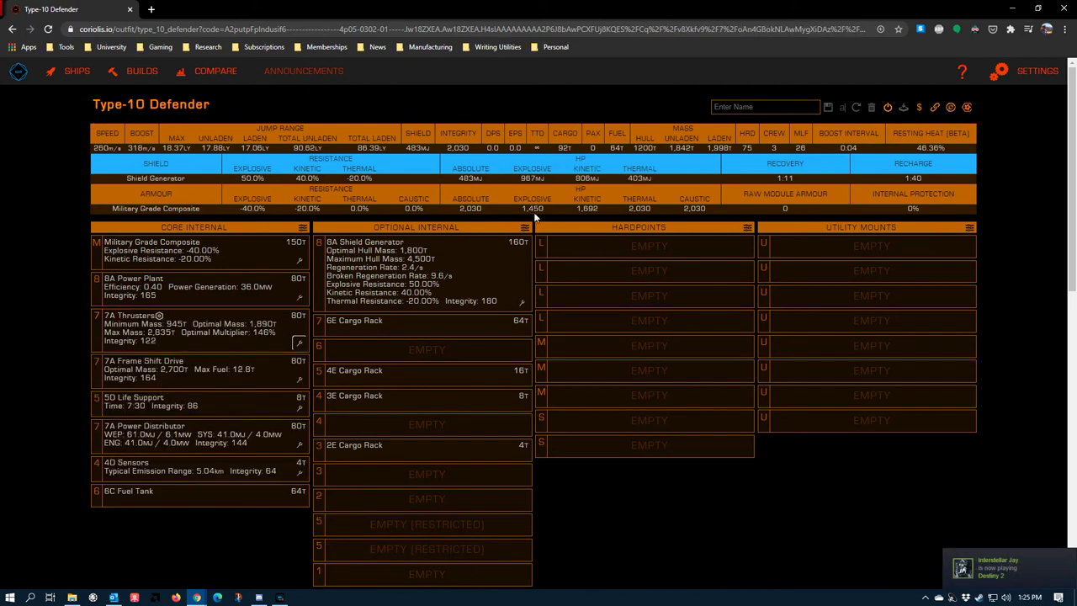
pyautogui.scroll(-1, 451, 320)
pyautogui.scroll(1, 530, 308)
pyautogui.click(71, 72)
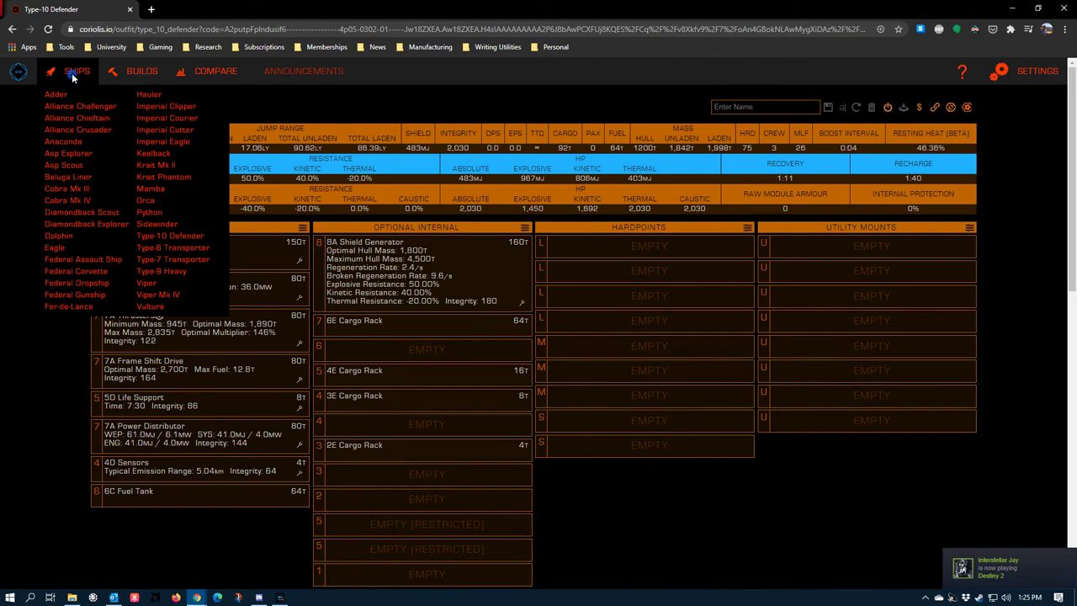
# Step: Load the saved Type-10 build 'Look Me In The Eye (AX10D)'
pyautogui.click(141, 71)
pyautogui.scroll(-1, 210, 229)
pyautogui.scroll(-2, 211, 229)
pyautogui.click(227, 172)
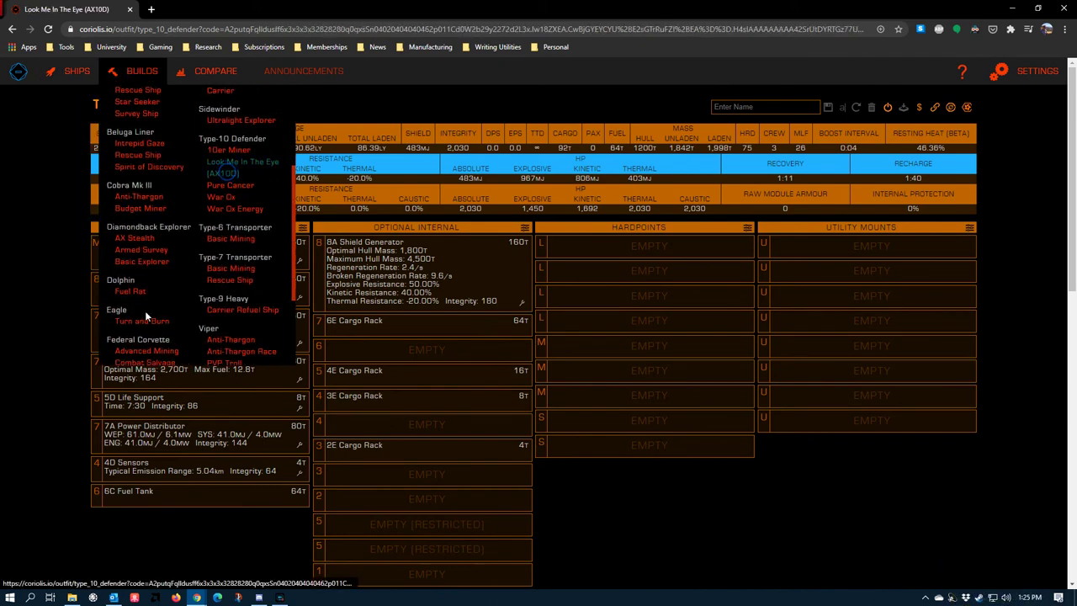
pyautogui.scroll(-2, 52, 269)
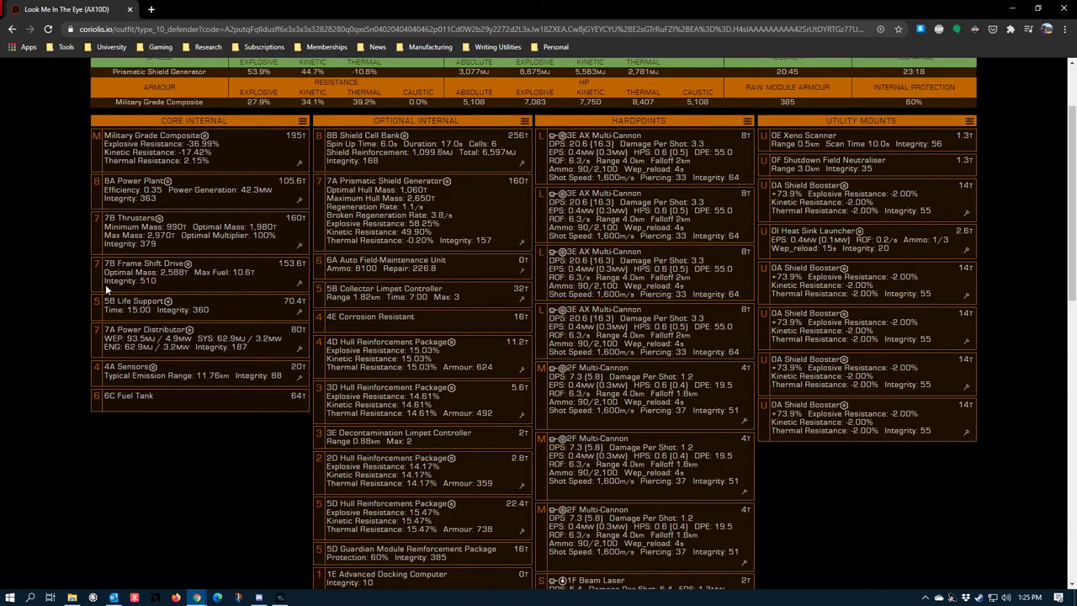
pyautogui.scroll(2, 105, 284)
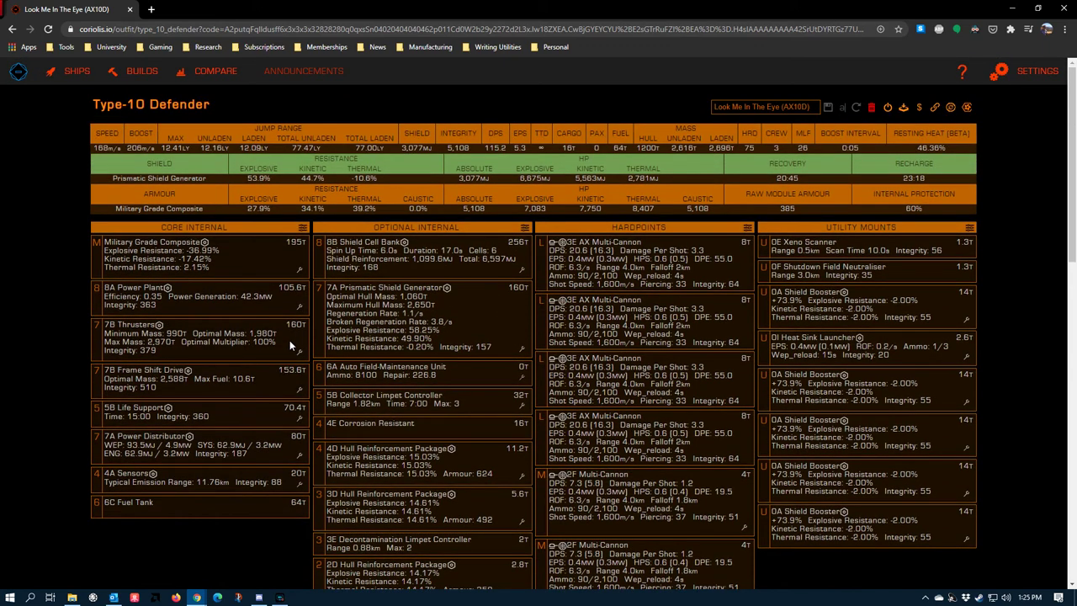
# Step: Browse the build's outfitting, including the power plant's engineering options
pyautogui.click(127, 72)
pyautogui.click(137, 79)
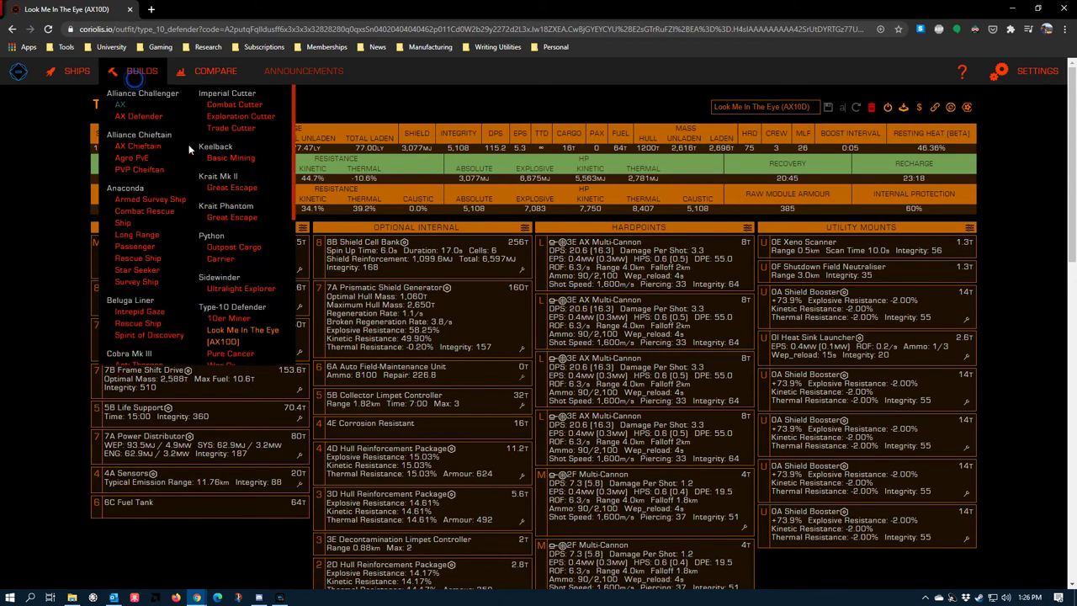
pyautogui.click(47, 296)
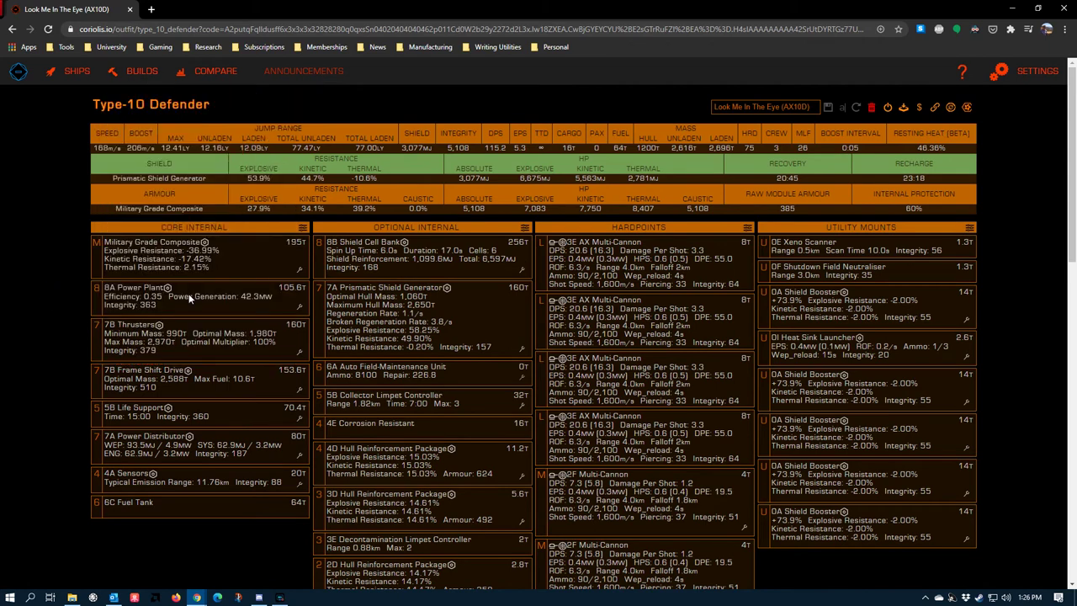
pyautogui.click(299, 313)
pyautogui.click(21, 312)
pyautogui.click(145, 71)
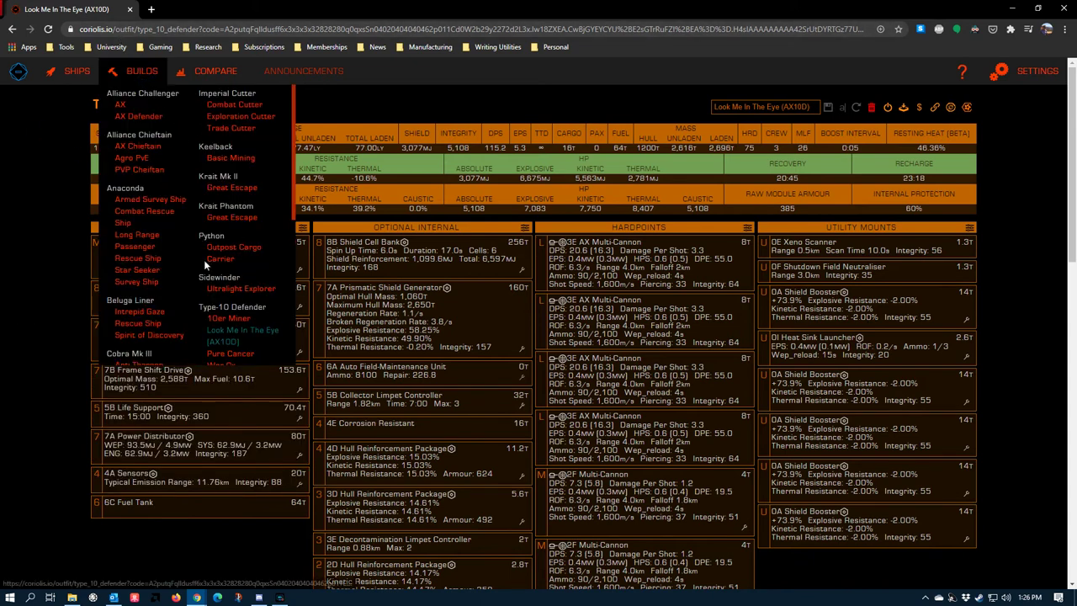
pyautogui.click(60, 76)
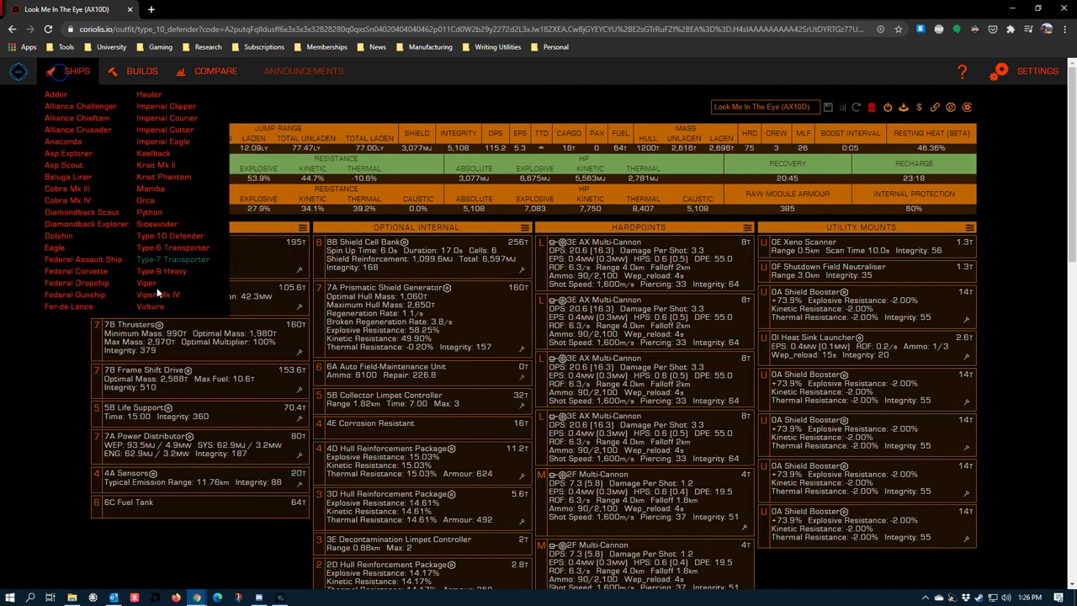
# Step: Start a stock Type-10 Defender and give its thrusters dirty drives grade 5 with Drag Drives
pyautogui.click(169, 239)
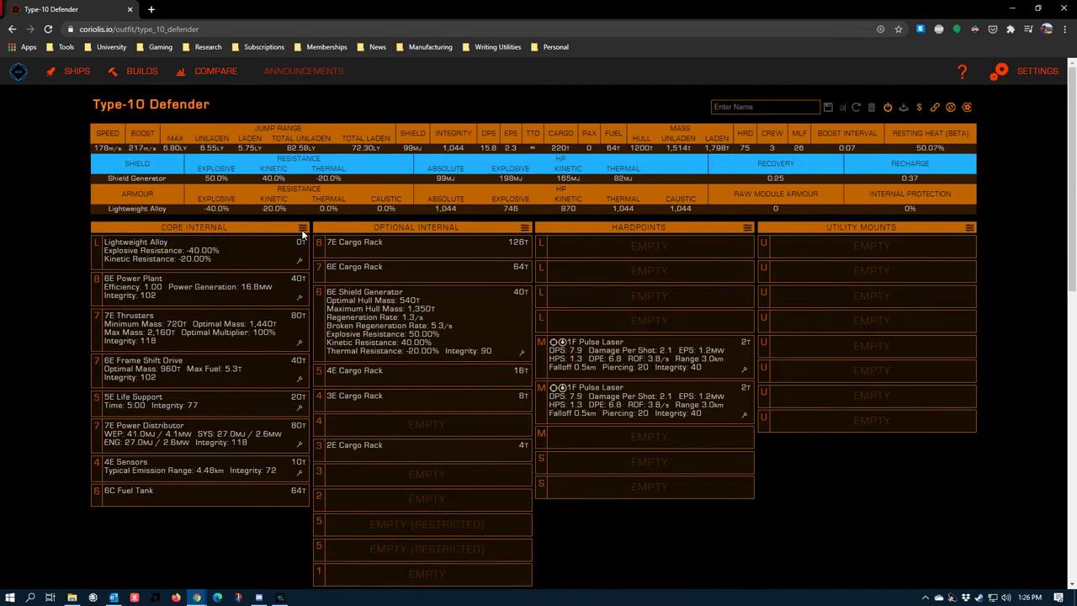
pyautogui.click(305, 351)
pyautogui.click(176, 366)
pyautogui.click(146, 393)
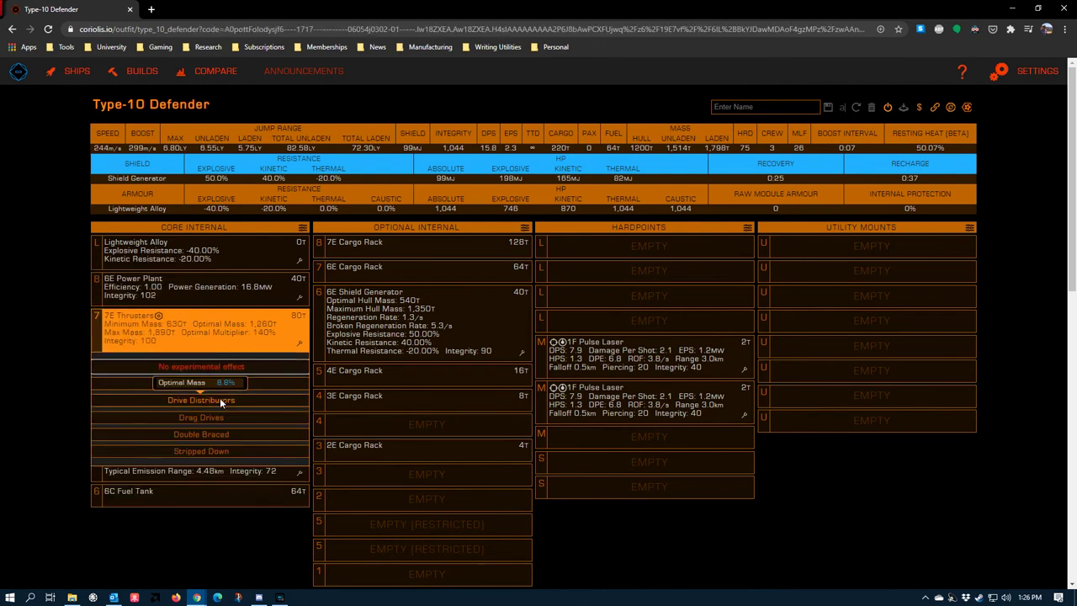
pyautogui.click(221, 421)
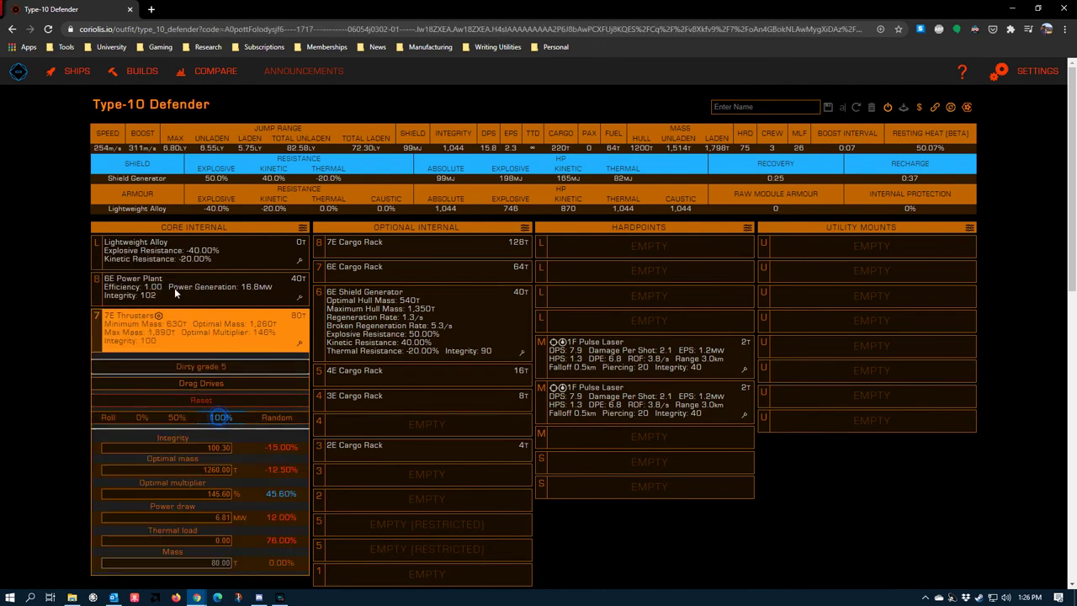
pyautogui.click(59, 331)
# Step: Upgrade the thrusters from 7E to 7A and reapply dirty grade 5 with Drag Drives
pyautogui.click(105, 332)
pyautogui.click(147, 367)
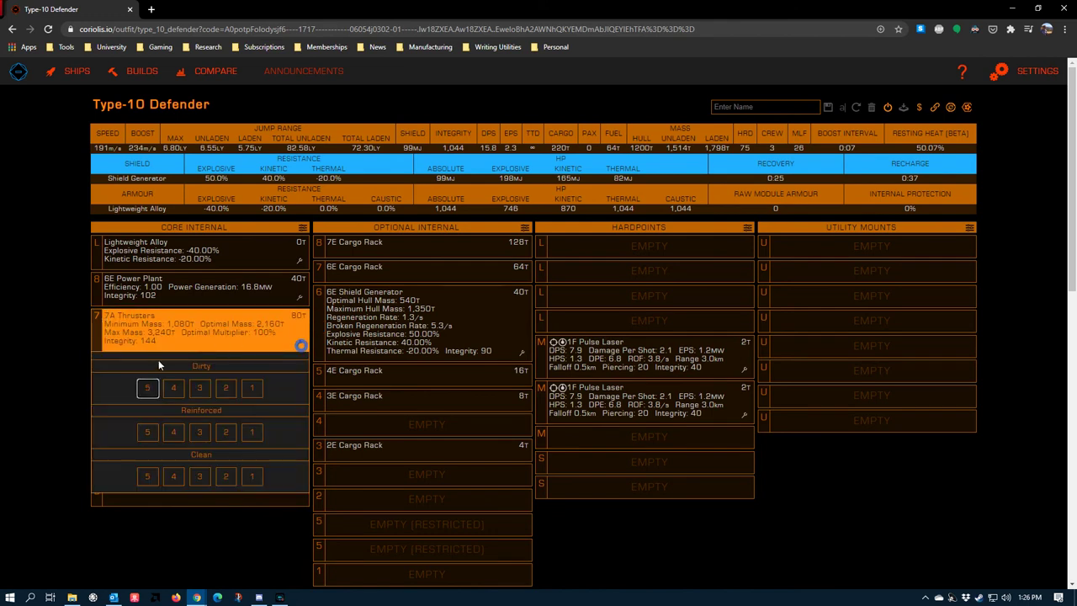
pyautogui.click(150, 380)
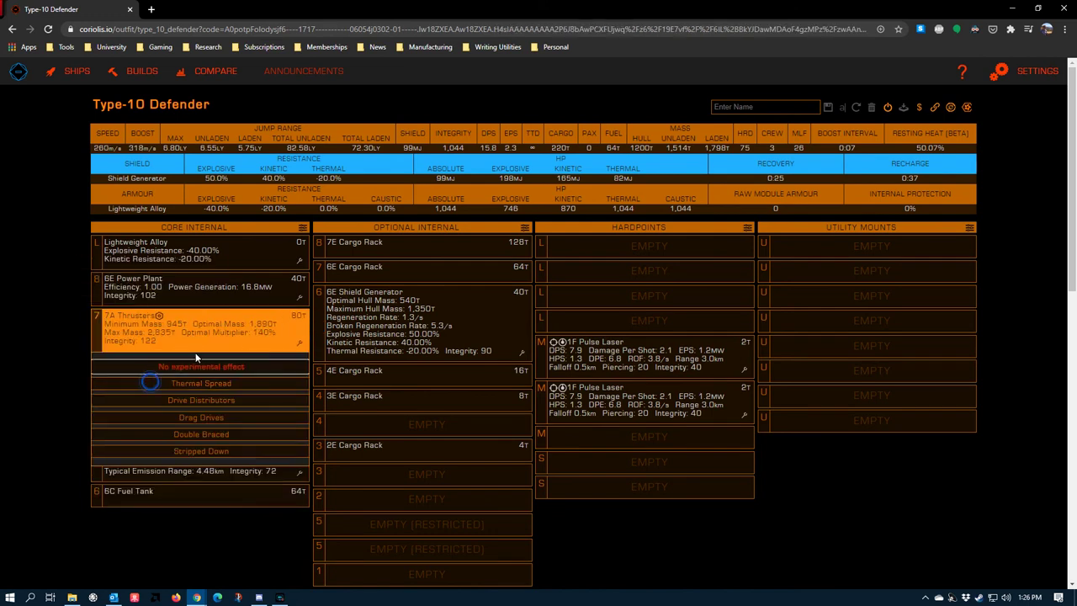
pyautogui.click(202, 417)
pyautogui.click(52, 347)
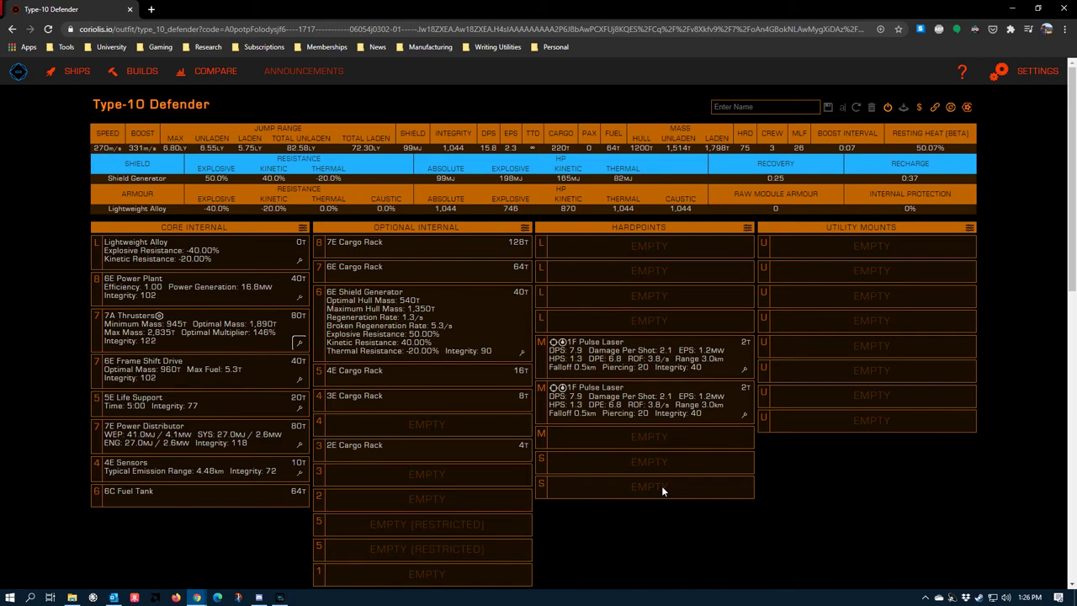
pyautogui.scroll(-8, 587, 422)
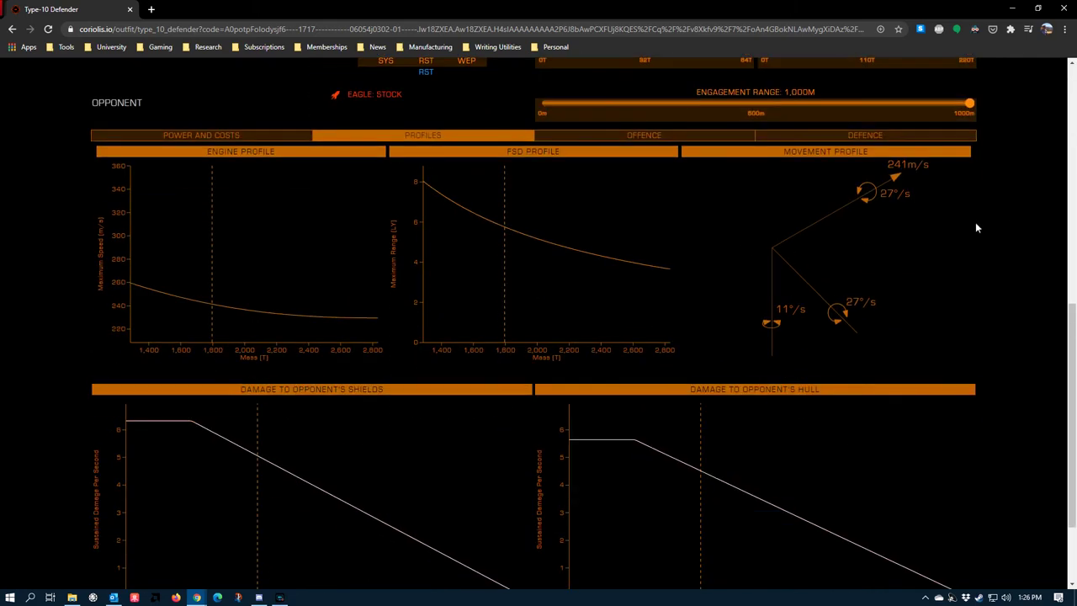
pyautogui.scroll(8, 860, 274)
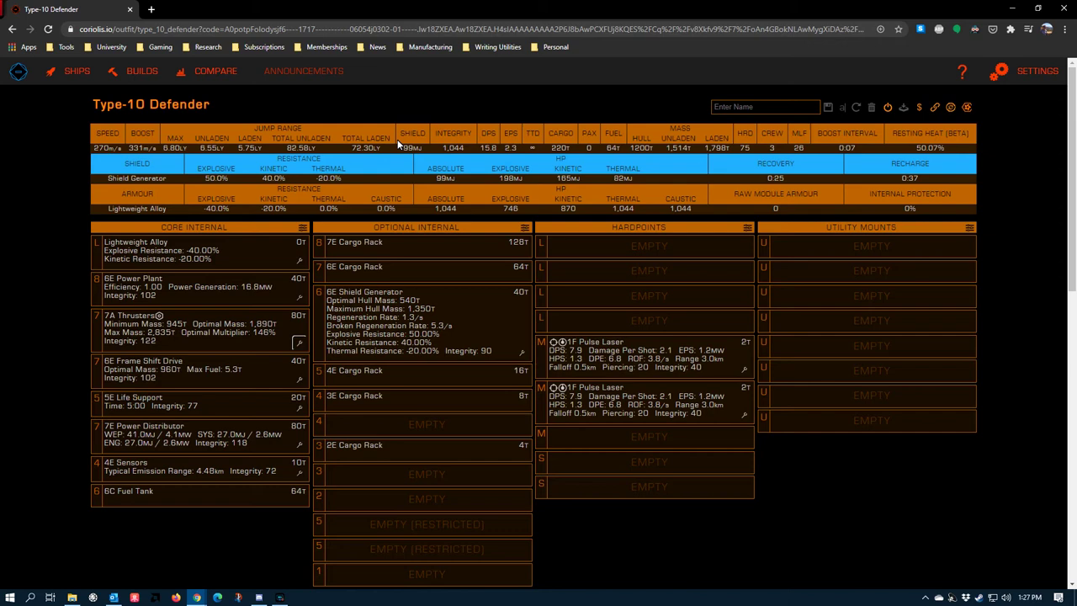
pyautogui.click(211, 333)
pyautogui.click(105, 327)
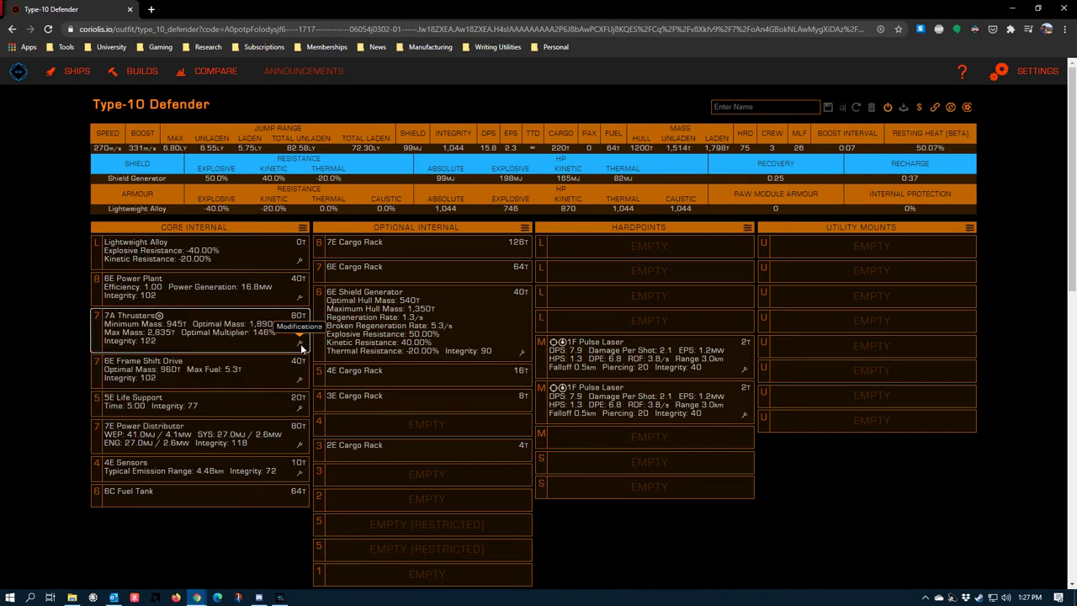
pyautogui.click(300, 342)
# Step: Refit plain 7A thrusters on the Type-10, clearing the engineering and dropping speed to 191 m/s
pyautogui.click(135, 337)
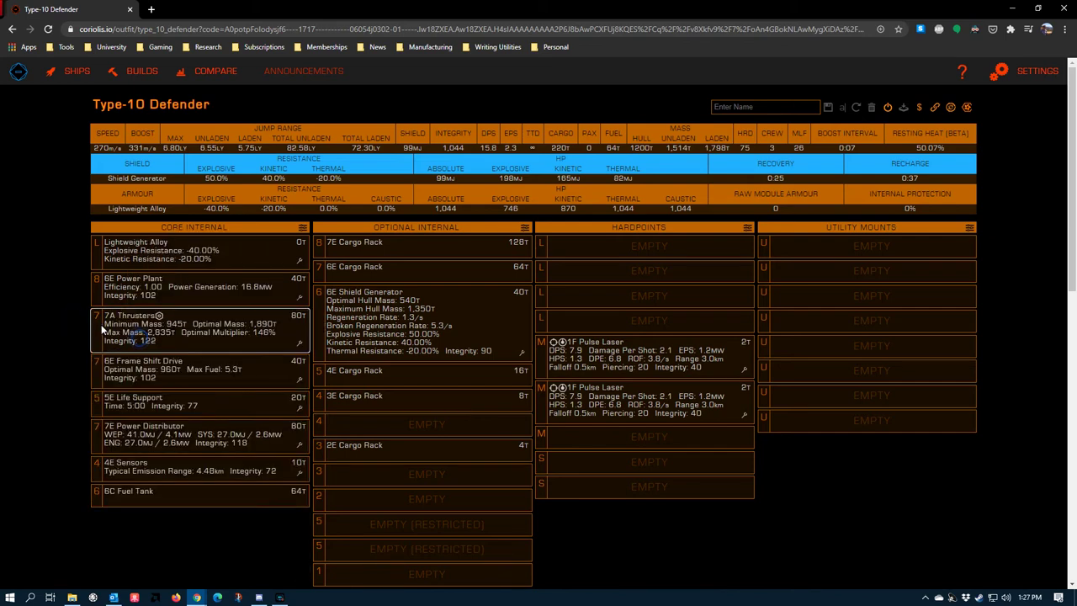
pyautogui.click(131, 338)
pyautogui.click(145, 369)
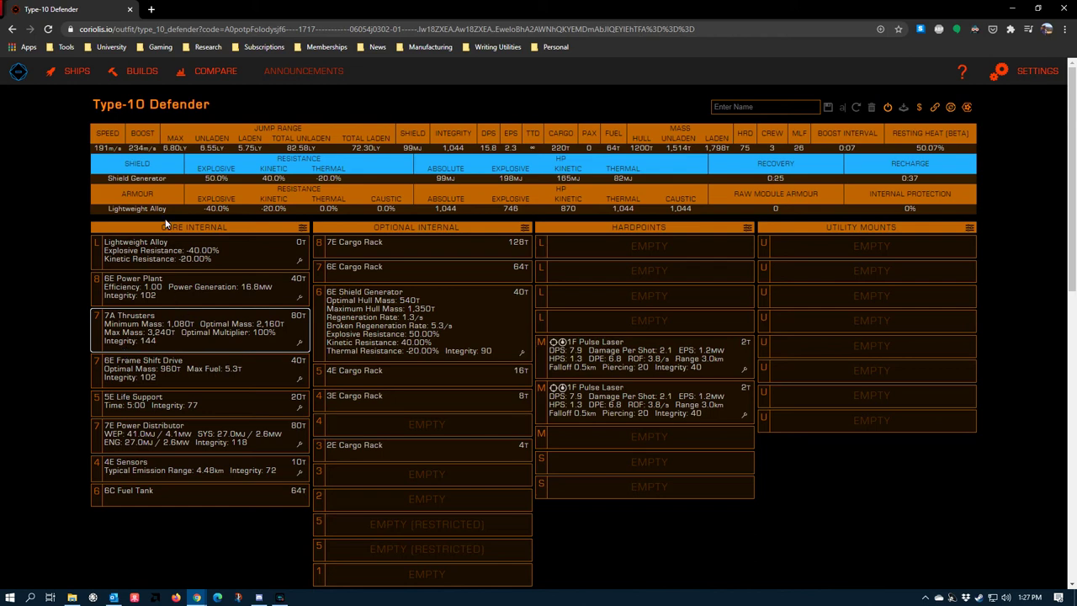
# Step: Engineer the Type-10's thrusters with grade 5 reinforced drives and the Double Braced effect
pyautogui.click(297, 342)
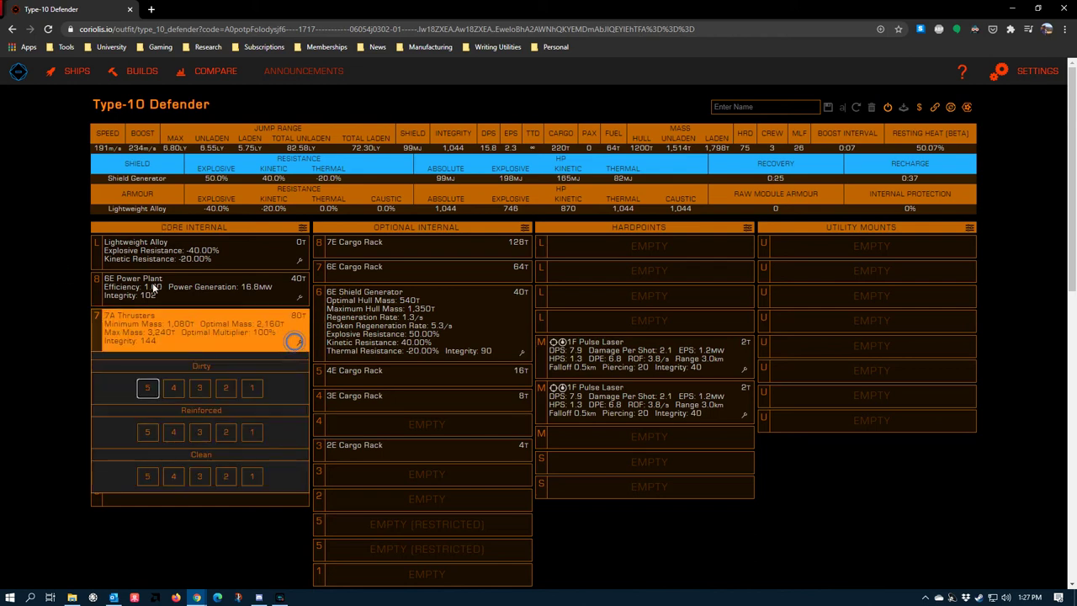
pyautogui.click(138, 434)
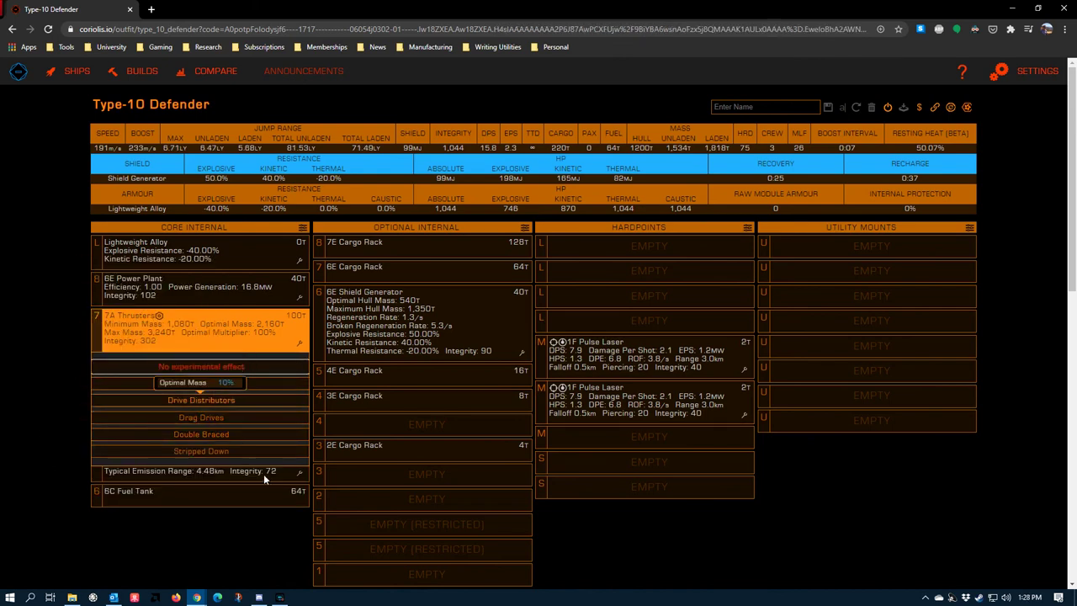
pyautogui.click(222, 434)
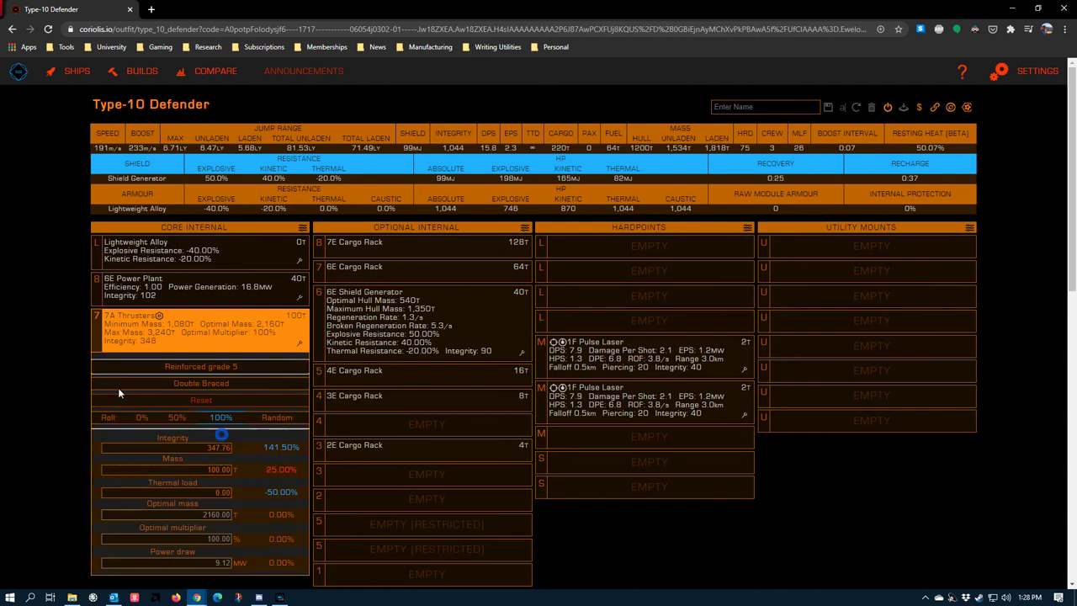
# Step: Apply grade 5 Armoured engineering to the 6E power plant, giving integrity 224
pyautogui.click(200, 295)
pyautogui.click(5, 306)
pyautogui.click(299, 300)
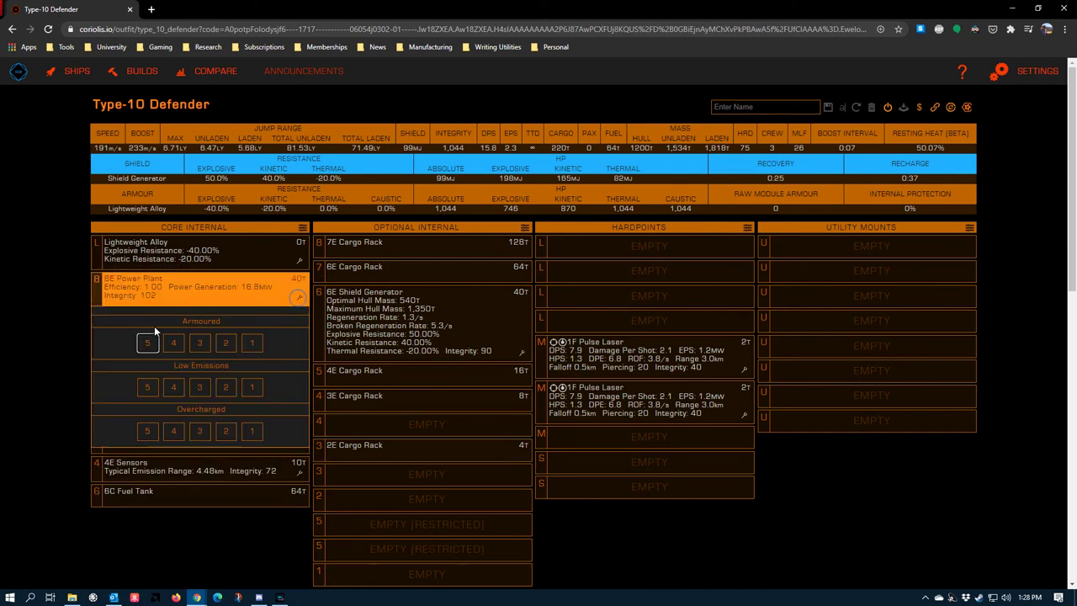
pyautogui.click(146, 337)
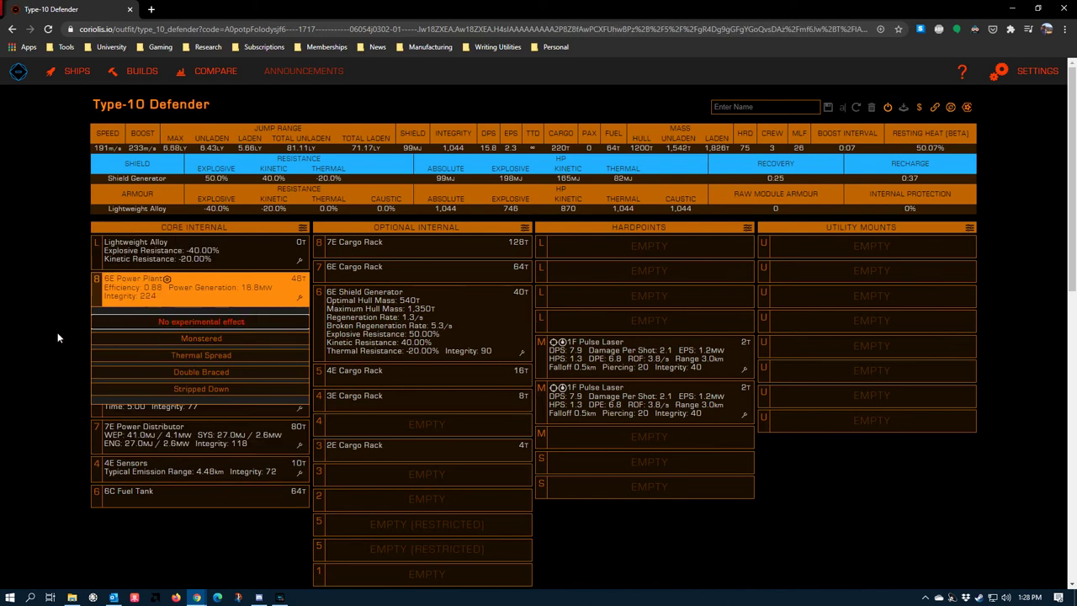
pyautogui.click(52, 287)
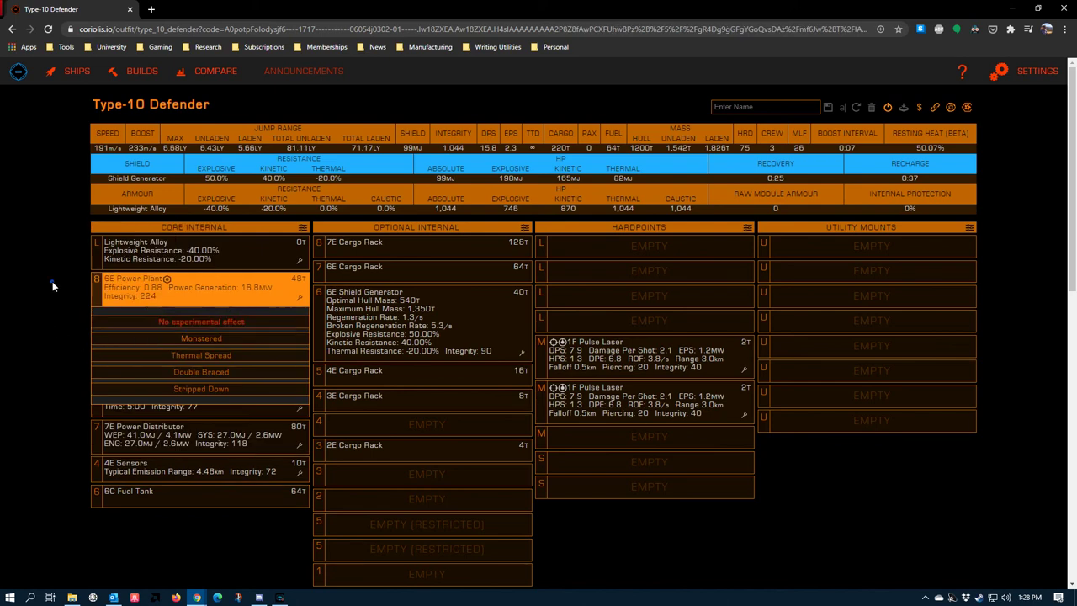
pyautogui.click(112, 286)
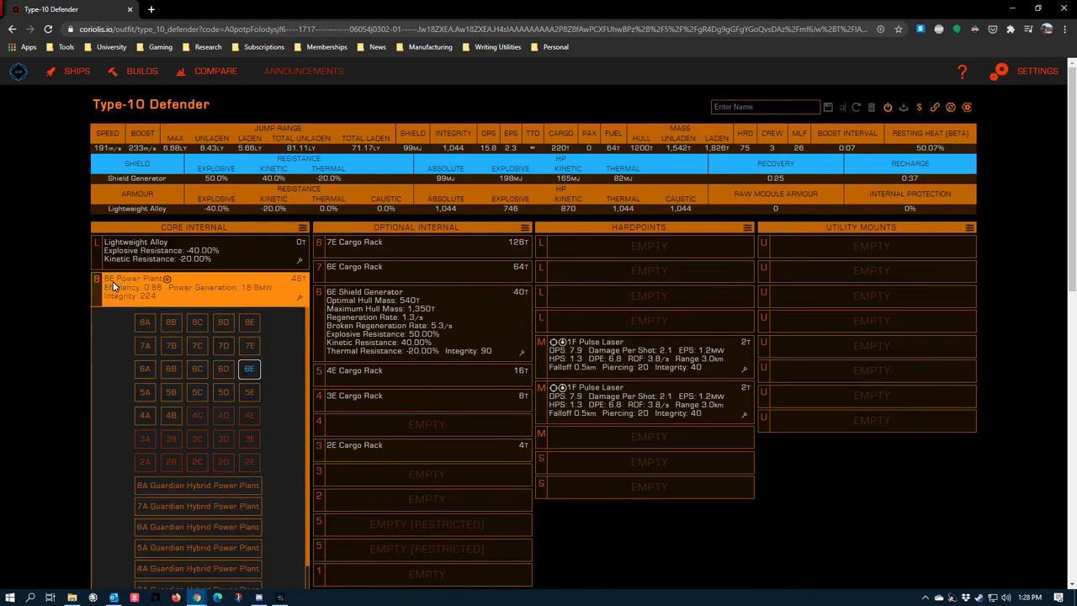
pyautogui.click(50, 197)
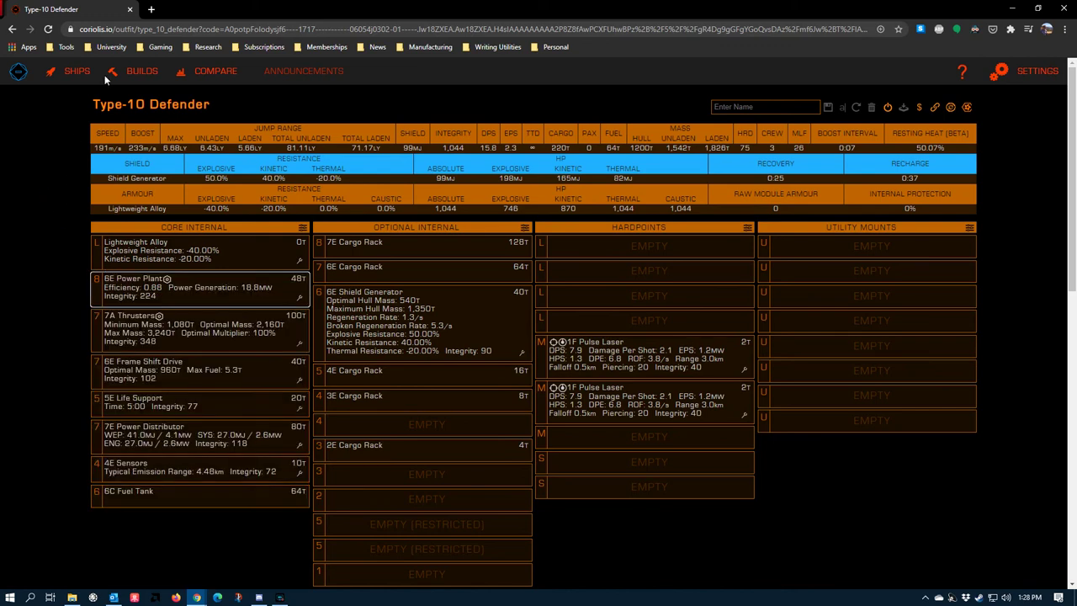
# Step: Start a stock Beluga Liner build with 7E thrusters and 197 m/s speed
pyautogui.click(68, 74)
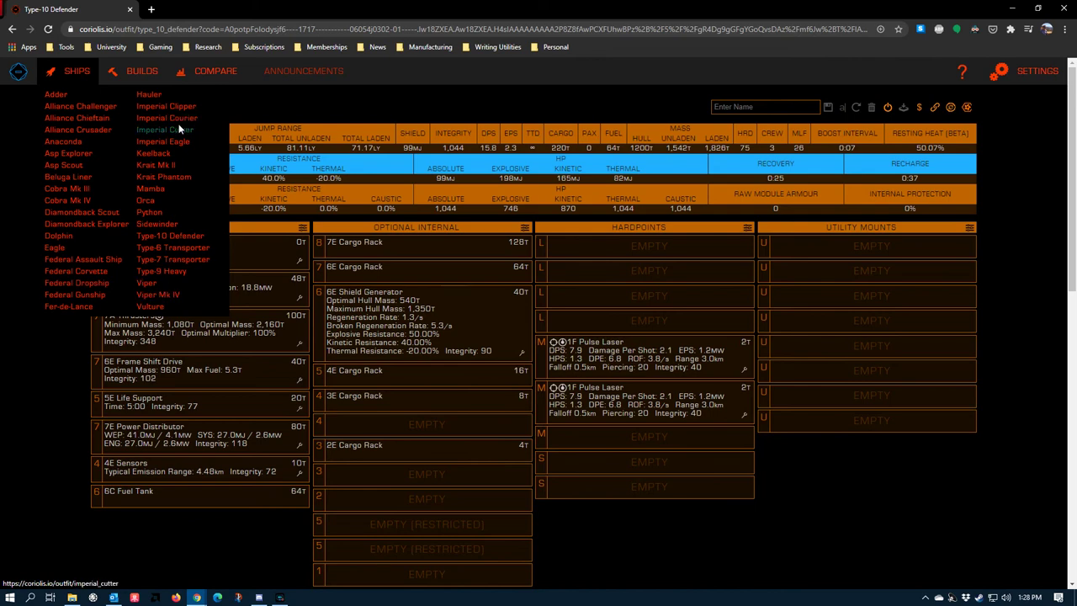
pyautogui.click(65, 176)
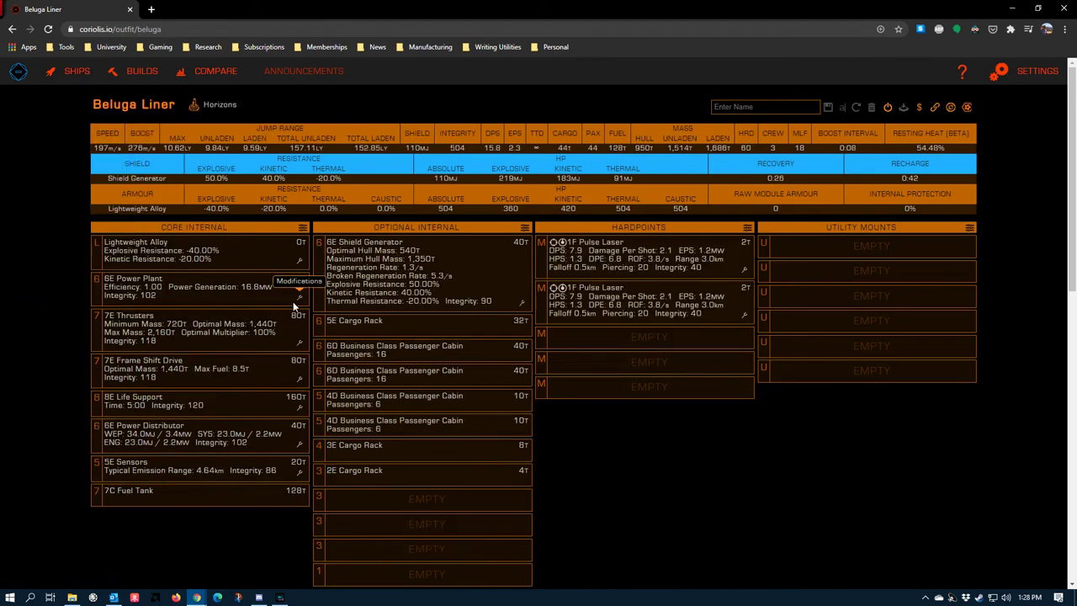
pyautogui.scroll(-2, 266, 330)
# Step: Look over the Beluga's thruster engineering blueprints without applying any
pyautogui.click(299, 166)
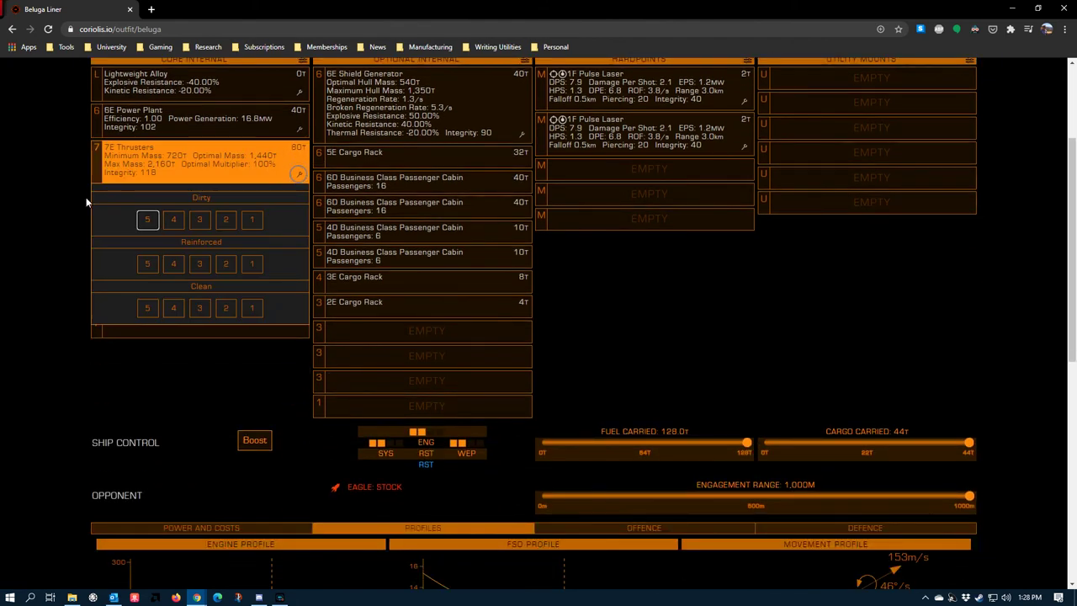
pyautogui.scroll(1, 85, 197)
pyautogui.scroll(1, 84, 363)
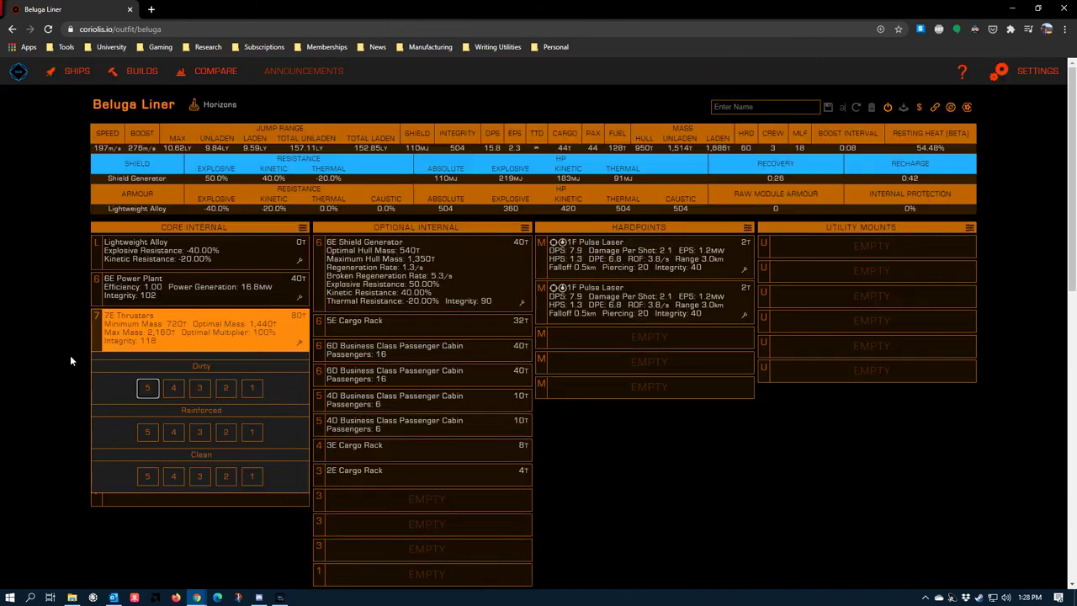
pyautogui.click(46, 398)
pyautogui.scroll(-2, 46, 397)
pyautogui.scroll(2, 192, 316)
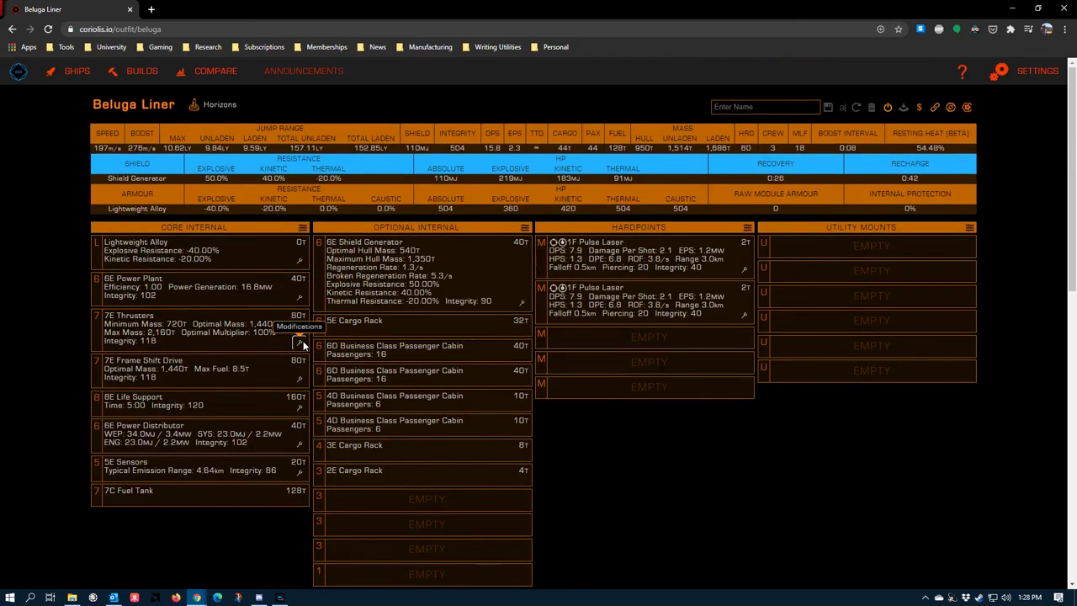
pyautogui.click(298, 343)
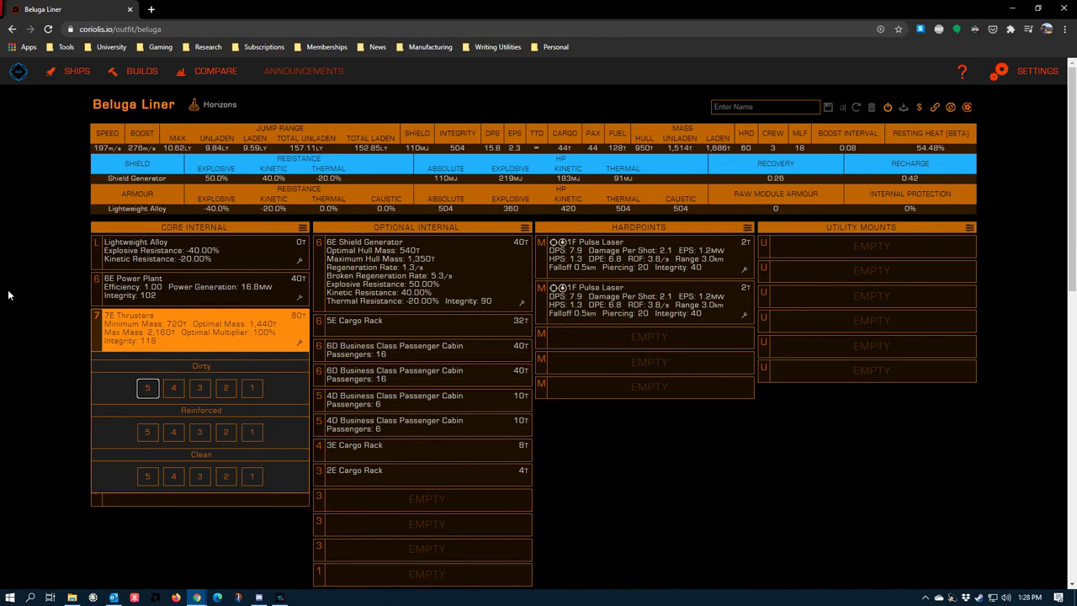
pyautogui.click(40, 477)
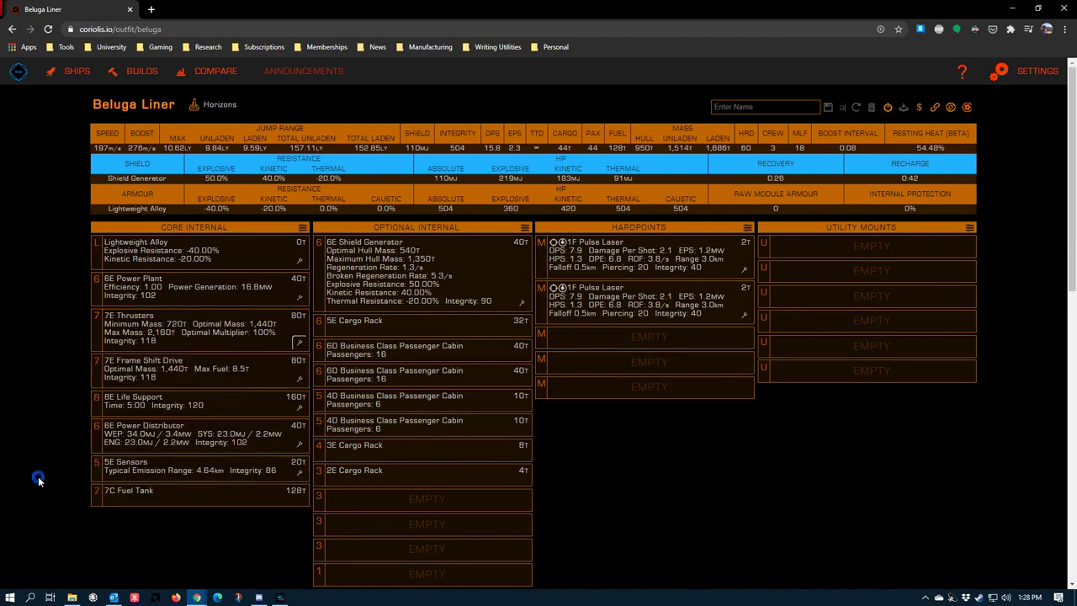
# Step: Check the Beluga's speed profile charts, then bring up the ships list
pyautogui.scroll(-5, 338, 433)
pyautogui.scroll(-1, 801, 389)
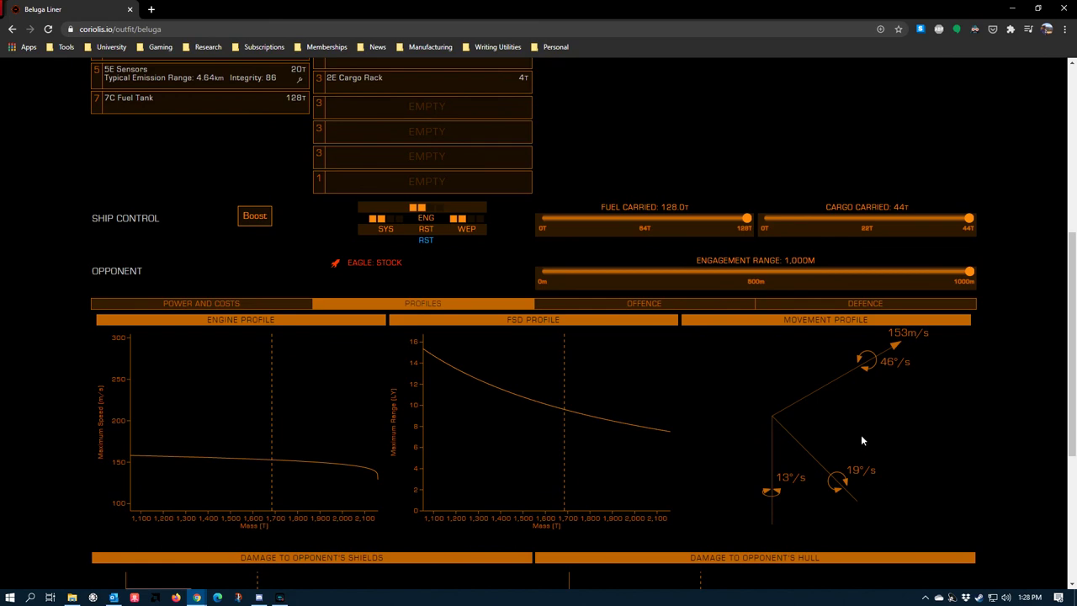
pyautogui.scroll(7, 827, 452)
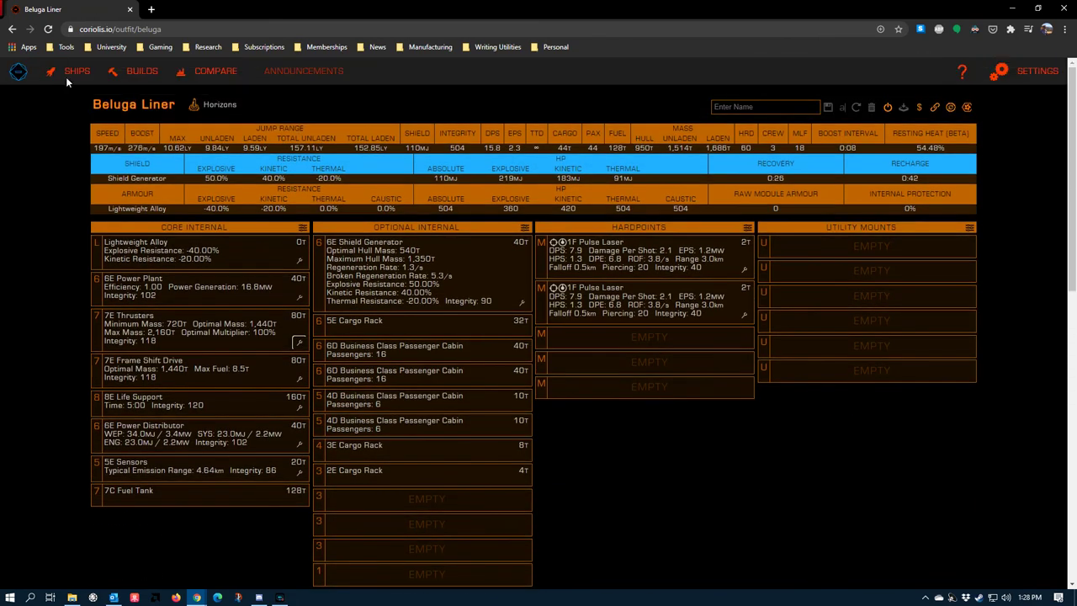
pyautogui.click(67, 77)
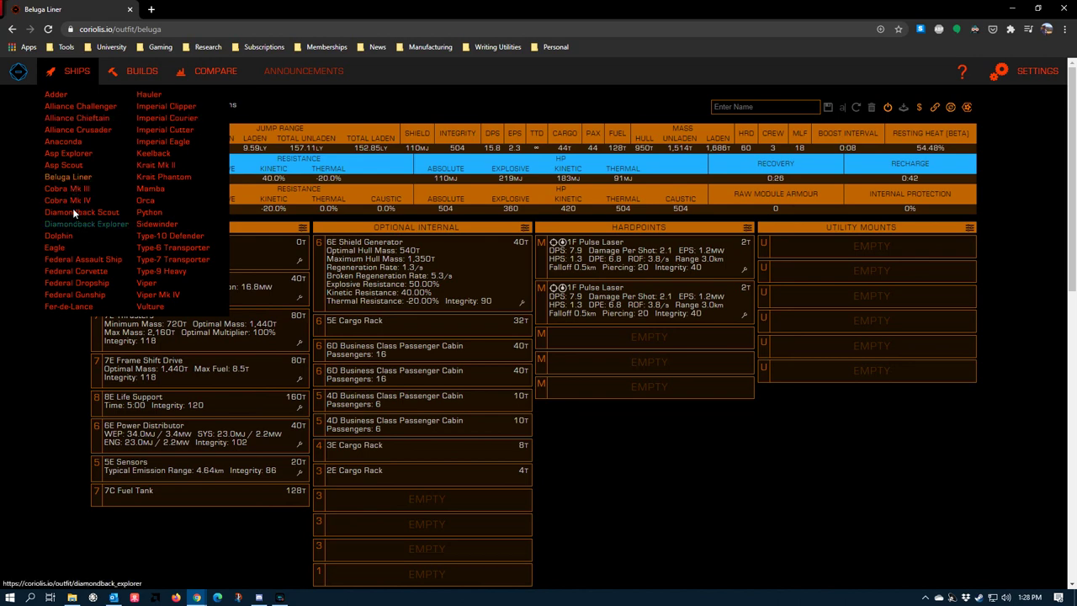
# Step: Switch to a Cobra Mk III build and fit 4A thrusters
pyautogui.click(61, 186)
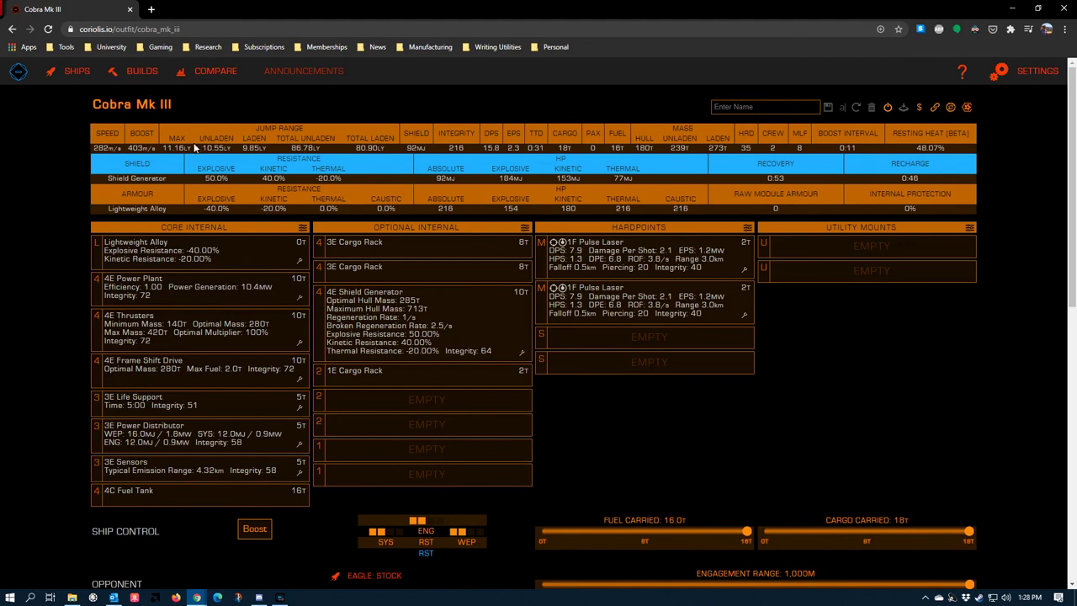
pyautogui.click(197, 332)
pyautogui.click(136, 371)
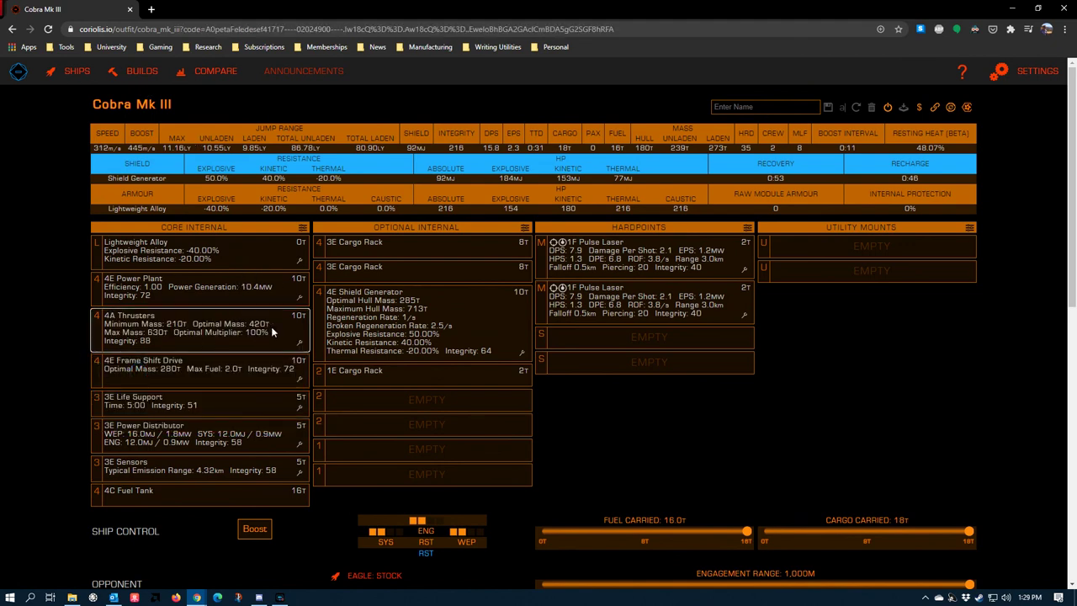
# Step: Engineer the Cobra's 4A thrusters to dirty grade 5 with Drag Drives, reaching 630 m/s boost
pyautogui.scroll(-1, 271, 327)
pyautogui.click(296, 288)
pyautogui.click(147, 332)
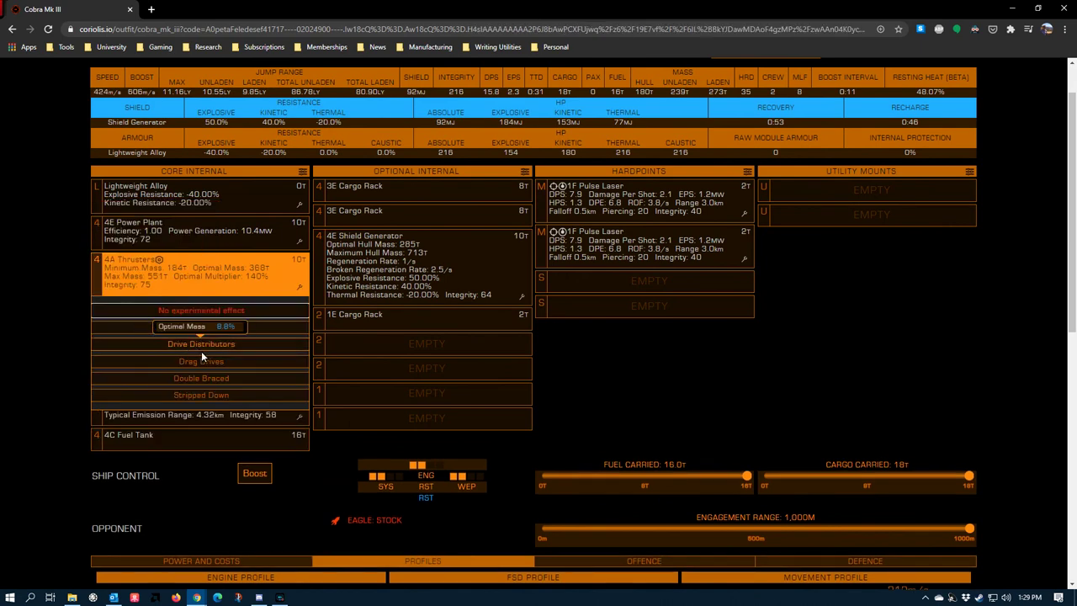
pyautogui.click(190, 360)
pyautogui.scroll(1, 43, 284)
pyautogui.click(43, 285)
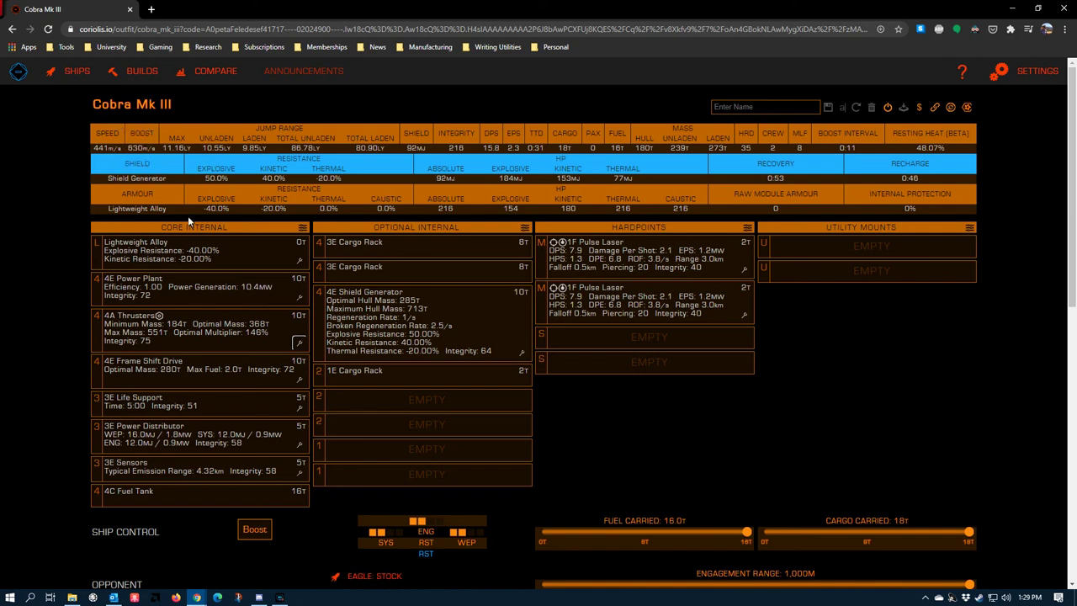
# Step: Browse the ship list, power plant and thruster choices without changes, then reopen the ships list
pyautogui.click(74, 74)
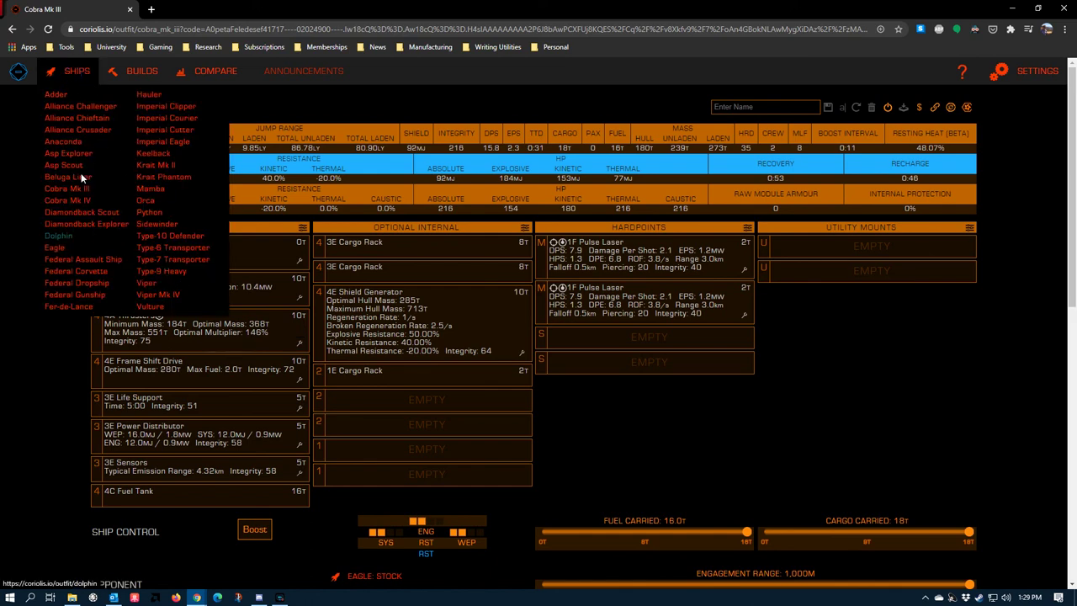
pyautogui.click(62, 390)
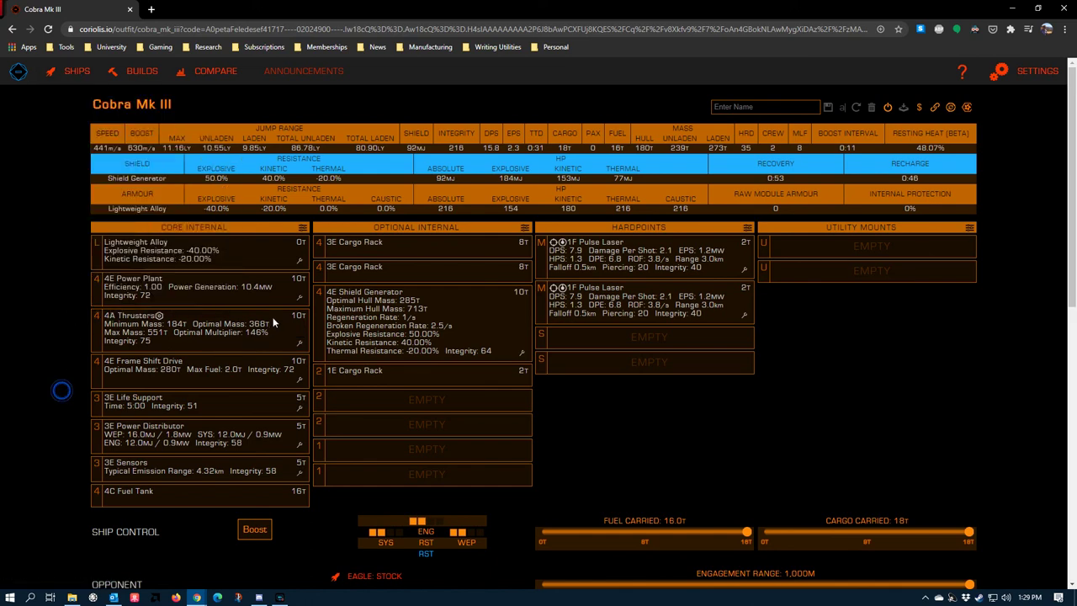
pyautogui.click(202, 287)
pyautogui.click(37, 385)
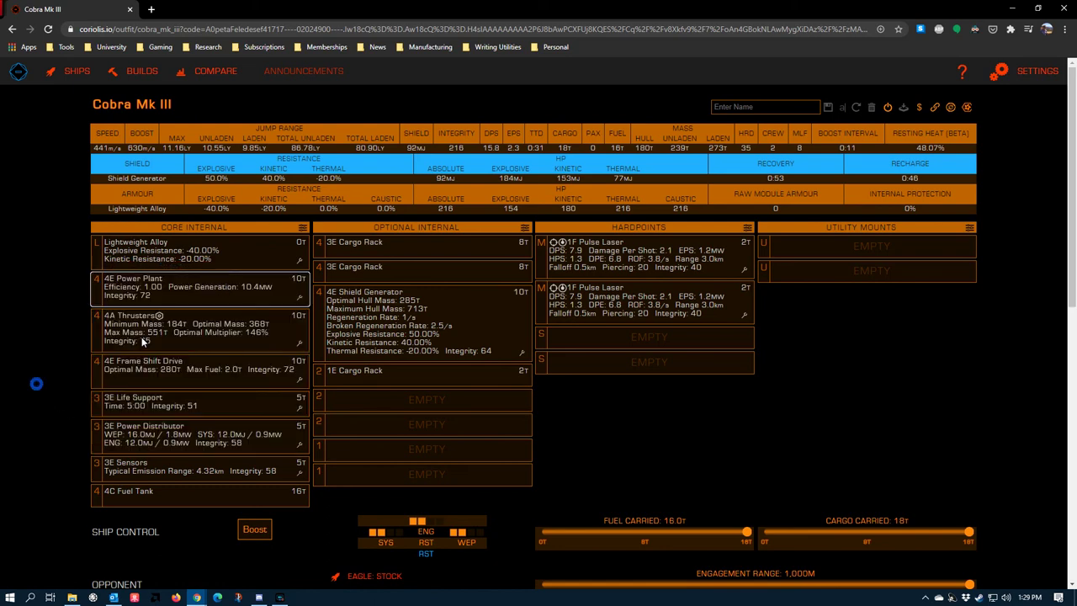
pyautogui.click(168, 324)
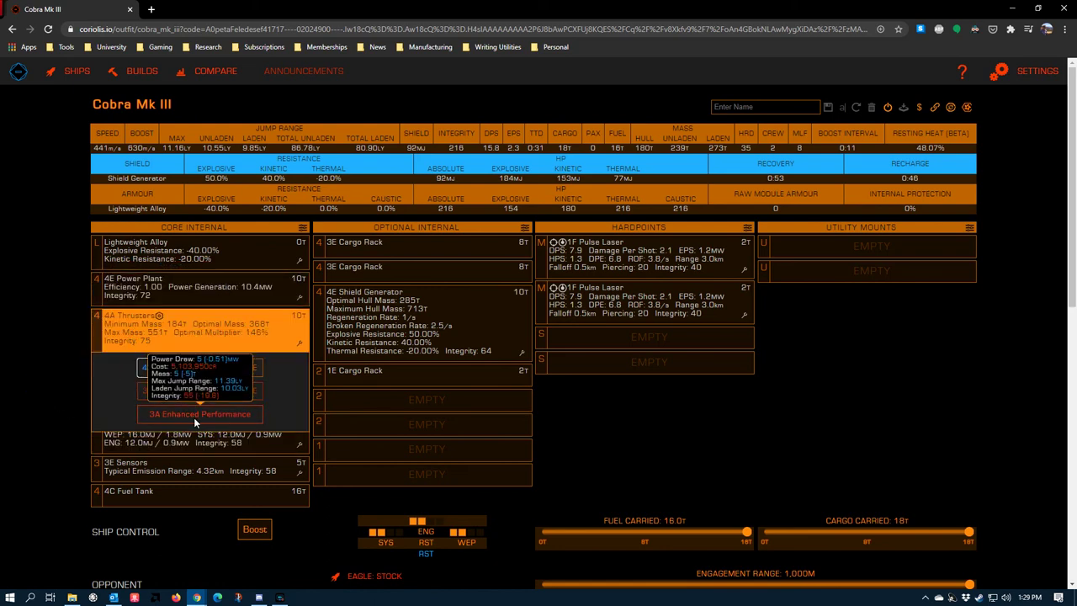
pyautogui.click(52, 248)
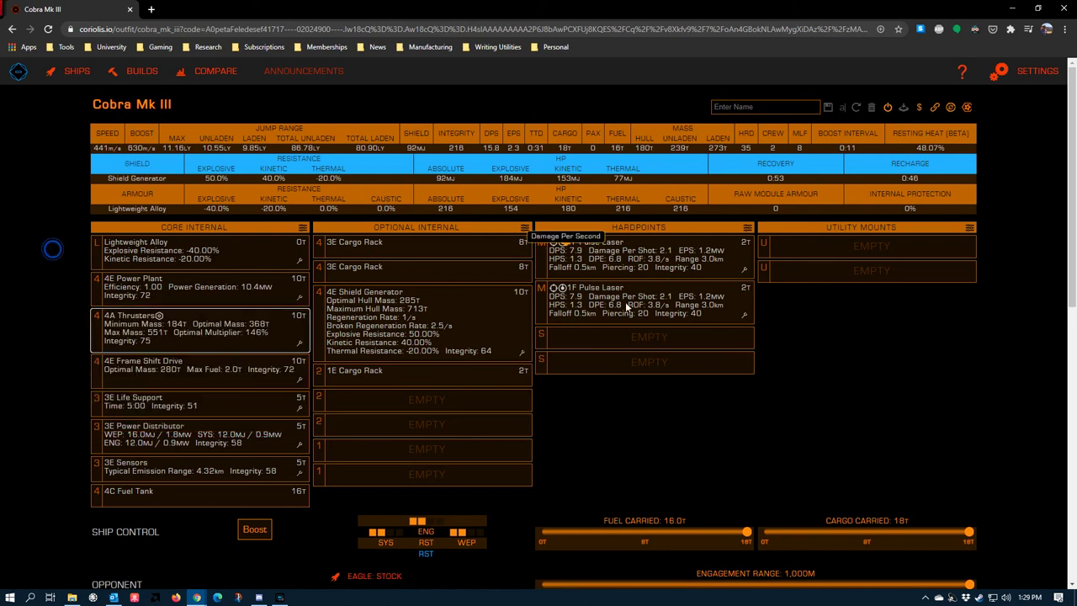
pyautogui.click(68, 81)
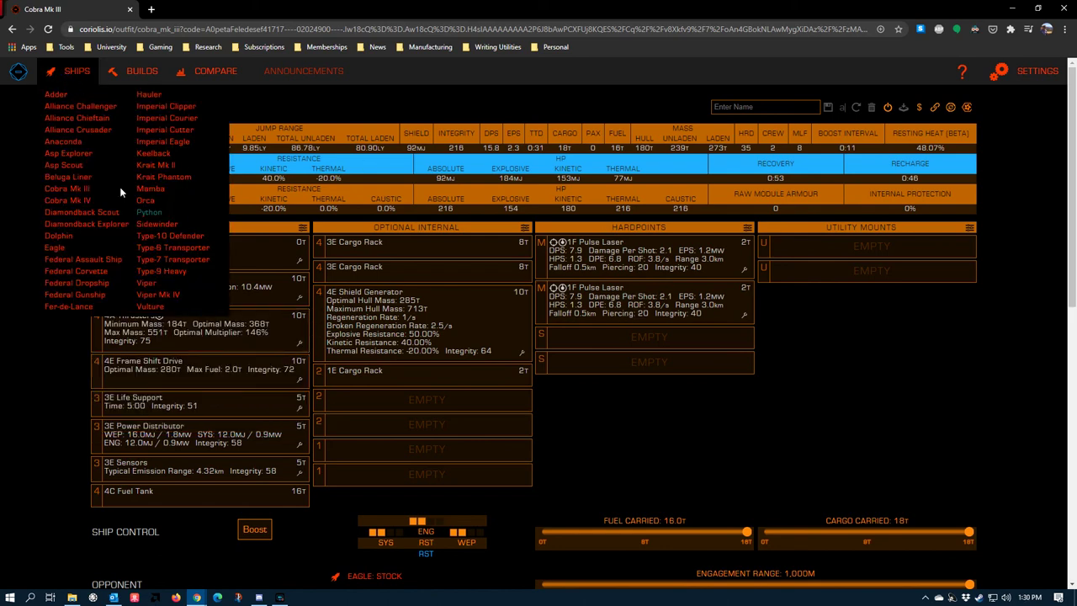
# Step: Switch to a Sidewinder with 2A Enhanced Performance thrusters and a 2D power plant
pyautogui.click(141, 225)
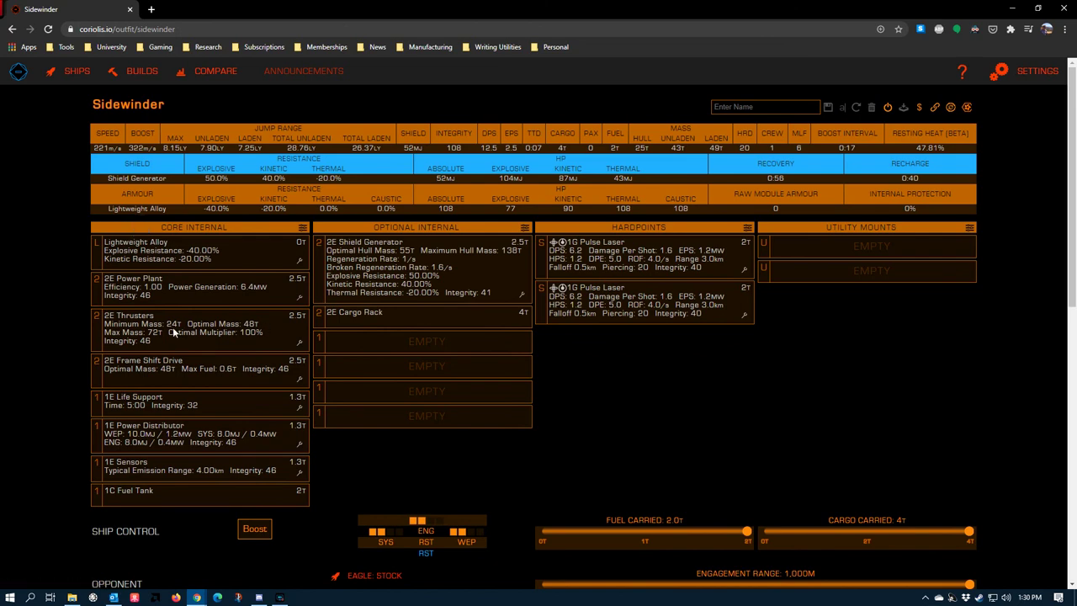
pyautogui.click(168, 325)
pyautogui.click(147, 367)
pyautogui.click(211, 284)
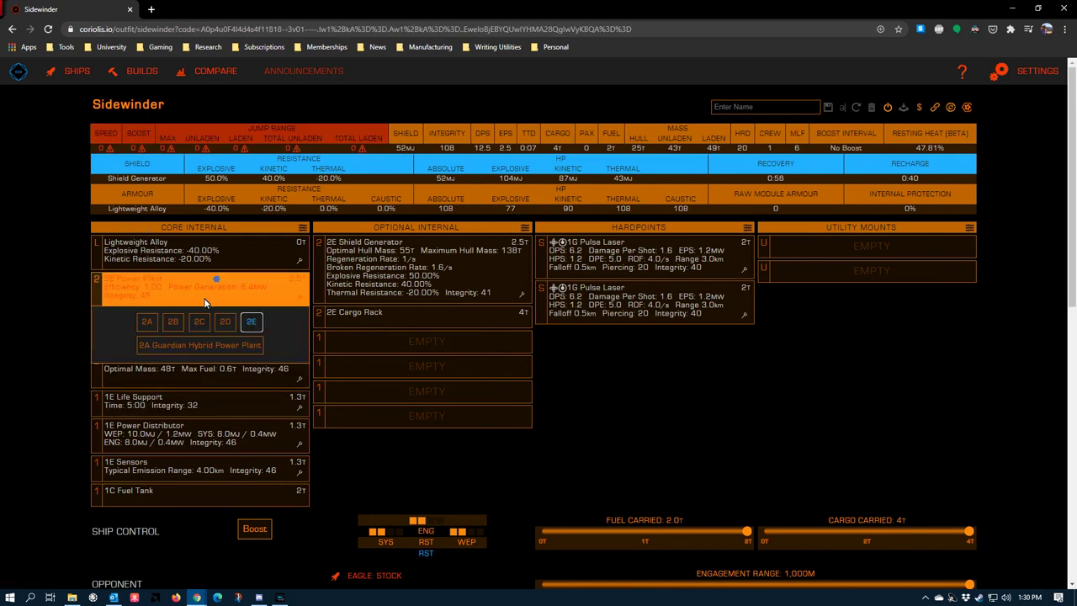
pyautogui.click(222, 326)
# Step: Engineer the Sidewinder's thrusters to dirty grade 5 with Drive Distributors
pyautogui.scroll(-5, 150, 425)
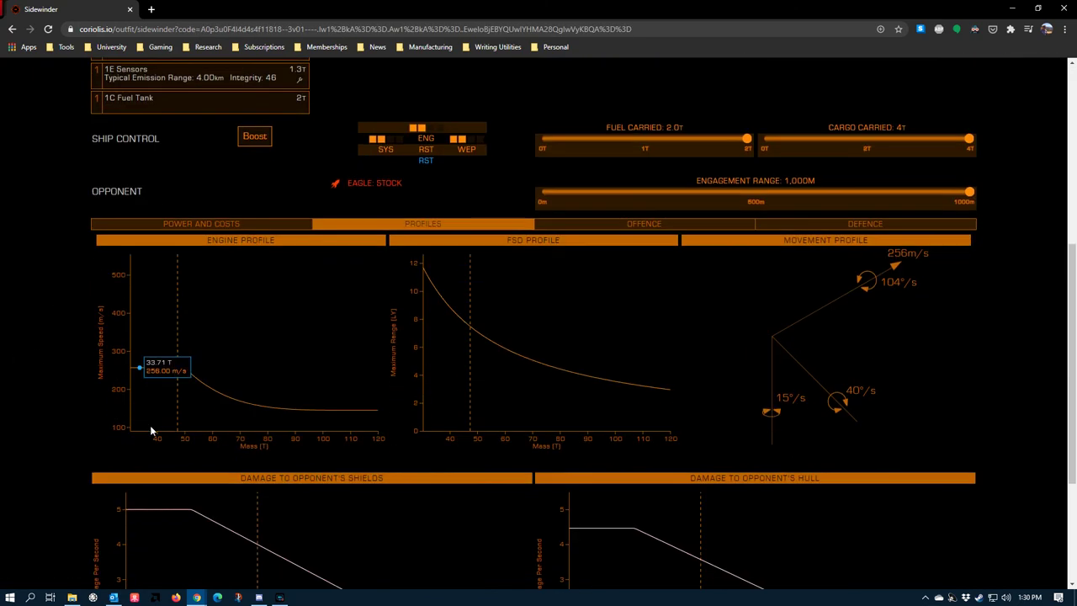
pyautogui.scroll(3, 254, 243)
pyautogui.scroll(2, 255, 242)
pyautogui.click(299, 378)
pyautogui.click(323, 462)
pyautogui.click(298, 341)
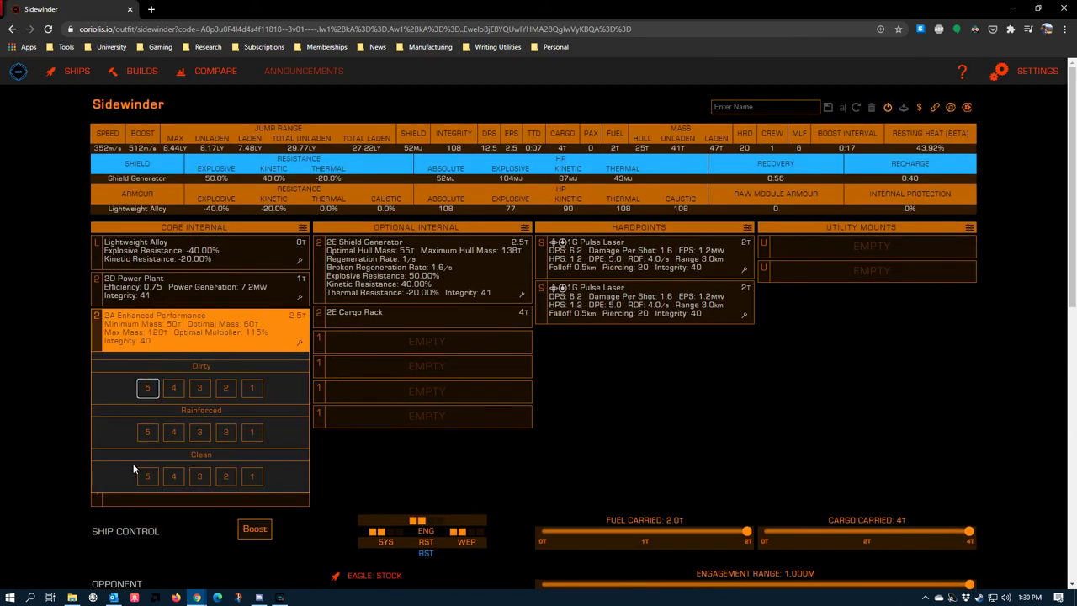
pyautogui.click(147, 387)
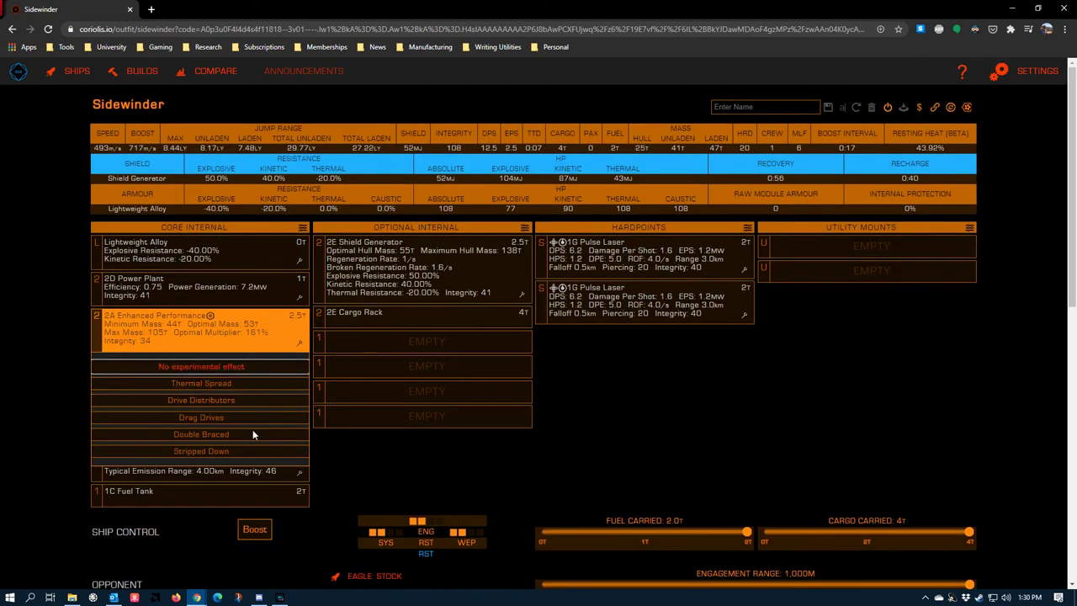
pyautogui.click(218, 400)
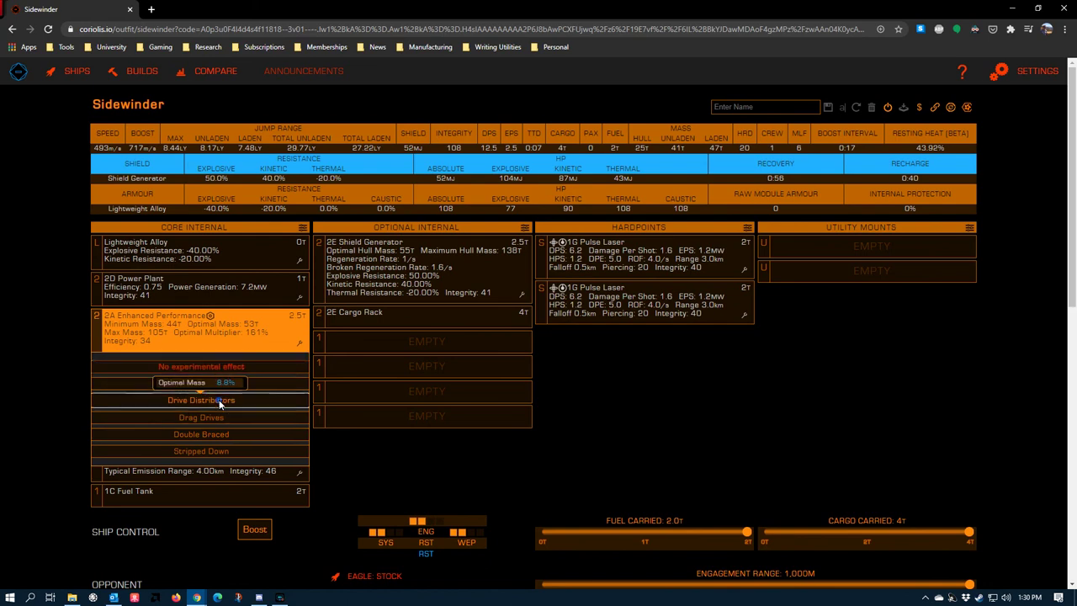
pyautogui.click(49, 281)
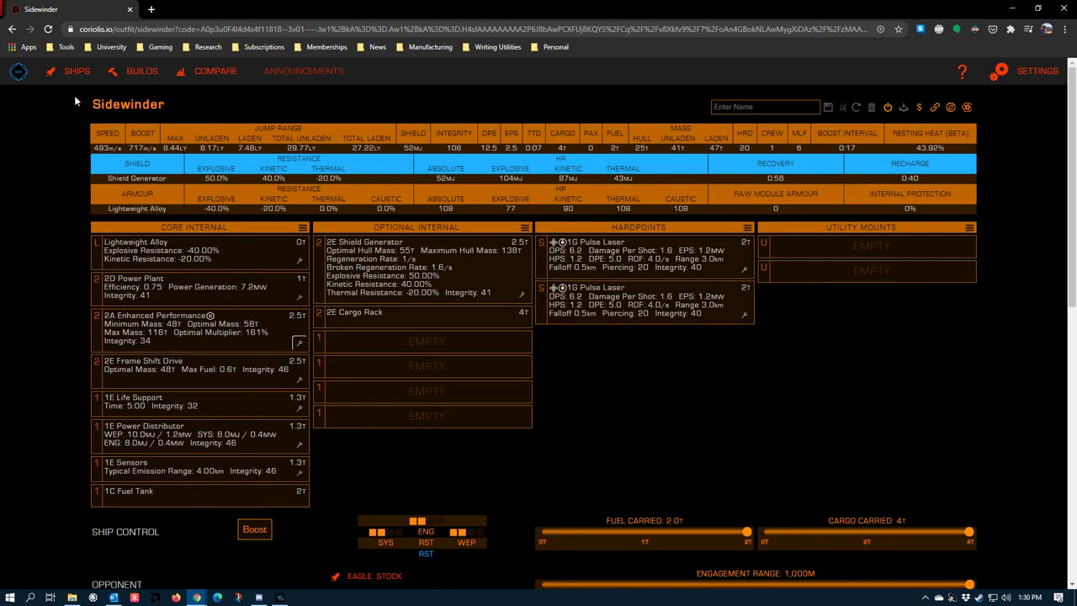
# Step: Review the Sidewinder's stats, first-hardpoint weapons and ship list, leaving the build unchanged
pyautogui.scroll(-3, 351, 380)
pyautogui.scroll(3, 318, 403)
pyautogui.scroll(-1, 335, 304)
pyautogui.scroll(-3, 582, 389)
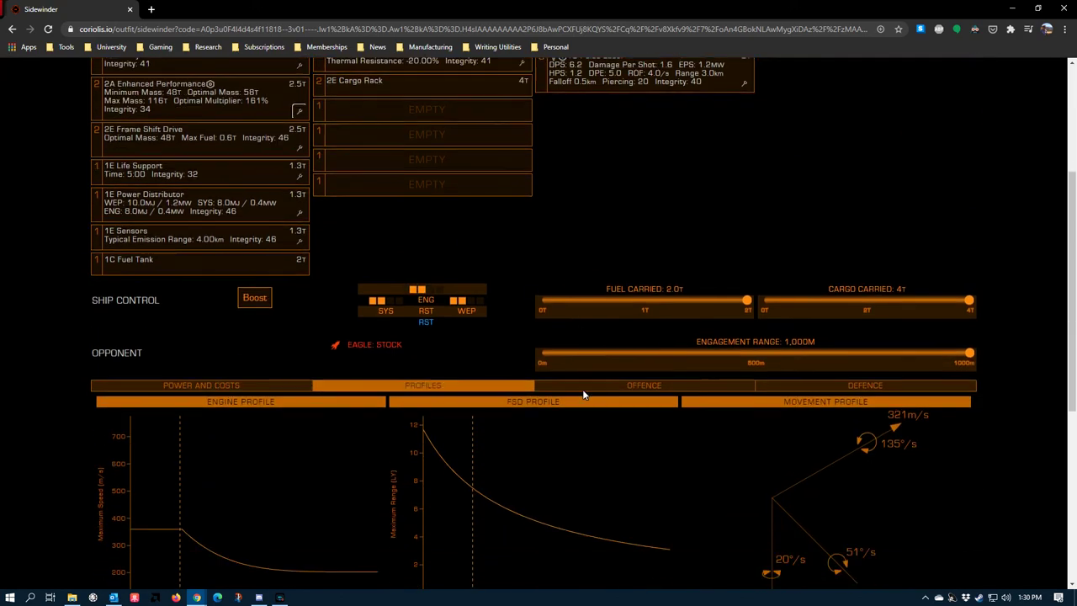
pyautogui.scroll(3, 722, 513)
pyautogui.scroll(1, 722, 514)
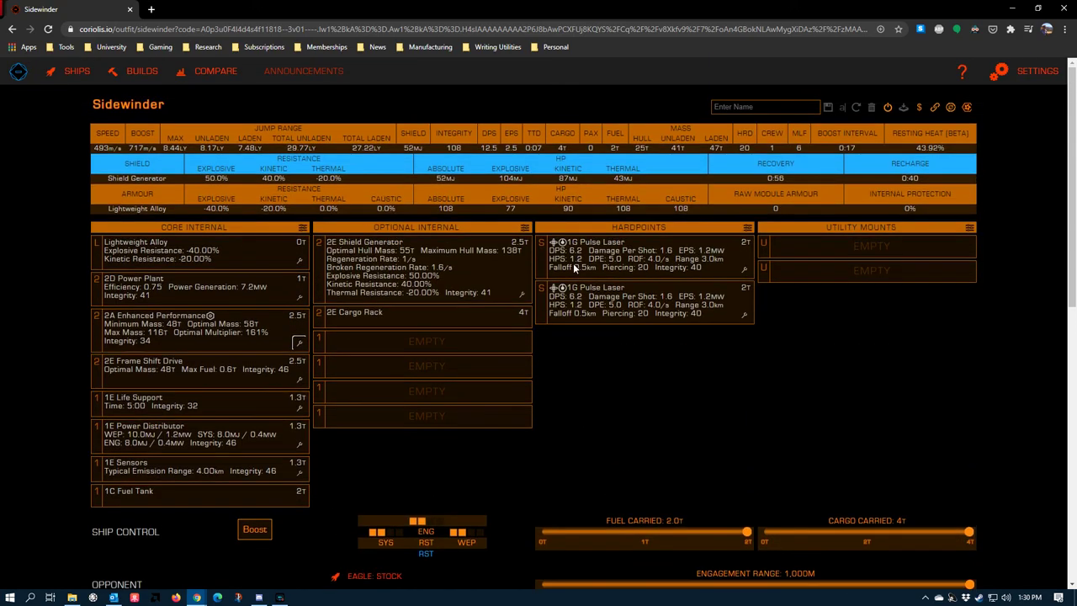
pyautogui.click(745, 243)
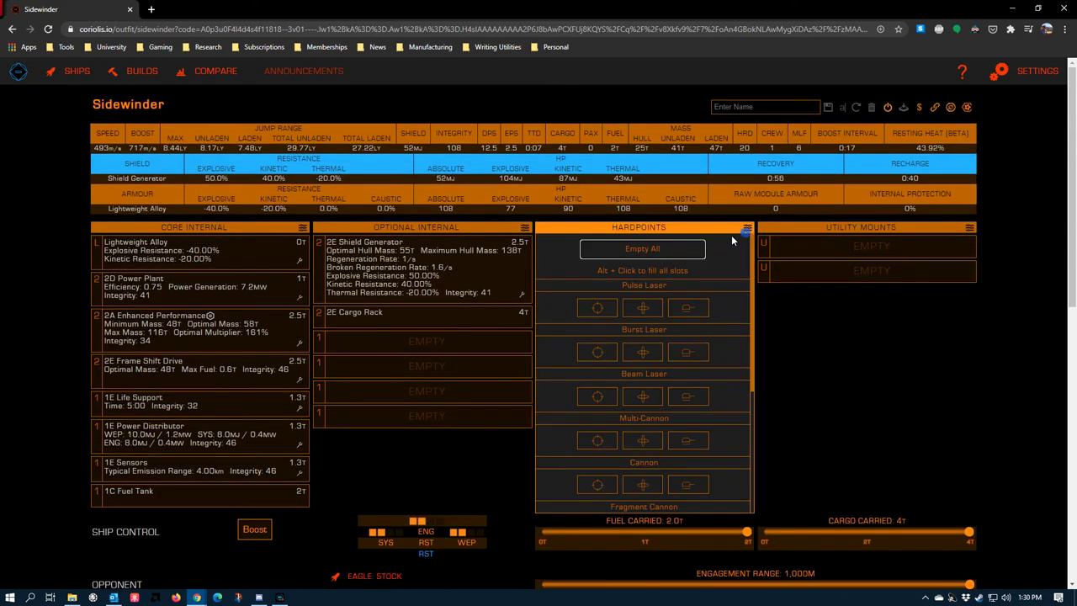
pyautogui.scroll(-3, 653, 320)
pyautogui.scroll(-4, 657, 362)
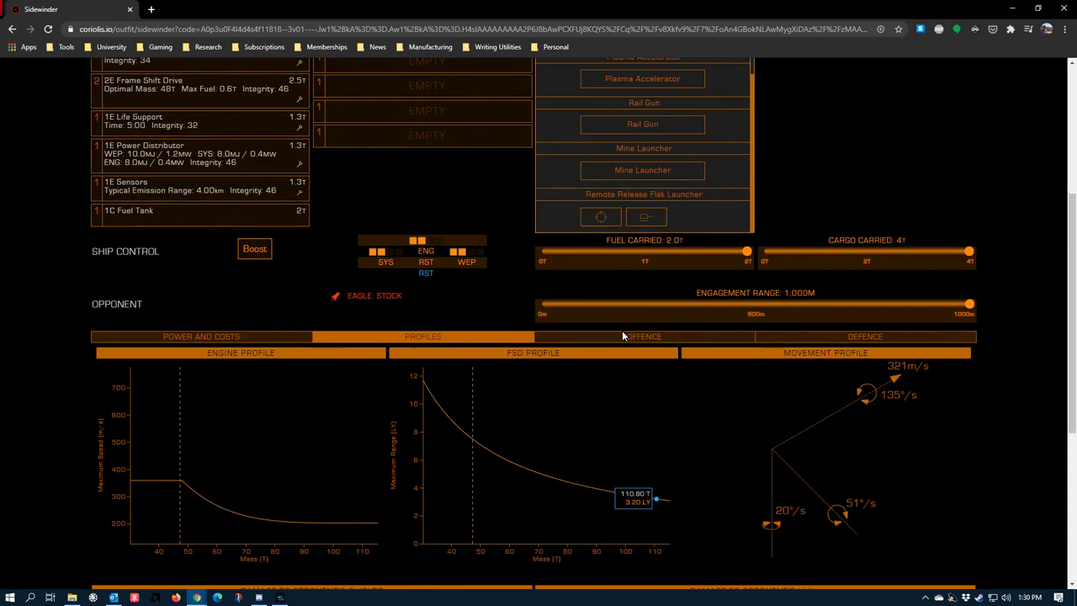
pyautogui.scroll(3, 799, 374)
pyautogui.click(828, 468)
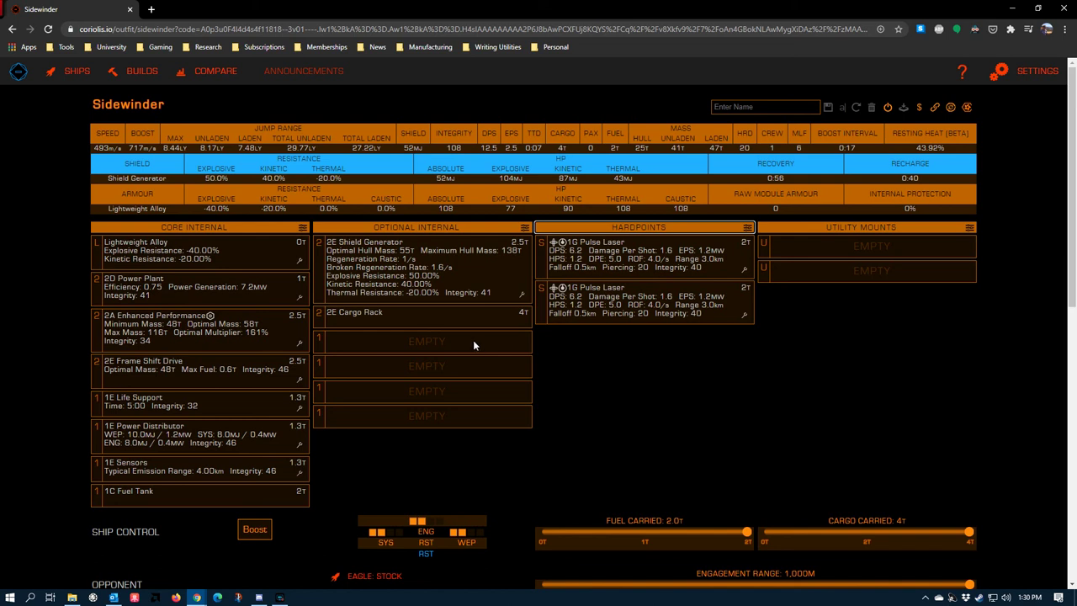
pyautogui.click(74, 74)
pyautogui.click(604, 432)
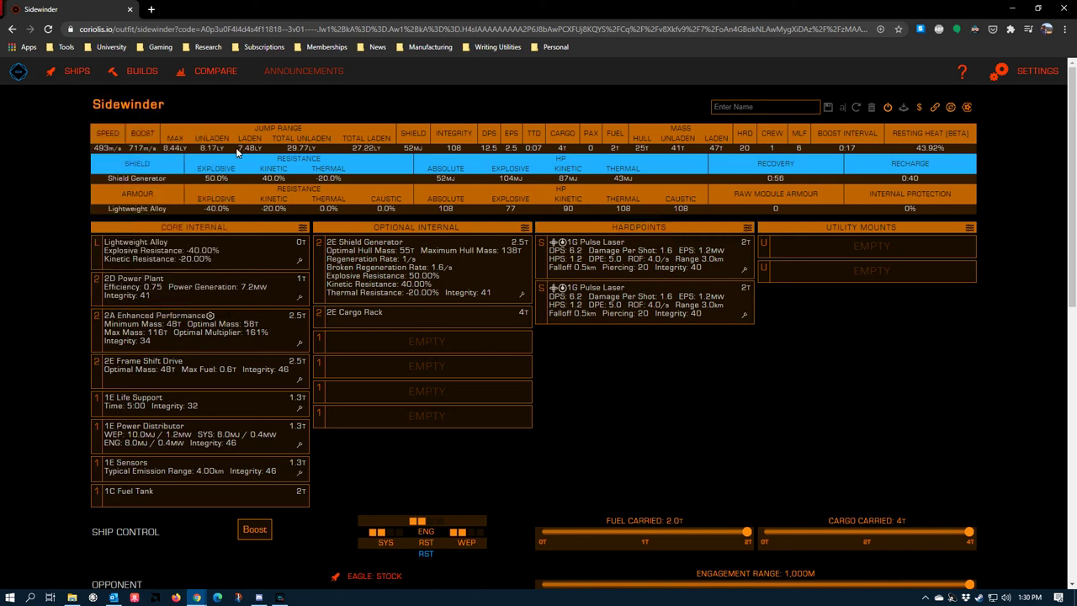